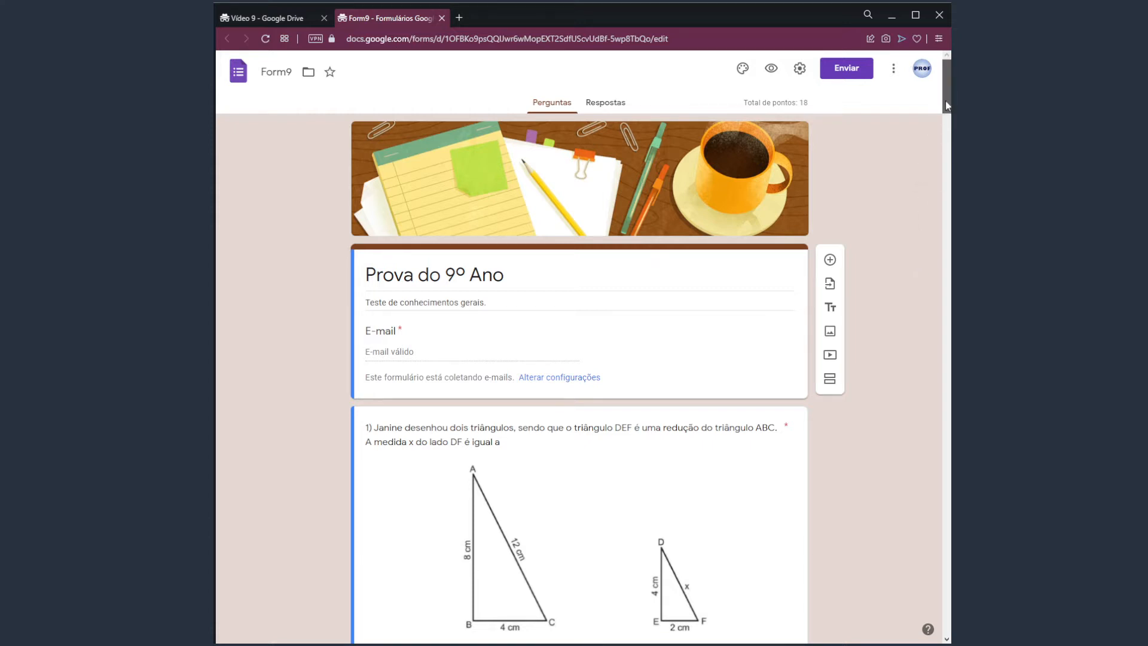
Look through all the questions of the form, from the first to the last, and return to the header.
drag(946, 101, 943, 129)
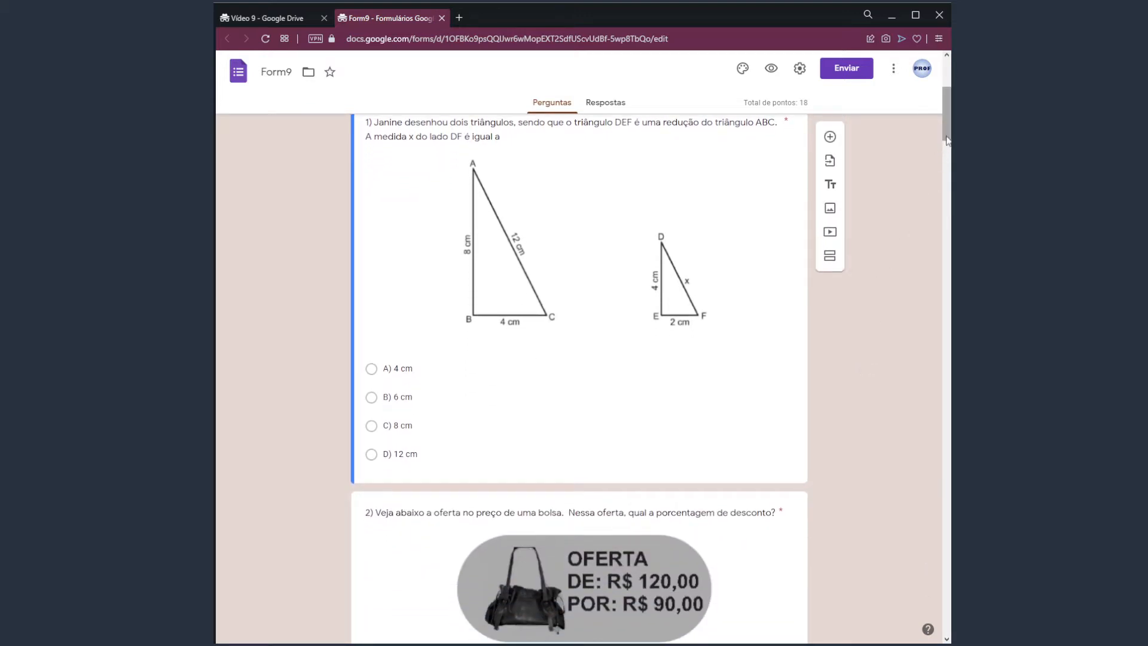
scroll(894, 248, up, 1)
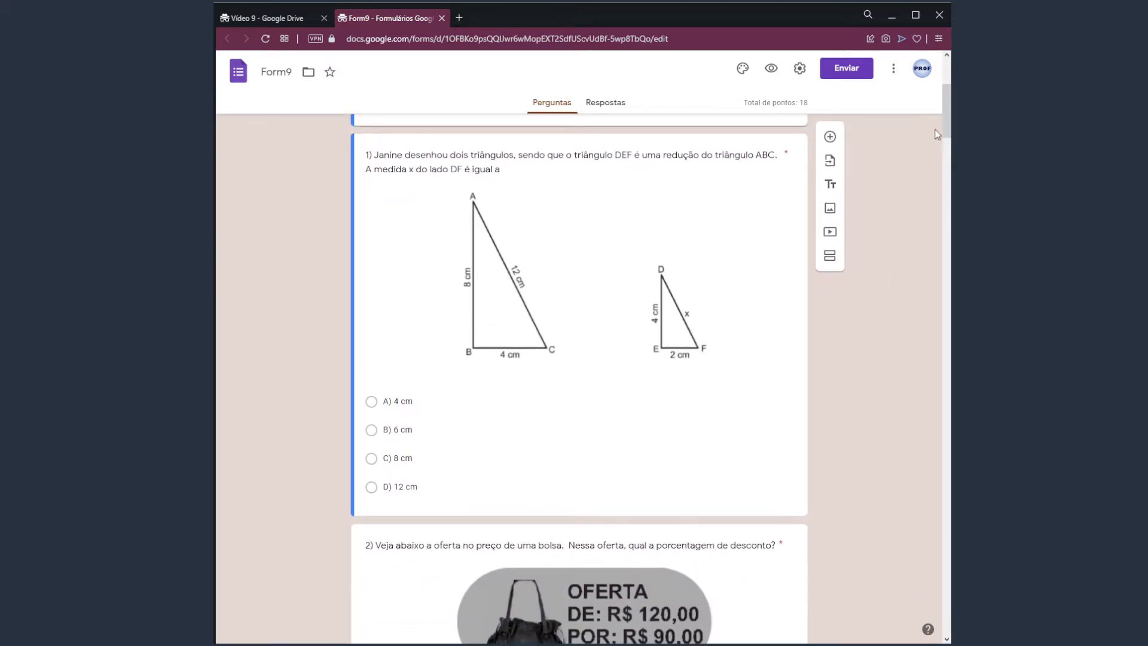
drag(948, 123, 929, 264)
scroll(842, 383, down, 4)
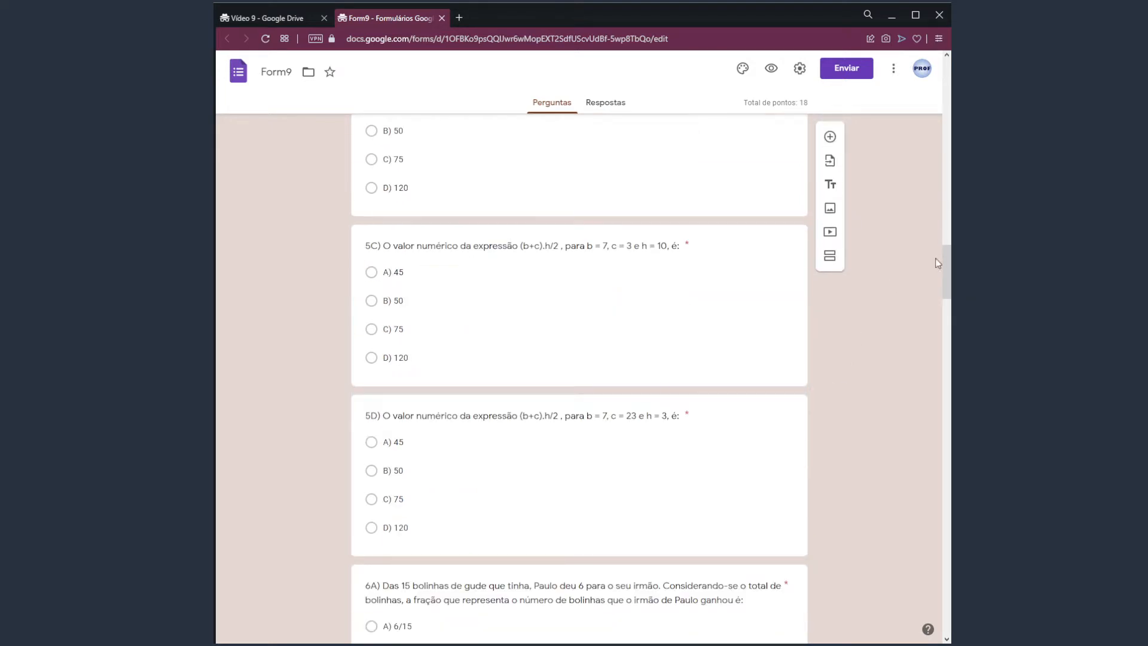
drag(945, 257, 946, 261)
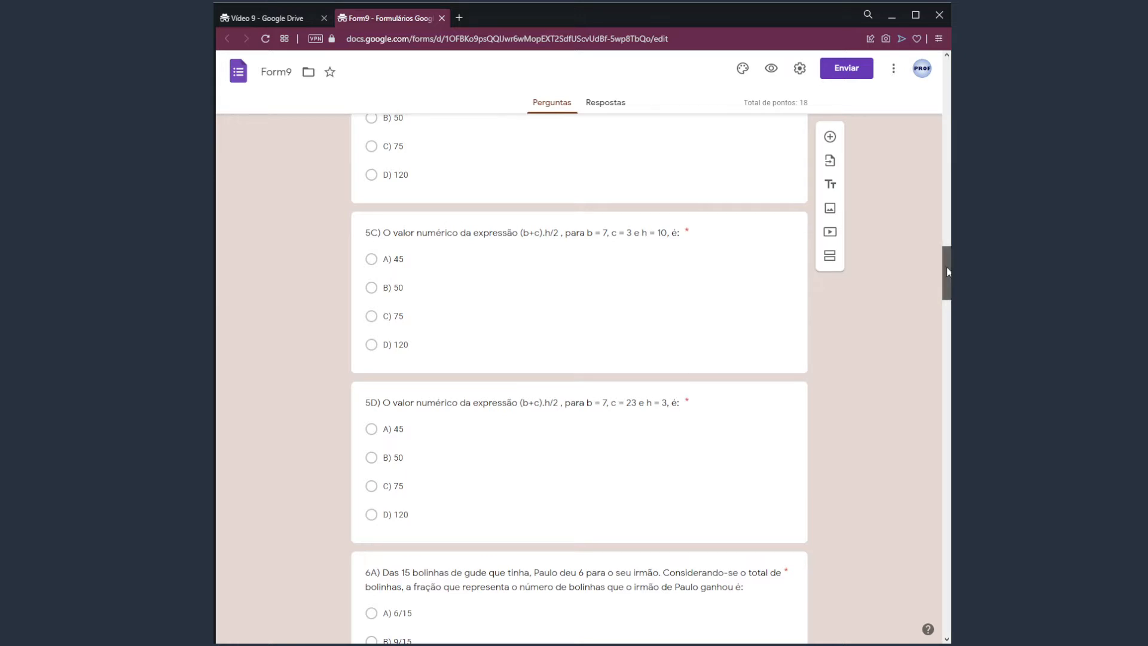
drag(947, 272, 945, 607)
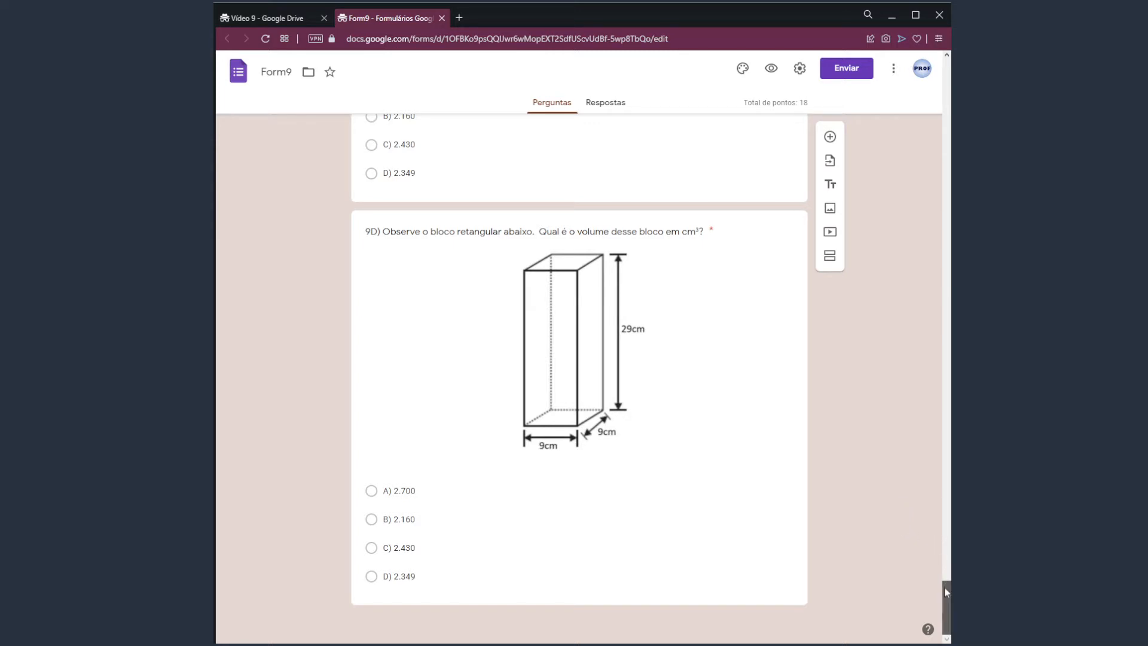
drag(946, 587, 945, 71)
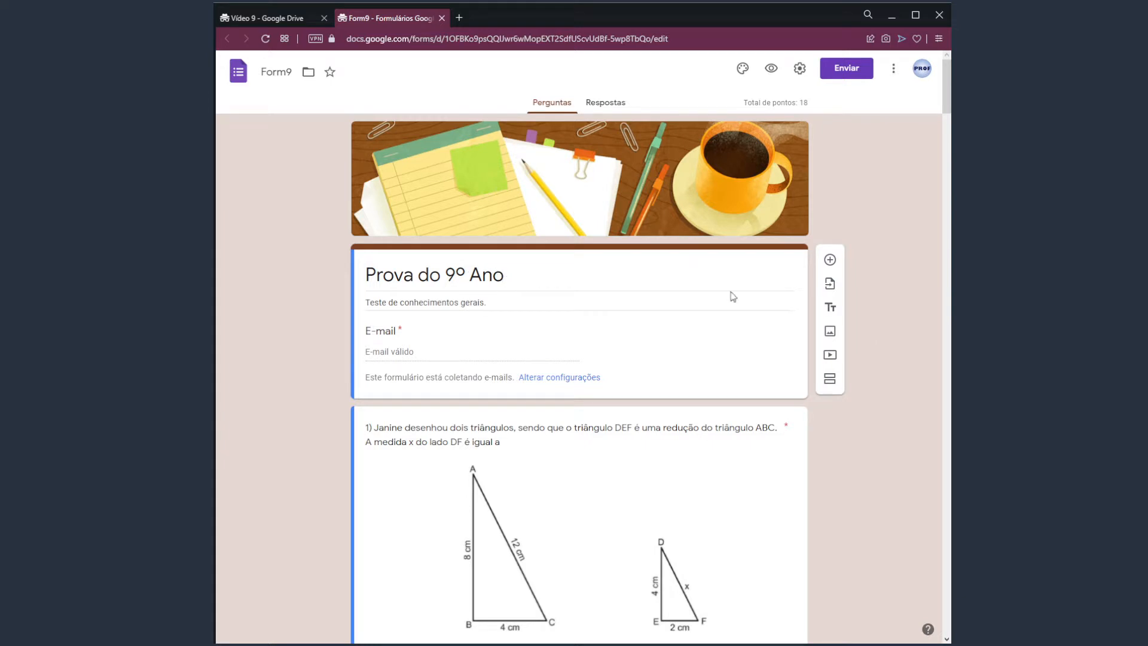
Add a new section directly after the form header, before question 1.
triple_click(541, 301)
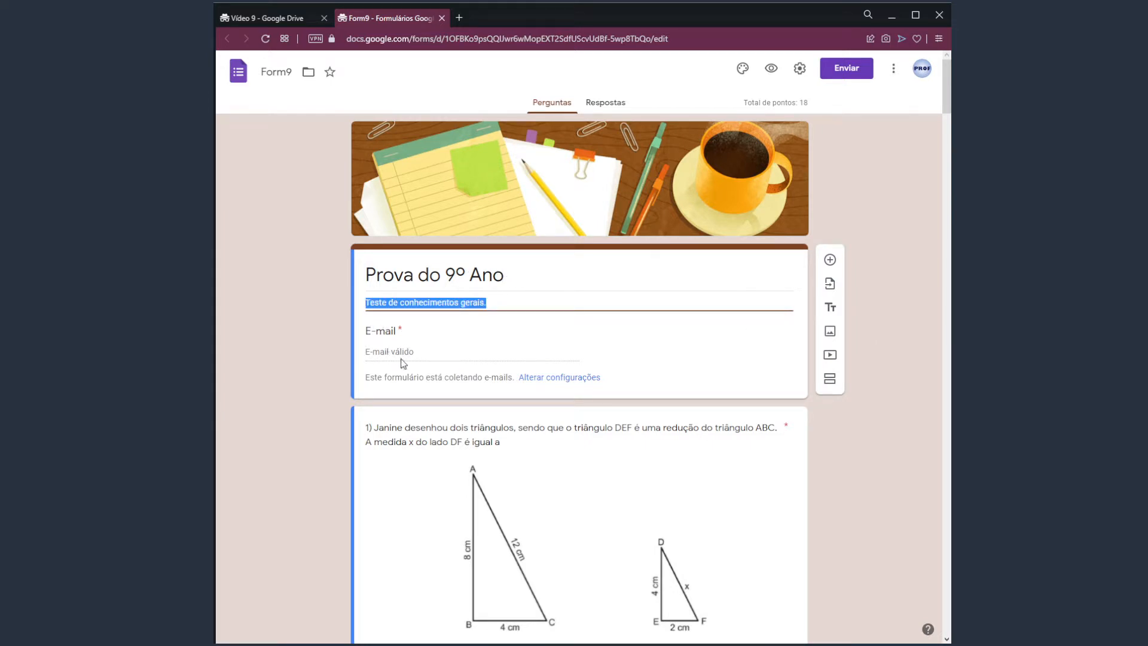
click(408, 283)
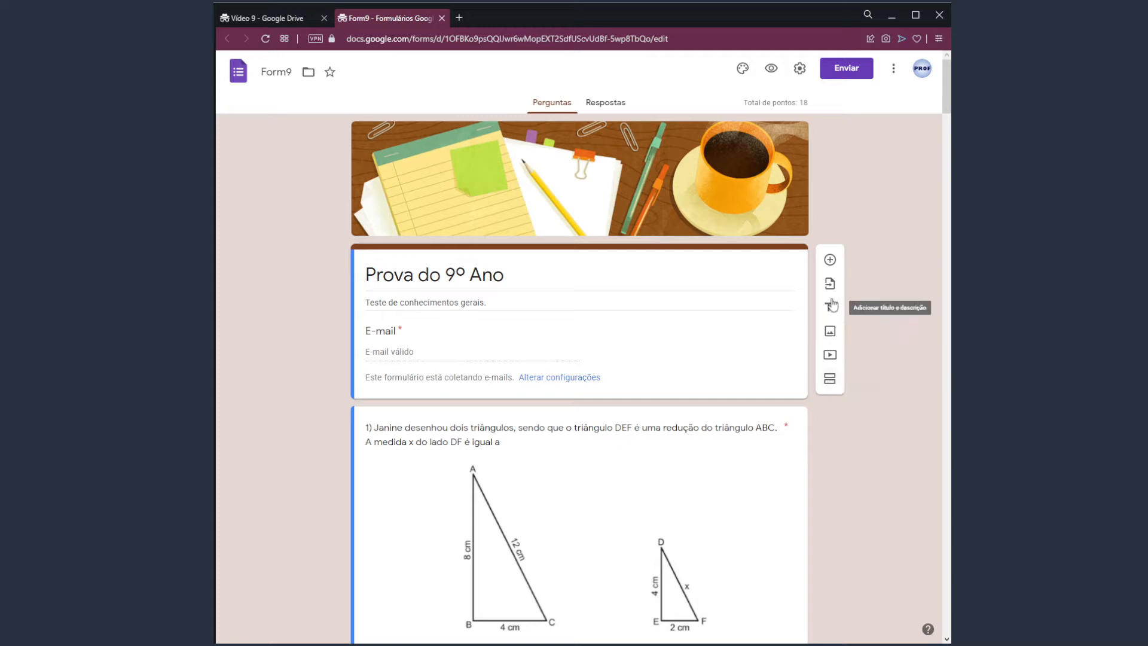
click(831, 380)
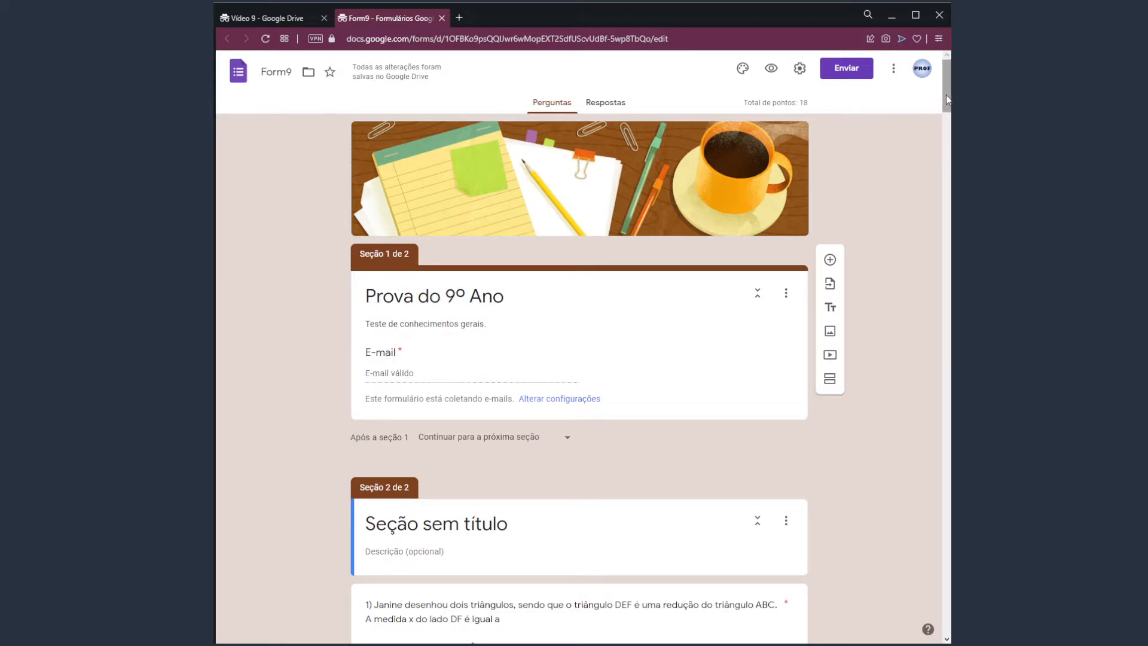
Replace the title of the new section above question 1 with "Questão 1".
drag(946, 94, 945, 125)
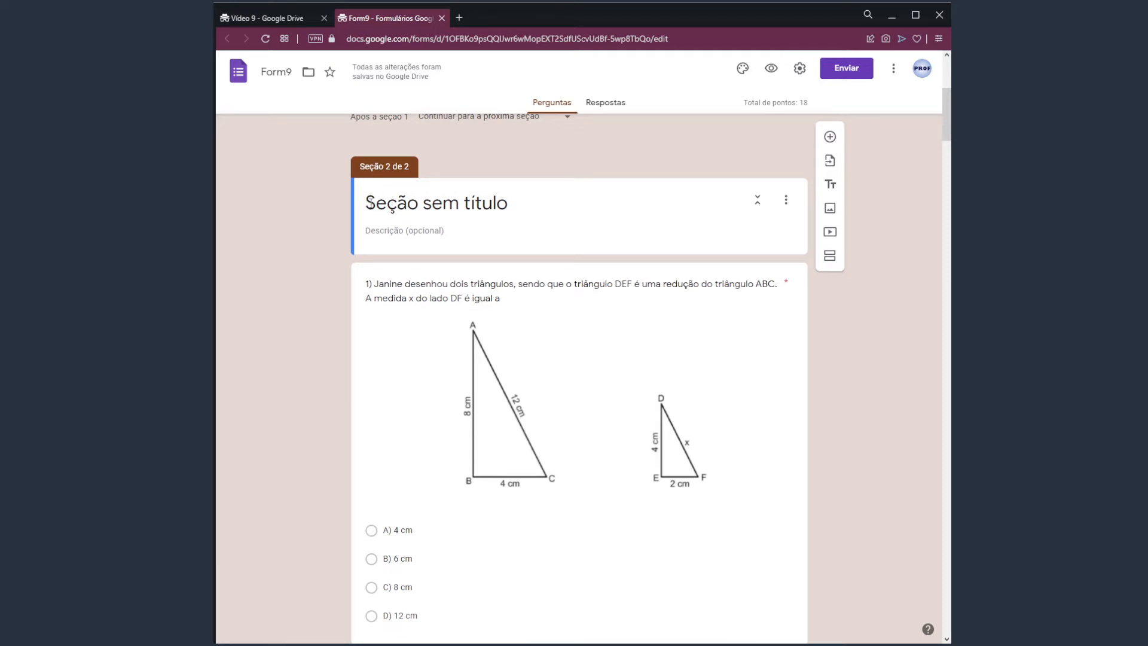
click(515, 206)
mouse_move(519, 207)
mouse_down()
mouse_move(363, 206)
mouse_move(529, 202)
mouse_up()
click(367, 206)
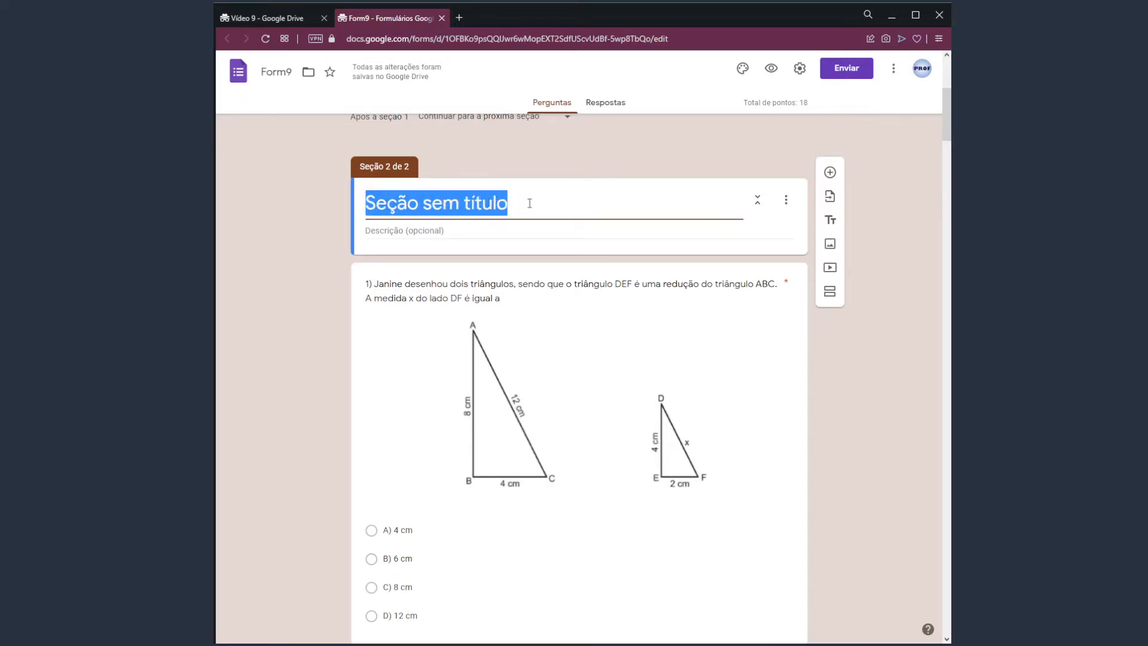
text(Questão 1)
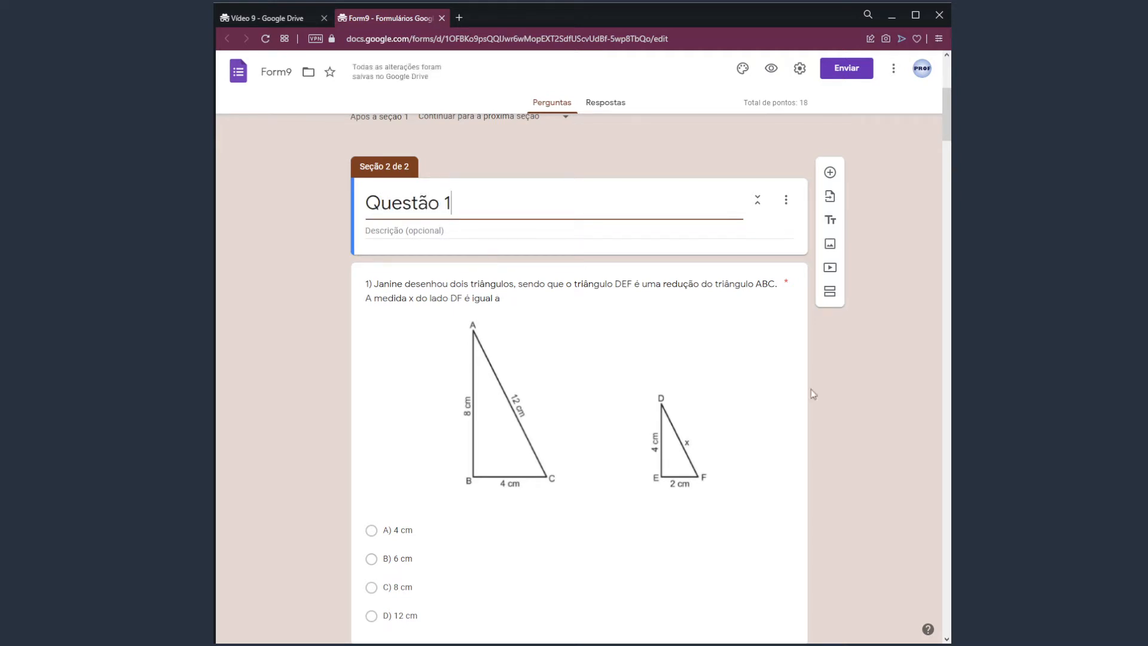
Add another section directly after question 1, separating it from question 2.
scroll(785, 350, down, 5)
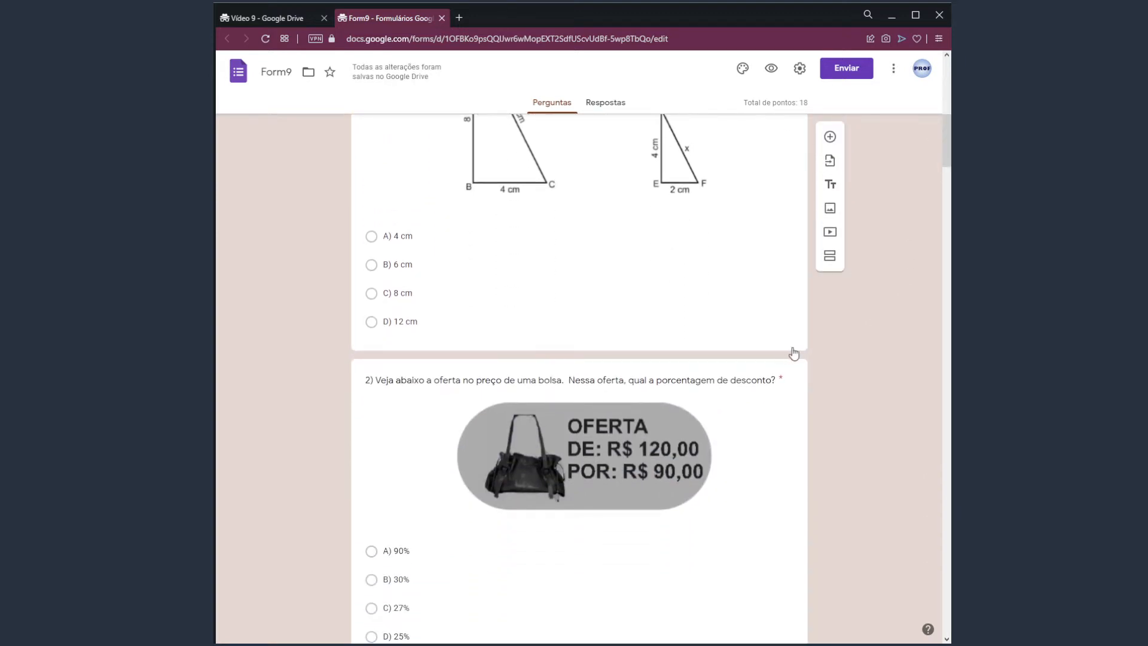
click(784, 347)
scroll(546, 415, down, 2)
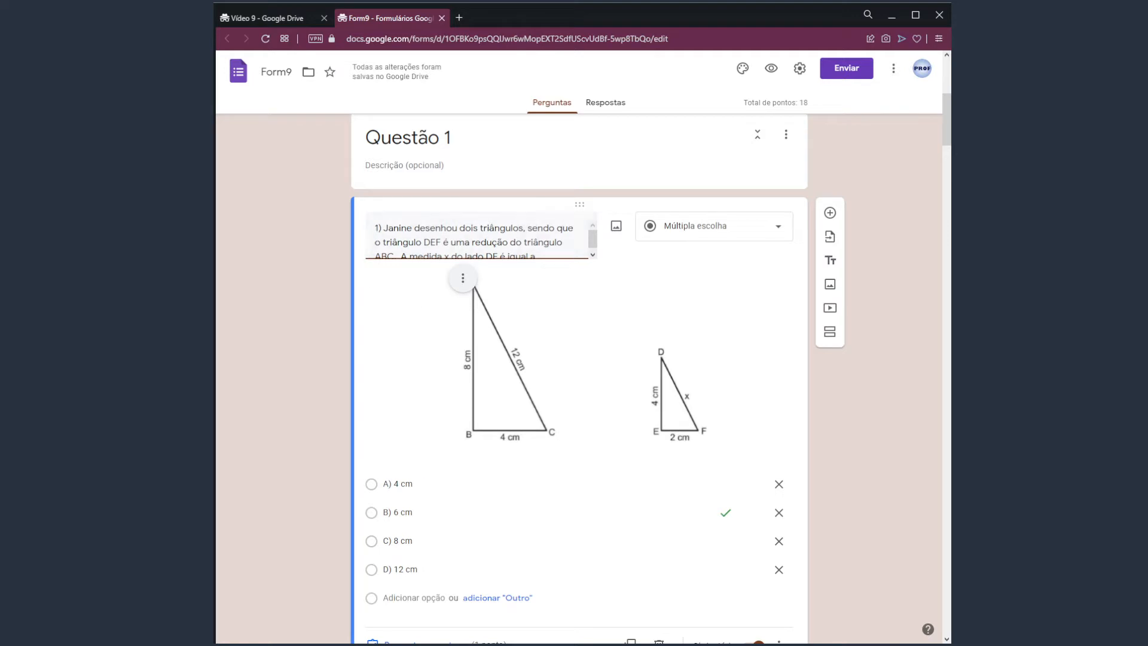
drag(942, 123, 944, 131)
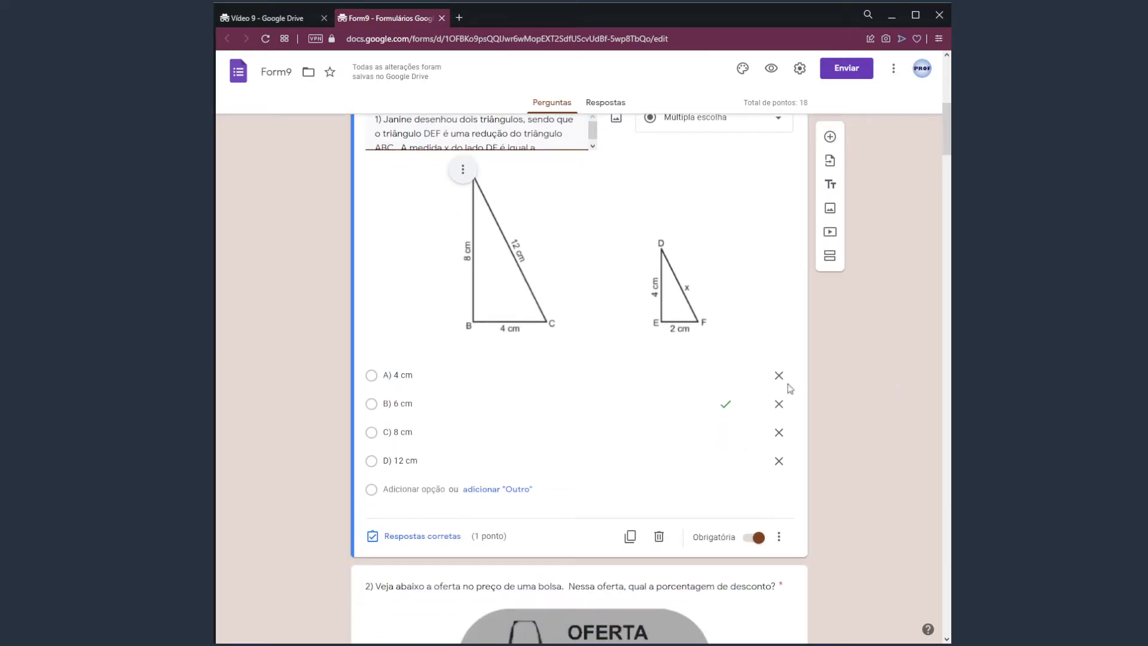
click(832, 259)
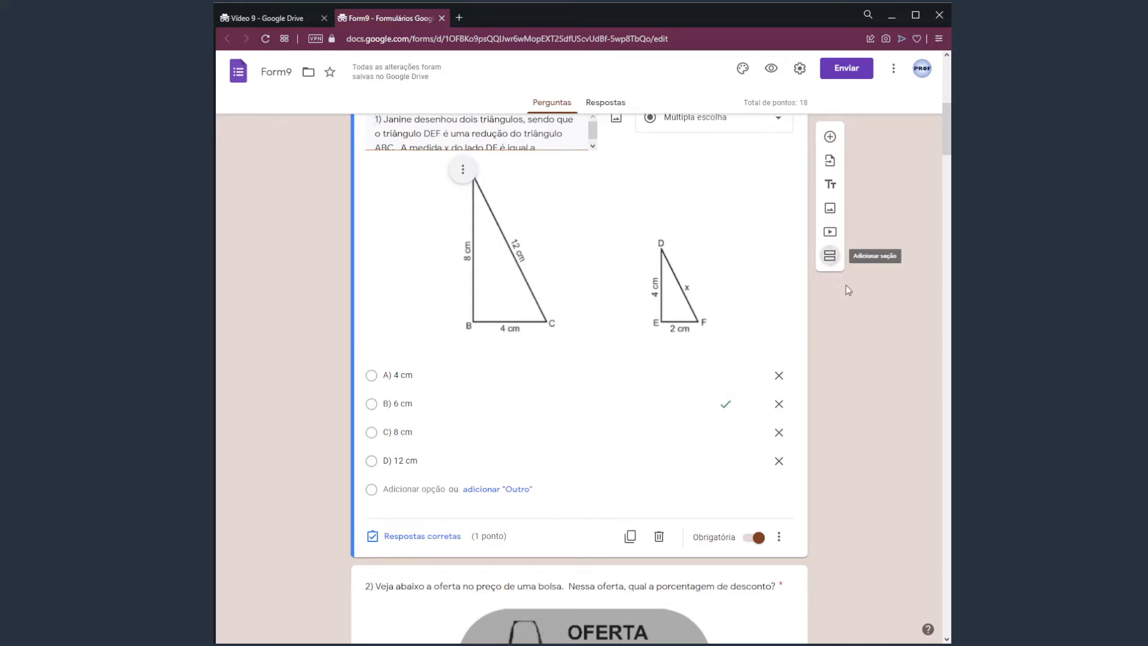
Set the title of the untitled section above question 2 to "Questão 2".
scroll(774, 494, down, 4)
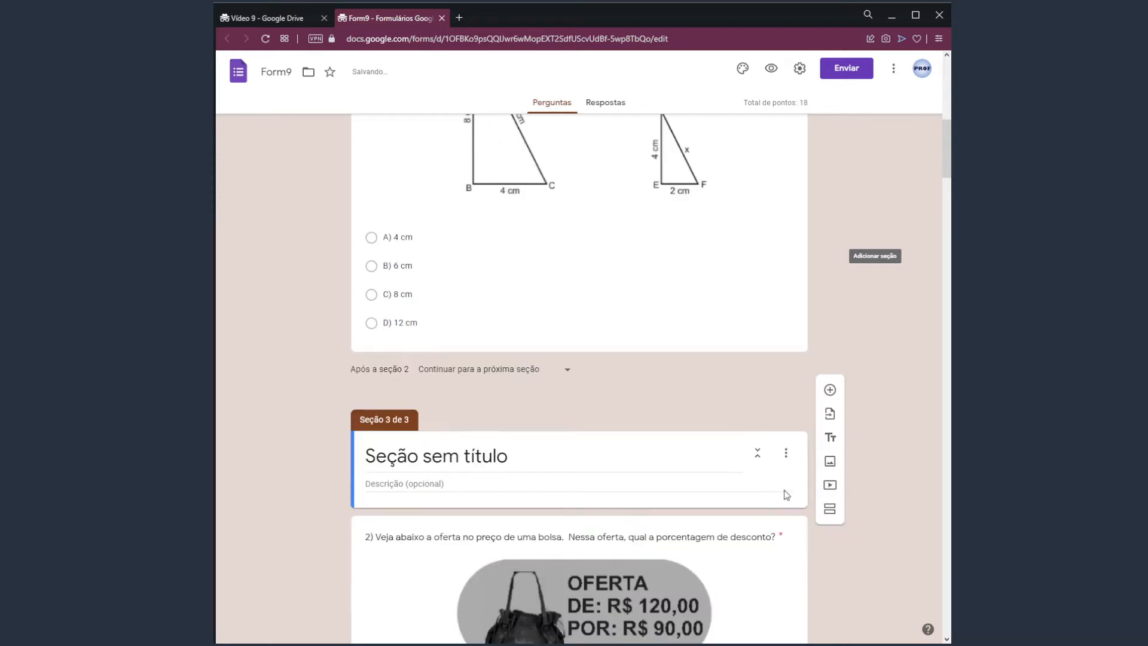
scroll(632, 247, up, 8)
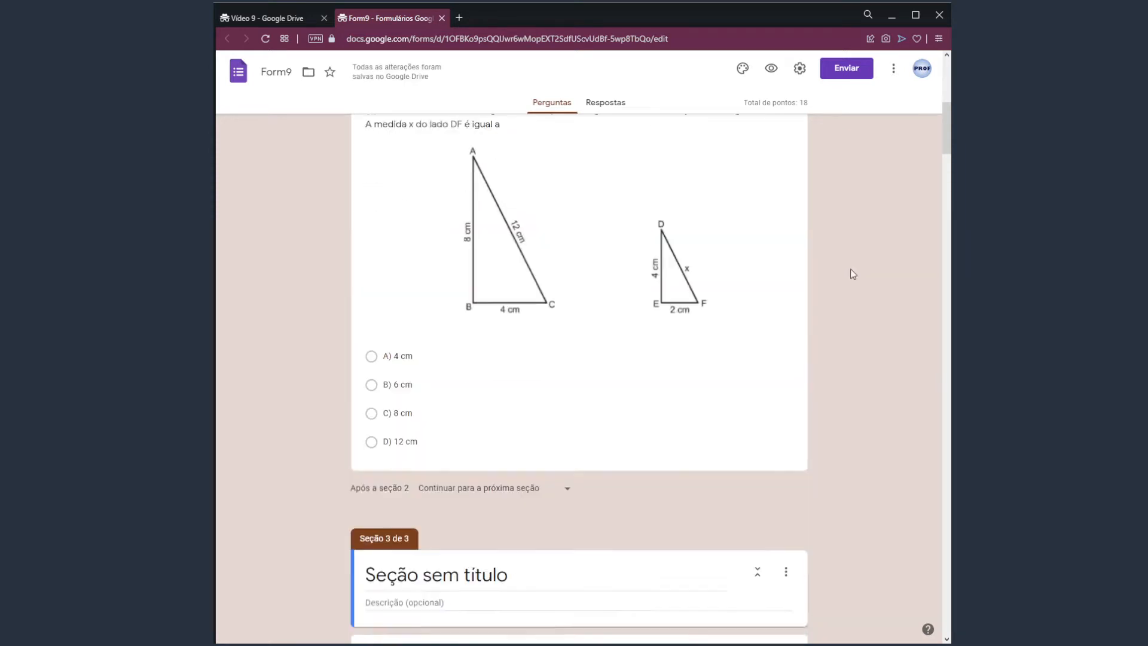
scroll(536, 356, down, 8)
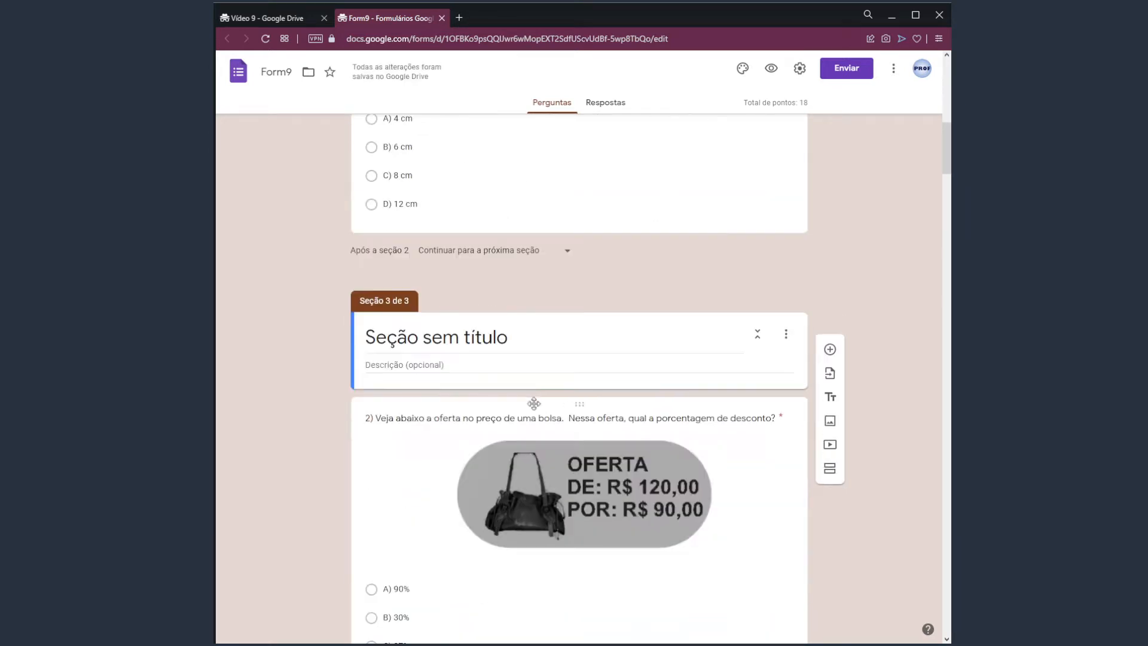
click(533, 343)
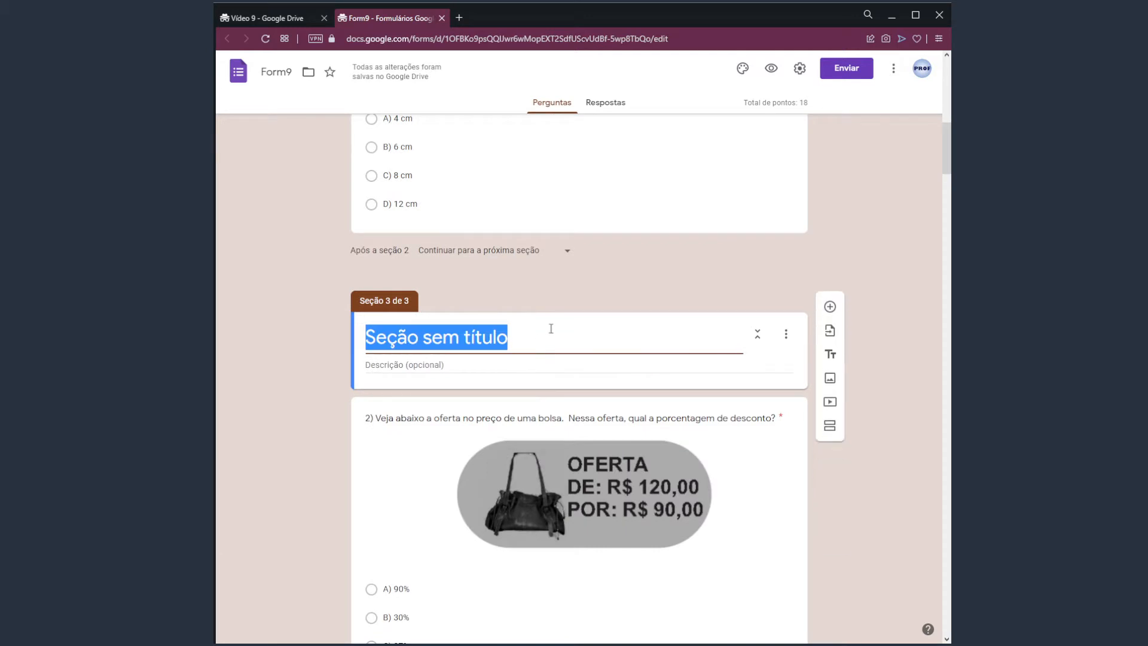
text(Questão 2)
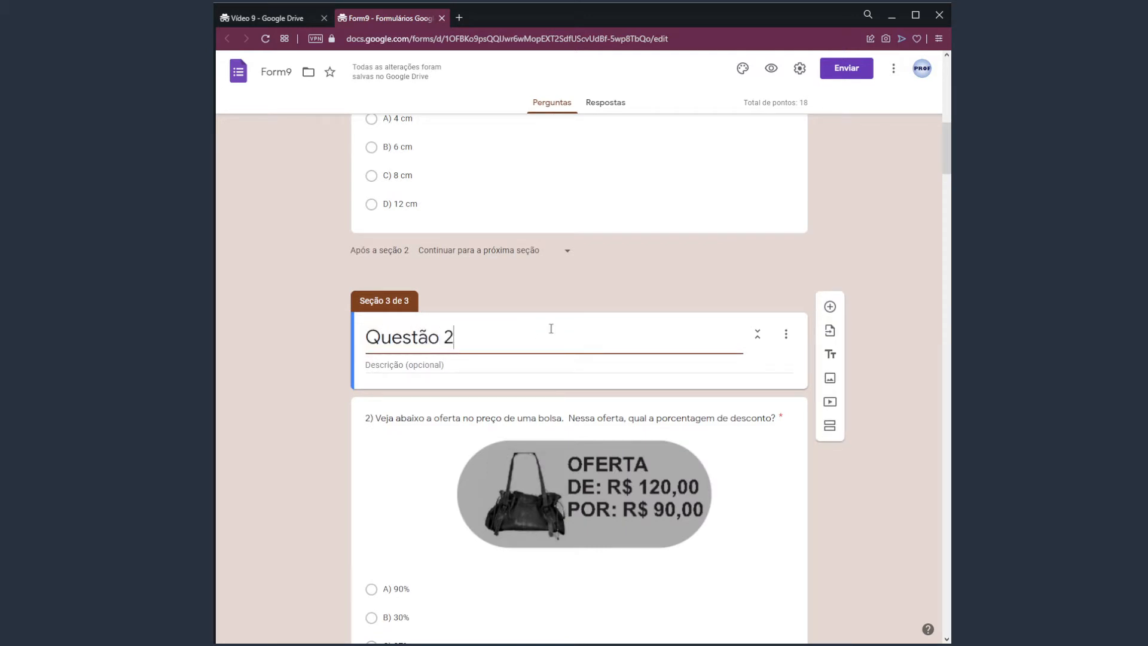
click(881, 393)
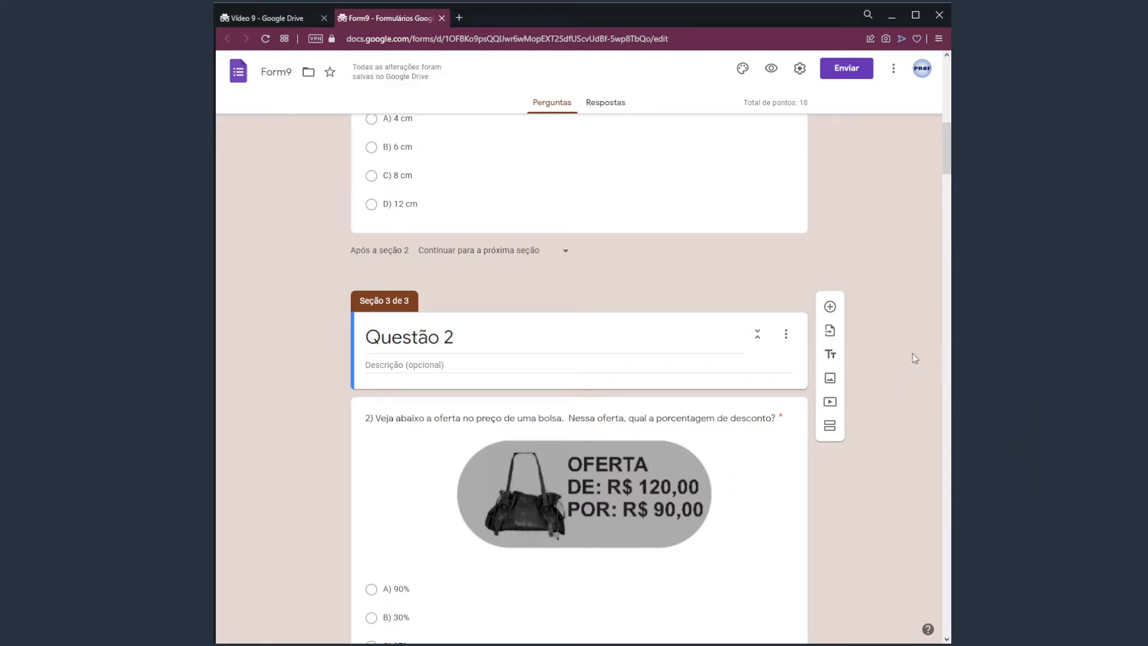
Open the form's preview and compare its opening page with the first section in the editor.
drag(947, 152, 947, 89)
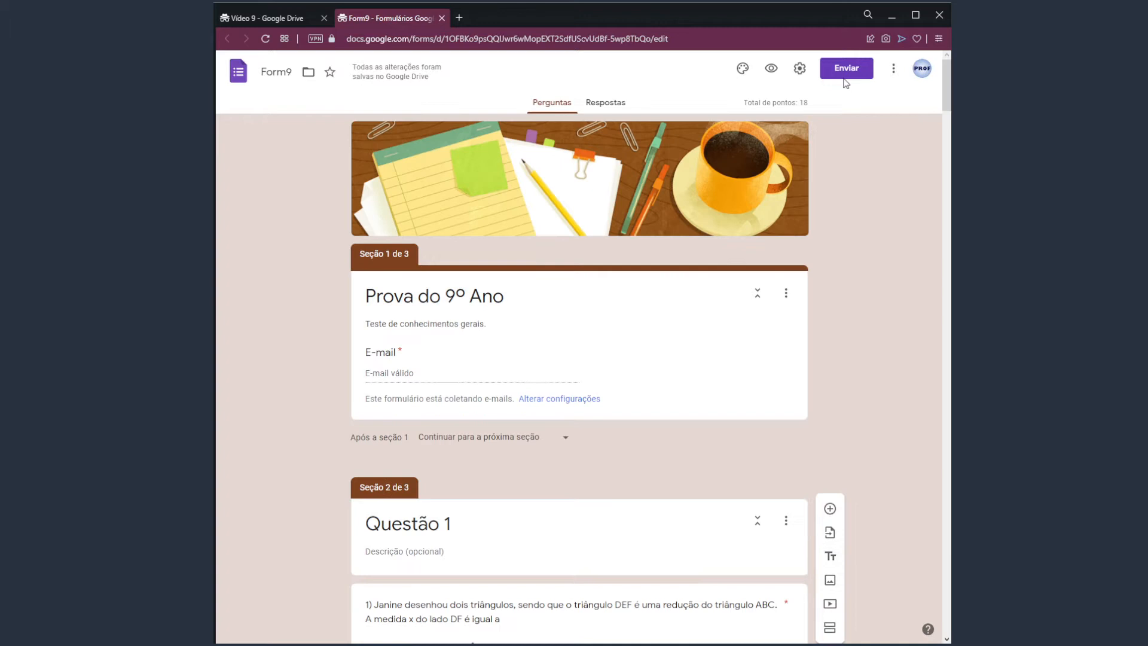
click(771, 71)
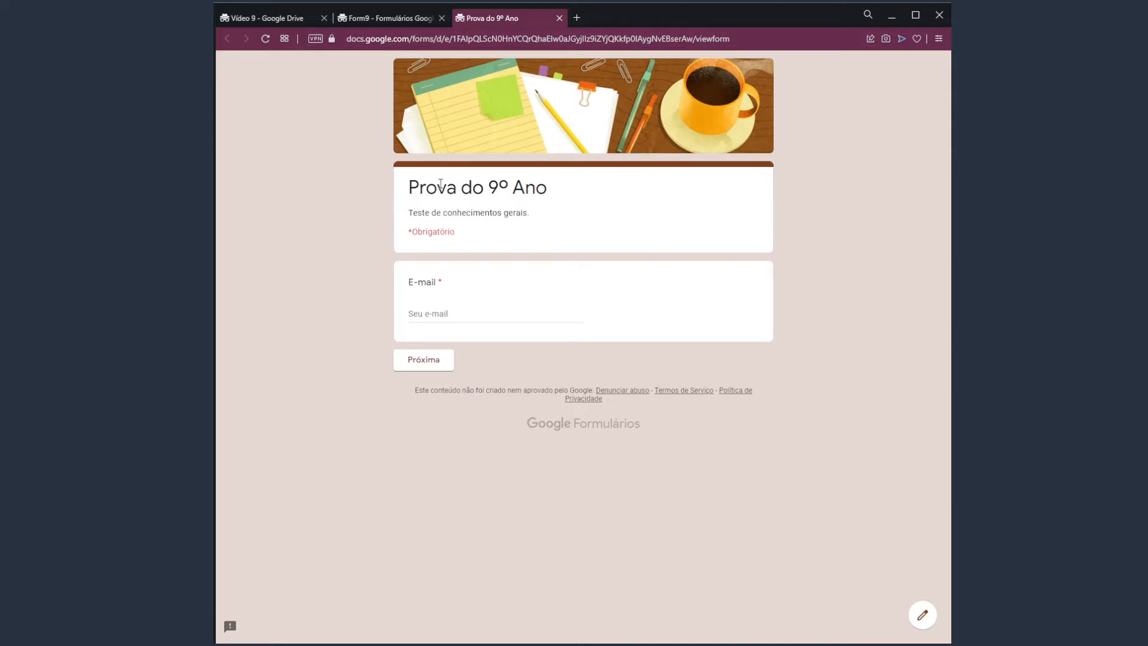
click(424, 17)
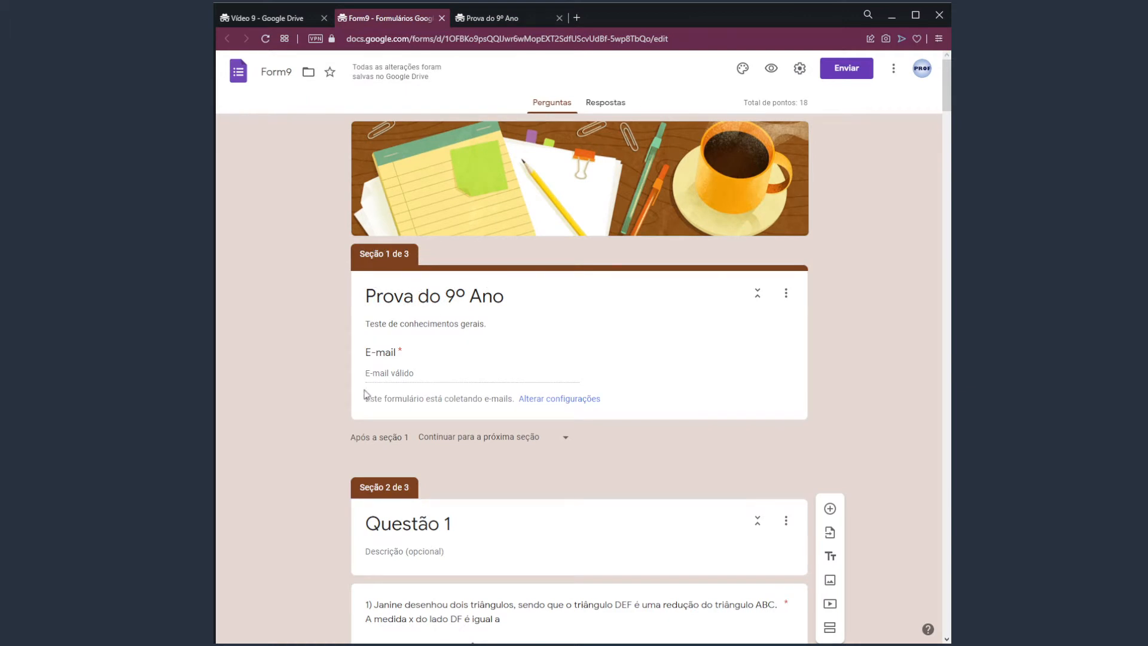
click(512, 18)
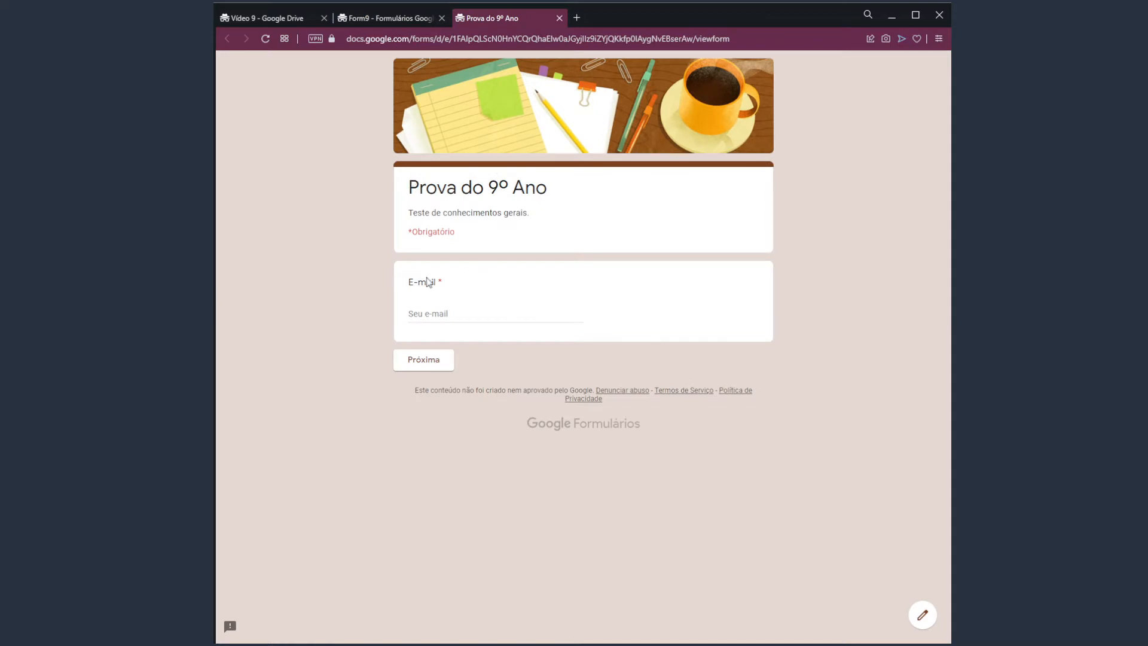
Fill in a made-up respondent e-mail on the preview's opening page and continue to the next section.
text(jhdasasjkdhjksash)
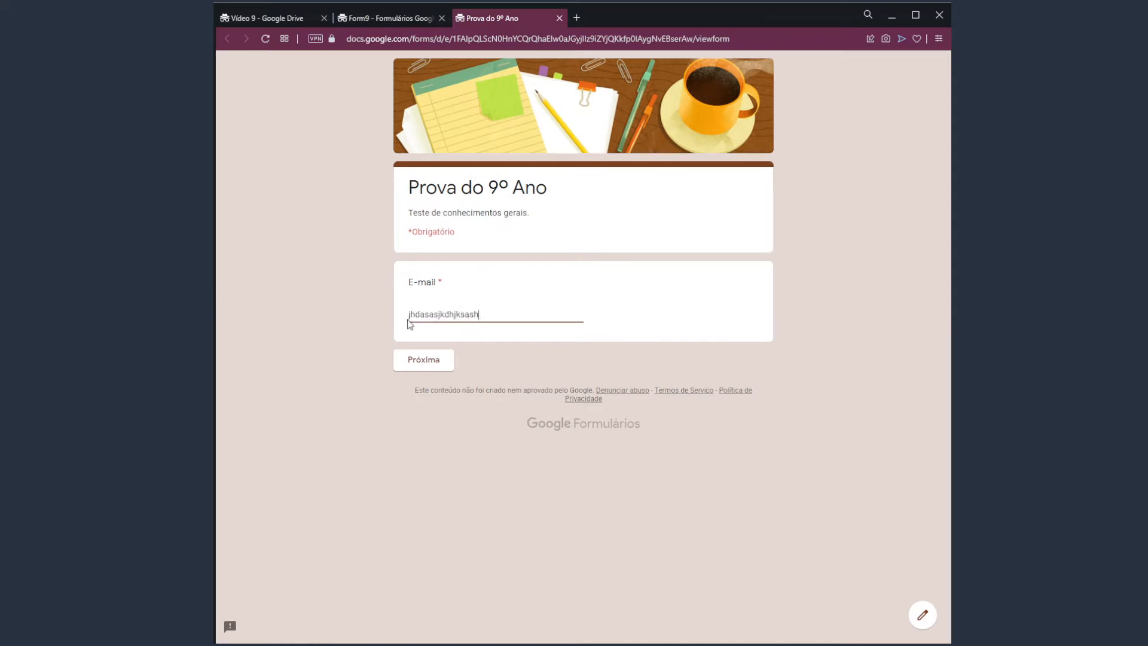
text(@aslkjdklas.com)
click(427, 366)
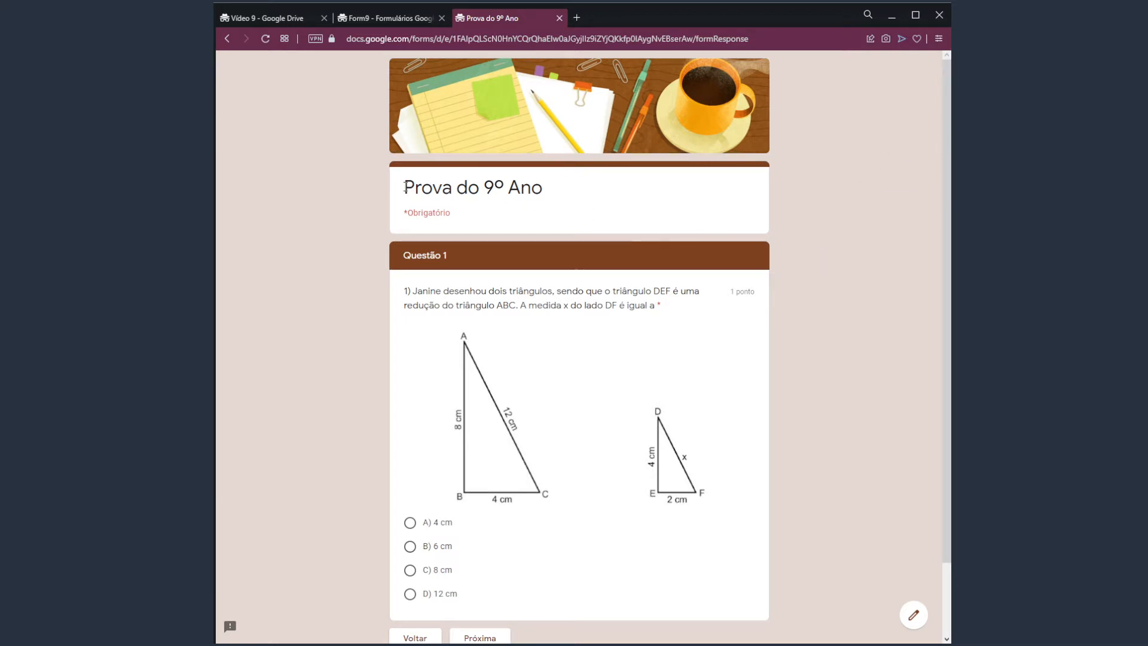
Examine the form title and section heading on the preview's question 1 page, comparing the heading with the section title in the editor.
drag(405, 188, 554, 188)
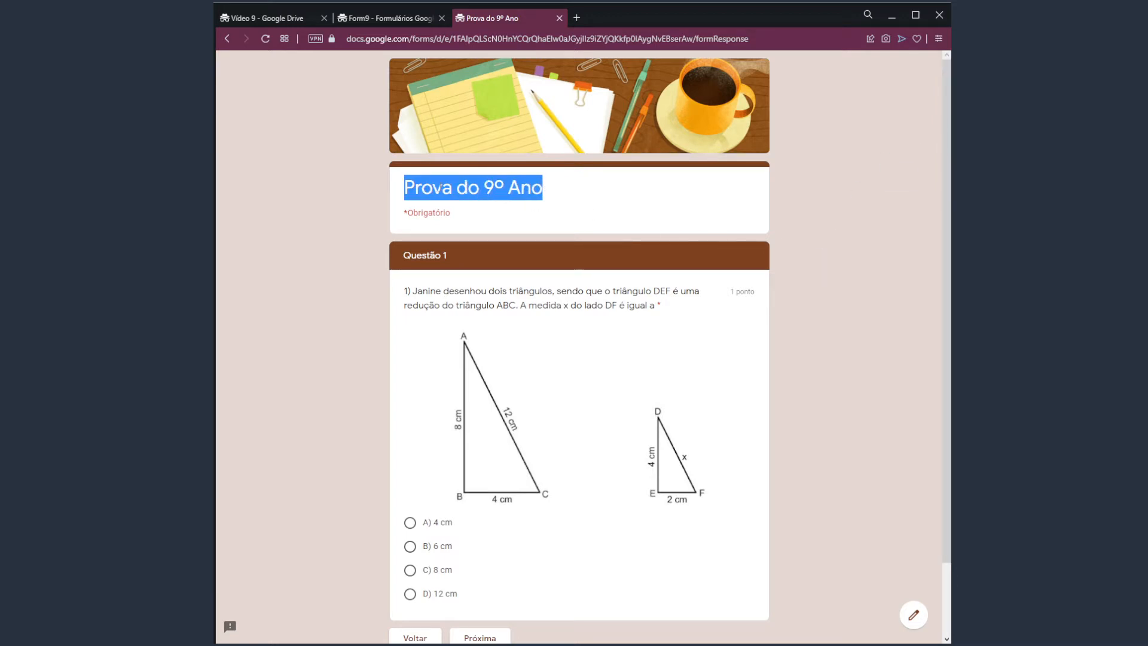
click(941, 117)
drag(945, 117, 944, 199)
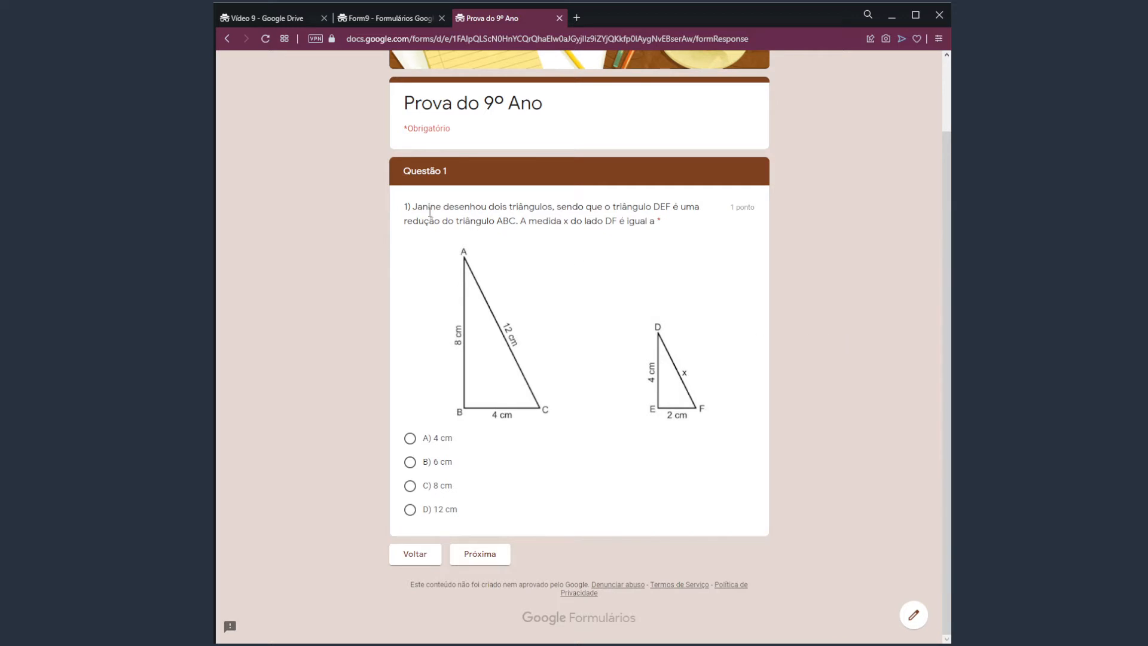
drag(402, 183, 458, 179)
click(383, 20)
scroll(588, 454, down, 1)
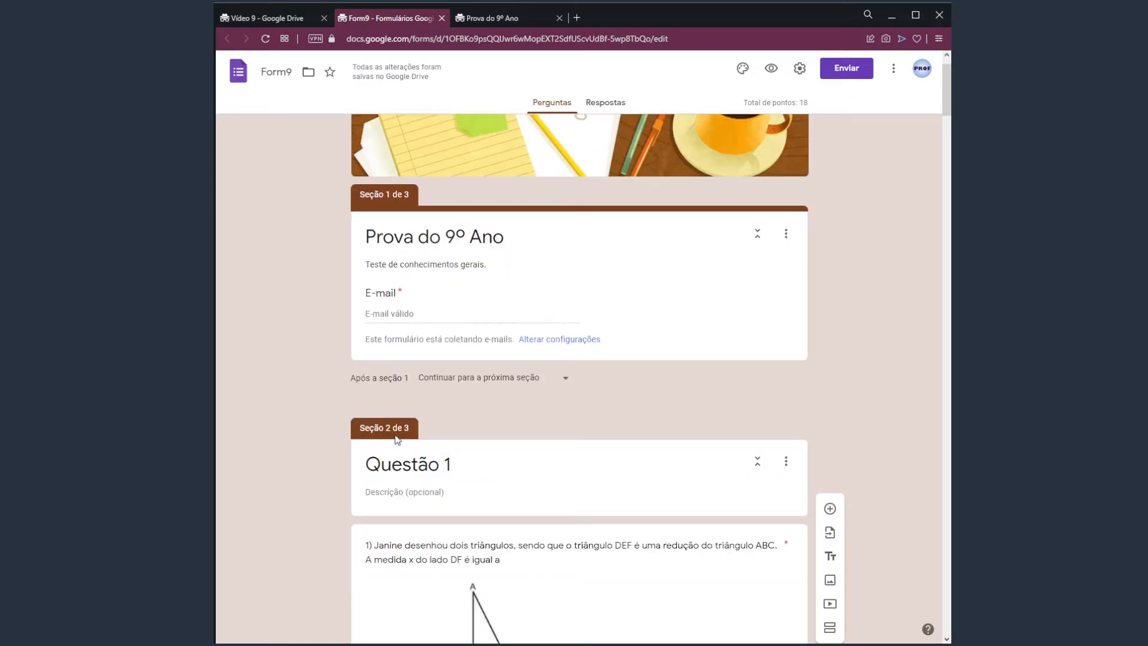
click(396, 468)
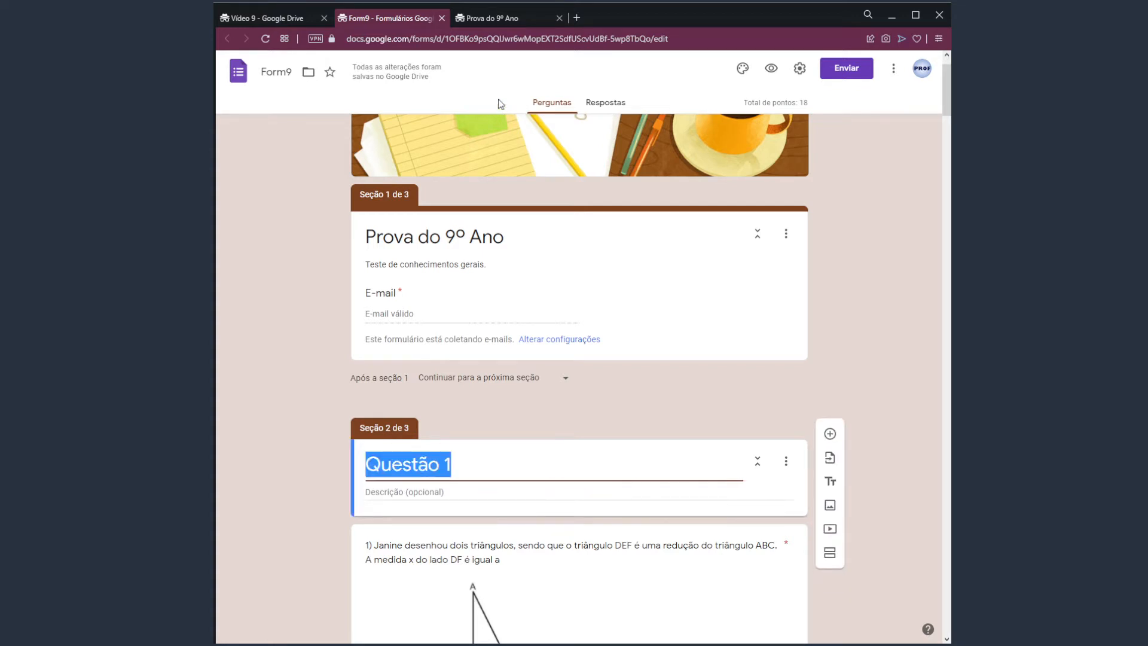
click(508, 20)
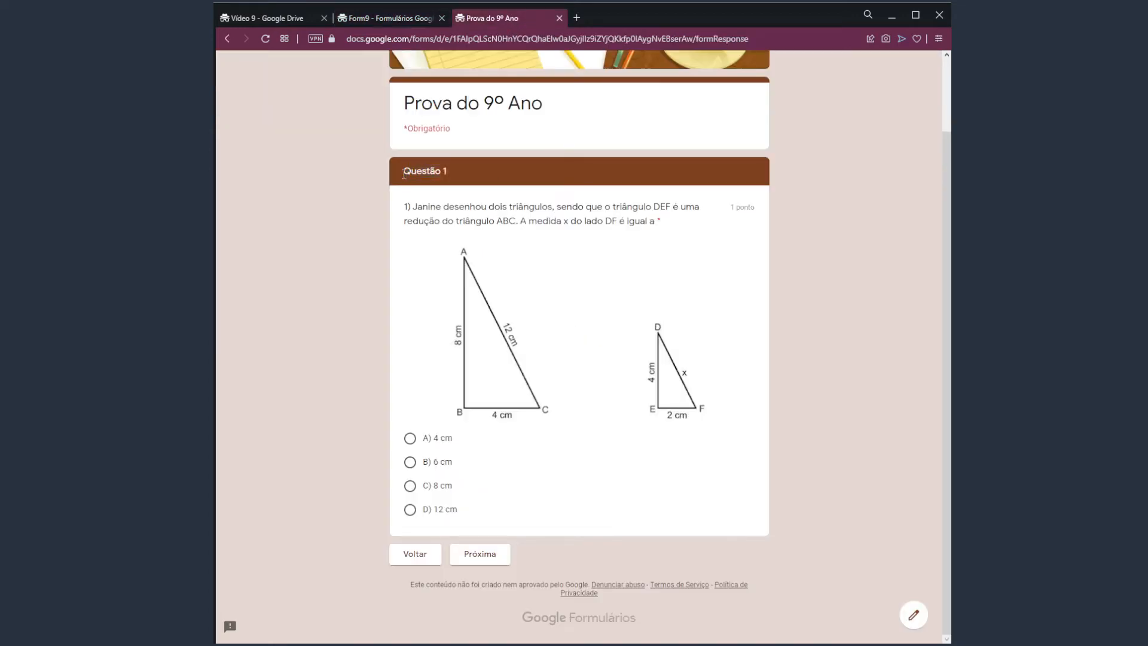
drag(402, 171, 479, 174)
click(366, 141)
Answer question 1 in the preview with "A) 4 cm" and continue to the next section.
click(406, 441)
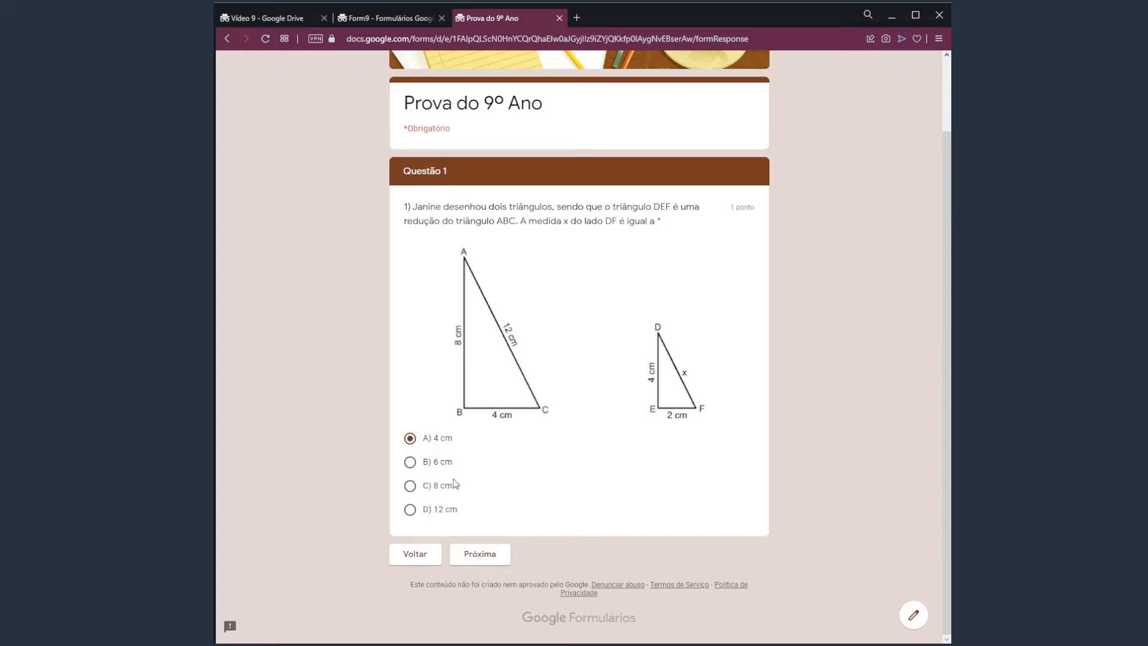
click(487, 557)
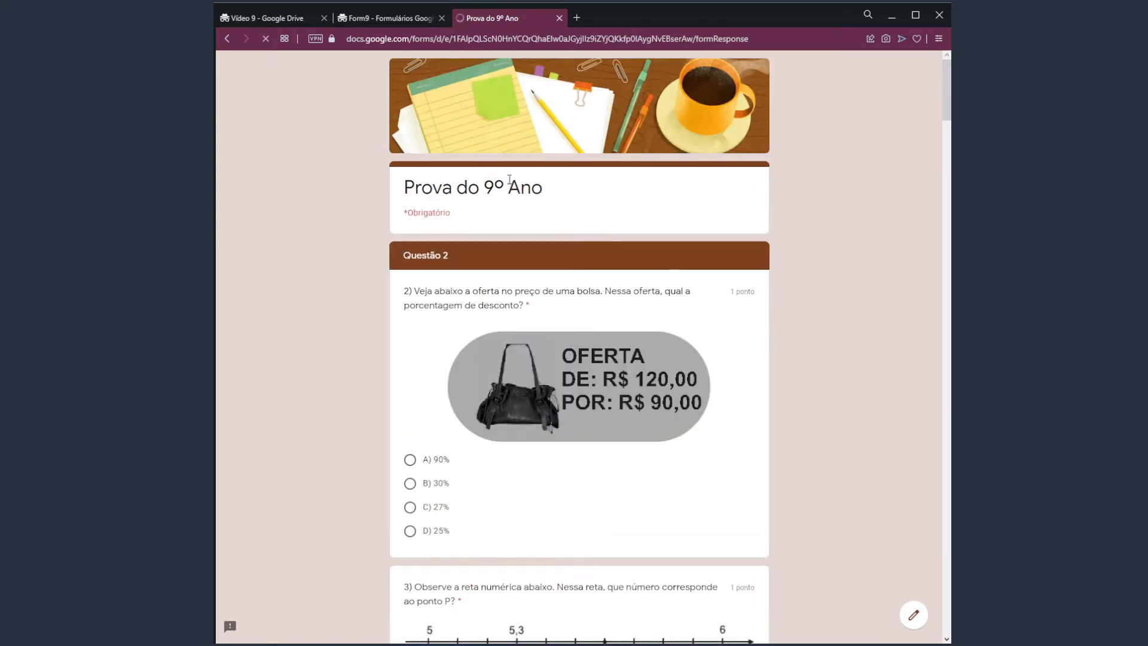
Examine the questions grouped under section 3 in the editor, comparing them with the preview's question 2 page.
click(393, 18)
scroll(837, 400, down, 10)
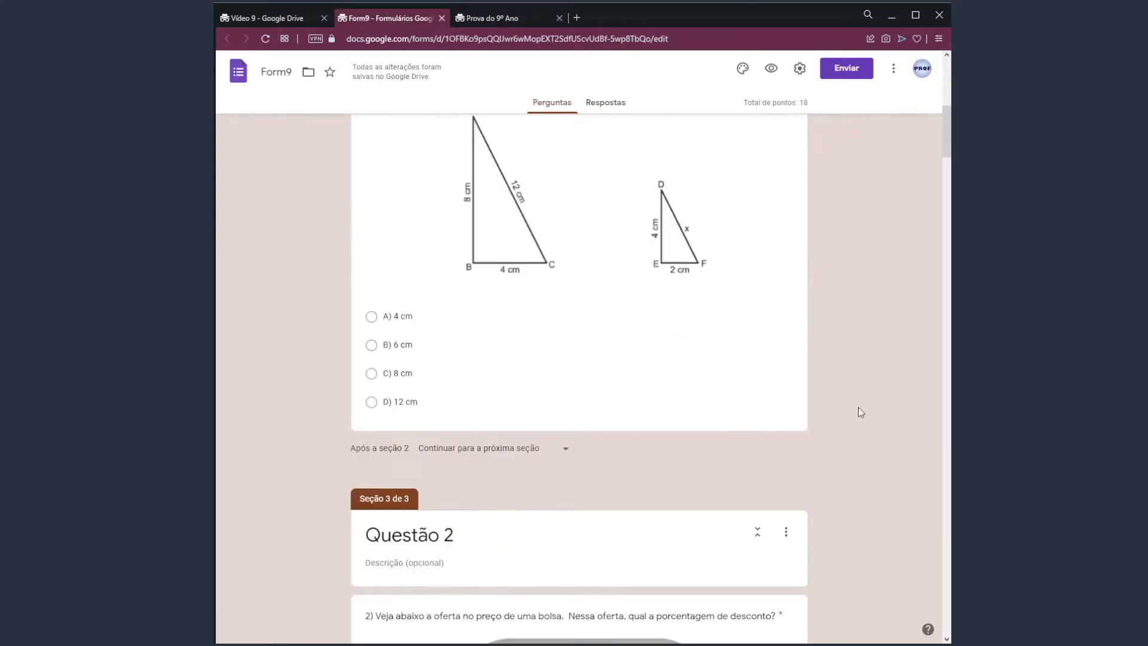
scroll(861, 412, down, 3)
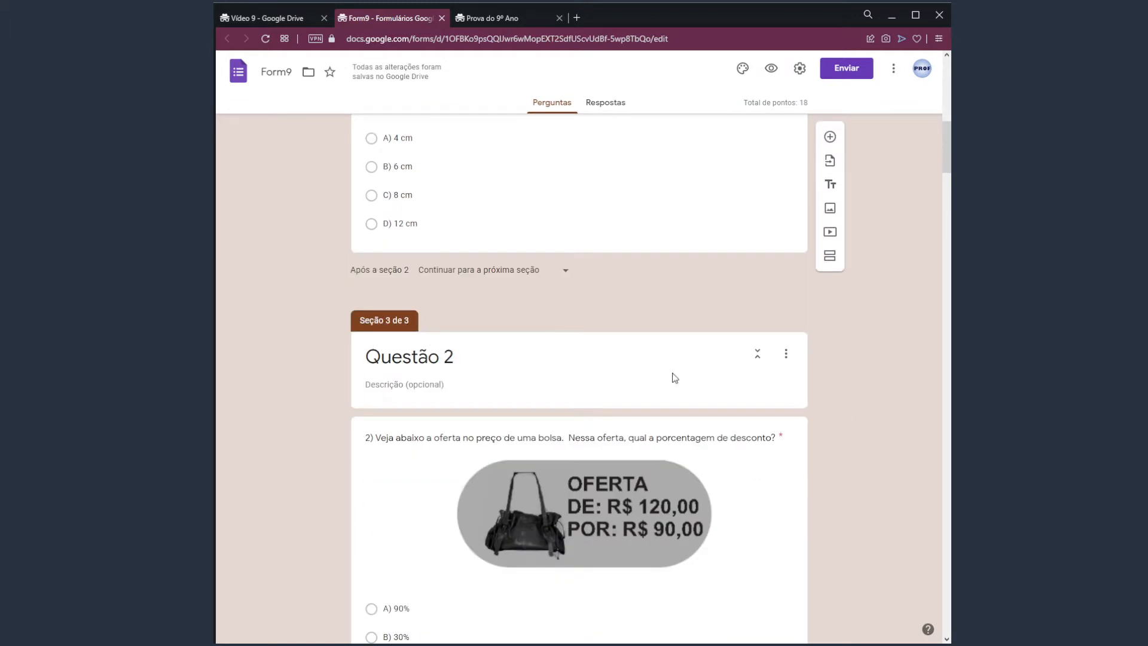
scroll(795, 397, down, 12)
scroll(806, 393, down, 20)
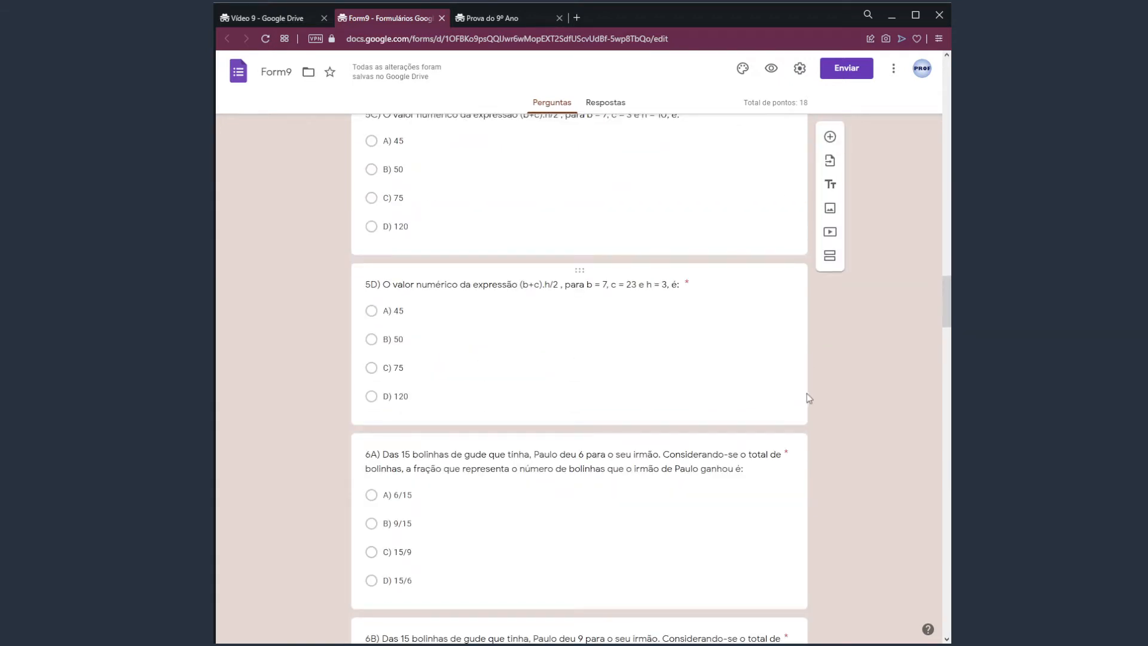
click(486, 16)
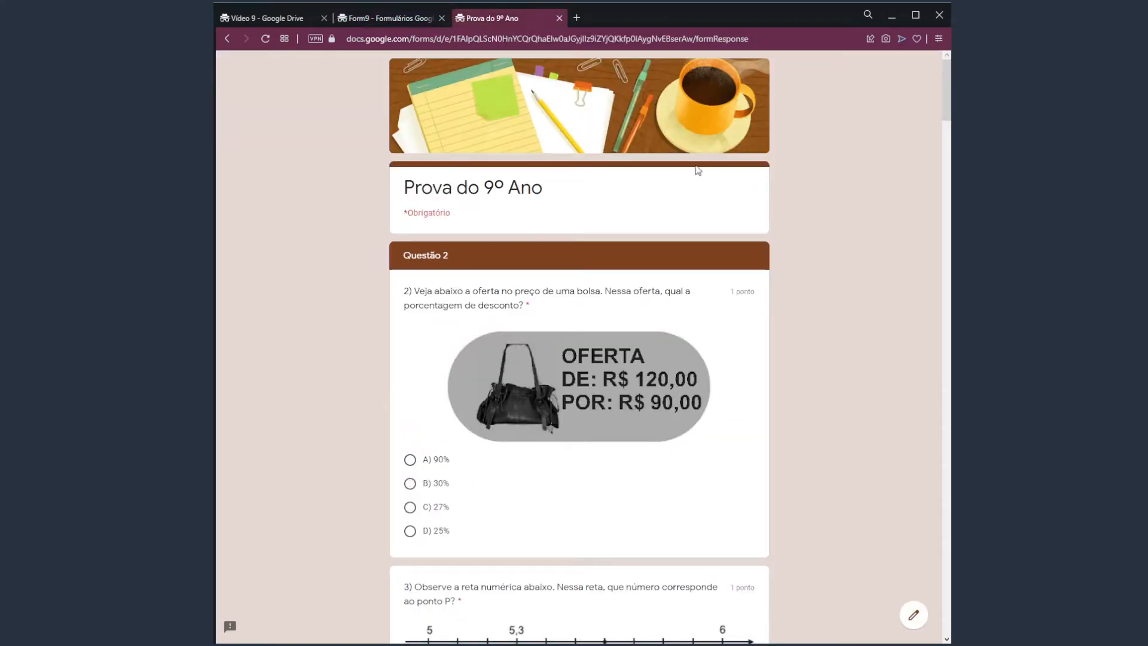
click(371, 18)
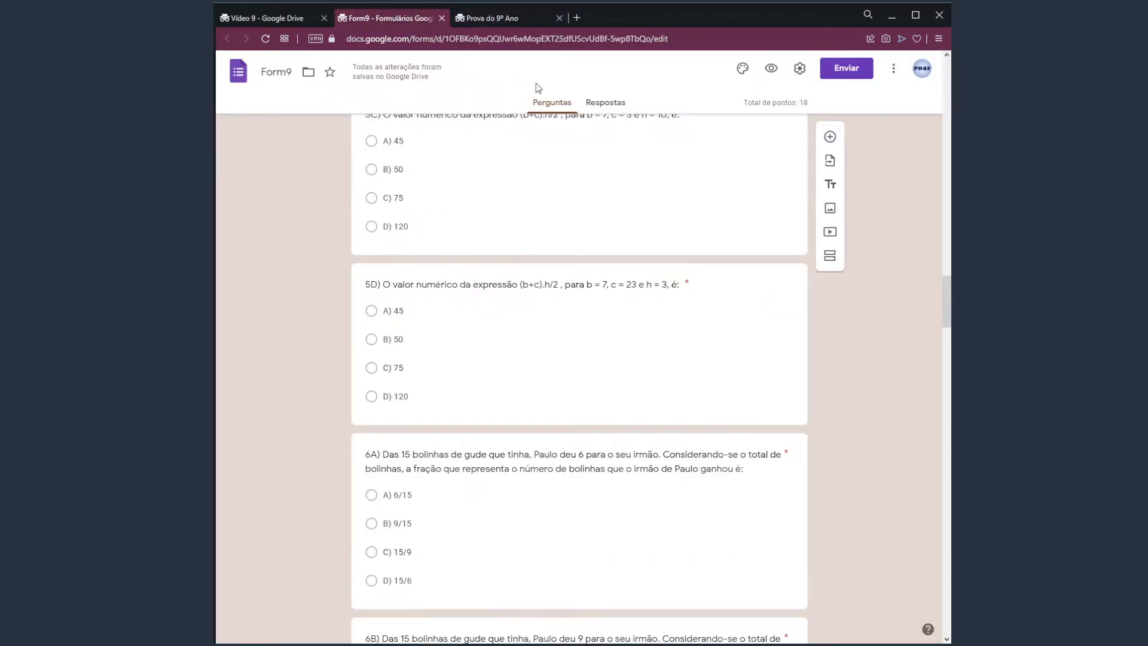
scroll(432, 293, up, 9)
scroll(432, 293, up, 15)
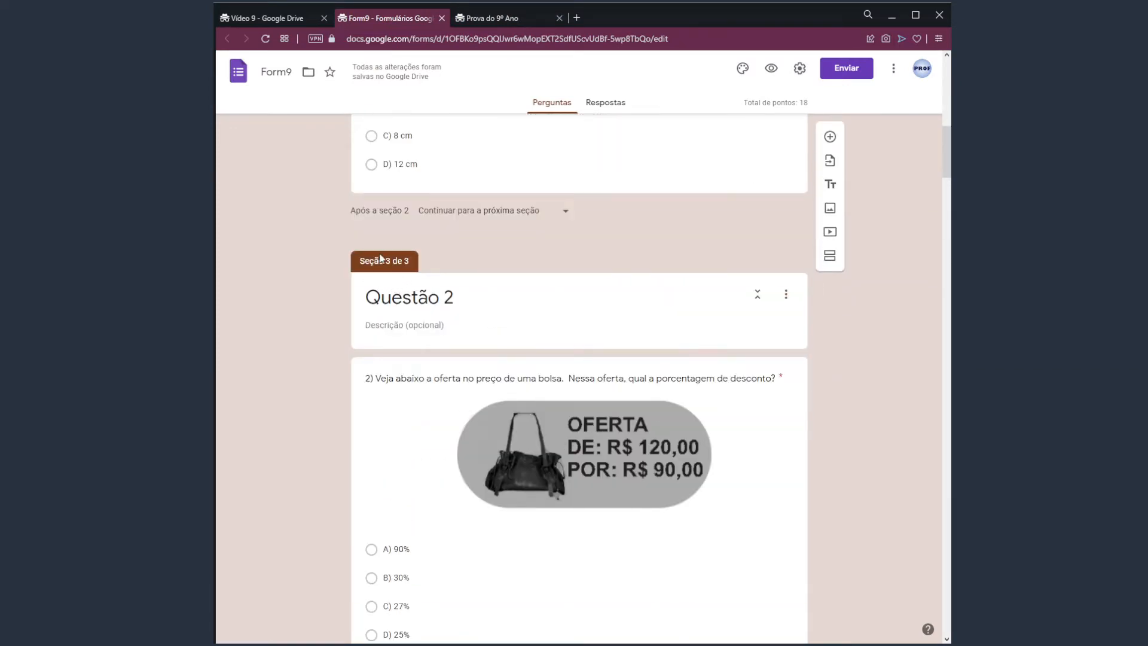
Compare the section 3 title and section label in the editor with the heading on the preview's current page.
drag(371, 301, 456, 300)
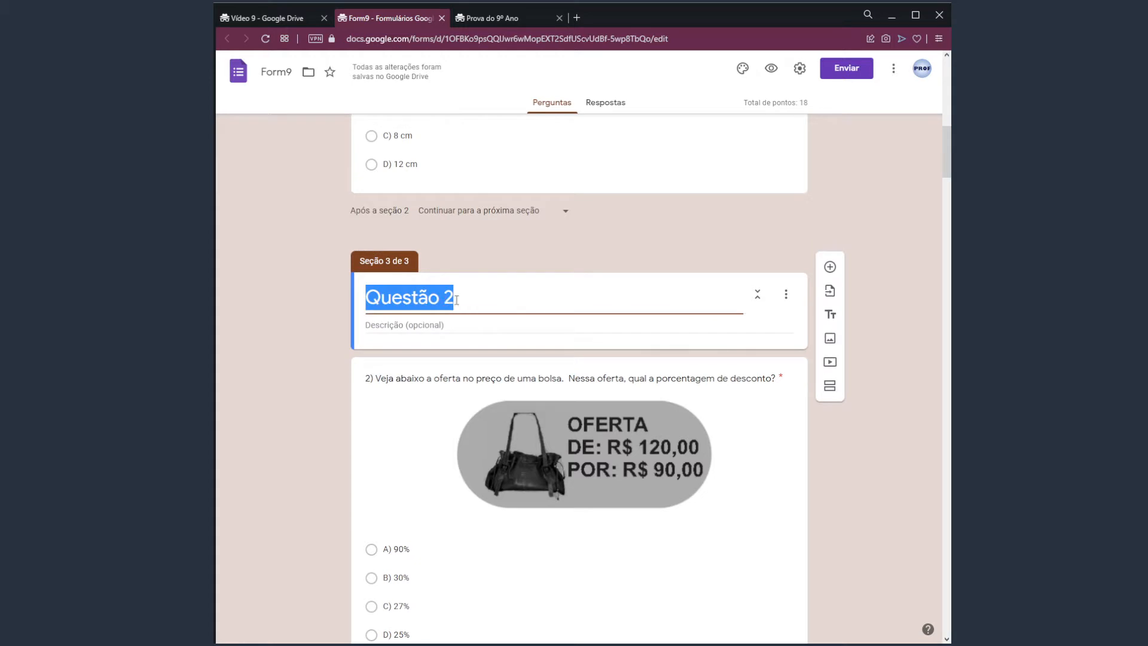
click(506, 18)
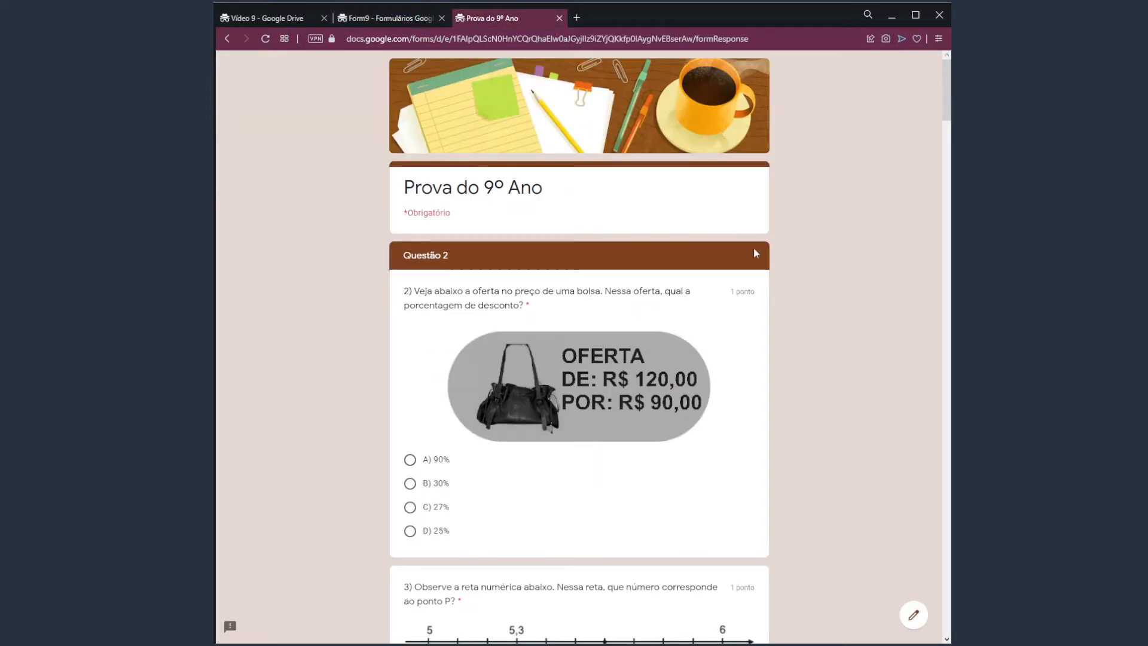
drag(411, 256, 445, 258)
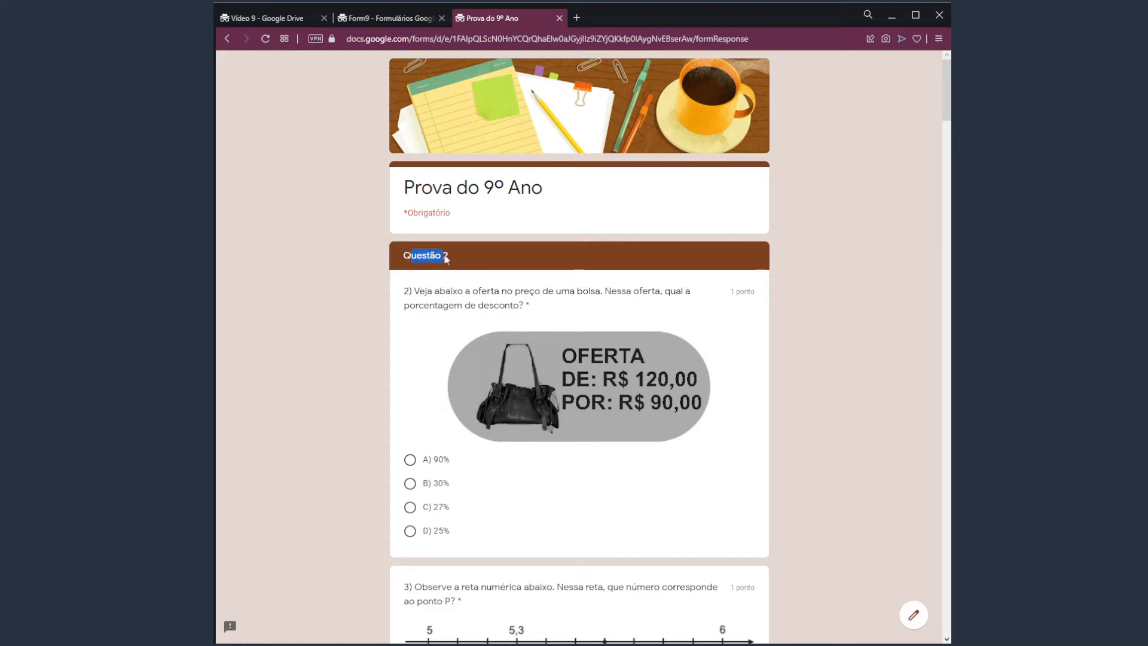
click(375, 19)
click(364, 263)
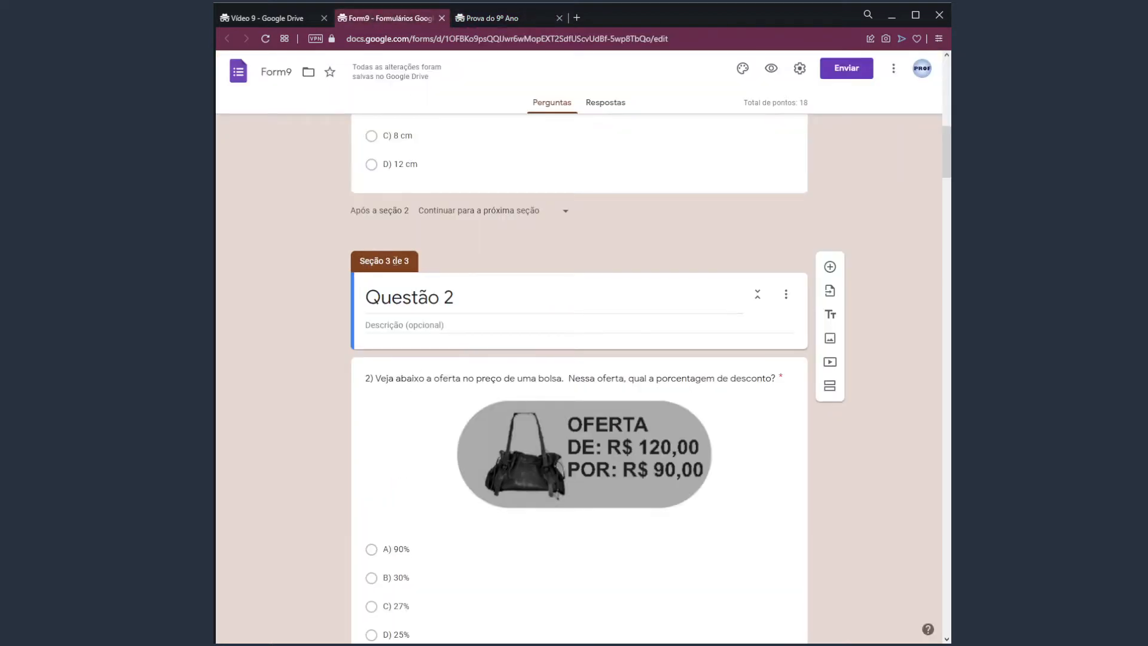
drag(368, 261, 420, 267)
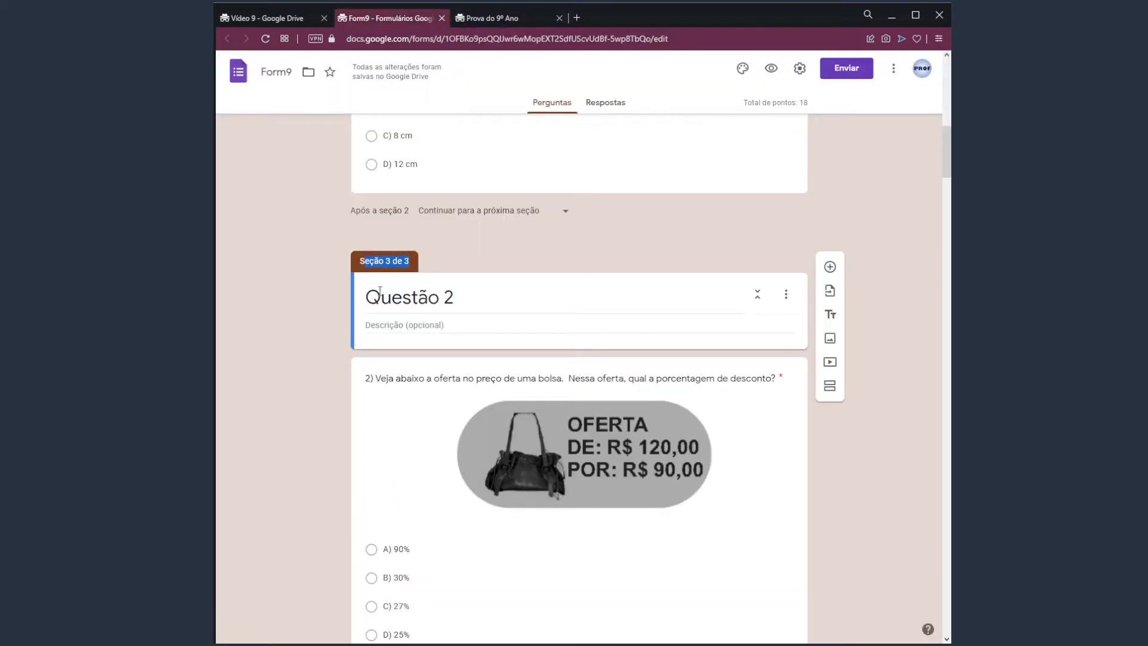
drag(372, 298, 464, 294)
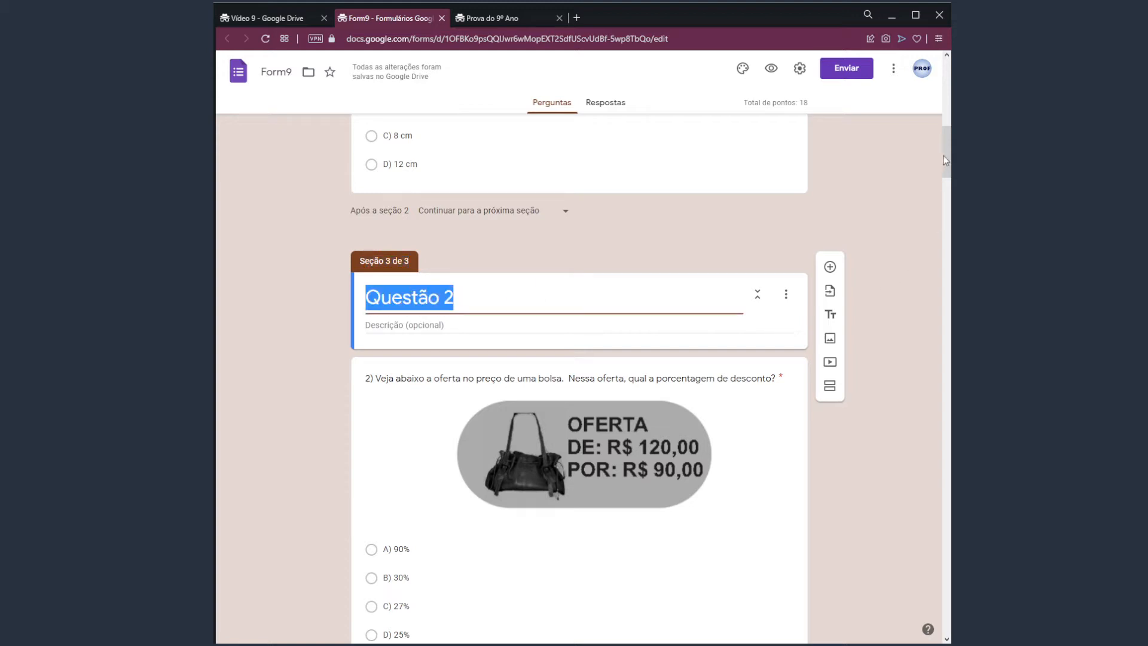
Review the form's opening section and the heading on the preview's question 2 page, and close the preview.
drag(946, 159, 948, 80)
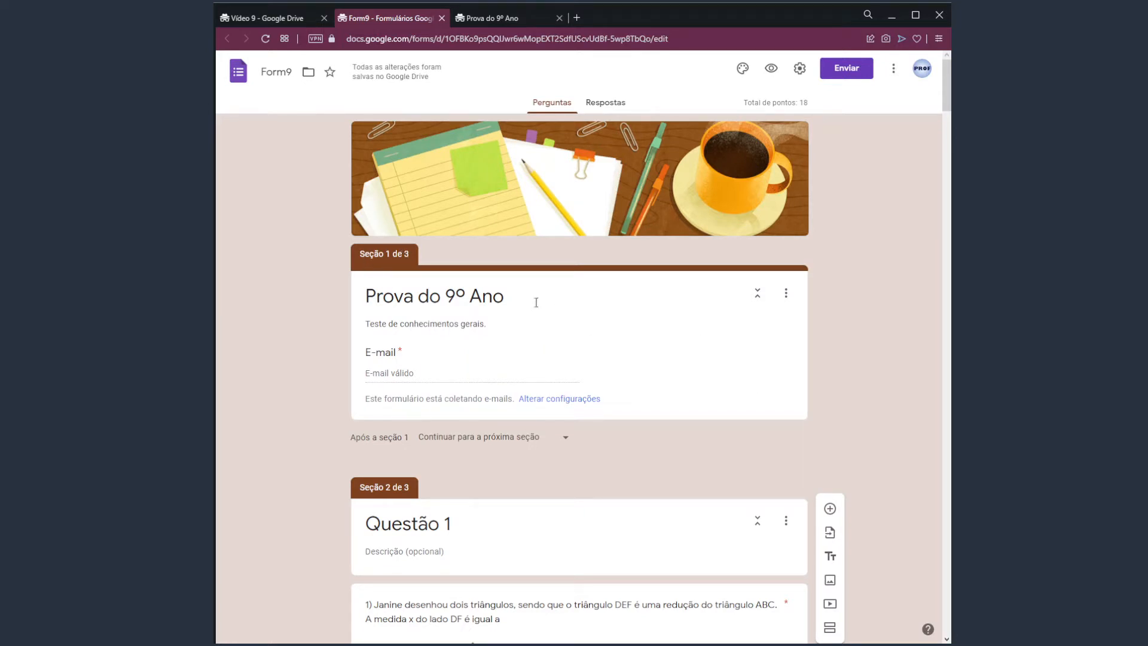
click(499, 19)
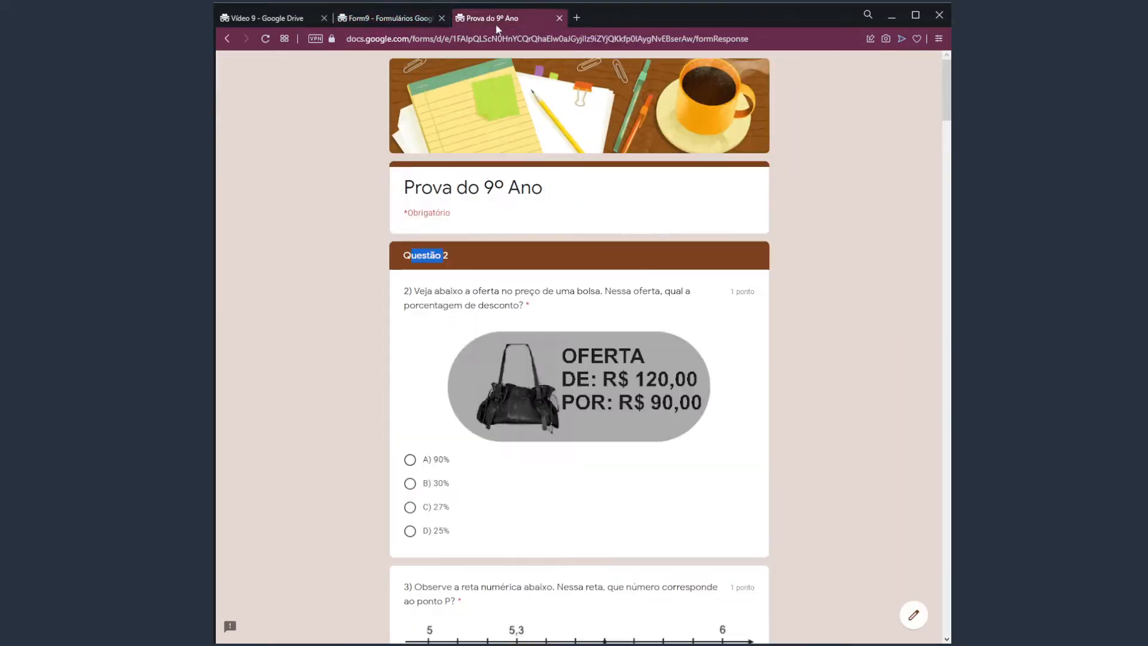
drag(424, 253, 404, 256)
triple_click(425, 255)
drag(950, 95, 915, 115)
click(559, 19)
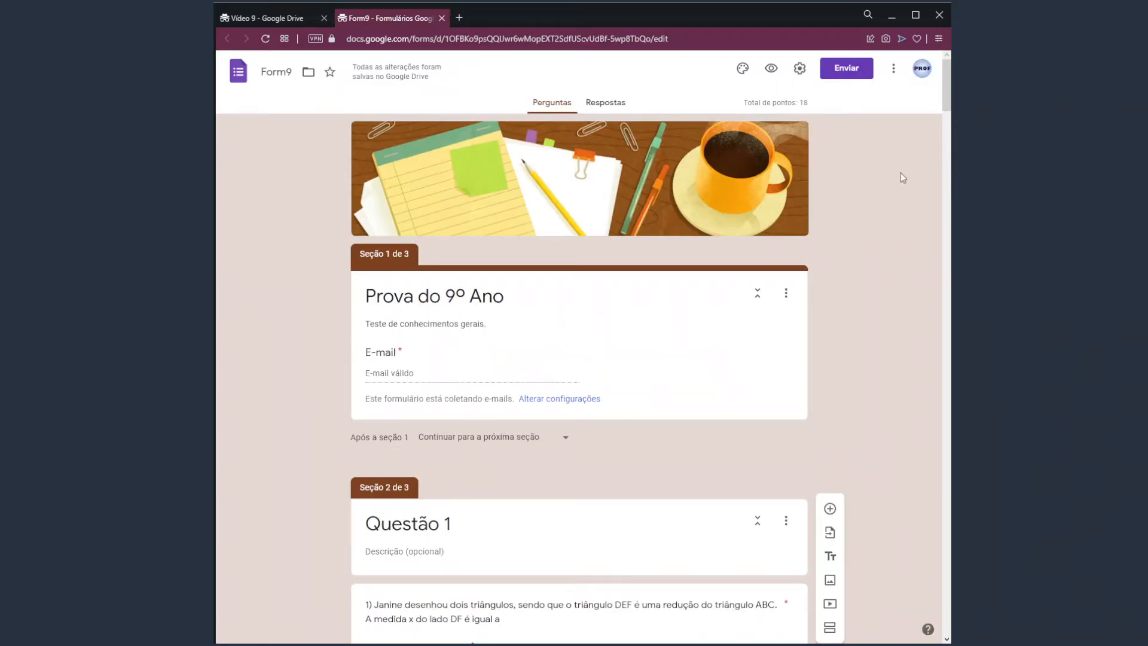
Move question 2, about the handbag discount, out of section 3 to the end of section 2, directly below question 1.
drag(945, 85, 946, 117)
scroll(856, 406, down, 6)
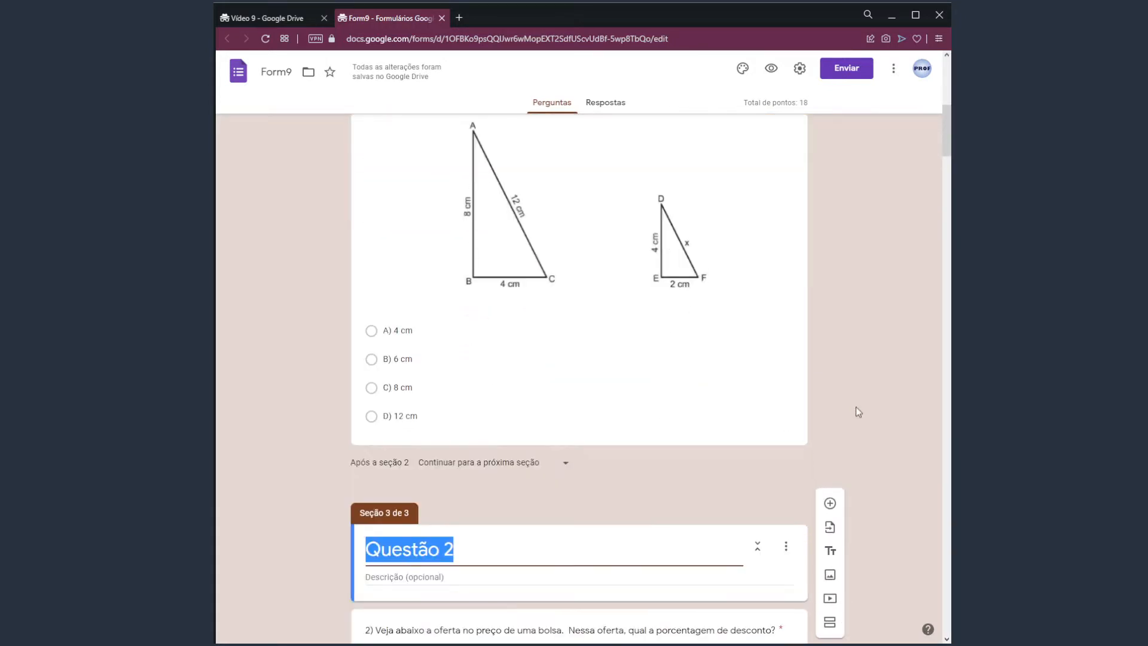
click(487, 393)
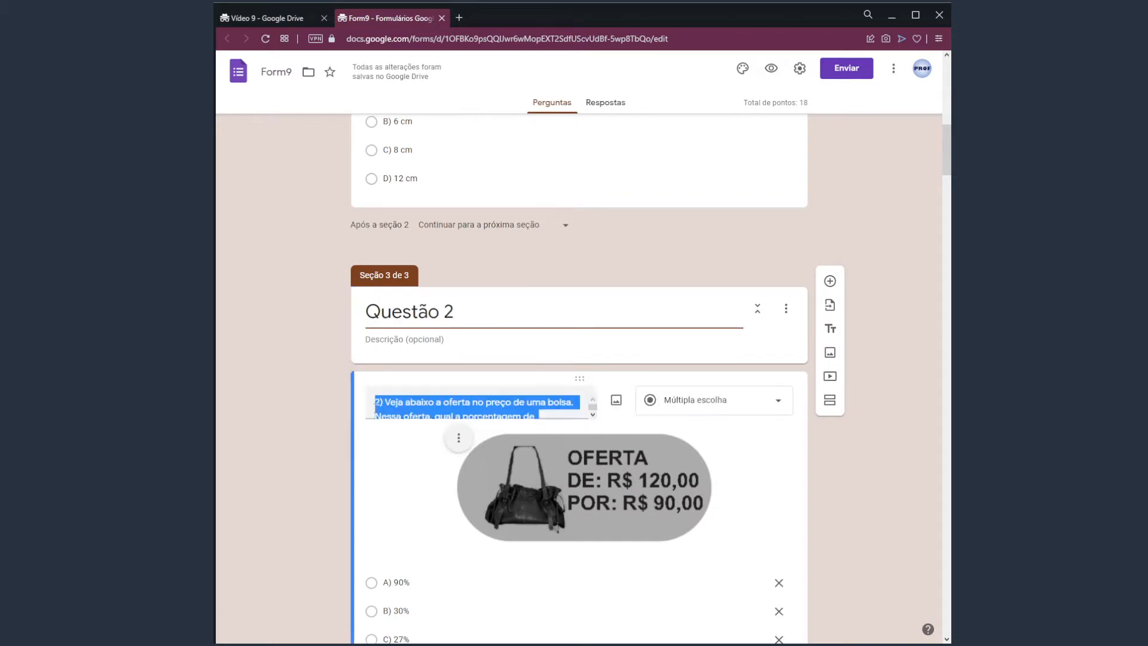
scroll(358, 436, down, 2)
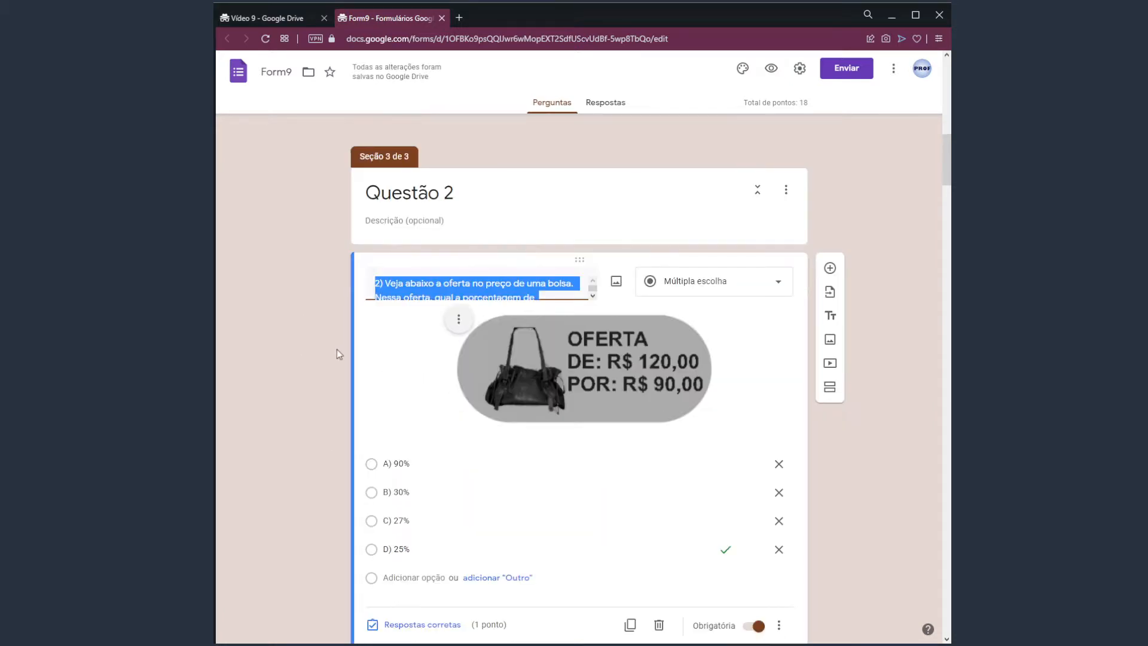
click(406, 285)
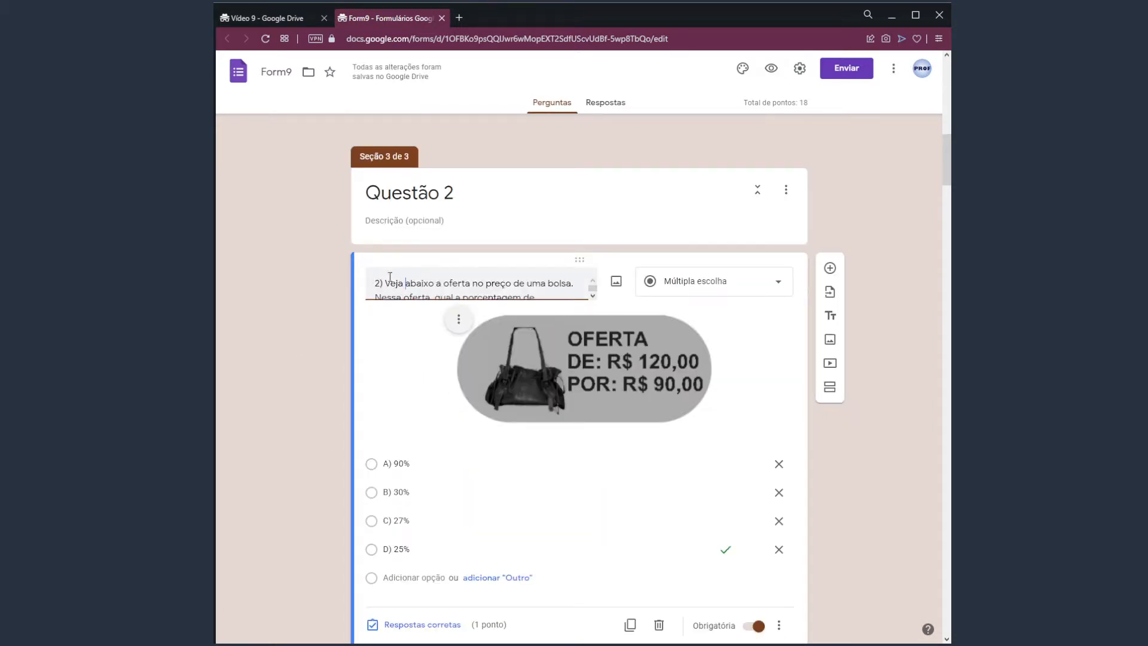
scroll(321, 297, up, 3)
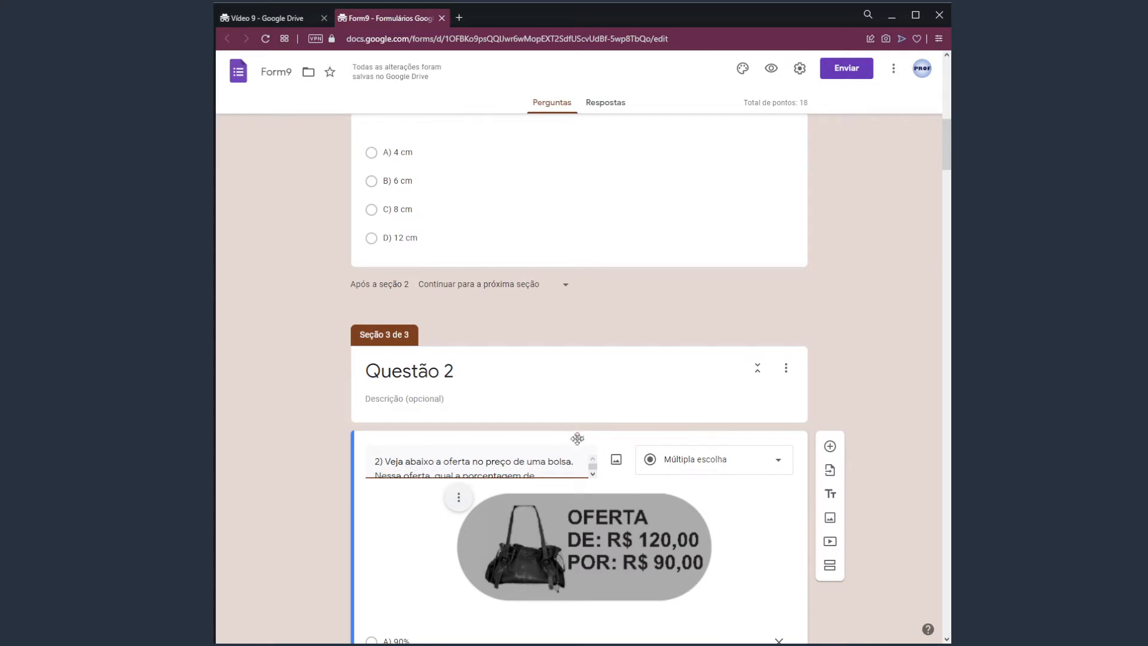
drag(379, 461, 527, 482)
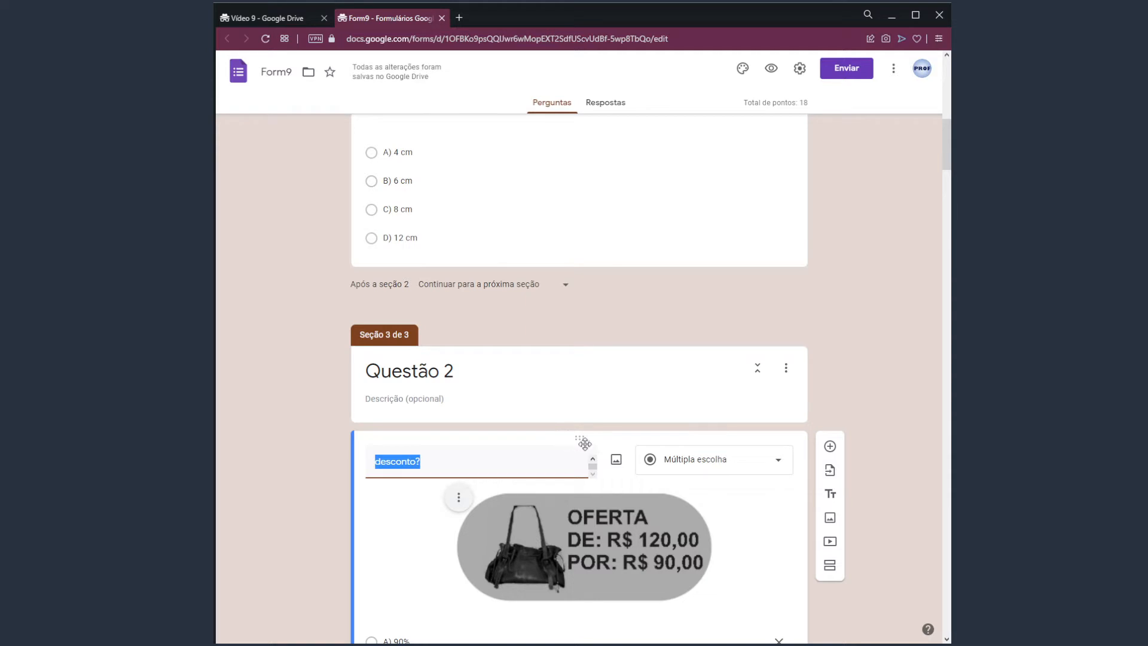
click(504, 460)
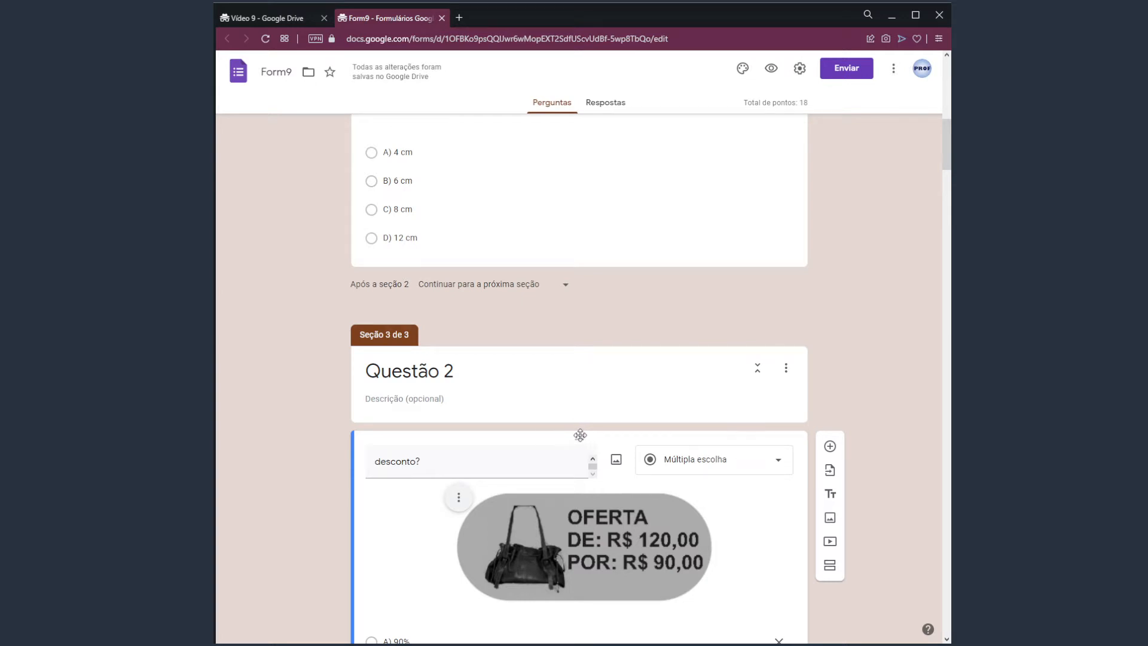
drag(579, 436, 538, 338)
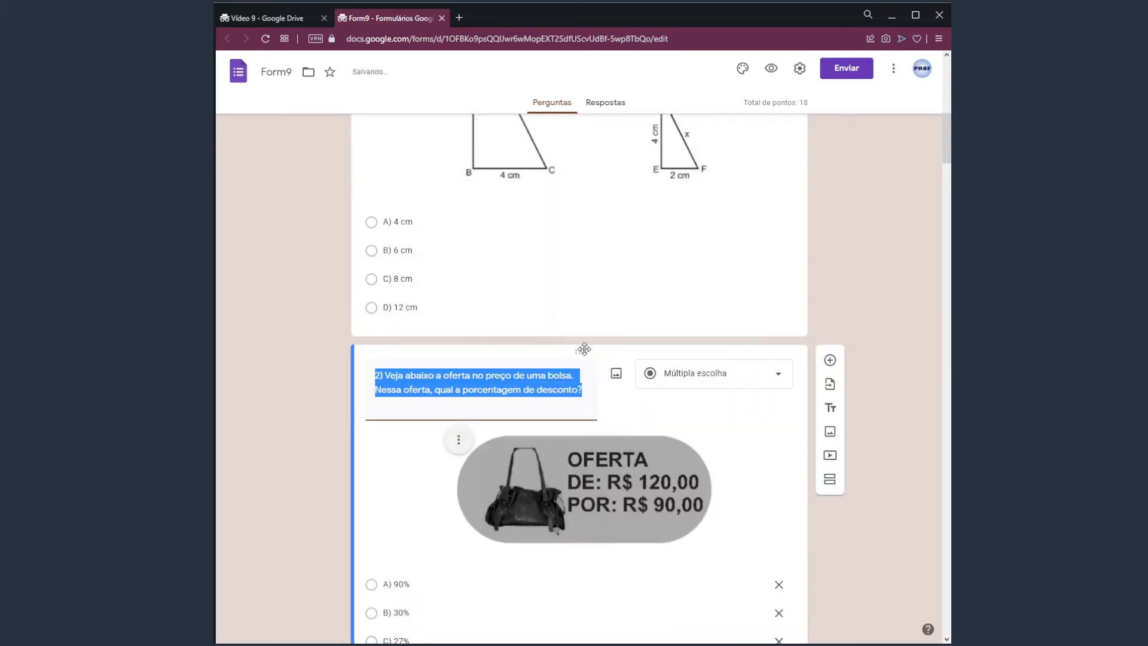
Rename section 2 as "Questões 1 e 2".
scroll(584, 346, up, 6)
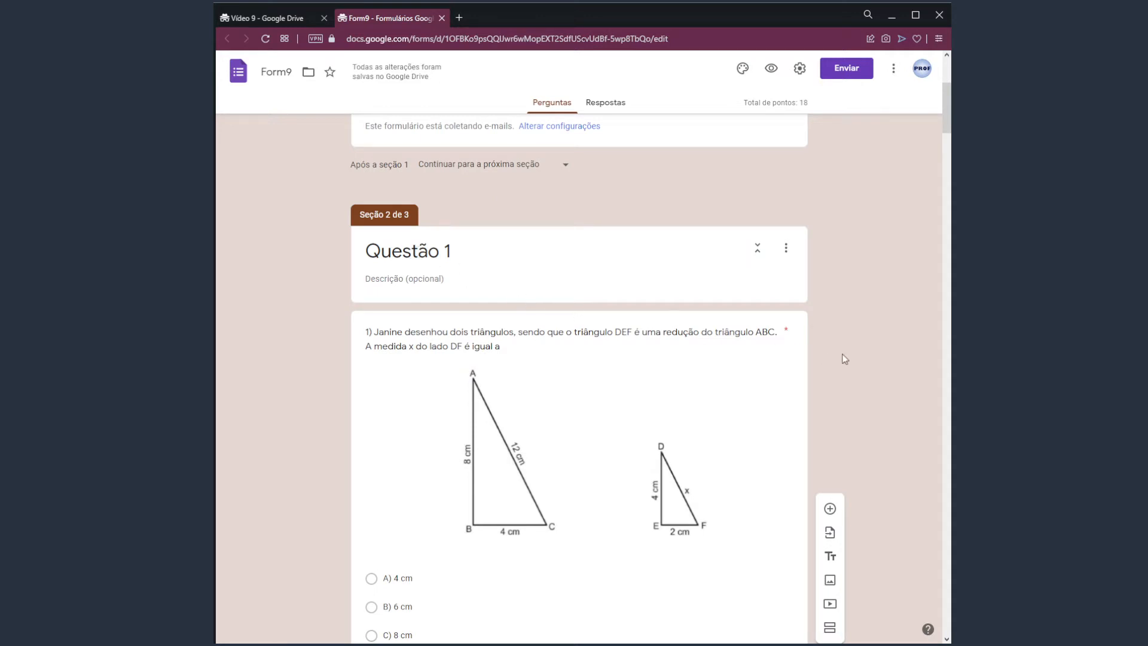
drag(379, 214, 406, 214)
click(387, 248)
click(403, 251)
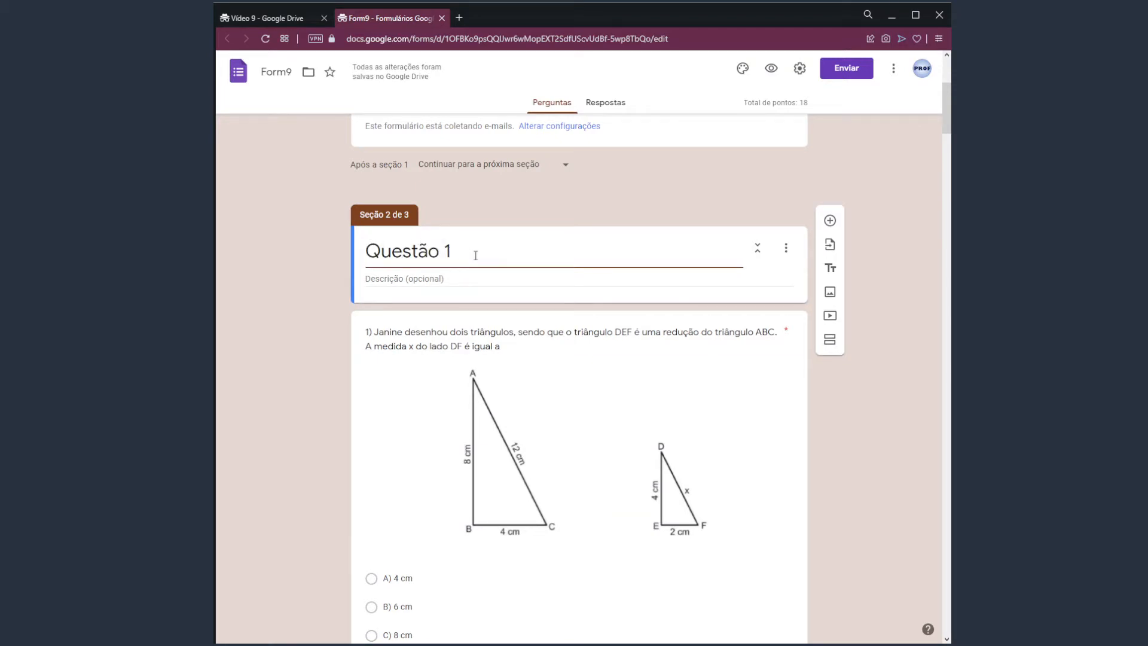
key(BackSpace)
key(BackSpace)
key(BackSpace)
key(BackSpace)
text(ões 2)
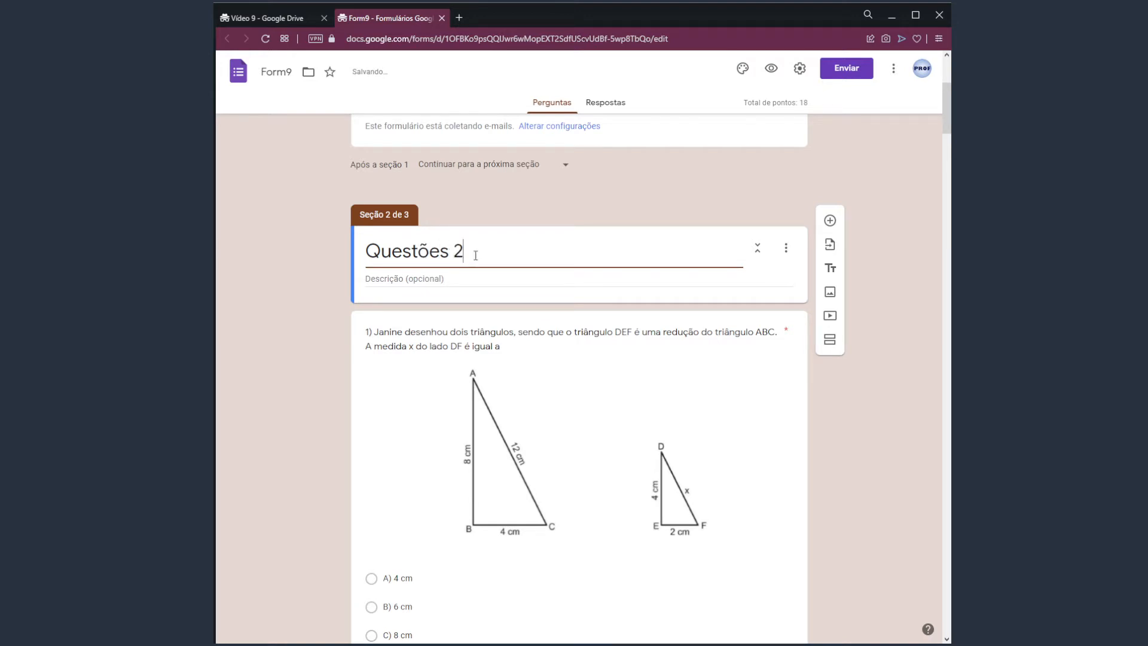
key(BackSpace)
text(1 e 2)
click(889, 423)
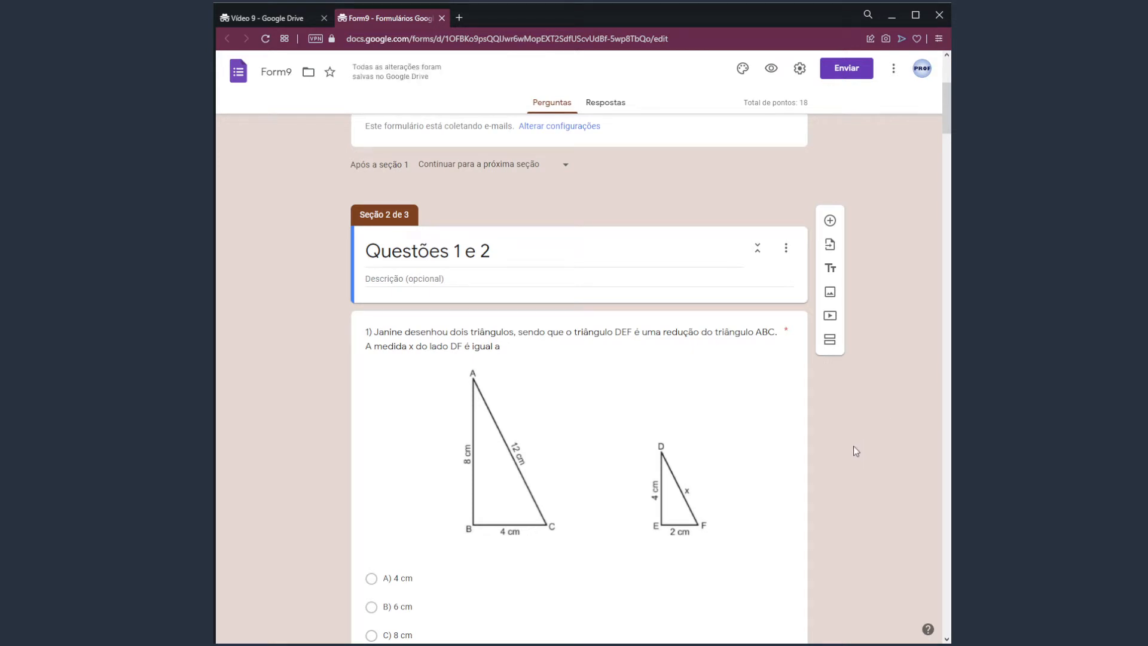
Rename section 3 as "Questões 3 e 4".
scroll(813, 452, down, 7)
scroll(814, 452, down, 8)
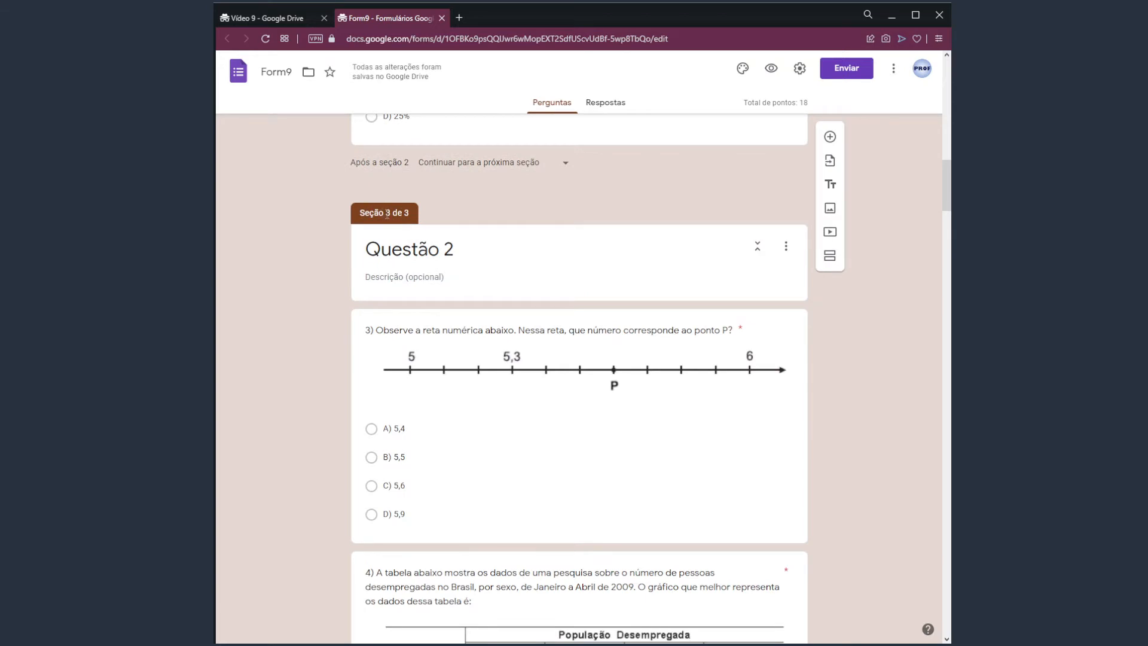
click(411, 254)
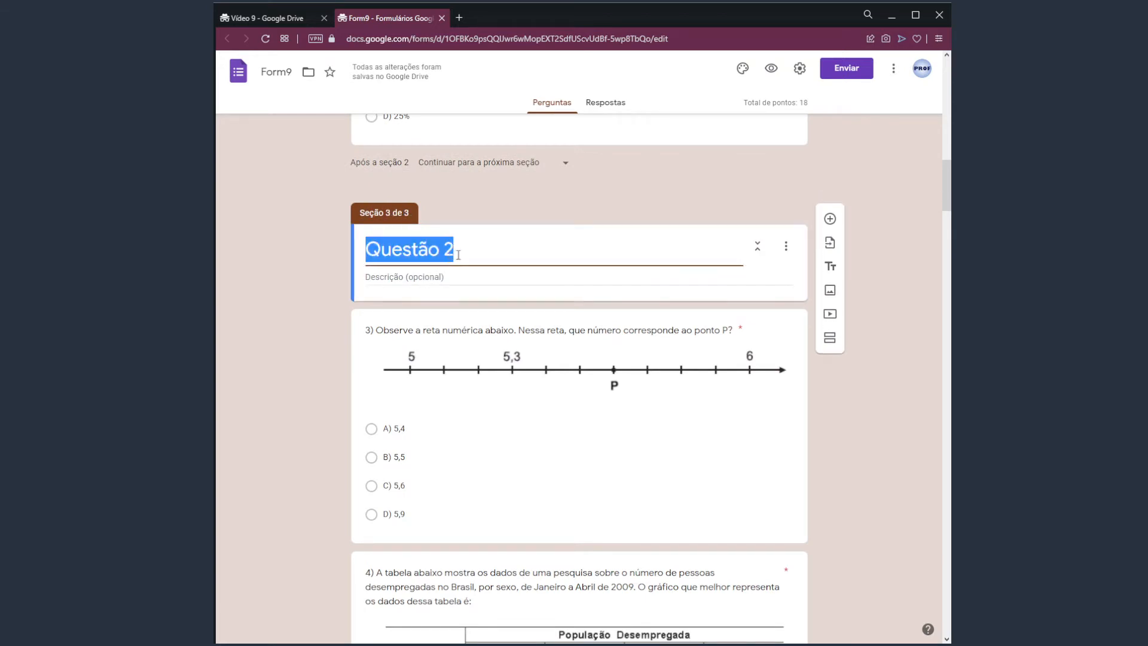
click(480, 255)
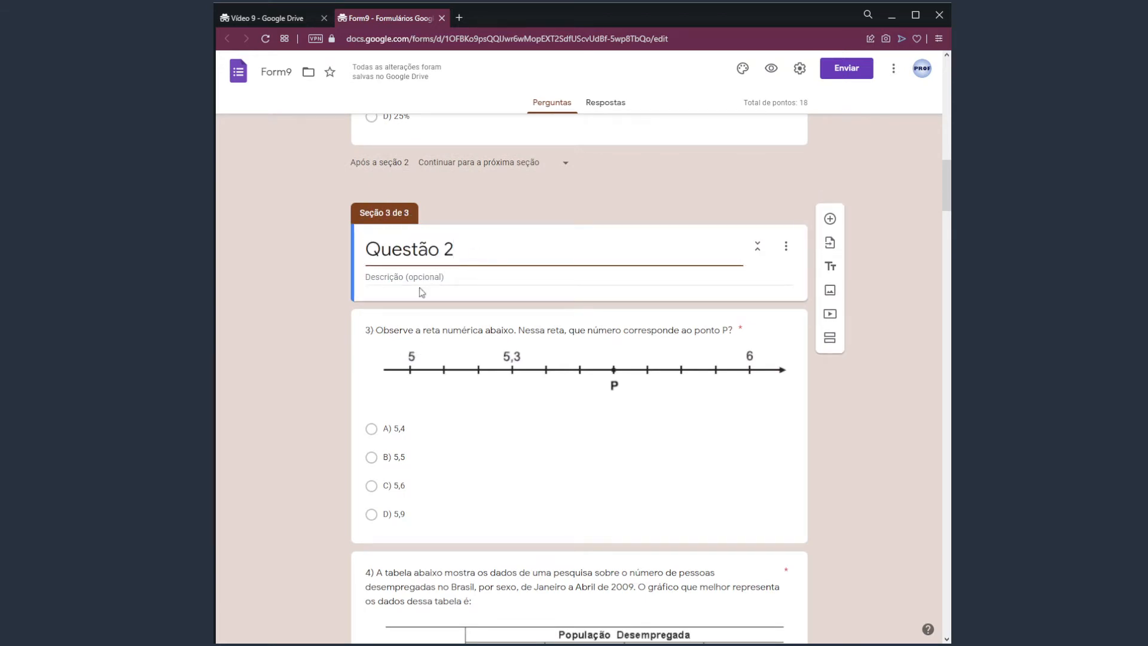
key(BackSpace)
key(BackSpace)
key(BackSpace)
key(BackSpace)
text(ões )
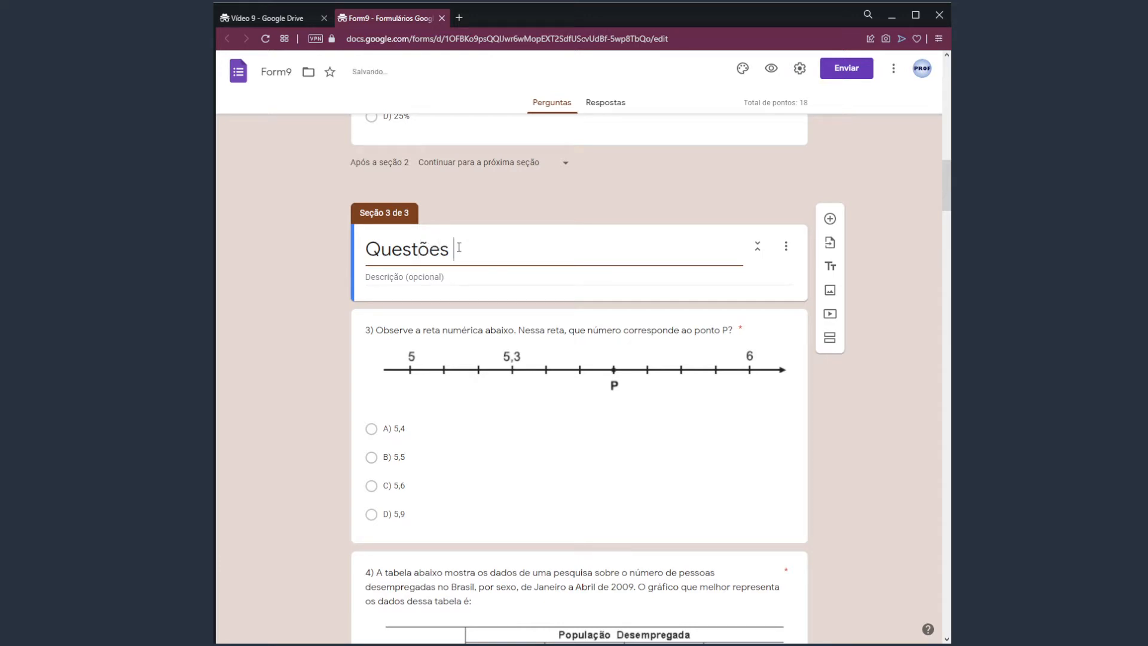
text(3 e 4)
Add a new section directly after question 4, the unemployment table question, so that it starts with question 5A.
scroll(453, 492, down, 1)
scroll(453, 492, down, 1)
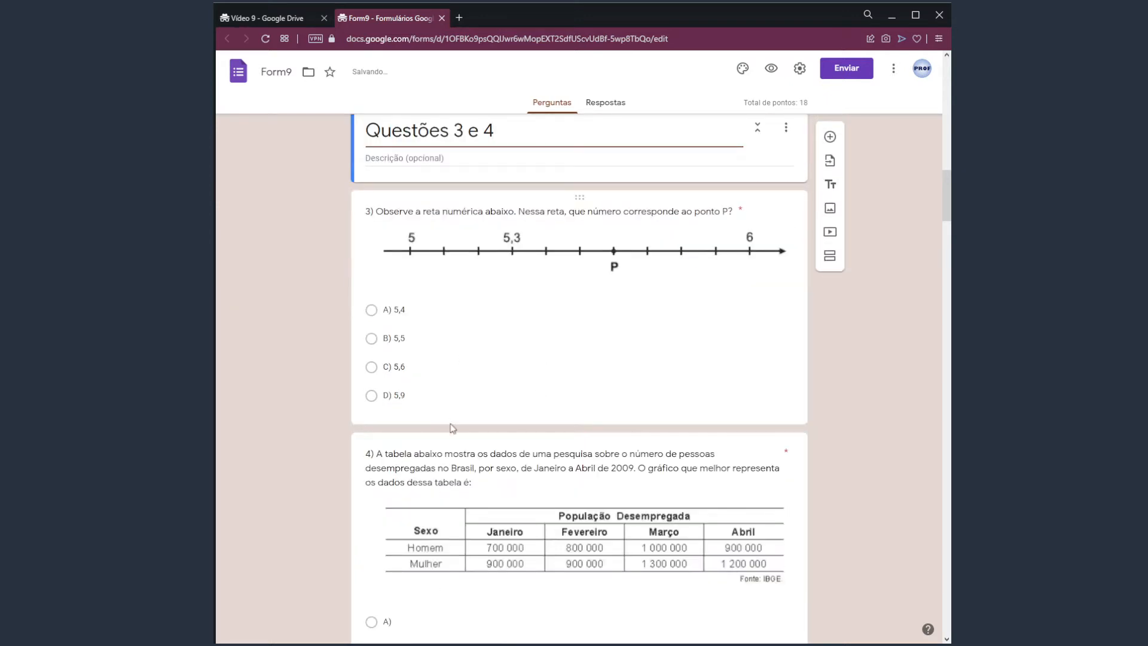
scroll(419, 239, up, 2)
scroll(404, 228, down, 3)
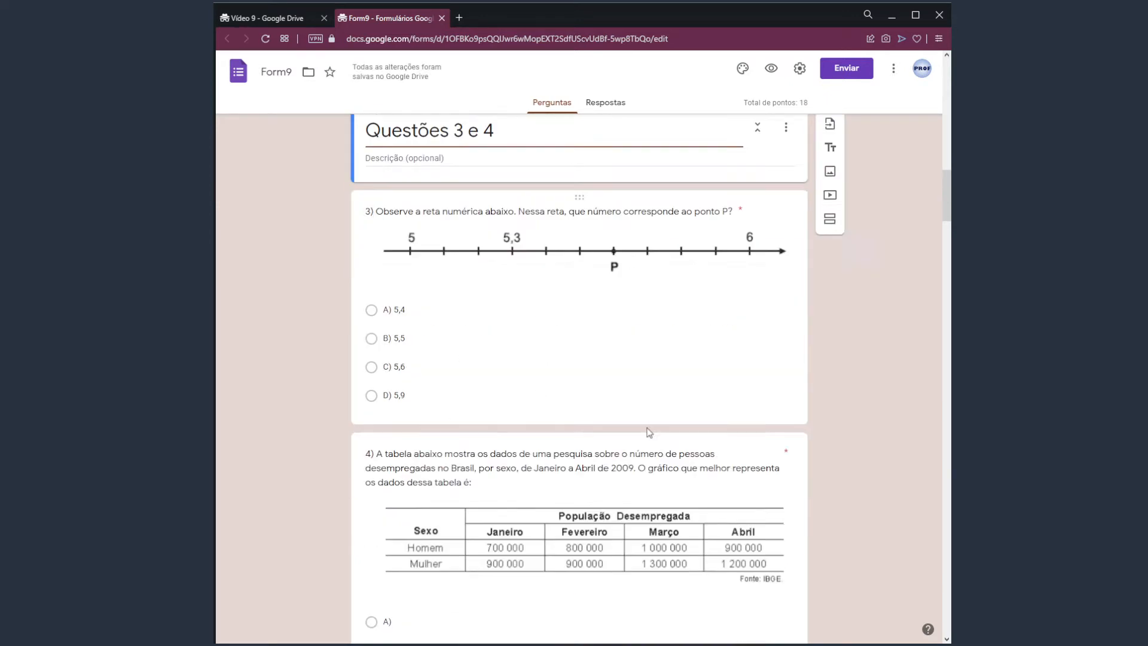
scroll(601, 444, down, 8)
scroll(604, 444, up, 2)
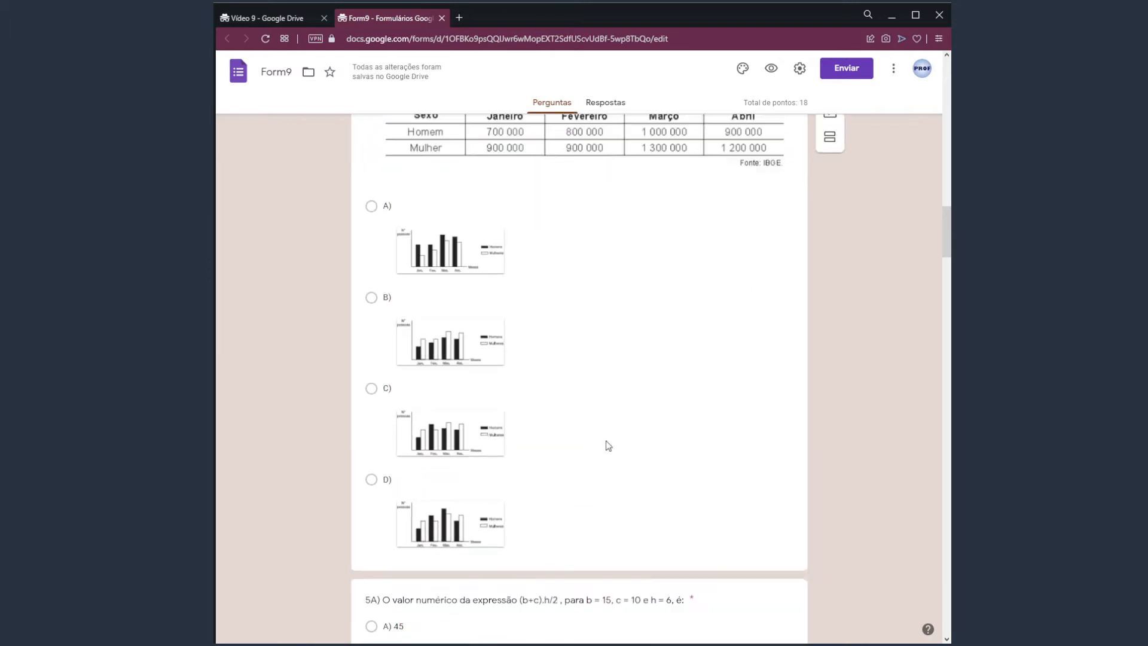
scroll(607, 444, down, 2)
click(768, 423)
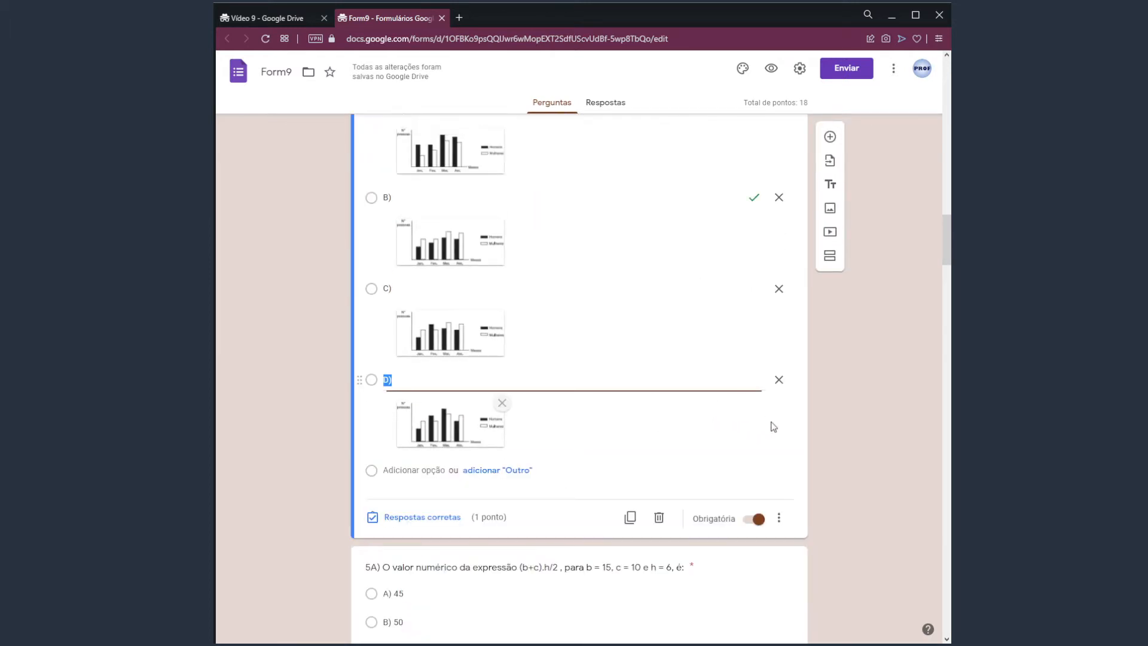
scroll(775, 428, up, 4)
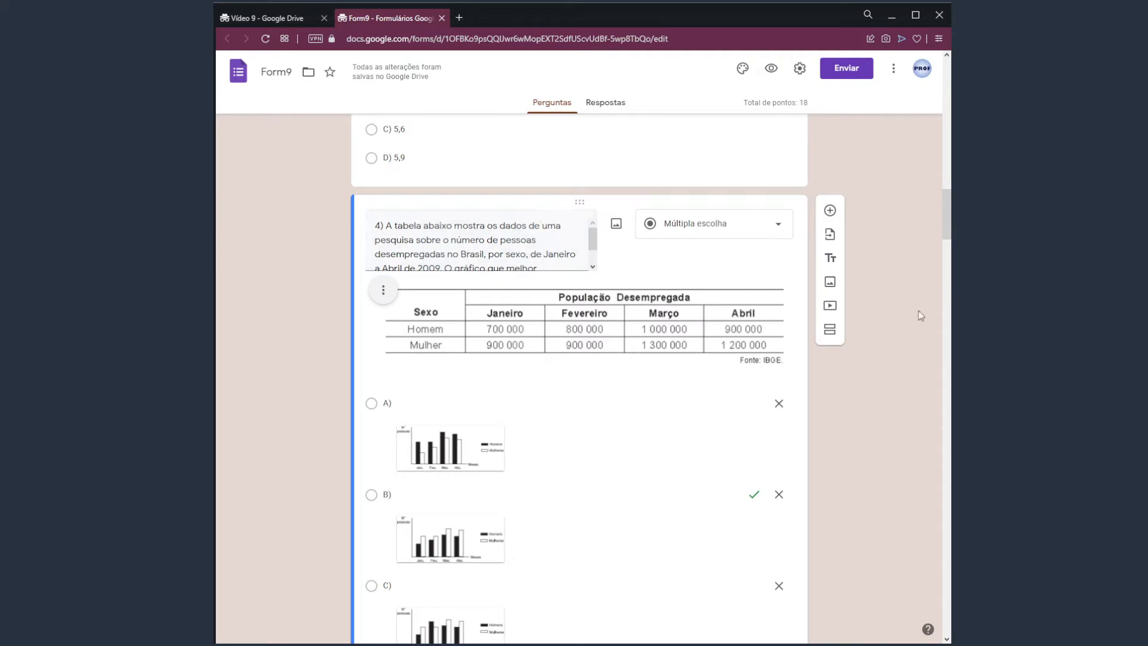
key(Tab)
scroll(800, 391, down, 4)
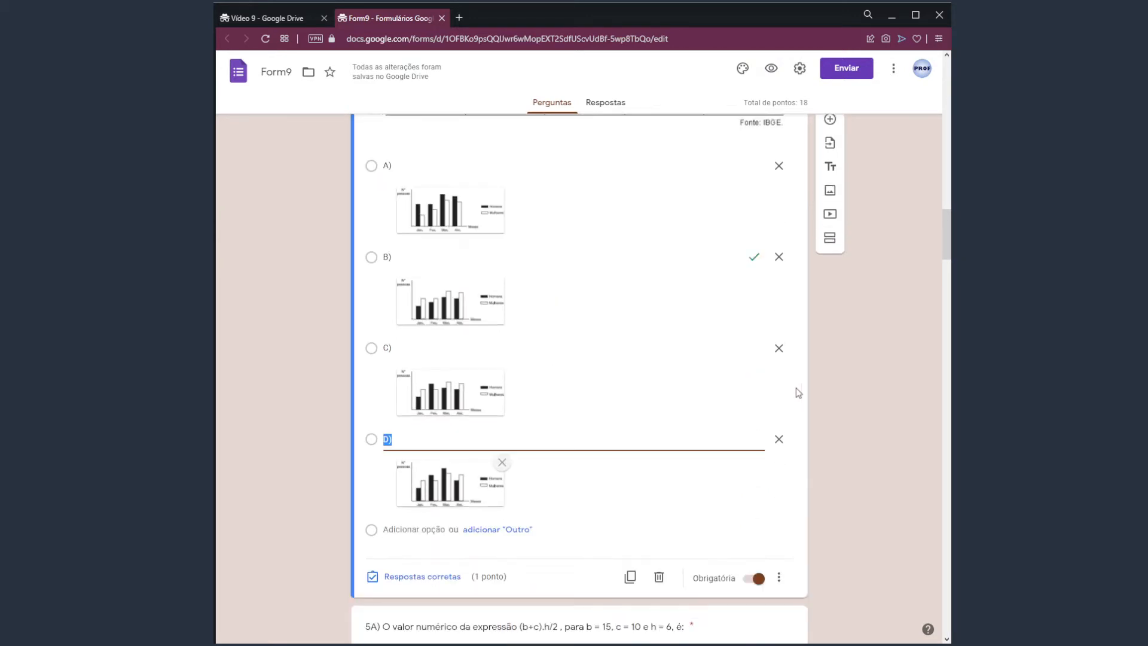
scroll(796, 392, down, 1)
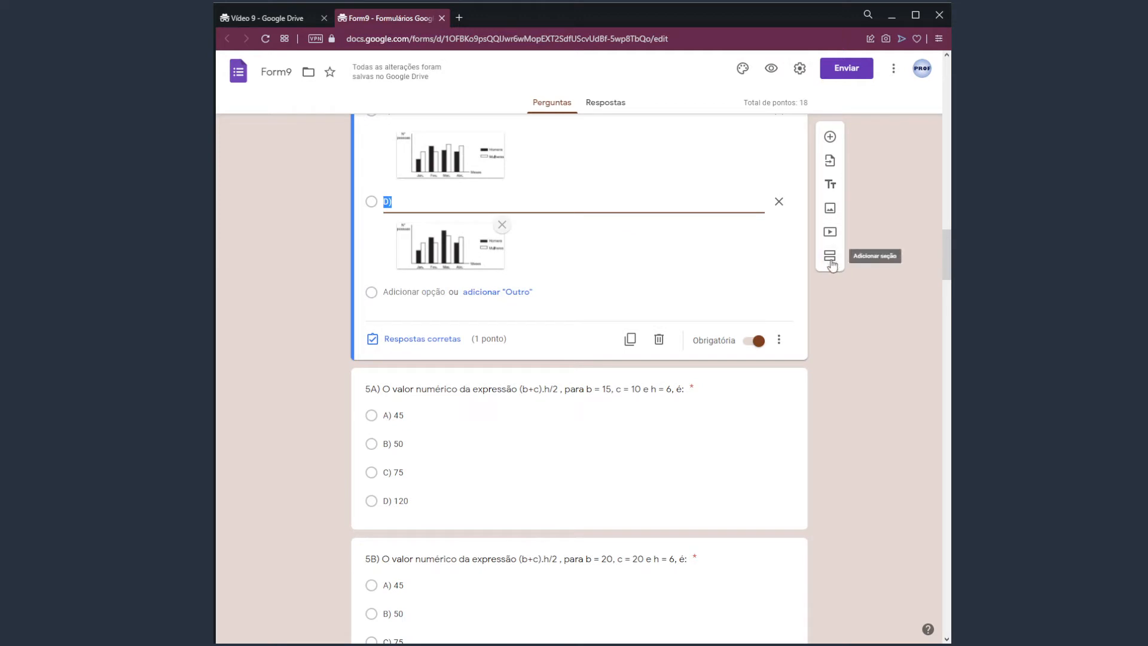
click(830, 257)
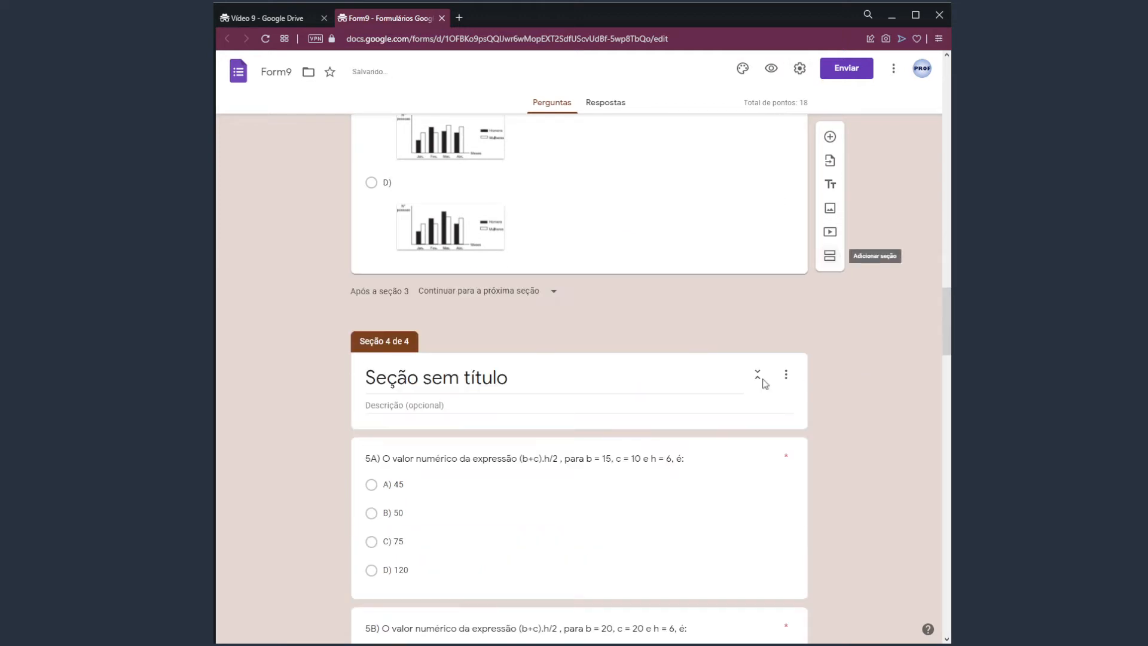
Rename section 4 as "Questões 5 em diante".
click(543, 379)
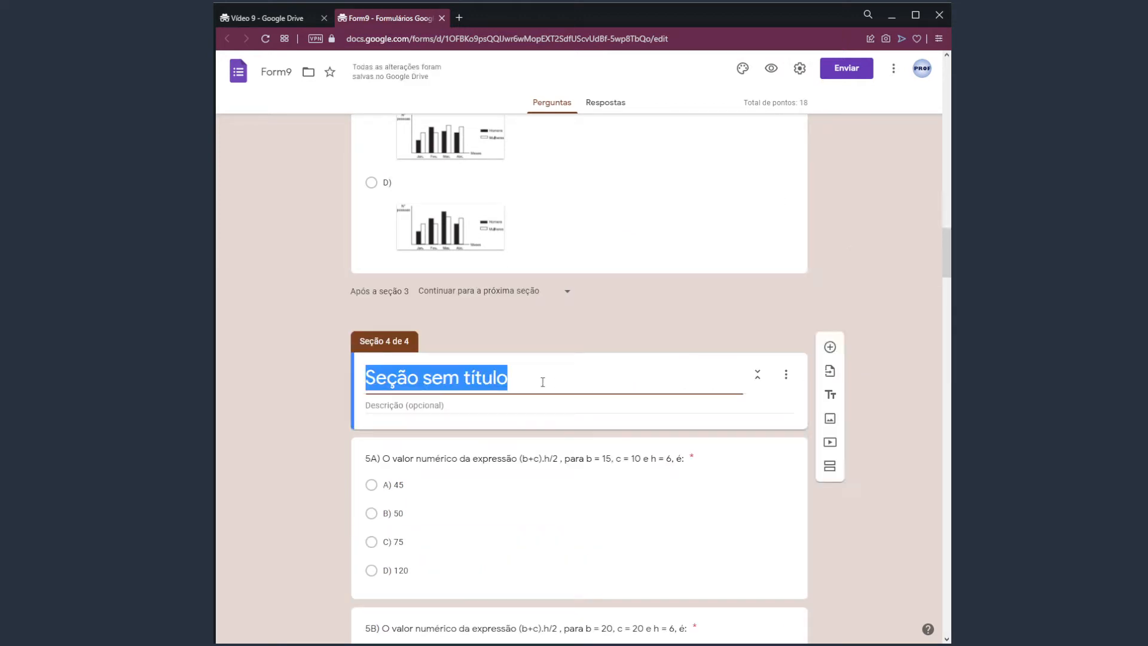
text(Questões)
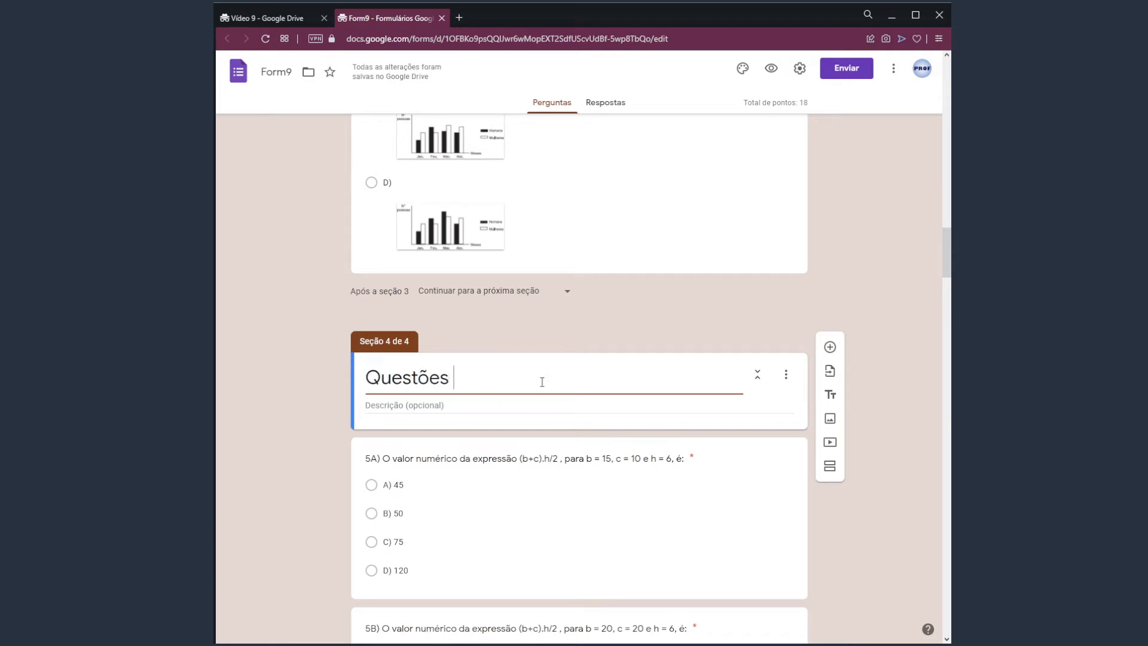
text( 5 em diante)
Open the form preview, fill in an e-mail address, and advance to the next page.
click(771, 70)
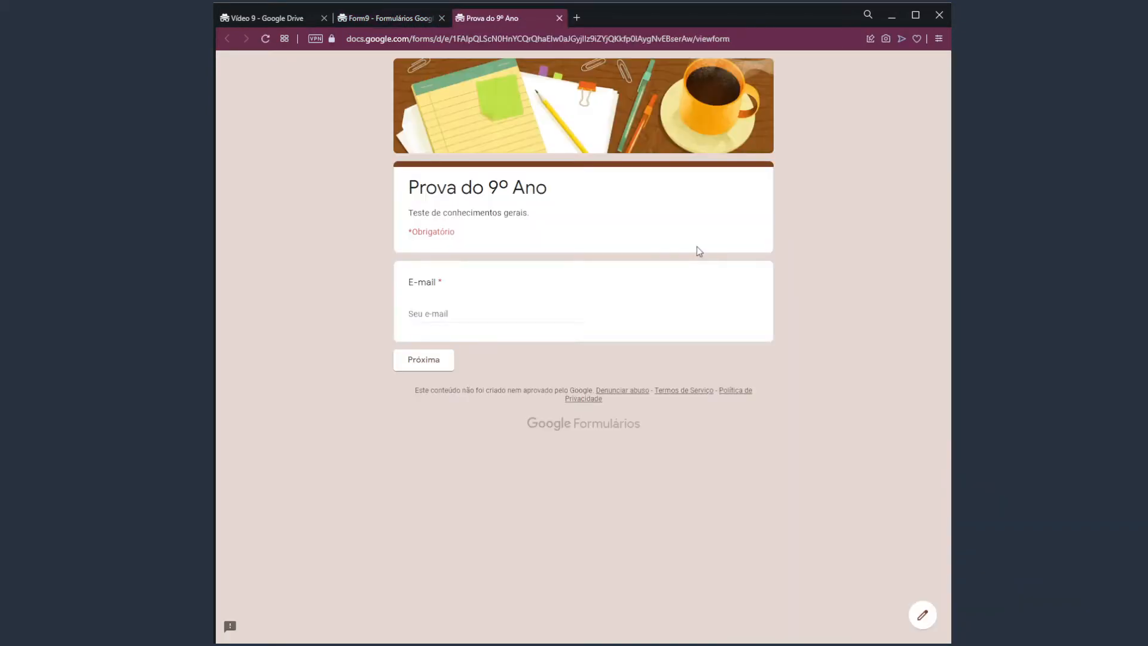
click(451, 313)
text(jsksdhjksdhkjasash@kasjdksjldas.com)
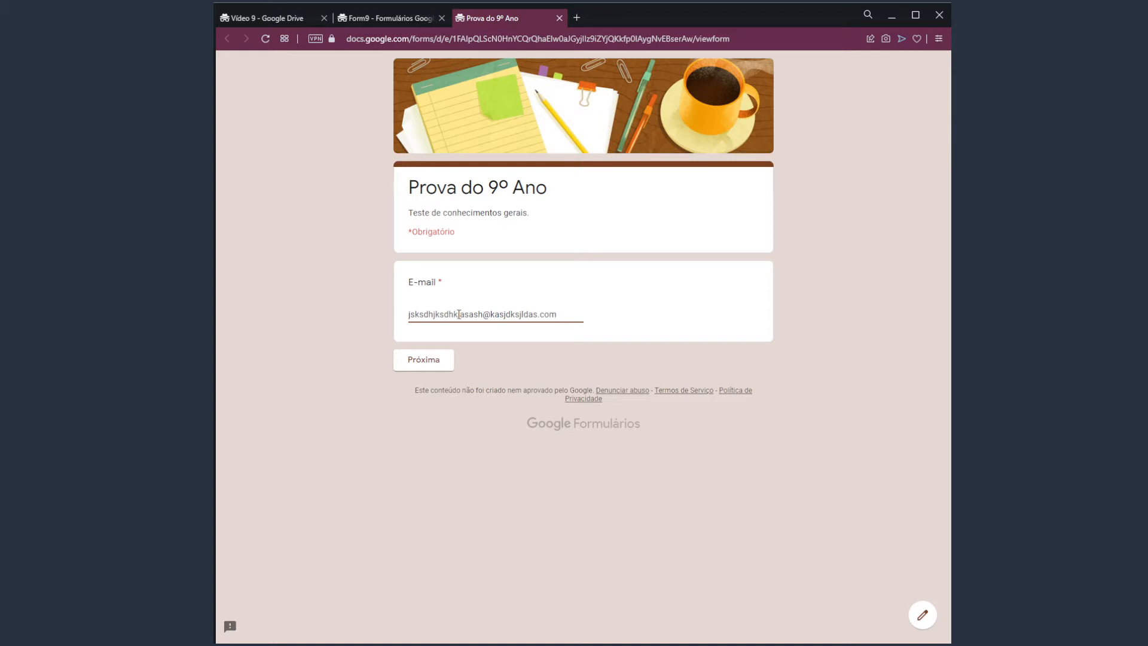
click(526, 367)
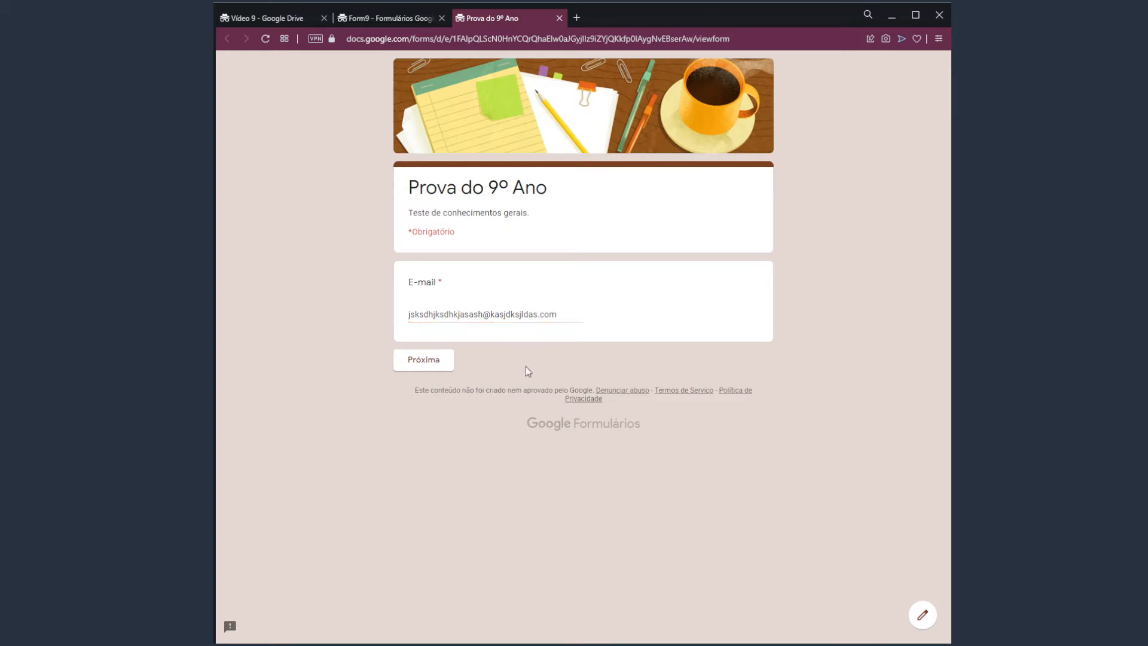
click(444, 362)
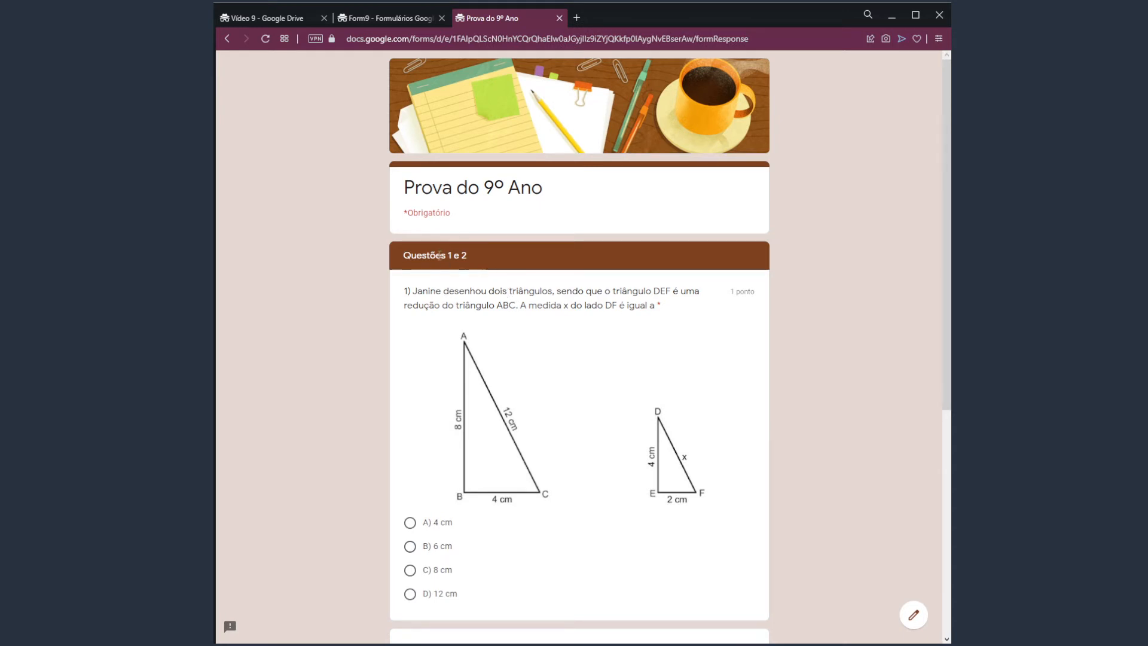
Compare the preview's heading above question 1 with section 2's title in the editor, and look over both questions on that page.
drag(411, 255, 485, 256)
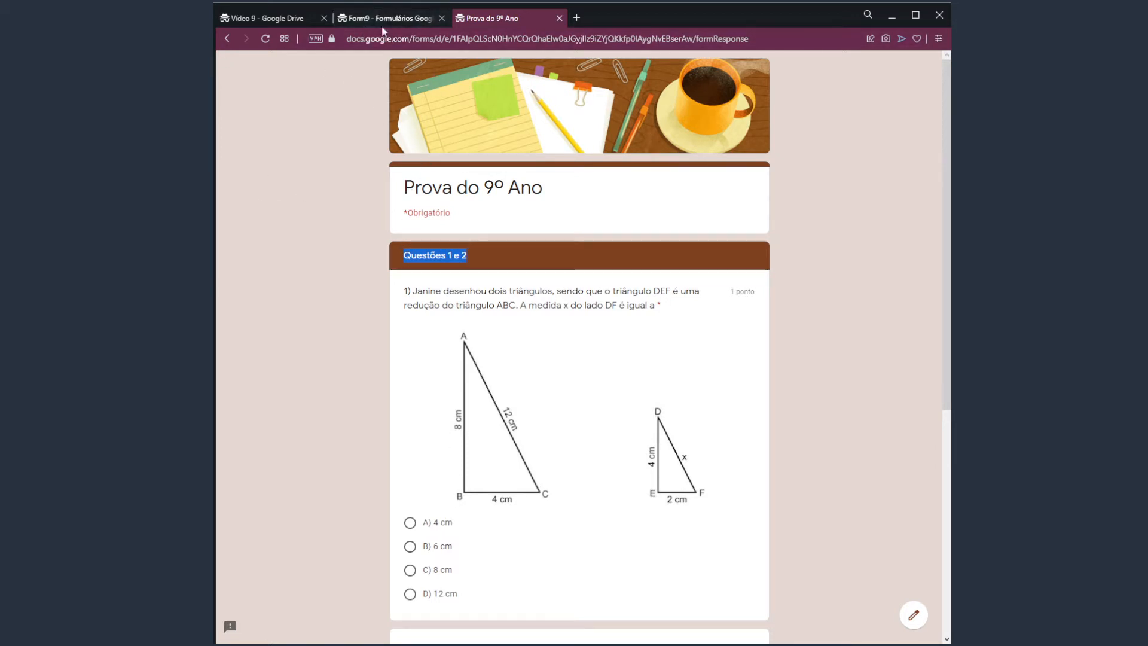
drag(404, 255, 467, 256)
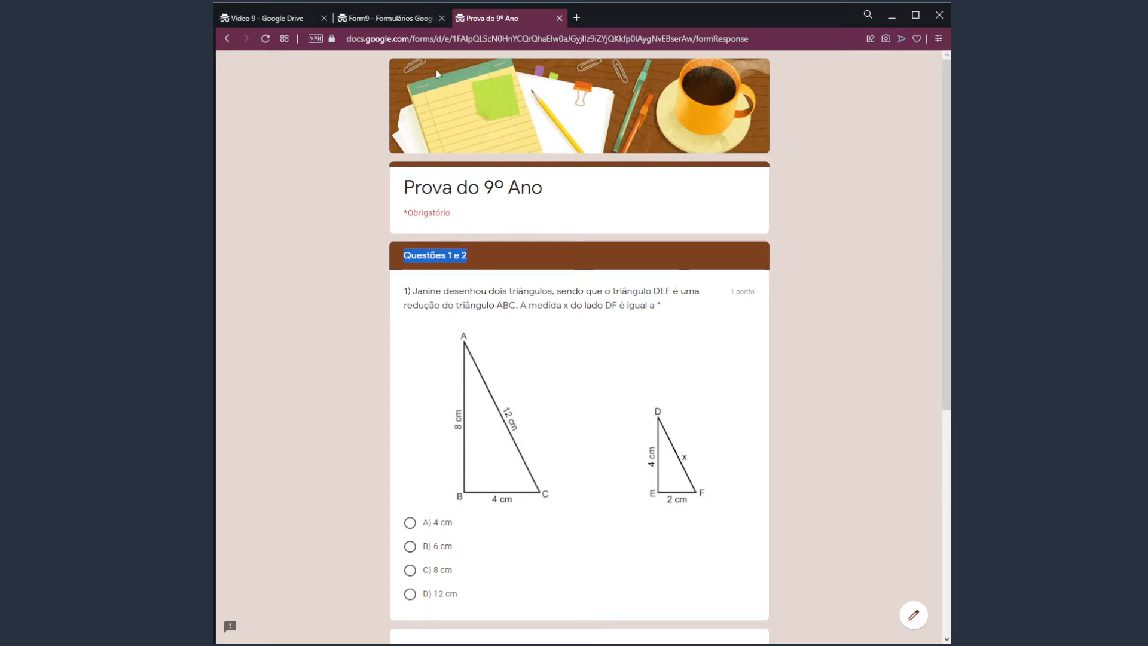
click(397, 20)
scroll(855, 293, up, 15)
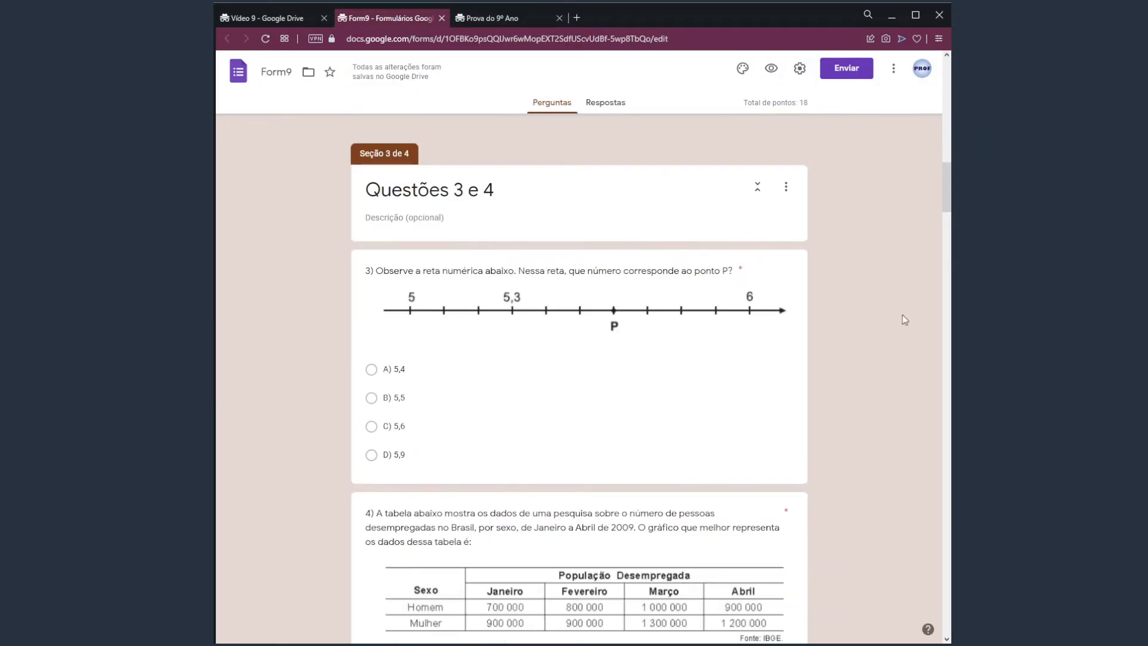
scroll(907, 351, up, 7)
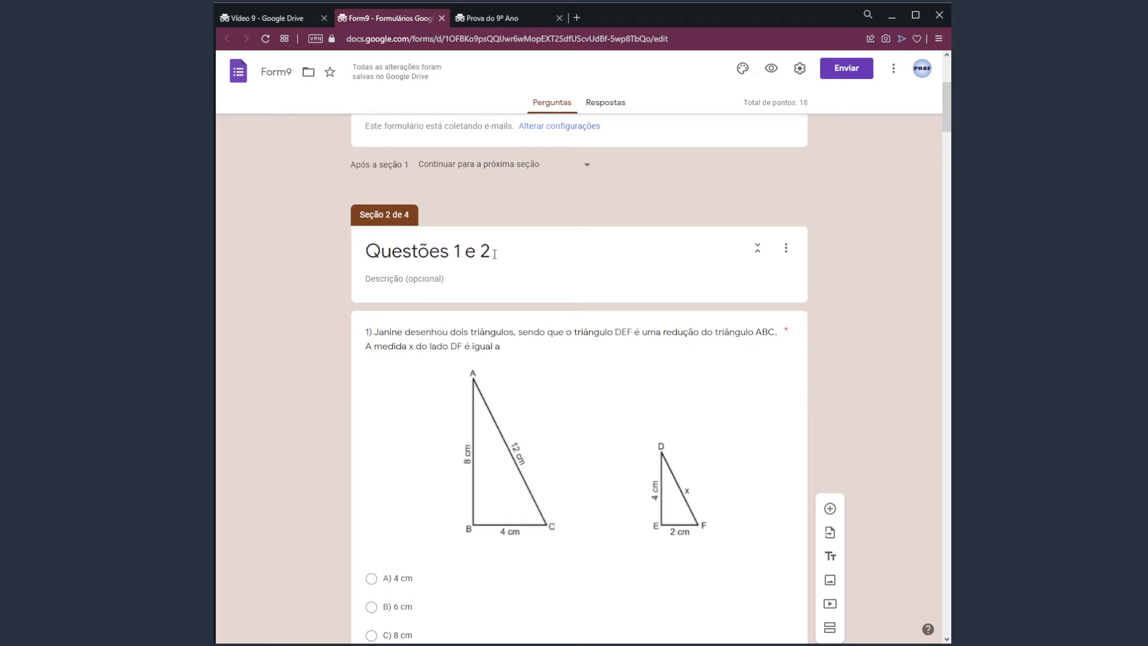
click(487, 18)
scroll(825, 416, down, 6)
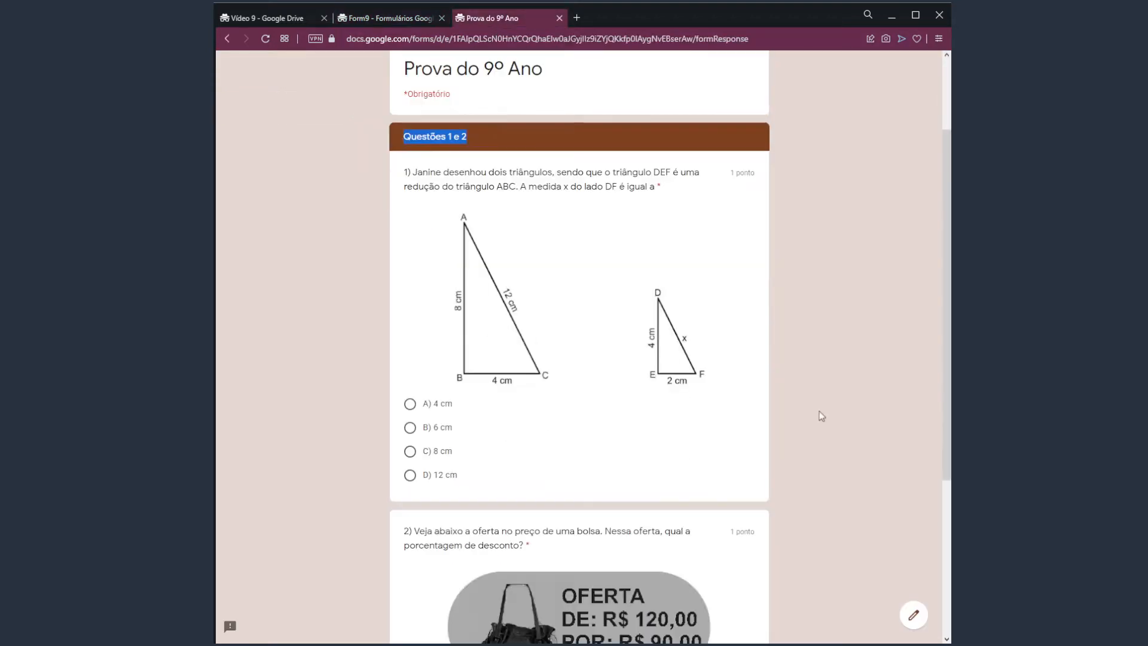
scroll(853, 424, up, 6)
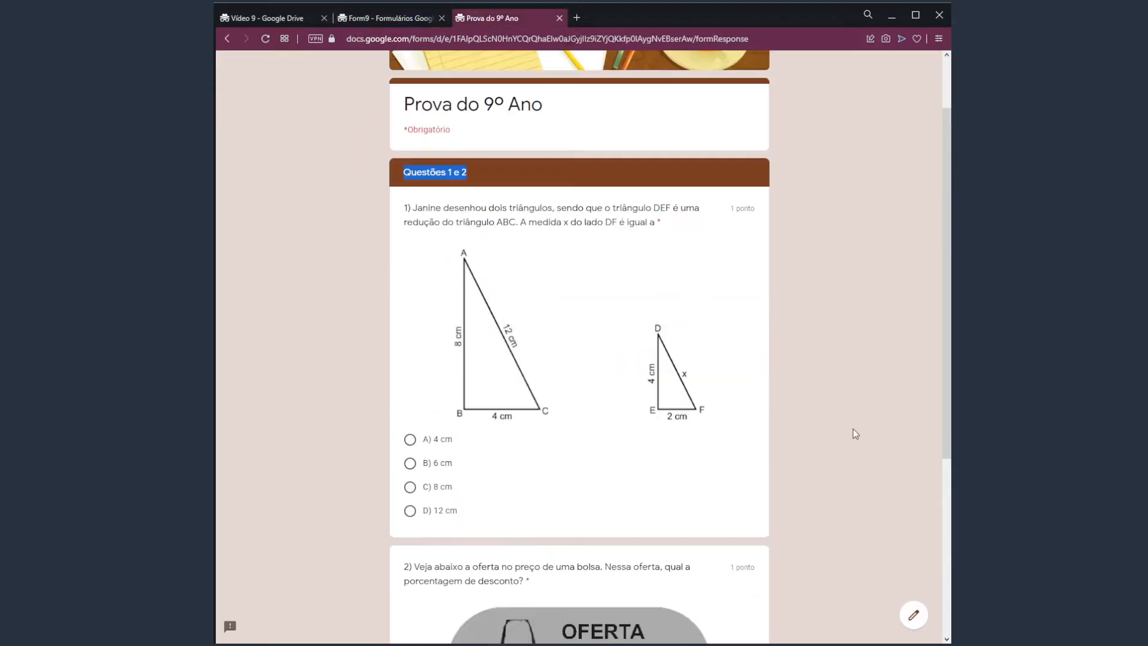
click(879, 430)
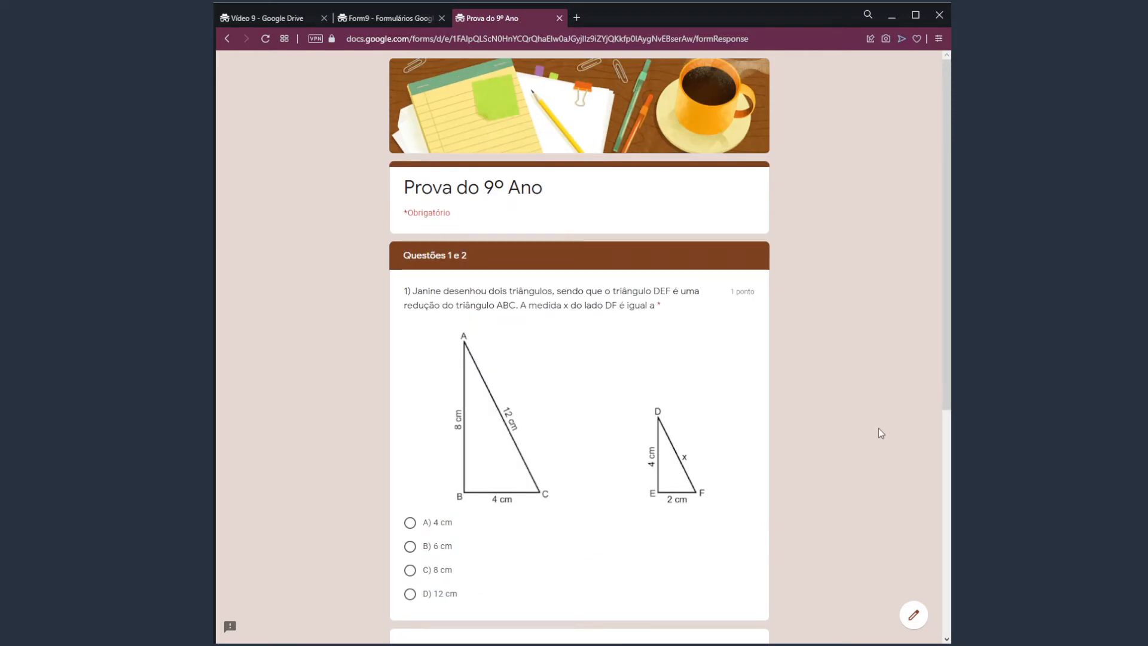
scroll(812, 458, down, 4)
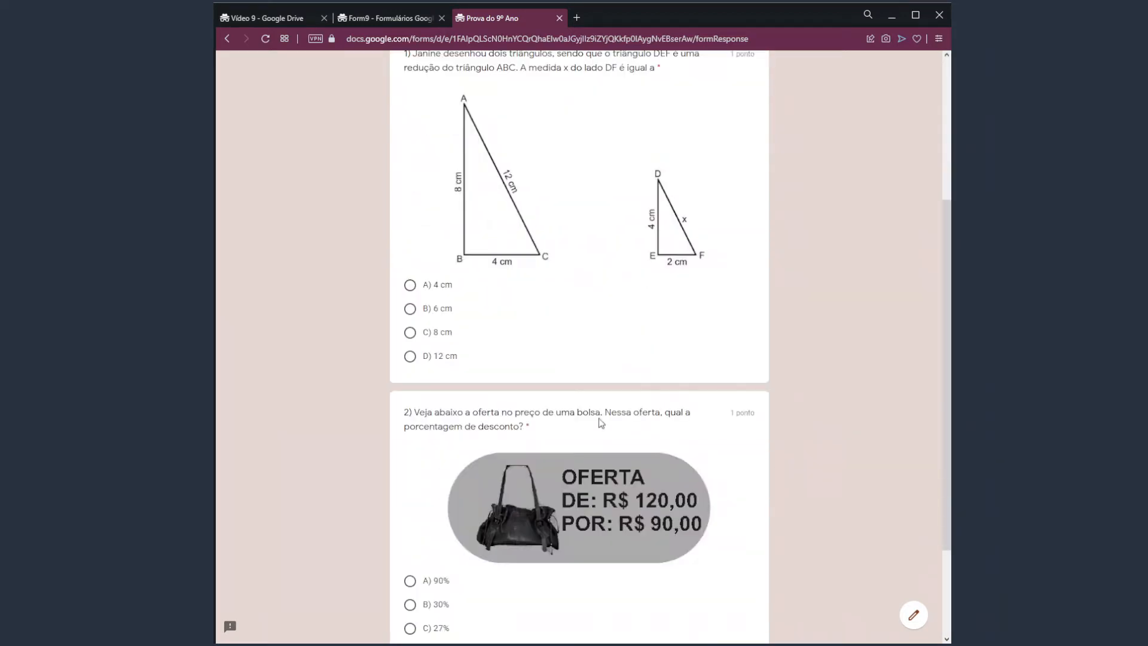
Answer question 1 with "A) 4 cm" and question 2 with "A) 90%" in the preview, and advance to the next page.
click(410, 284)
scroll(425, 302, down, 2)
click(429, 440)
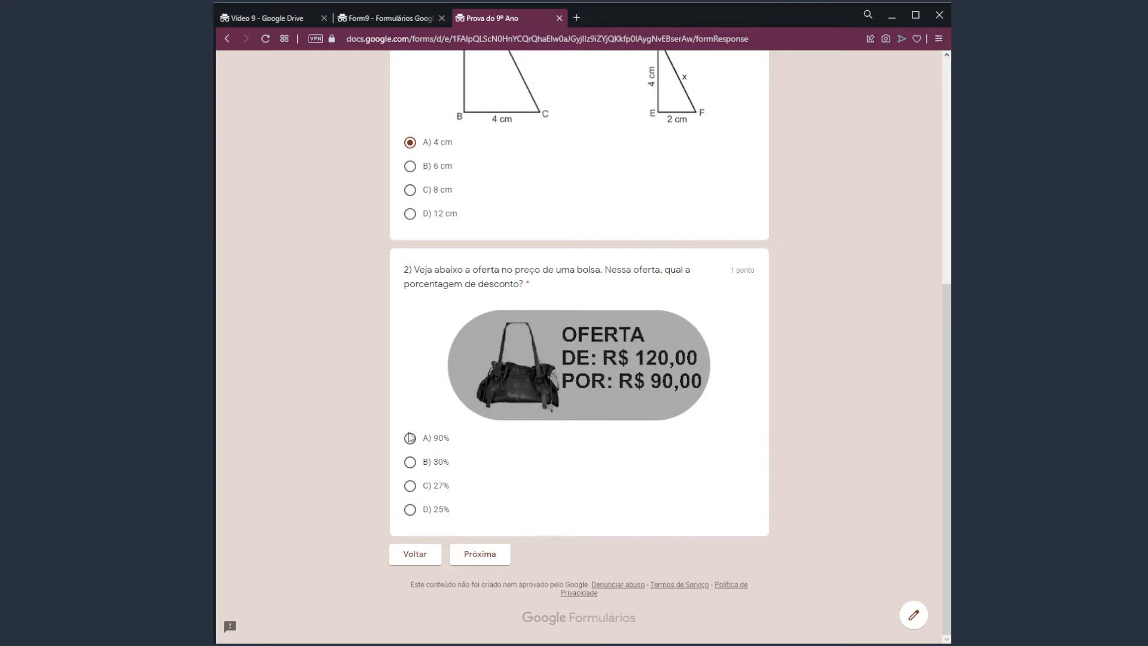
click(477, 556)
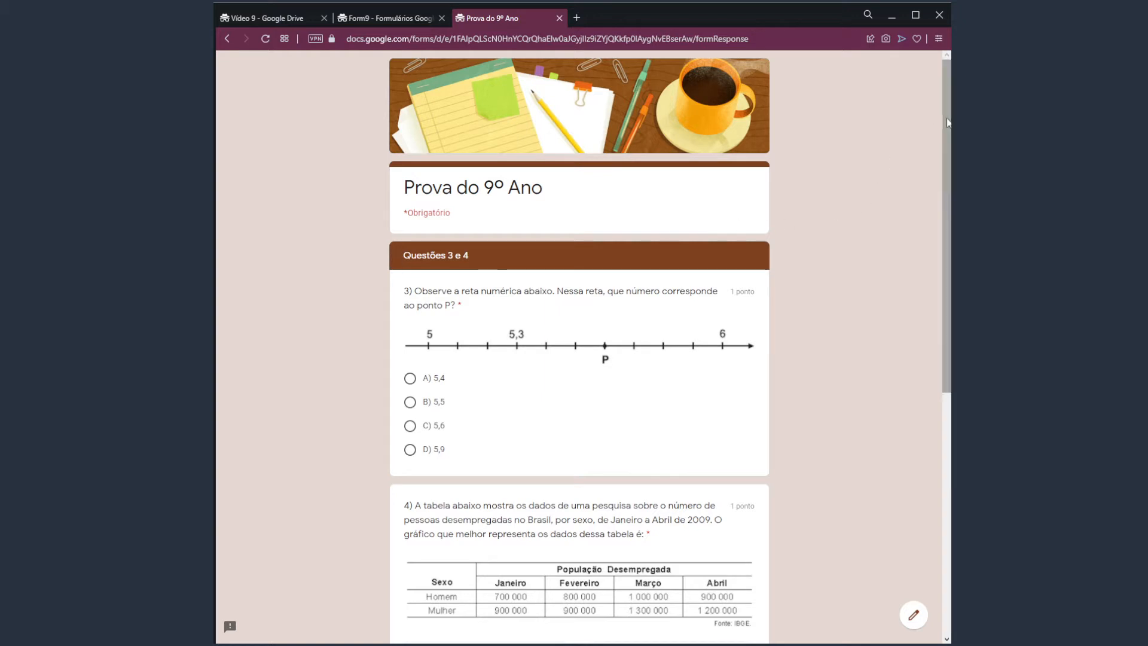
Check the section heading above question 3 in the preview and look over questions 3 and 4.
drag(403, 256, 490, 262)
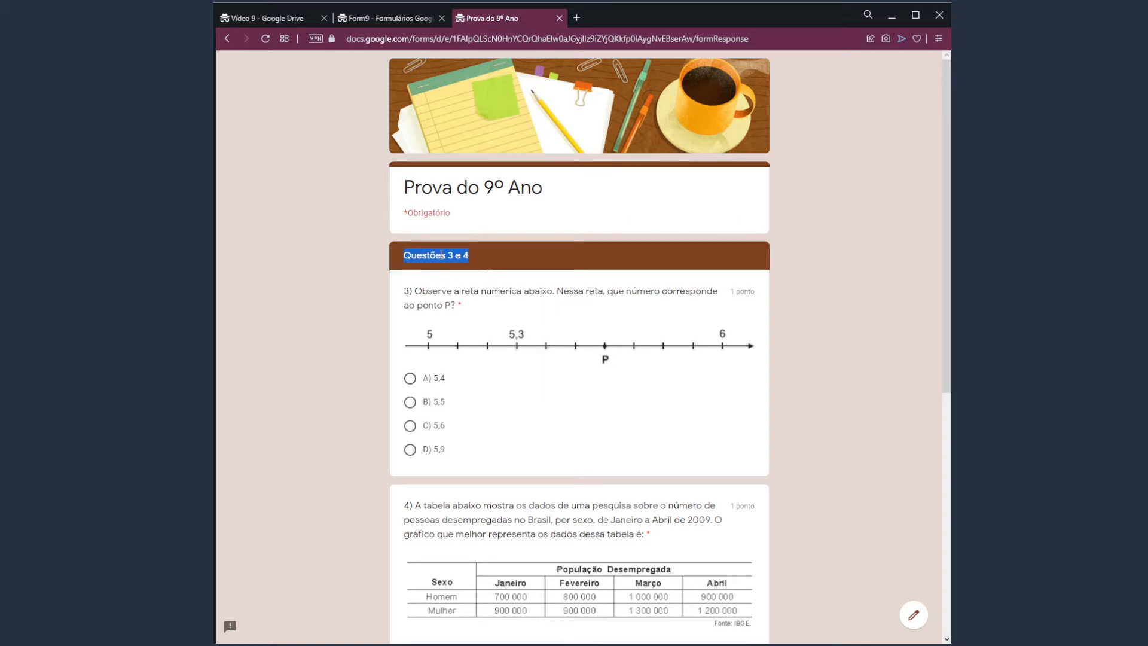
click(419, 260)
drag(402, 259, 480, 261)
scroll(495, 342, down, 2)
scroll(620, 376, down, 5)
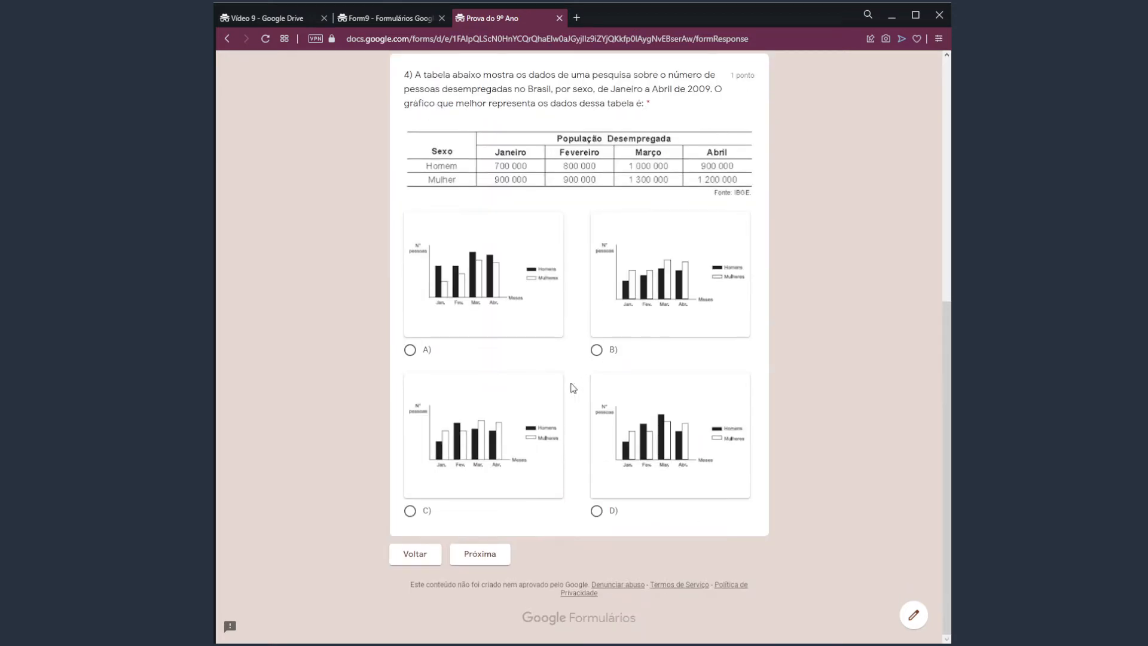
scroll(501, 293, up, 5)
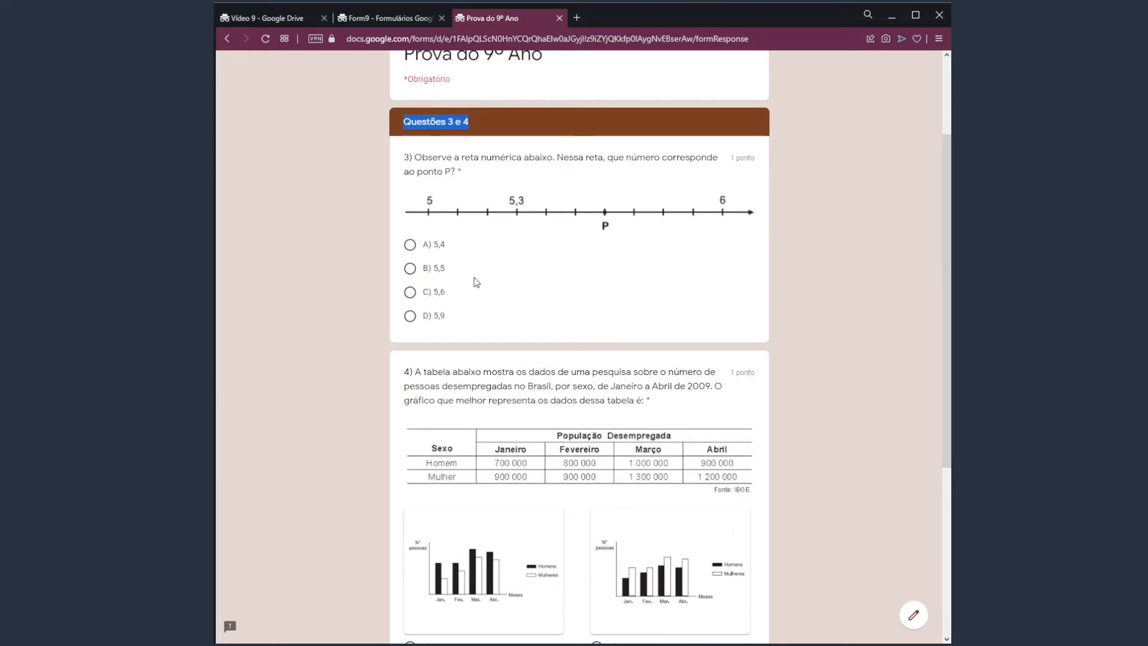
Answer question 3 with "A) 5,4" and question 4 with chart A in the preview, and advance to the next page.
click(410, 245)
scroll(495, 418, down, 3)
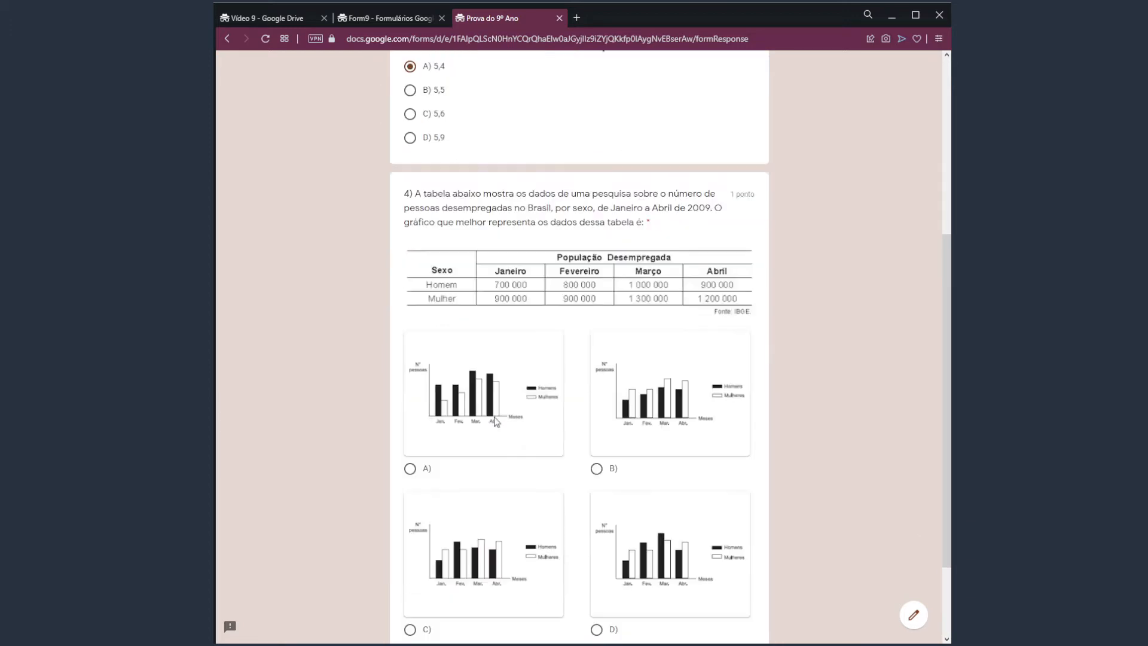
click(410, 469)
scroll(530, 429, down, 2)
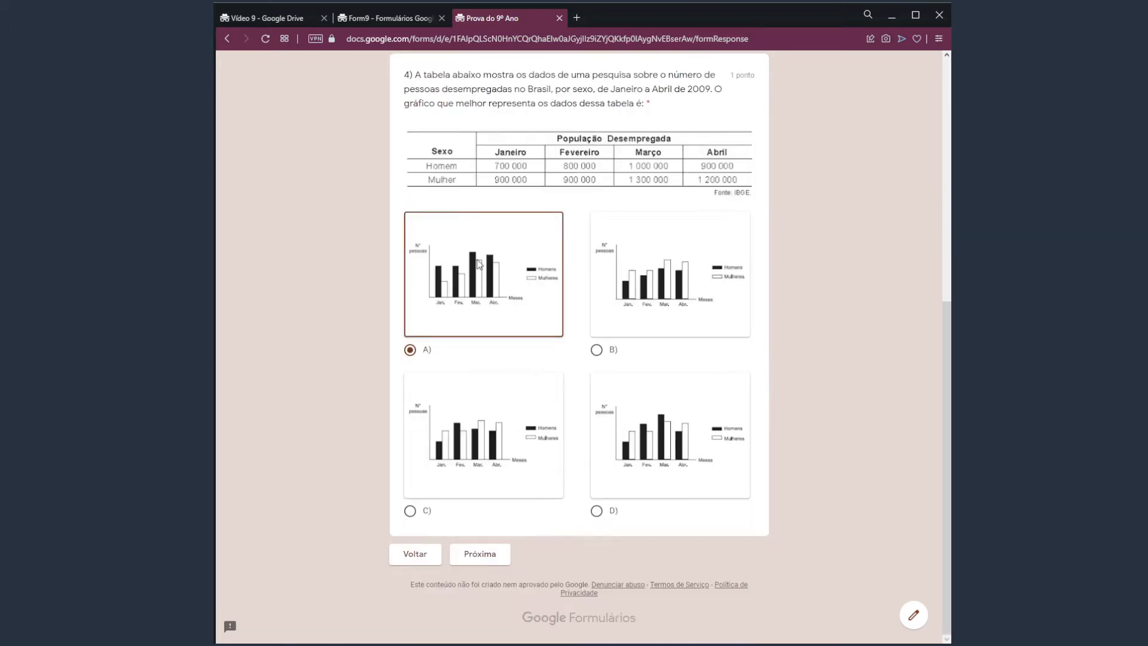
click(484, 555)
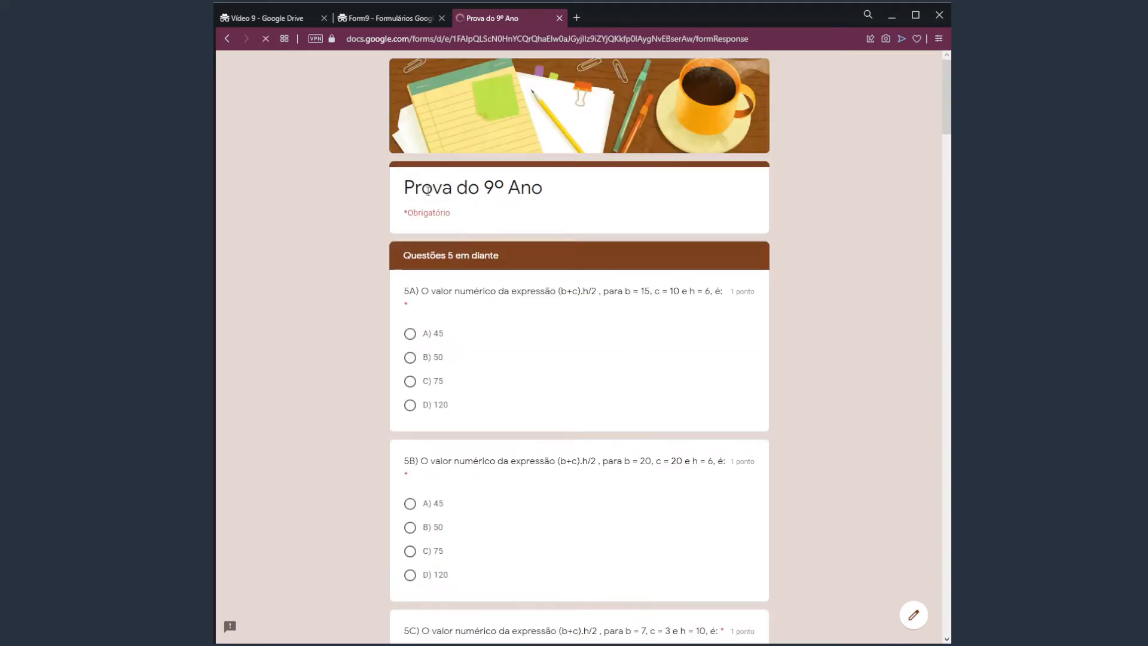
Check the section heading on the preview's question 5A page, and close the preview to return to the form's opening sections.
drag(407, 258, 514, 268)
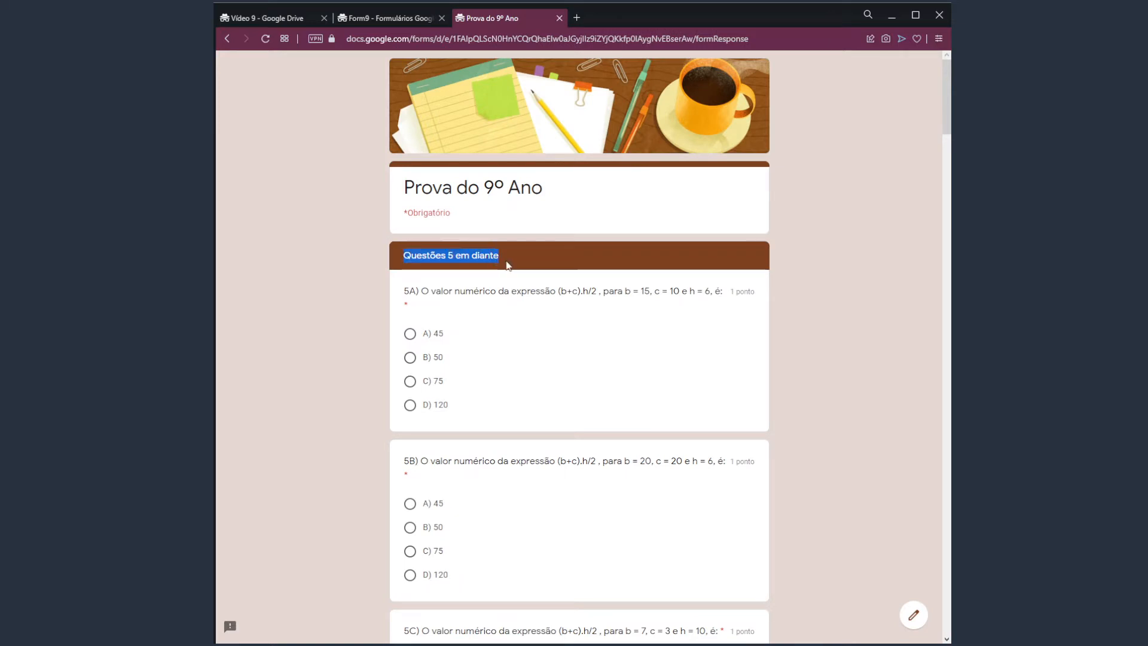
drag(949, 121, 893, 184)
click(830, 336)
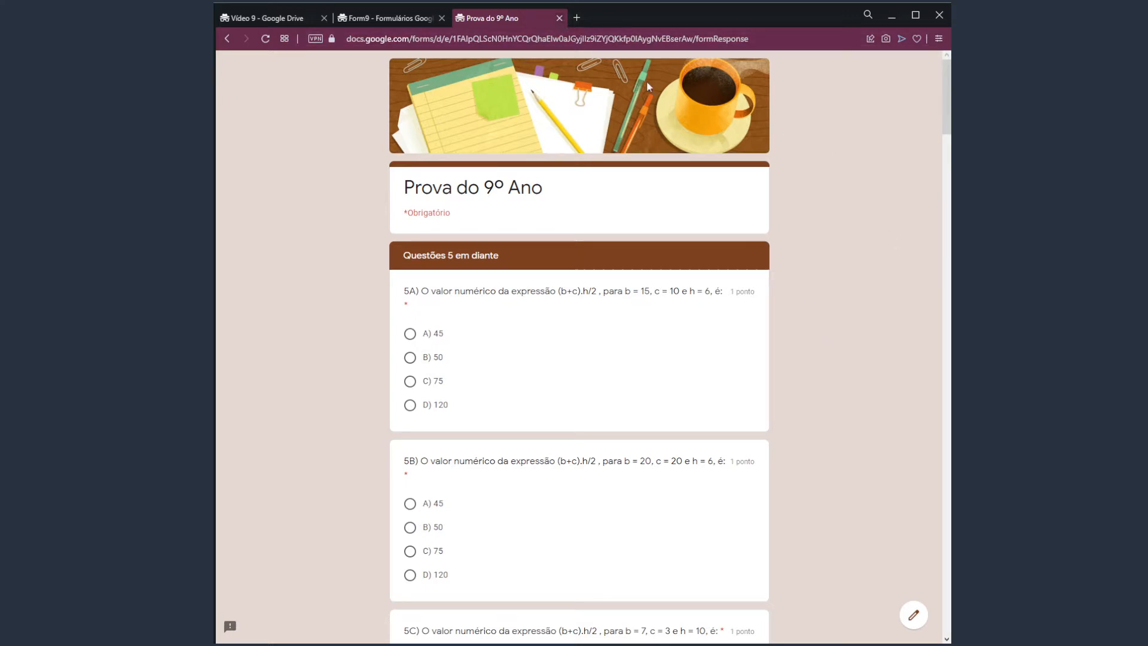
key(ctrl+w)
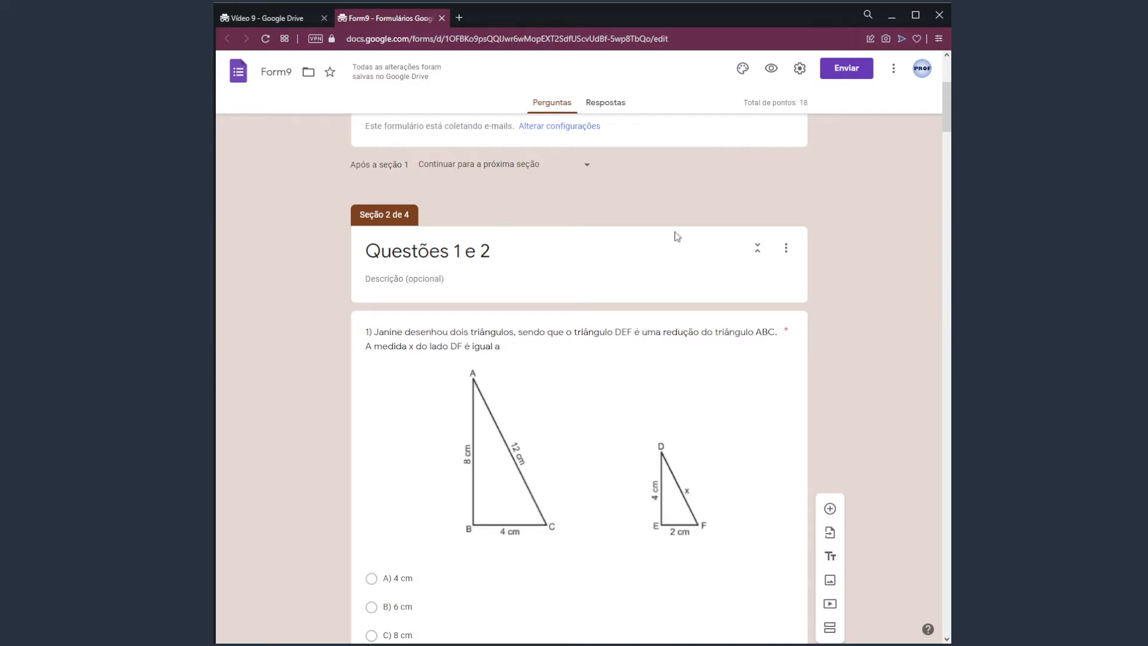
scroll(944, 120, up, 5)
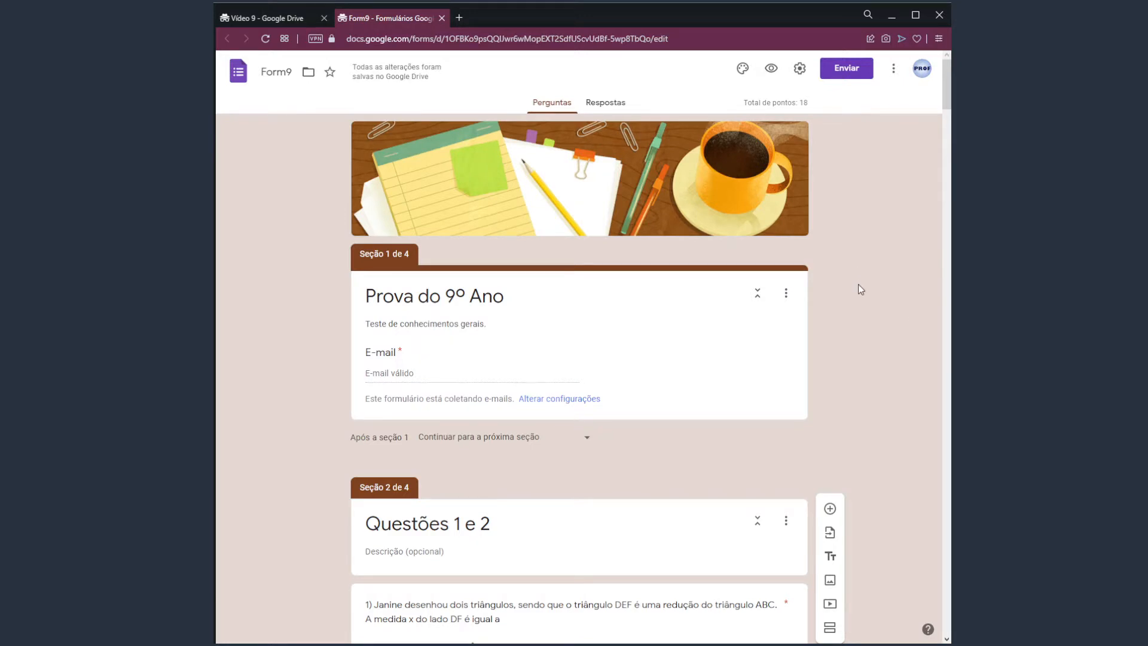
scroll(847, 314, down, 3)
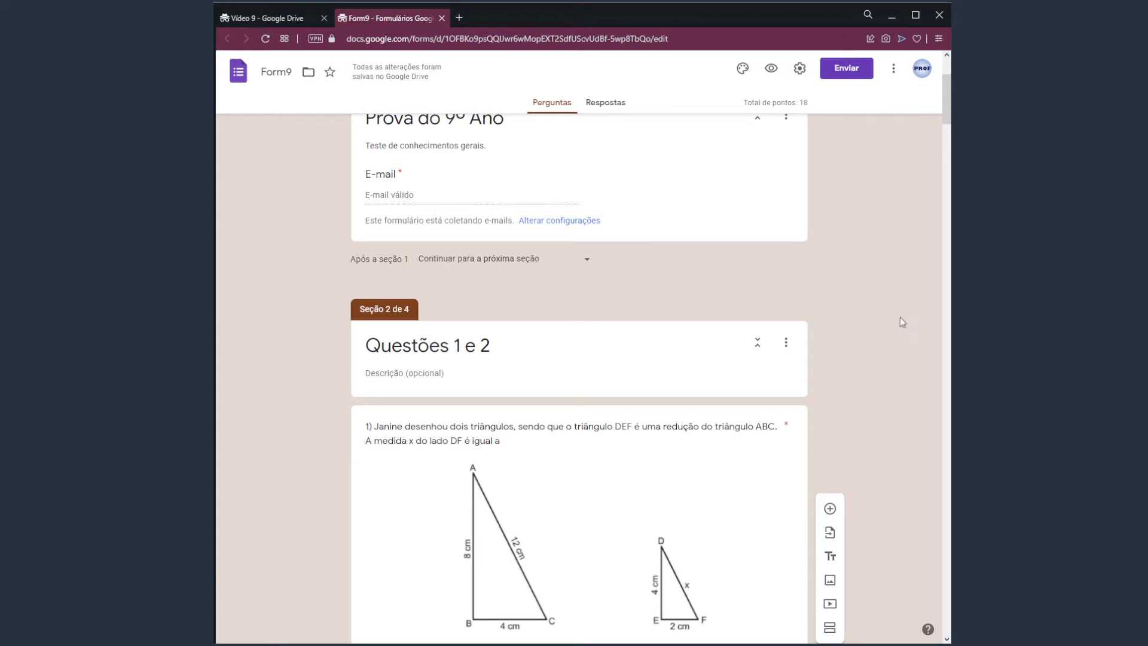
Open the delete confirmation for the "Questões 1 e 2" section, read its warning about the questions, and cancel the deletion.
click(786, 346)
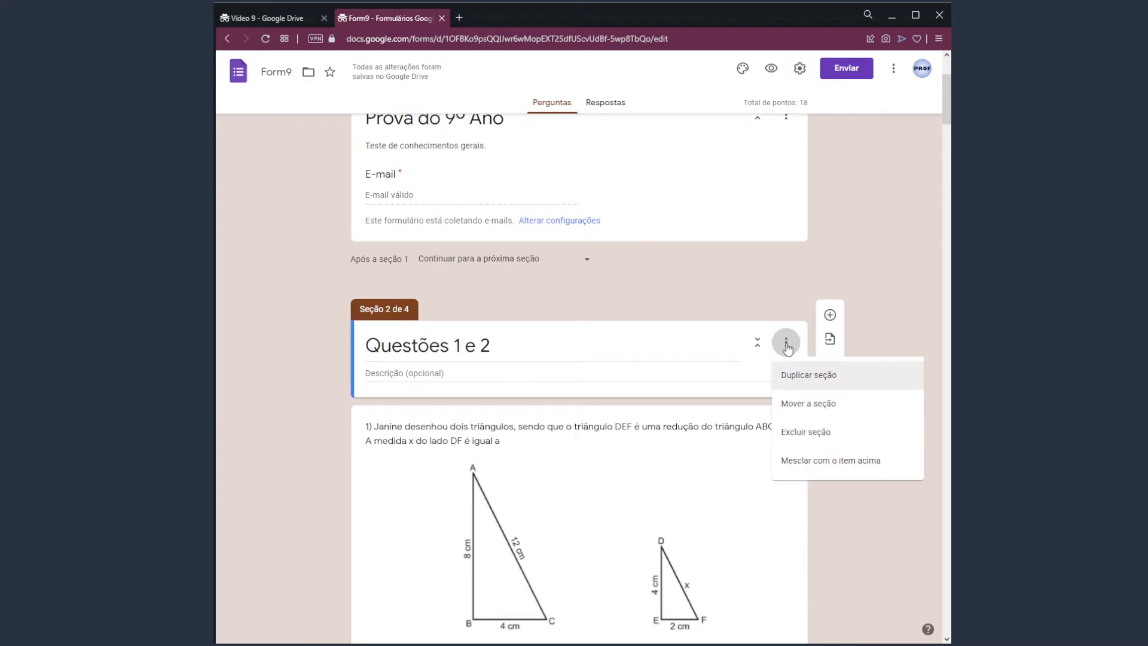
click(831, 438)
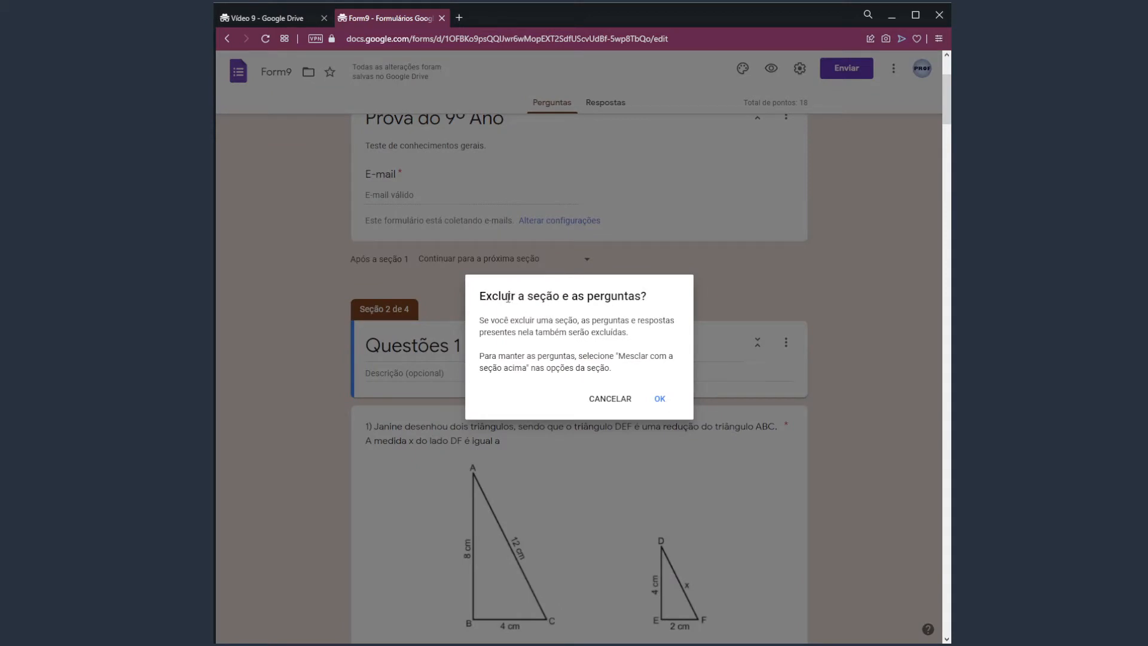
drag(508, 297, 654, 302)
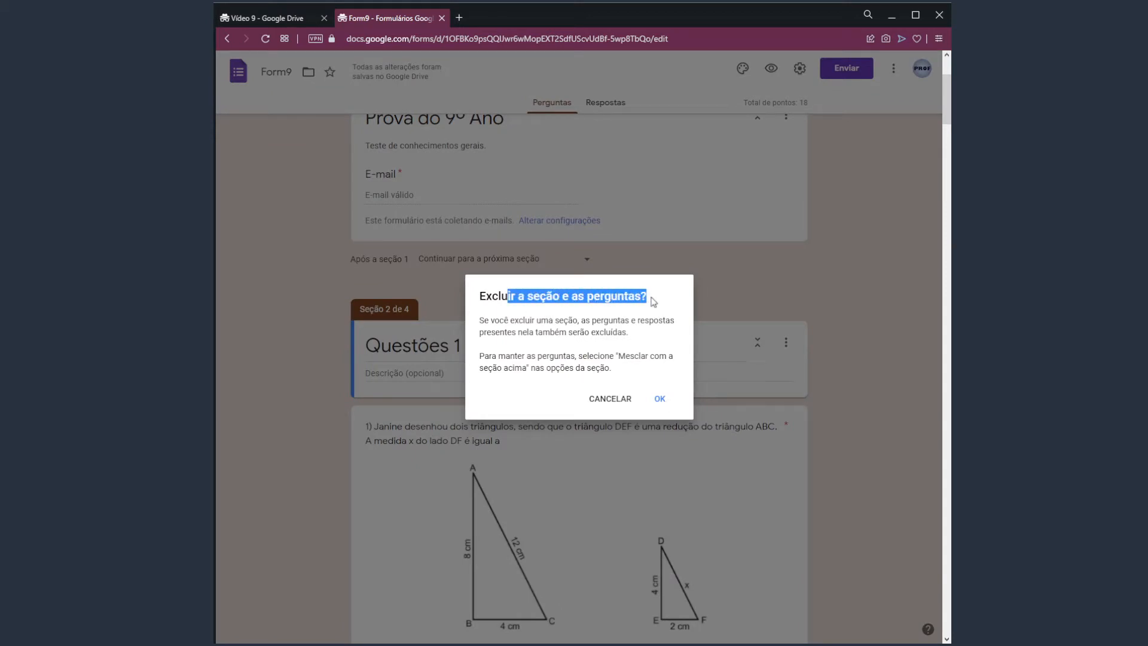
drag(526, 321, 635, 334)
click(604, 351)
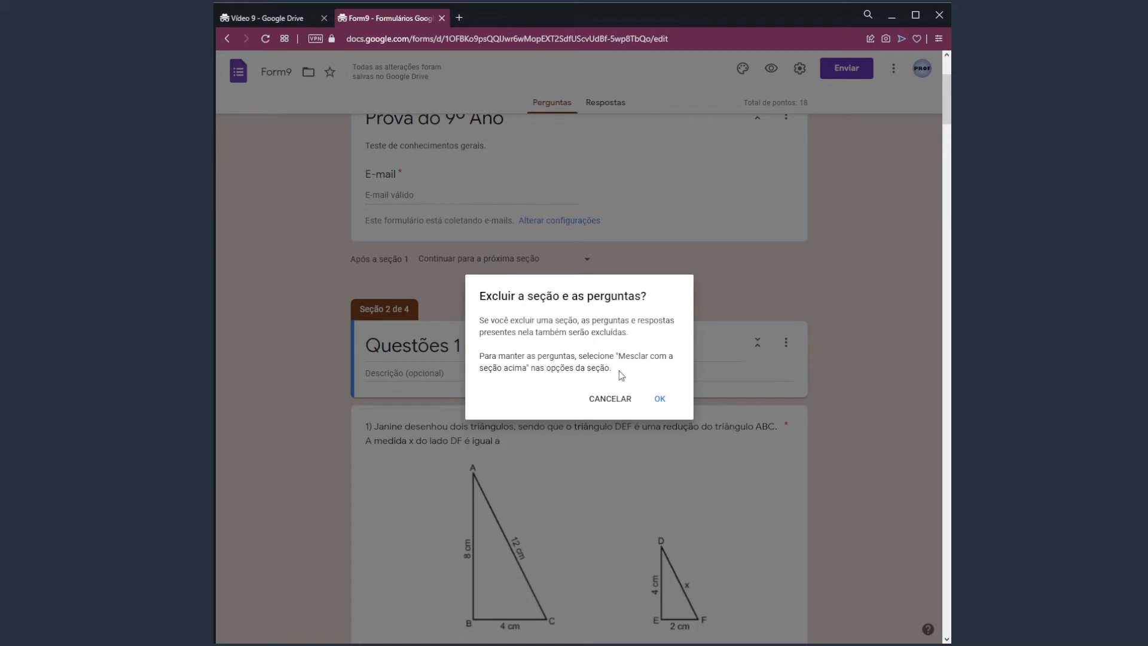
drag(622, 375, 504, 331)
click(566, 357)
drag(549, 357, 635, 369)
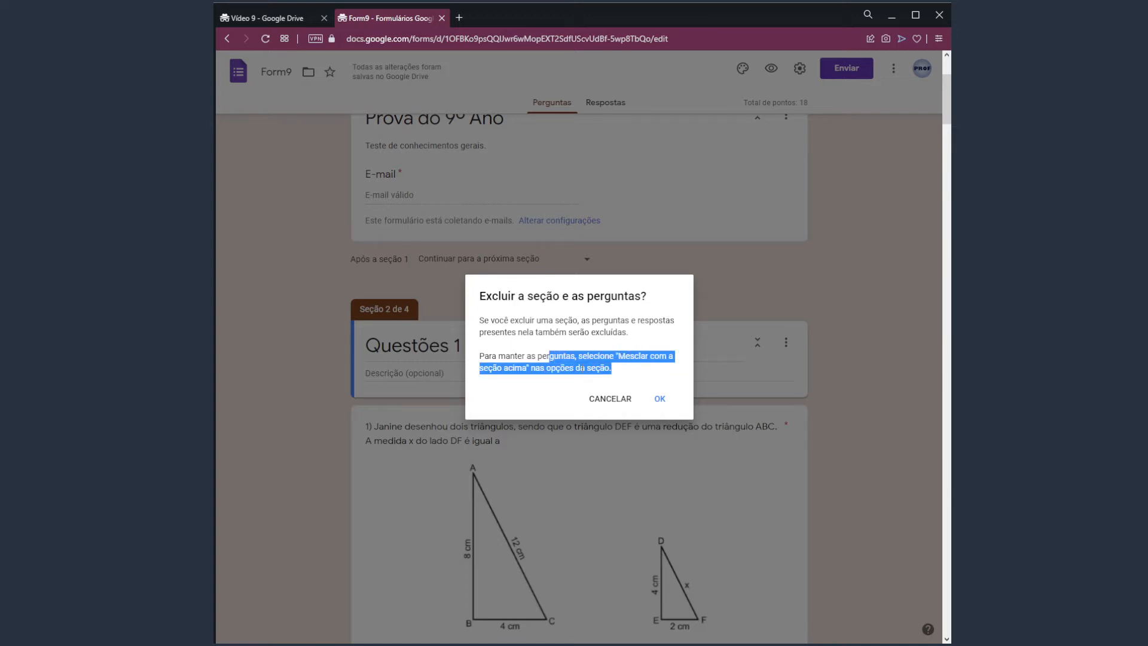
click(609, 401)
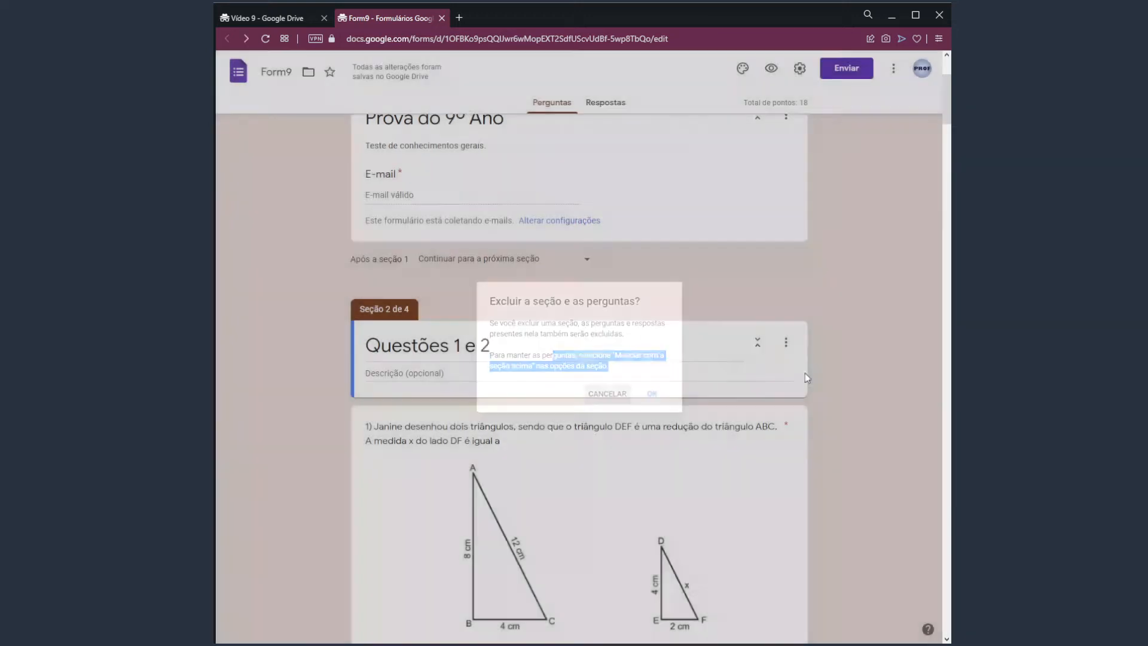
Merge the "Questões 1 e 2" section with the section above it, keeping questions 1 and 2.
click(787, 346)
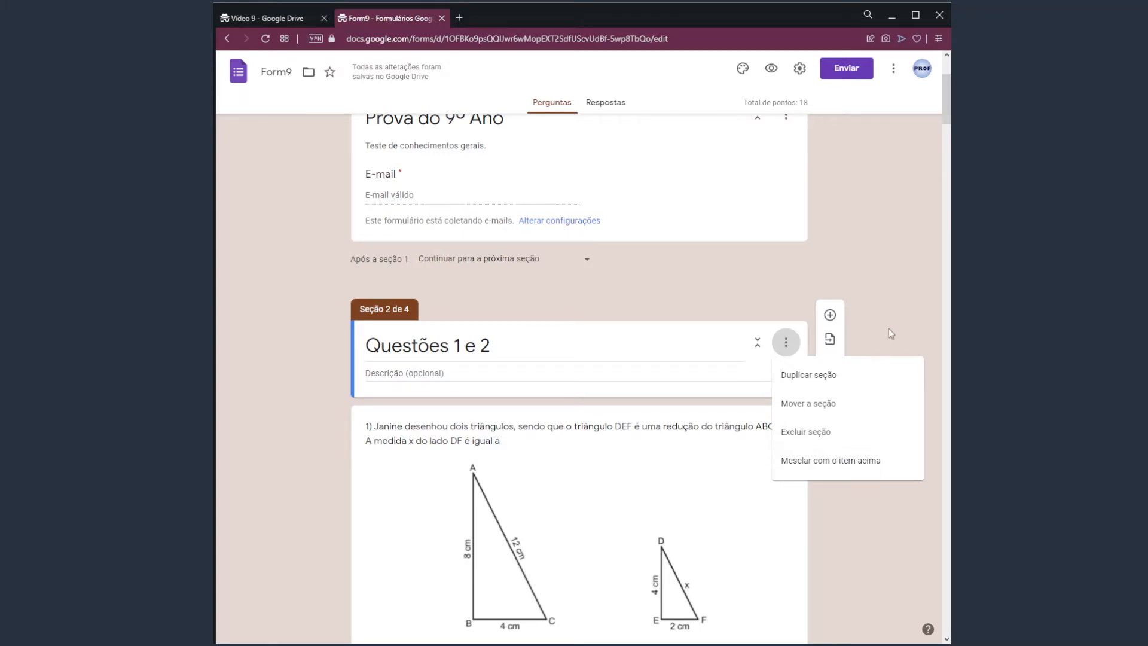
click(885, 344)
scroll(864, 425, down, 3)
scroll(685, 491, down, 4)
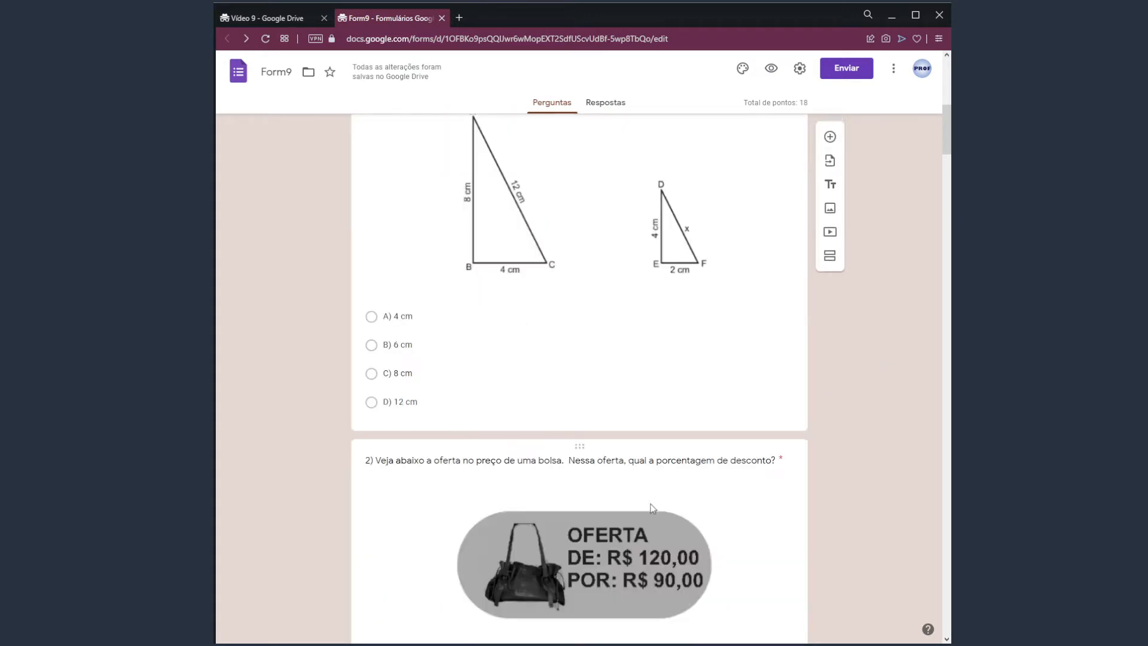
scroll(877, 450, up, 4)
scroll(878, 451, up, 2)
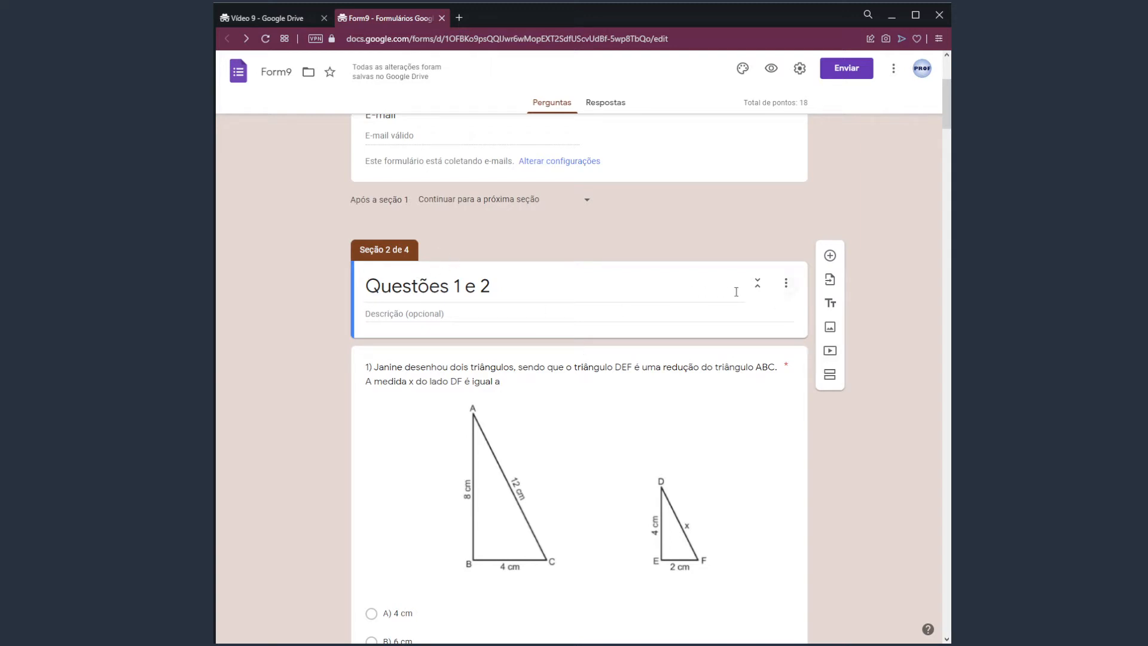
click(787, 283)
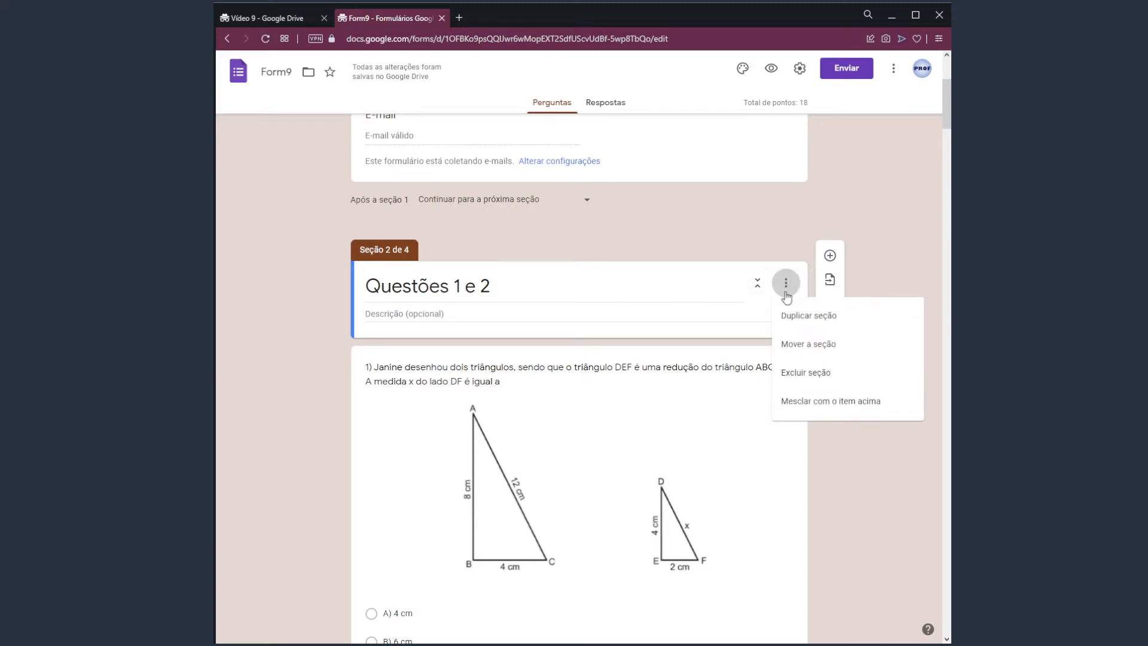
click(872, 403)
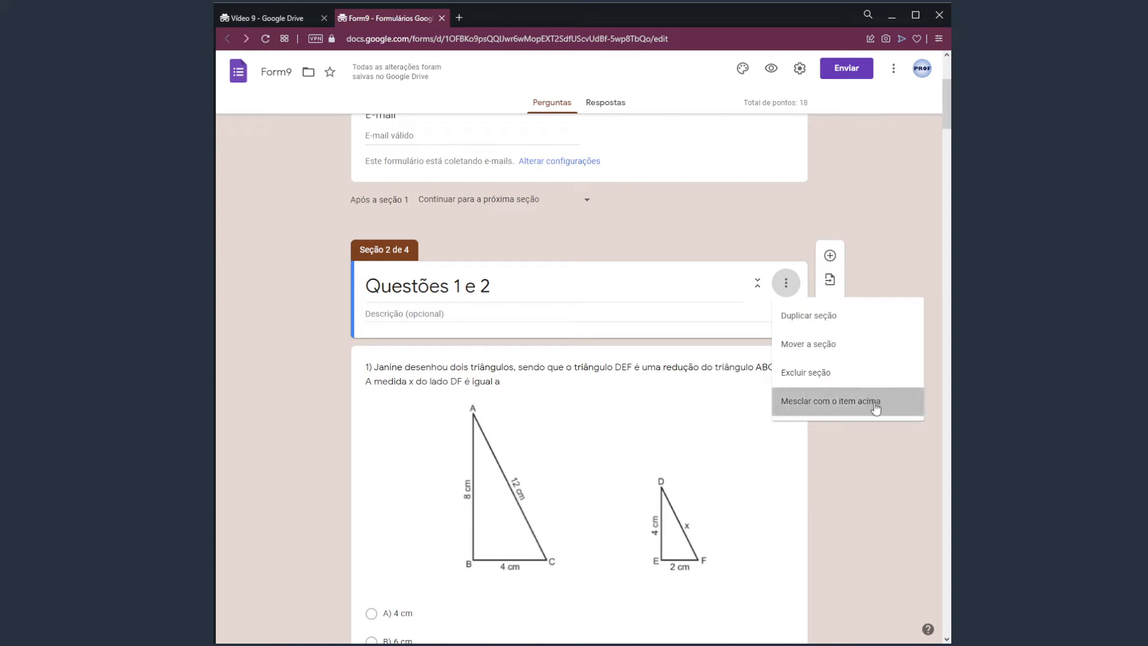
Check the merged first section with questions 1 and 2 and the start of the "Questões 3 e 4" section.
scroll(870, 338, up, 4)
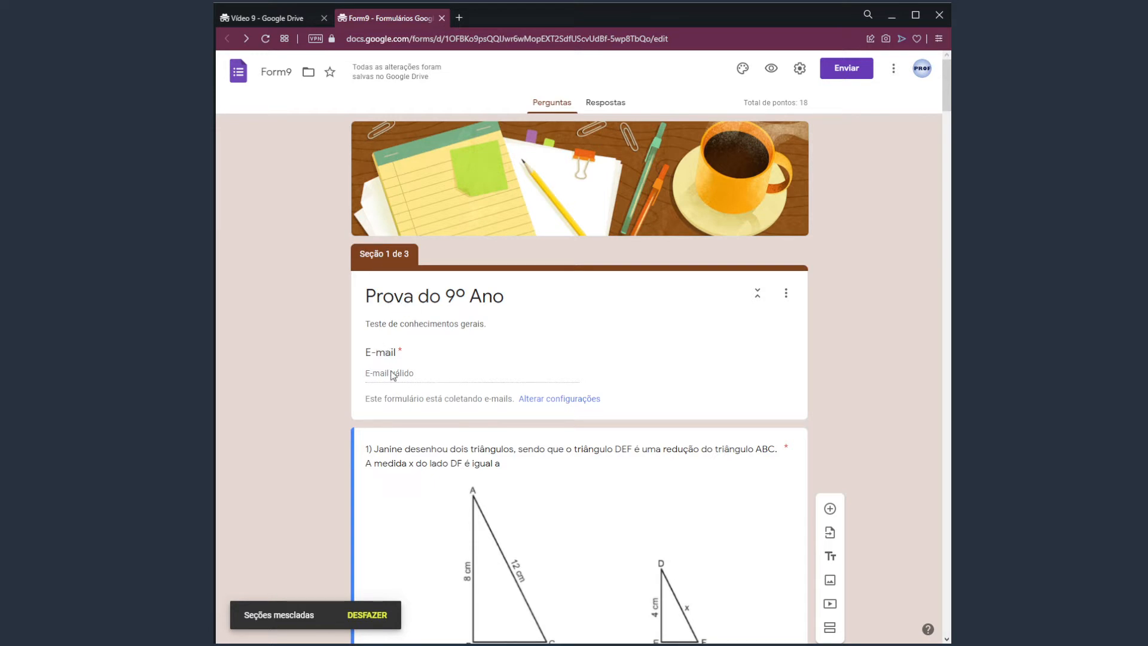
scroll(543, 404, down, 5)
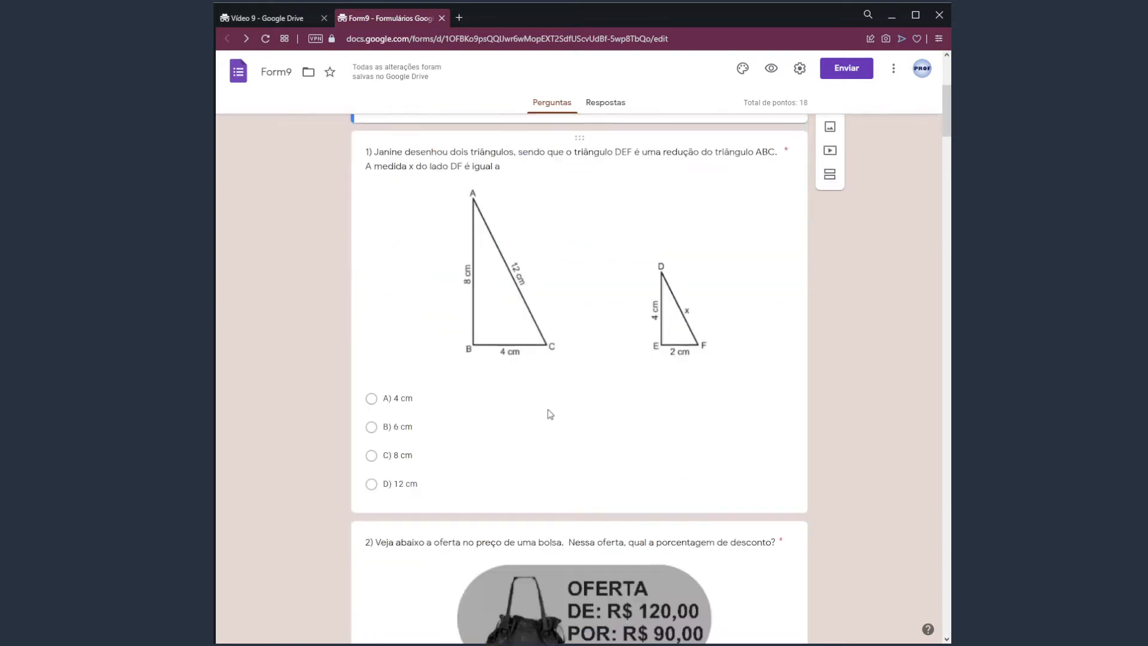
scroll(551, 414, down, 5)
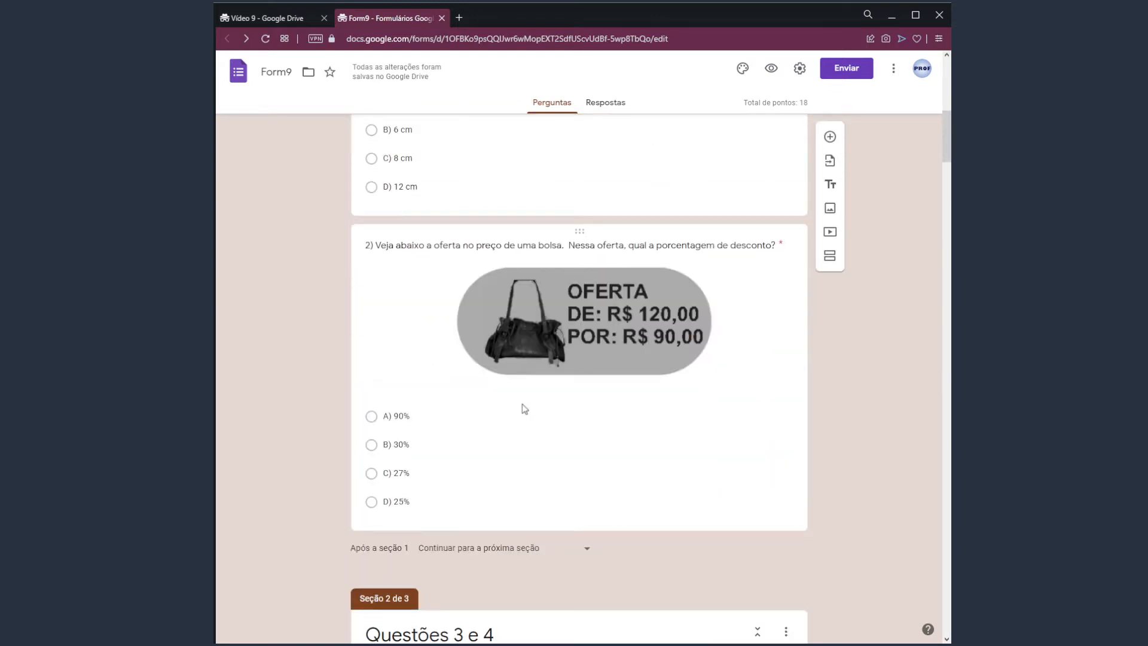
scroll(764, 477, down, 5)
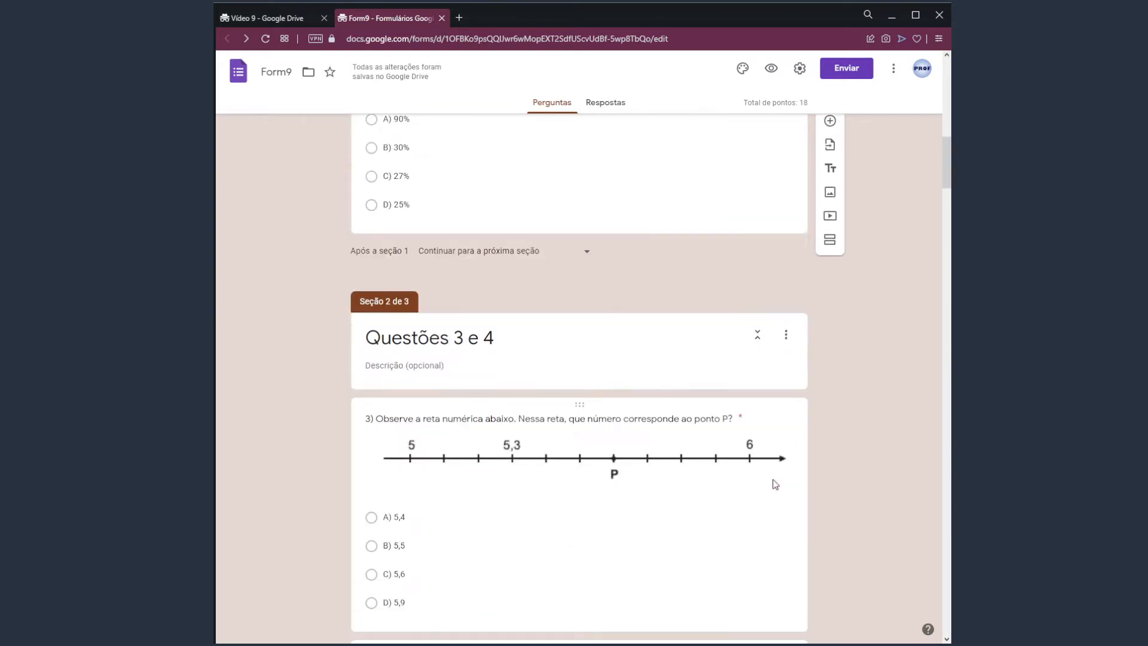
scroll(850, 434, down, 4)
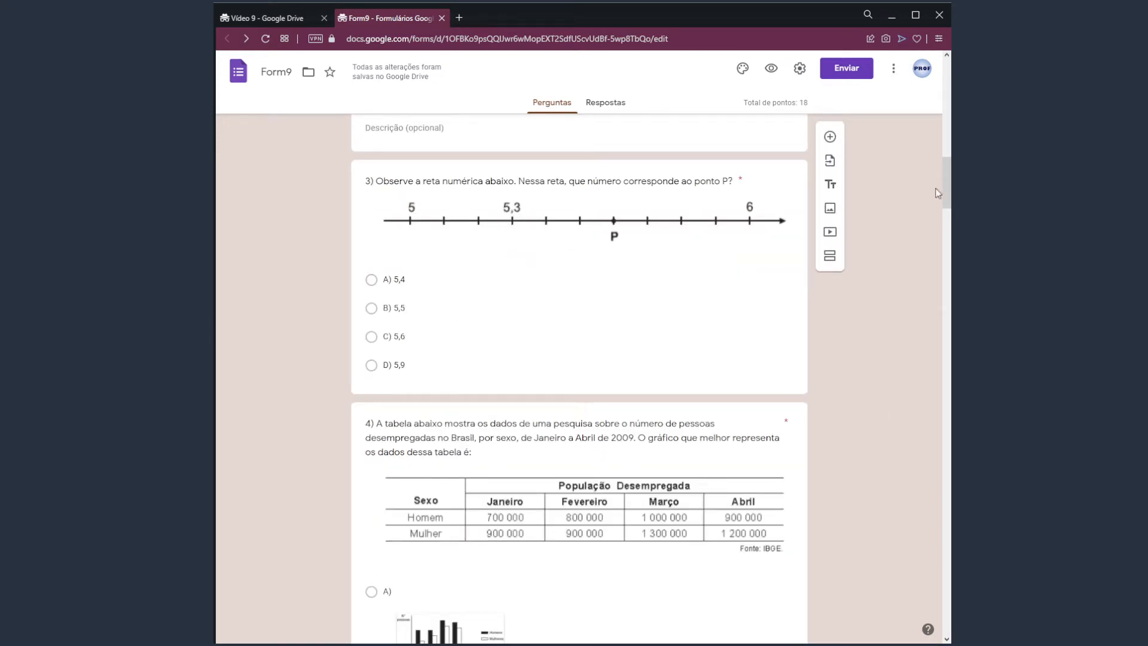
scroll(945, 150, up, 15)
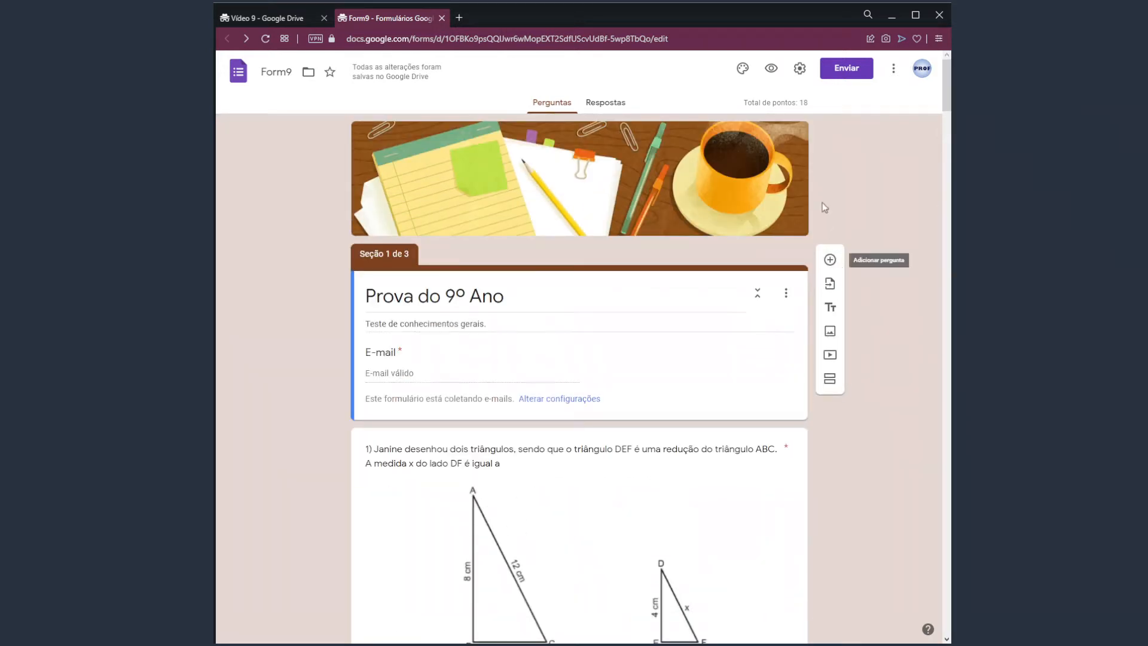
Preview the form, look over its first page, and fill in the required e-mail field with a made-up address.
click(770, 70)
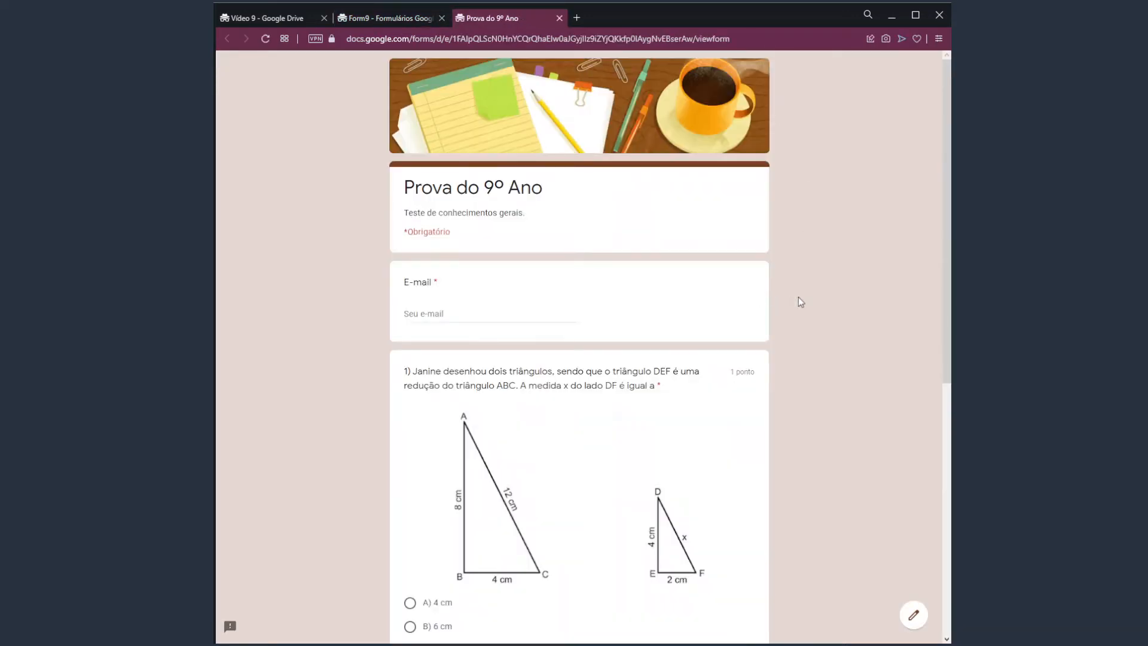
drag(944, 105, 946, 326)
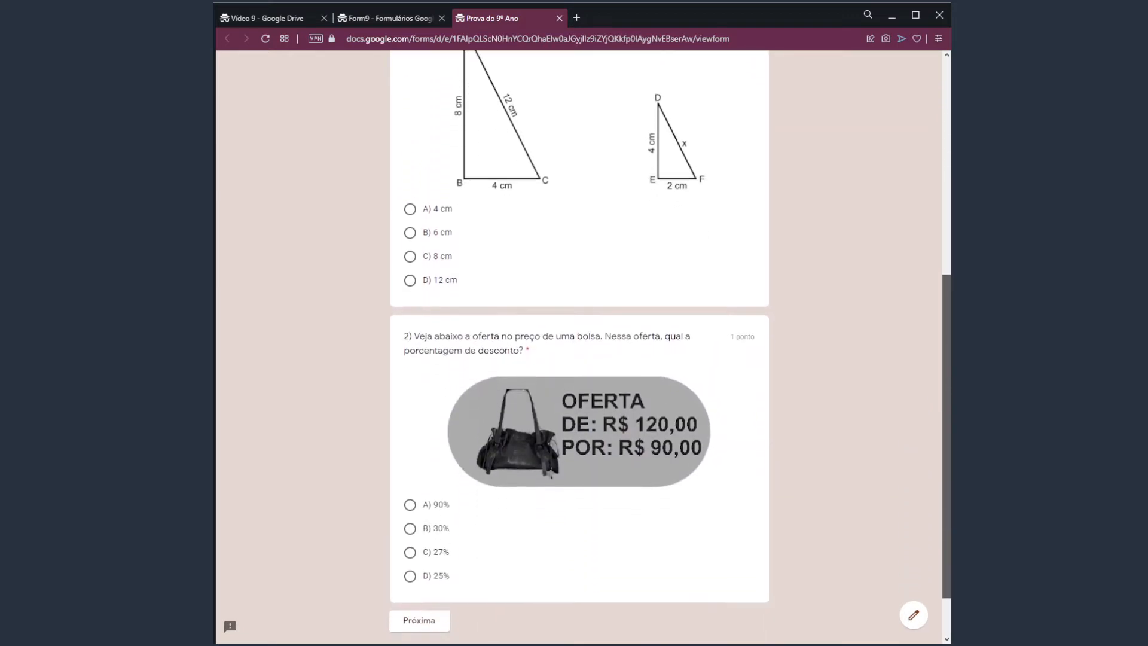
scroll(848, 151, up, 6)
click(443, 225)
text(s)
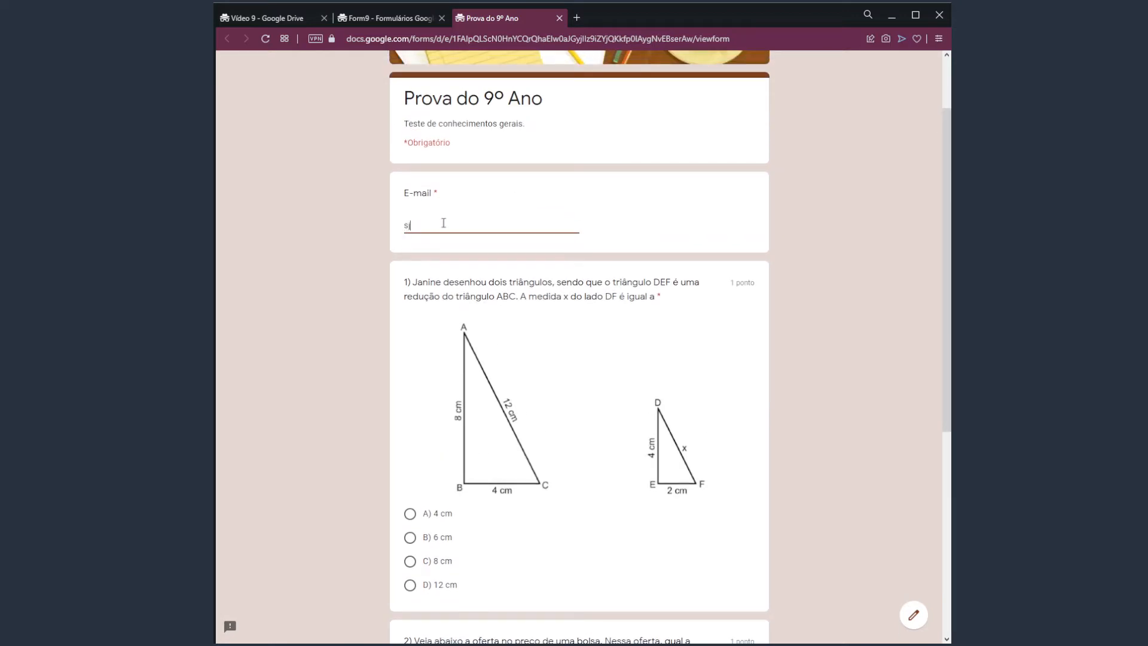
text(jdkljasldd@jkhsjkddksad.com)
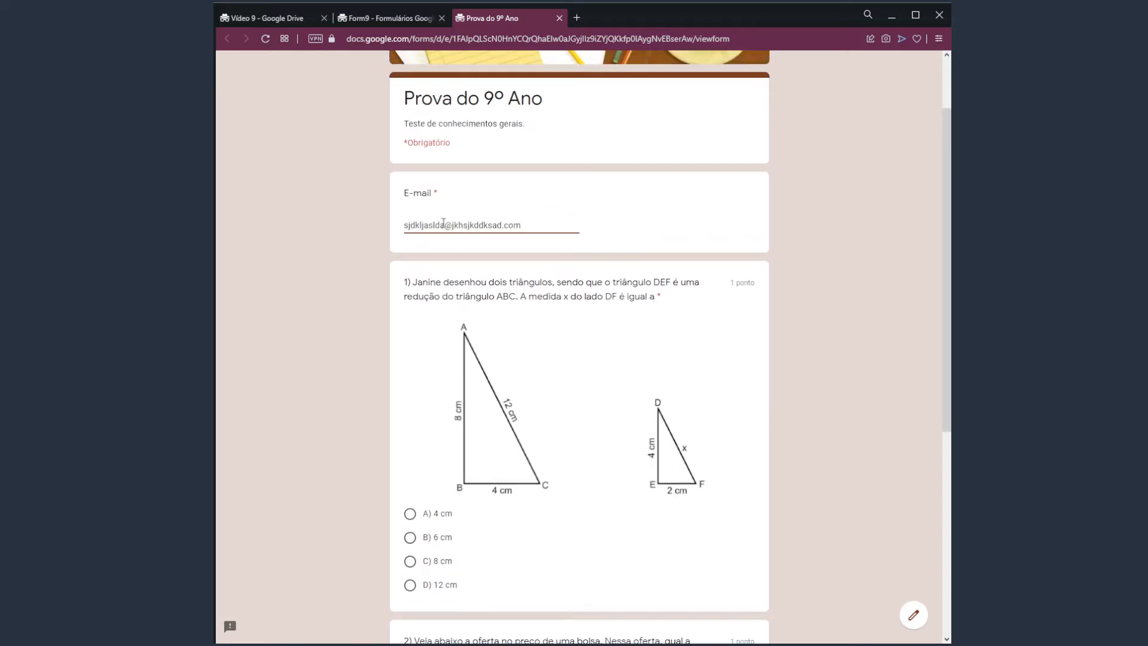
Answer question 1 with "A) 4 cm" and question 2 with "A) 90%" on the preview's first page, and advance to the next page.
scroll(444, 223, down, 2)
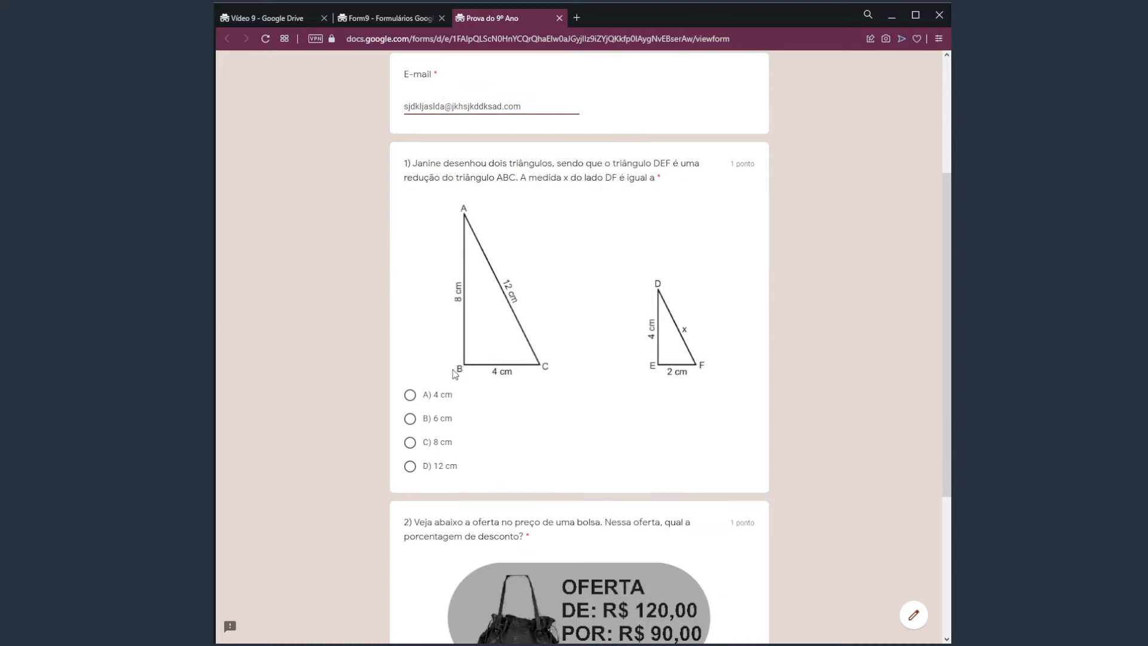
click(410, 396)
scroll(442, 440, down, 4)
click(411, 454)
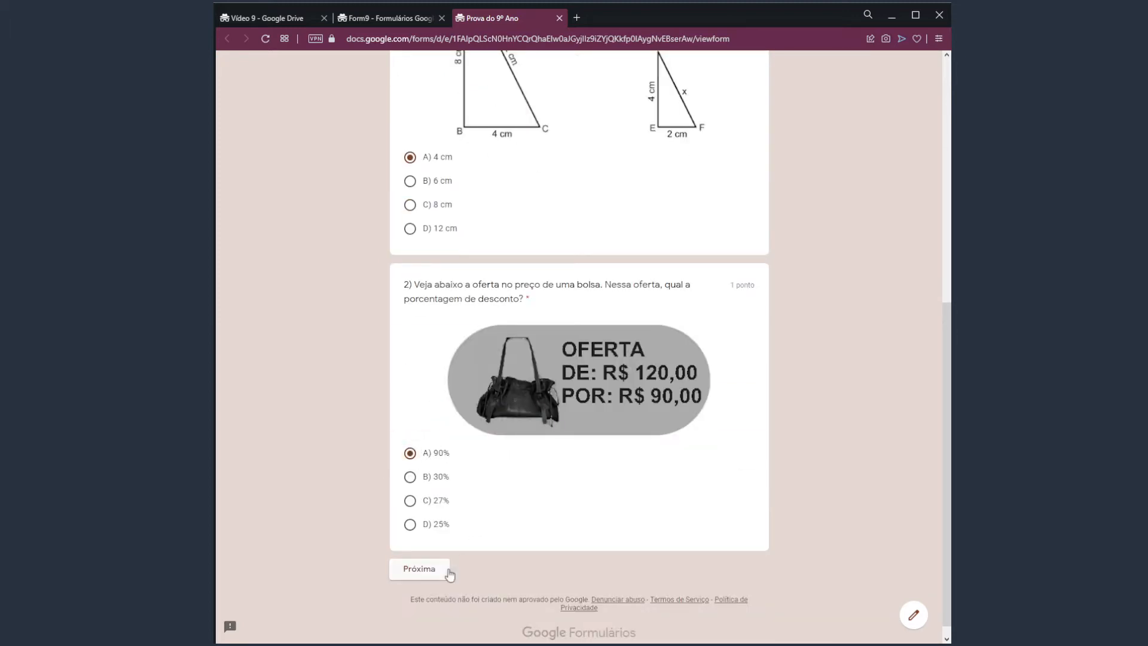
click(442, 573)
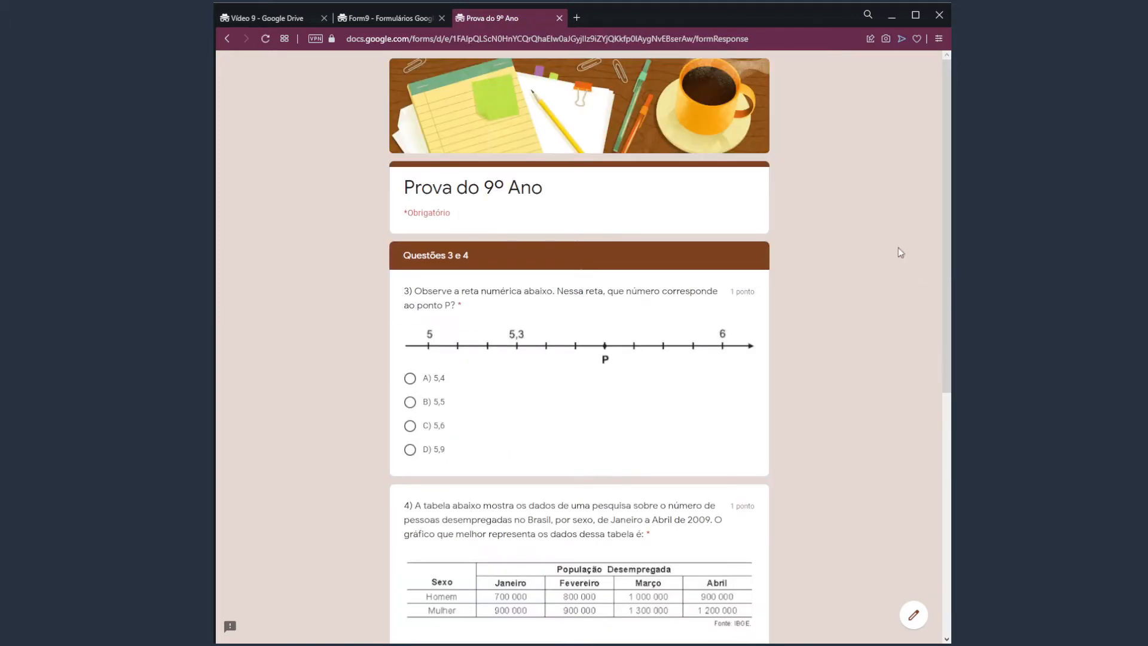
Check the "Questões 3 e 4" heading in the preview and look through questions 3 and 4.
double_click(416, 255)
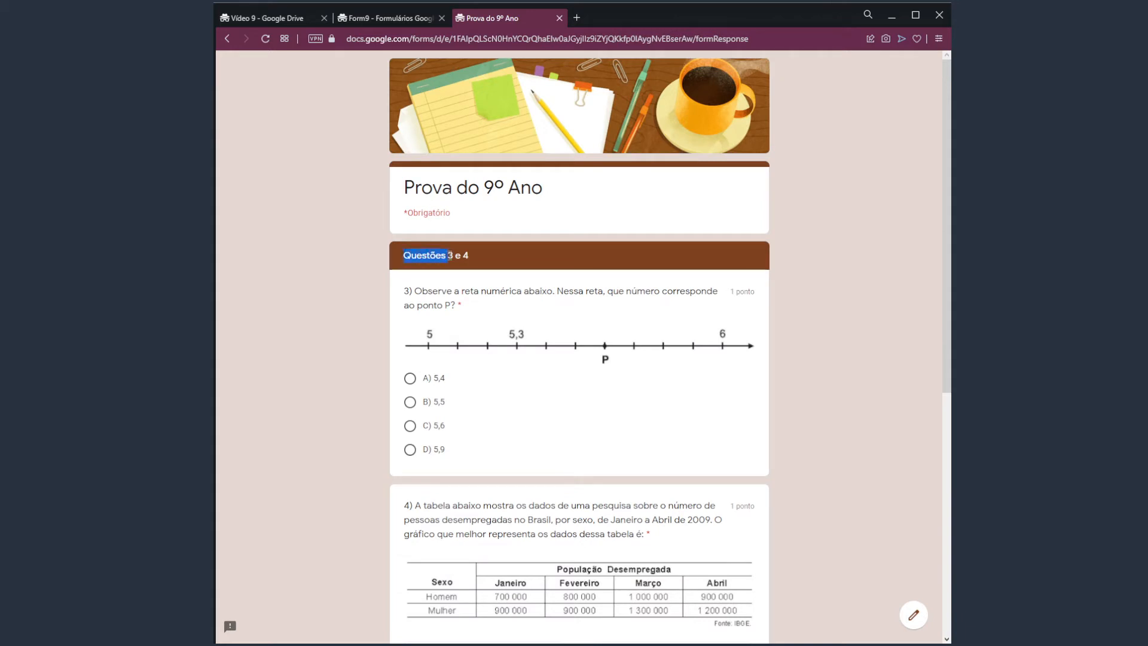
click(455, 254)
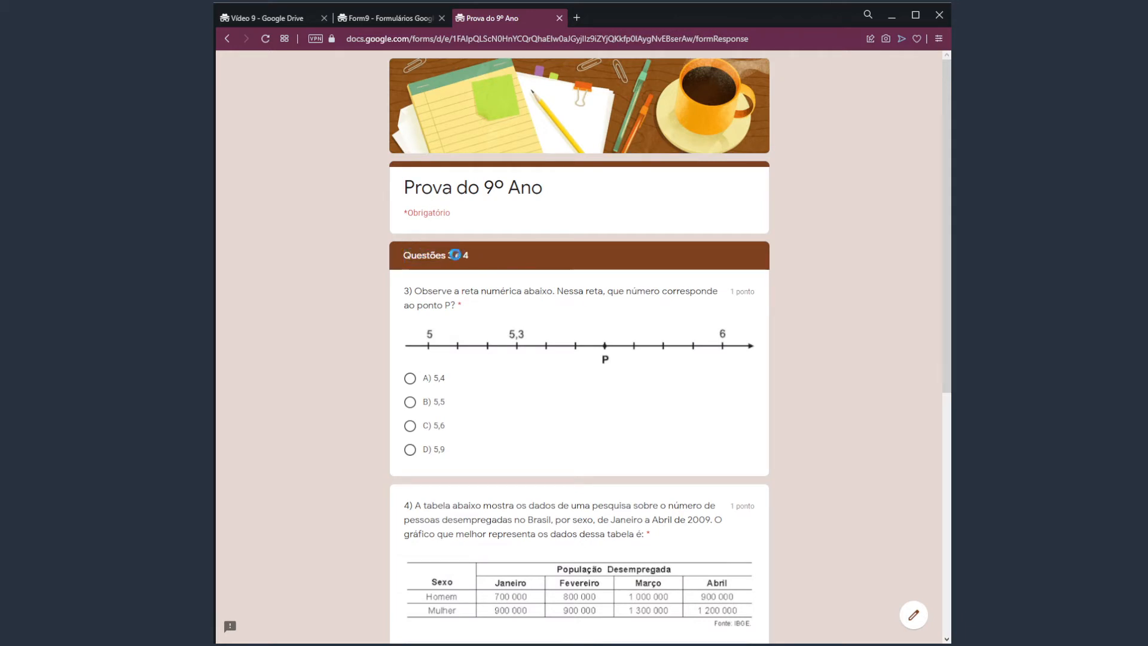
drag(404, 257, 473, 257)
click(476, 256)
scroll(692, 413, down, 1)
scroll(711, 400, down, 6)
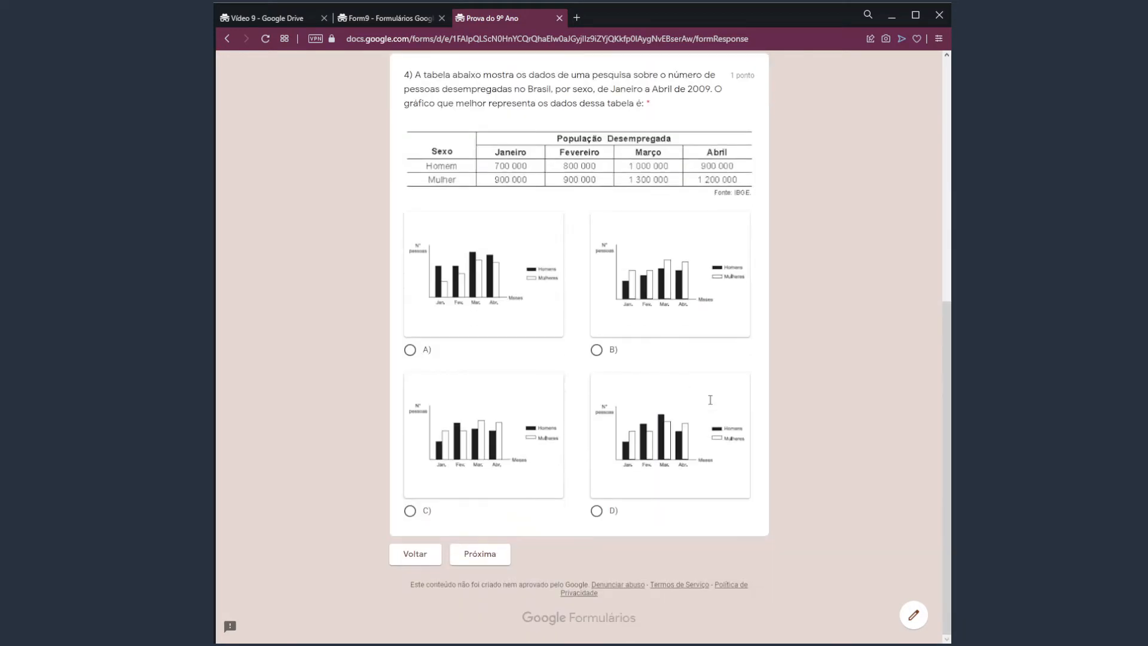
Switch back to the form editor and compare its "Questões 3 e 4" and "Questões 5 em diante" sections with the preview.
click(388, 18)
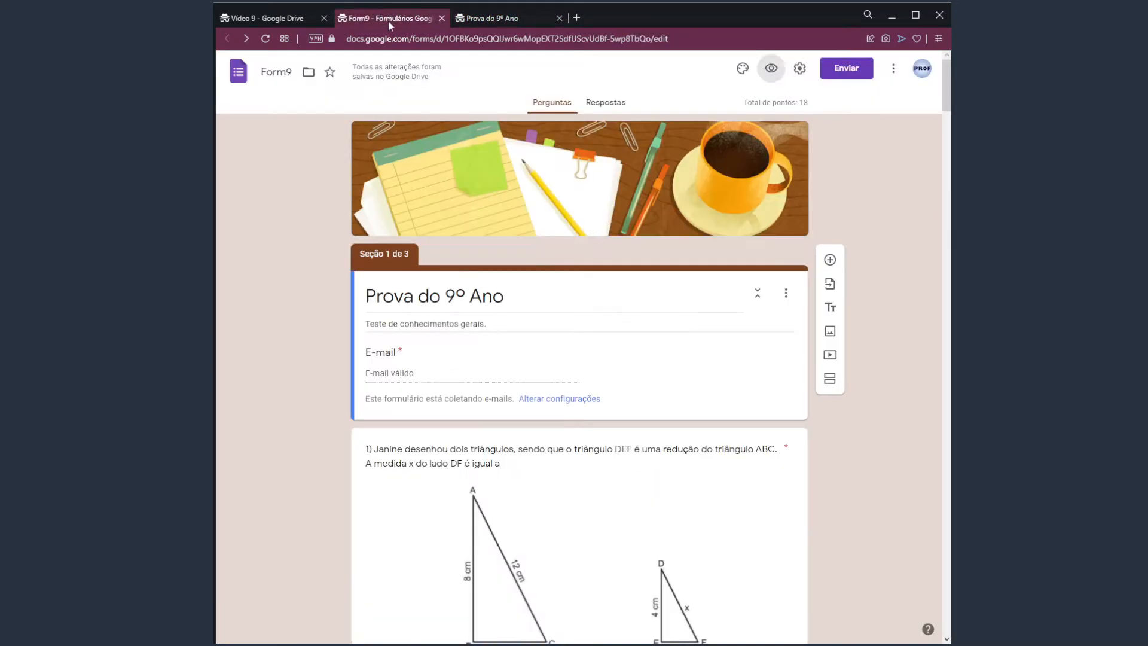
scroll(855, 321, down, 9)
scroll(893, 339, down, 4)
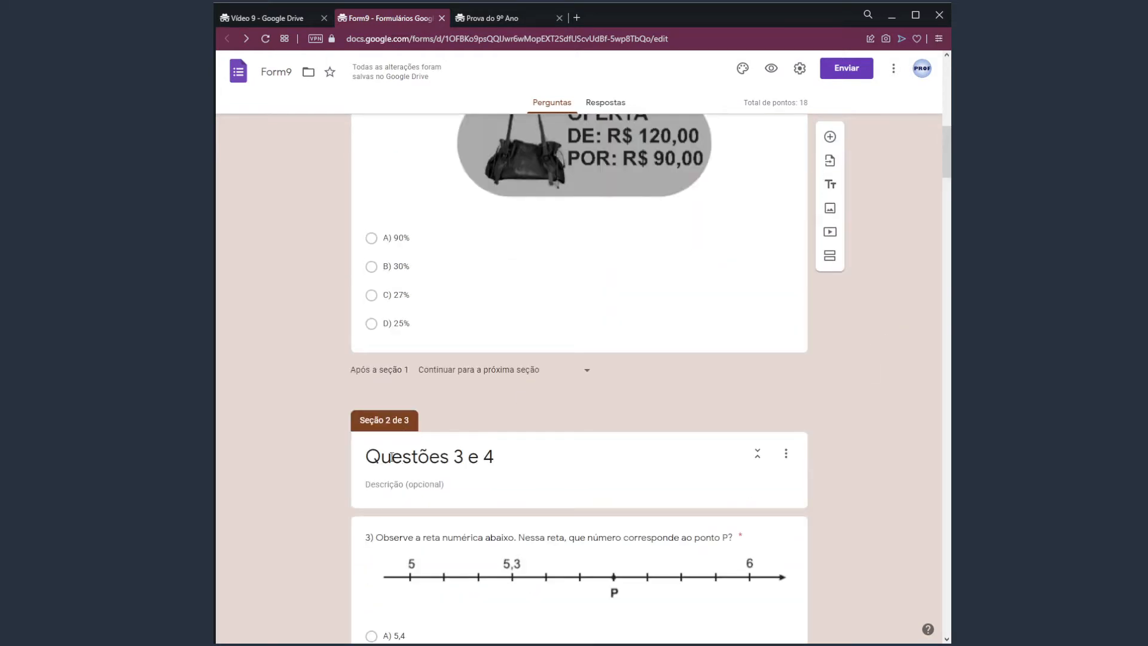
scroll(884, 349, down, 4)
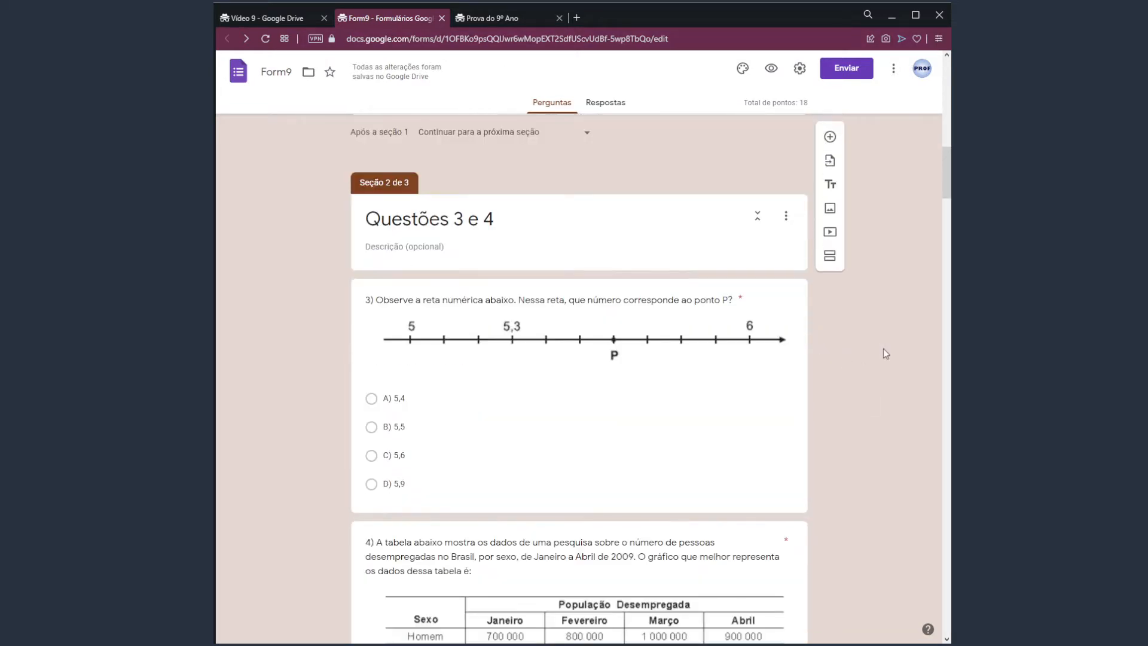
scroll(906, 413, down, 5)
scroll(906, 412, down, 10)
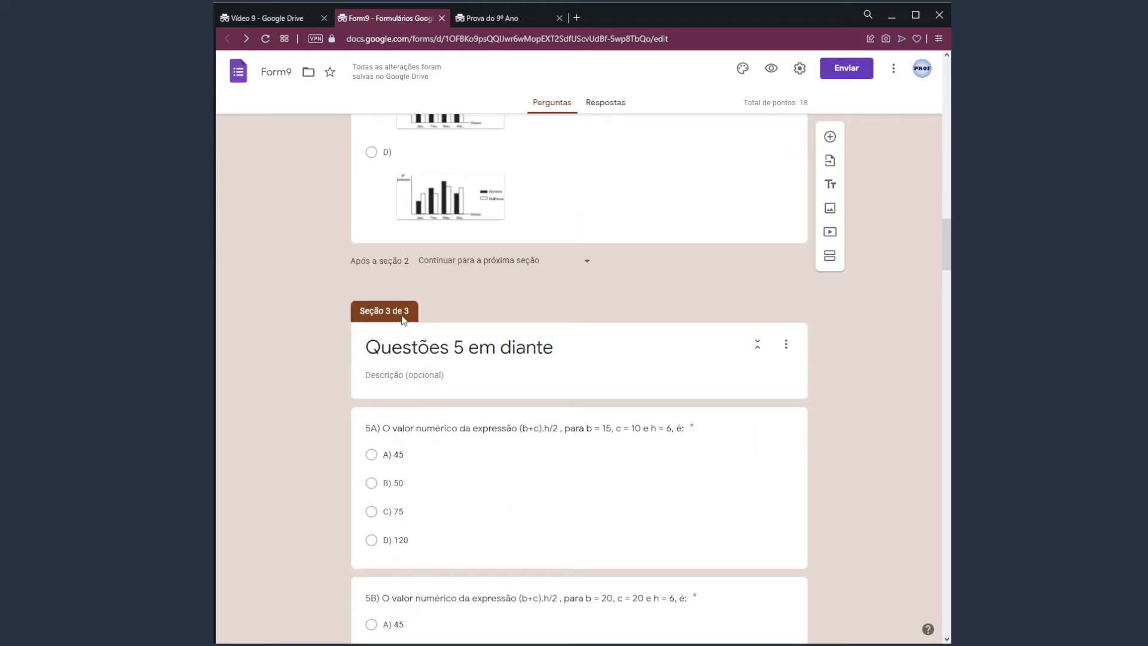
Return to the preview, answer question 3 and choose chart A for question 4, and advance to check the next section heading.
click(500, 23)
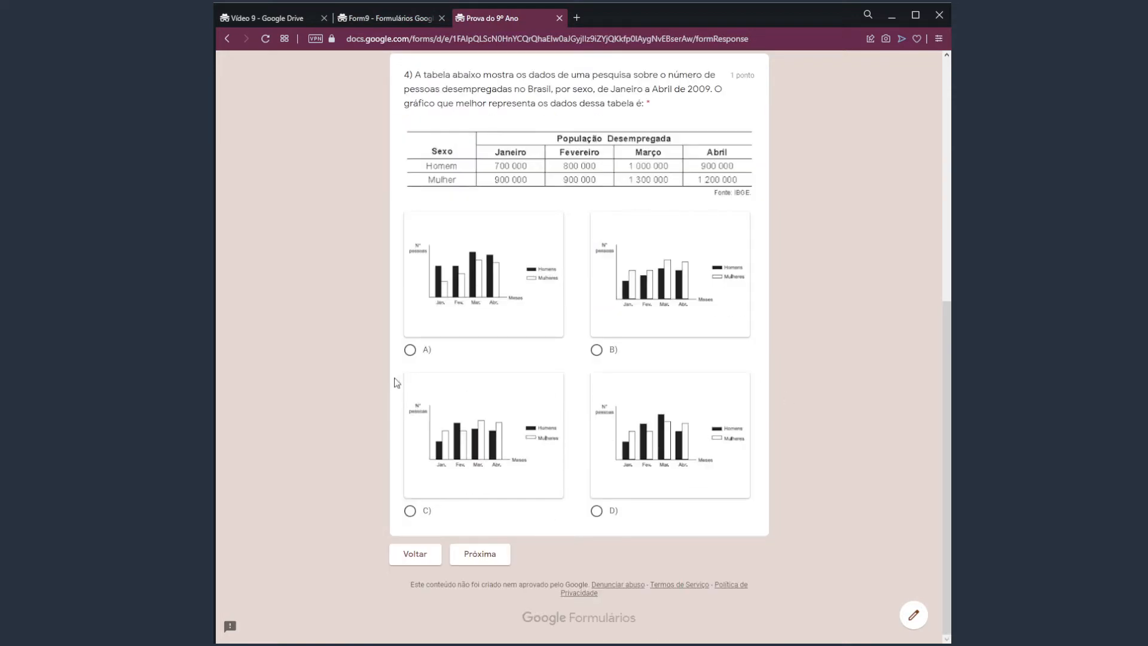
click(410, 351)
scroll(793, 376, up, 4)
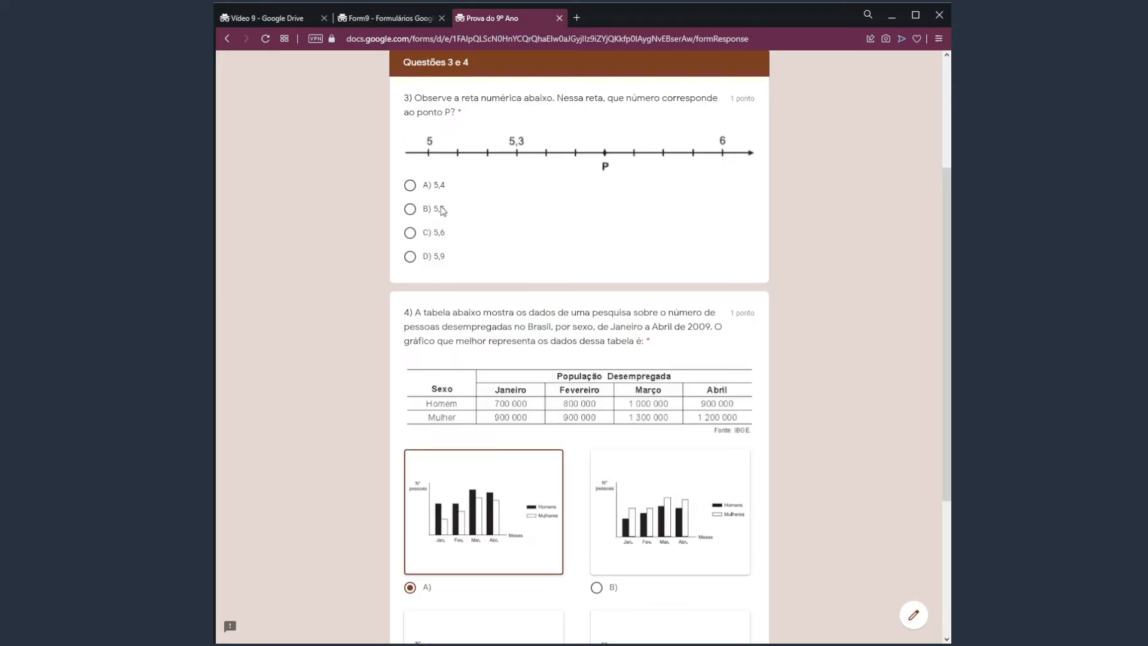
scroll(592, 302, down, 4)
click(474, 553)
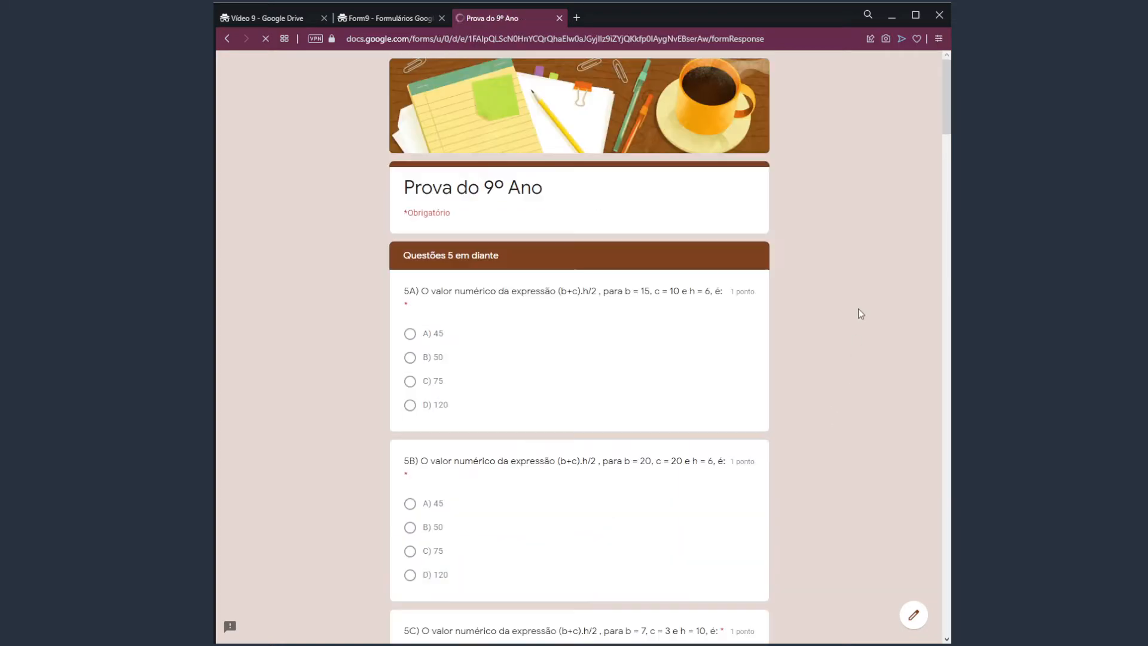
drag(409, 257, 506, 257)
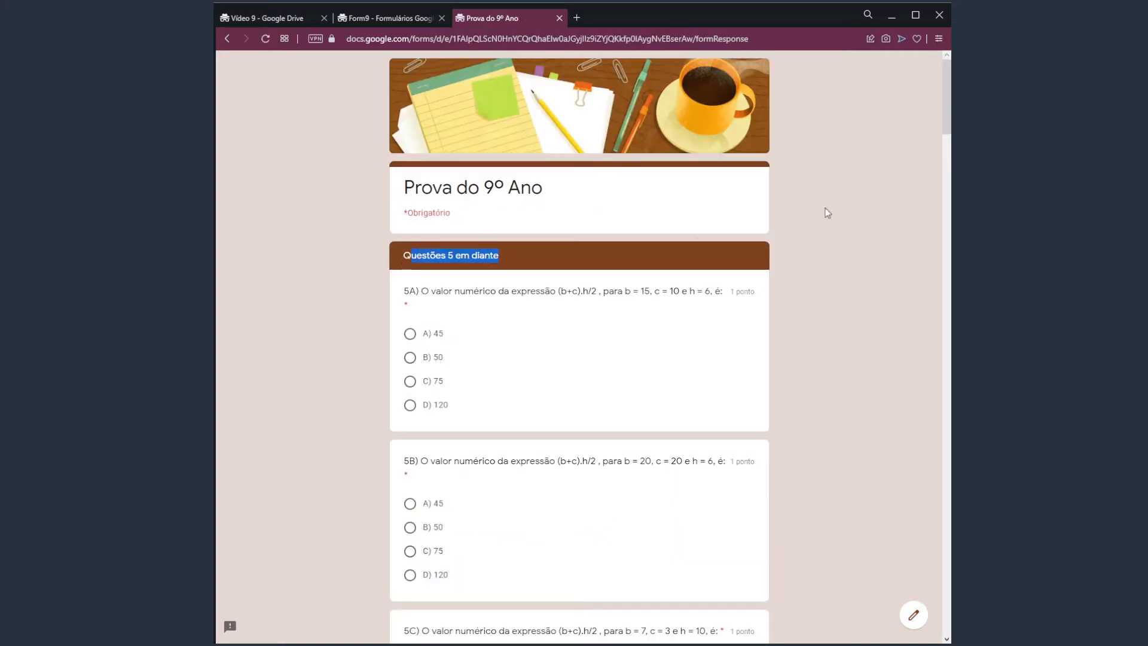
Close the form preview and merge the "Questões 5 em diante" section with the section above it.
drag(946, 123, 944, 90)
key(ctrl+w)
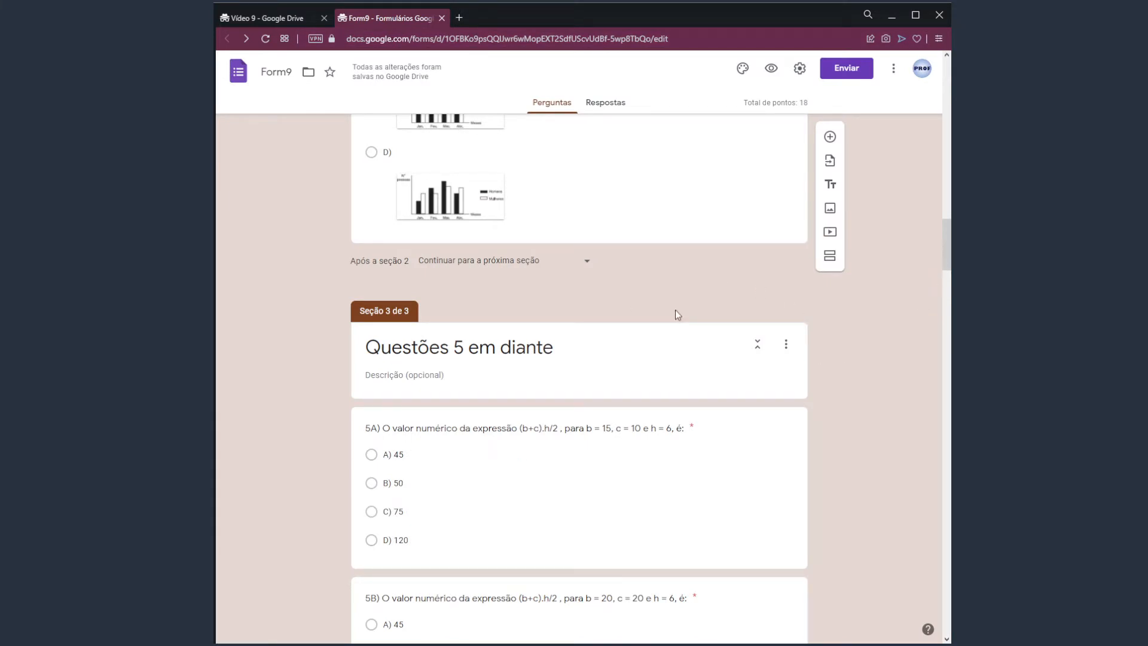
click(785, 343)
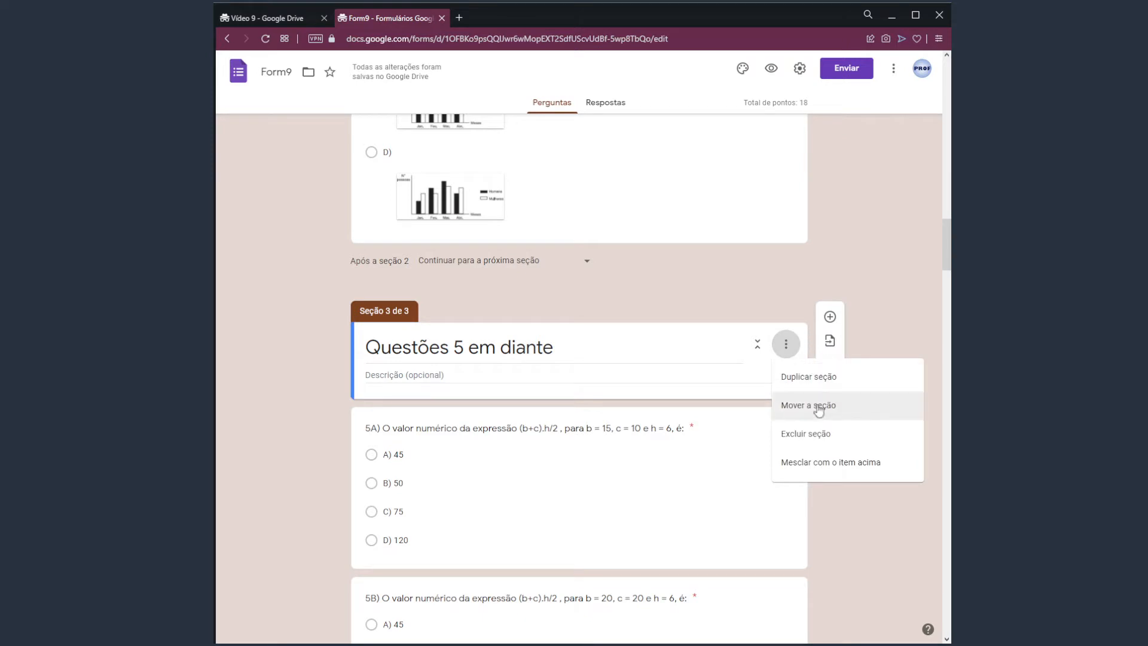
click(861, 469)
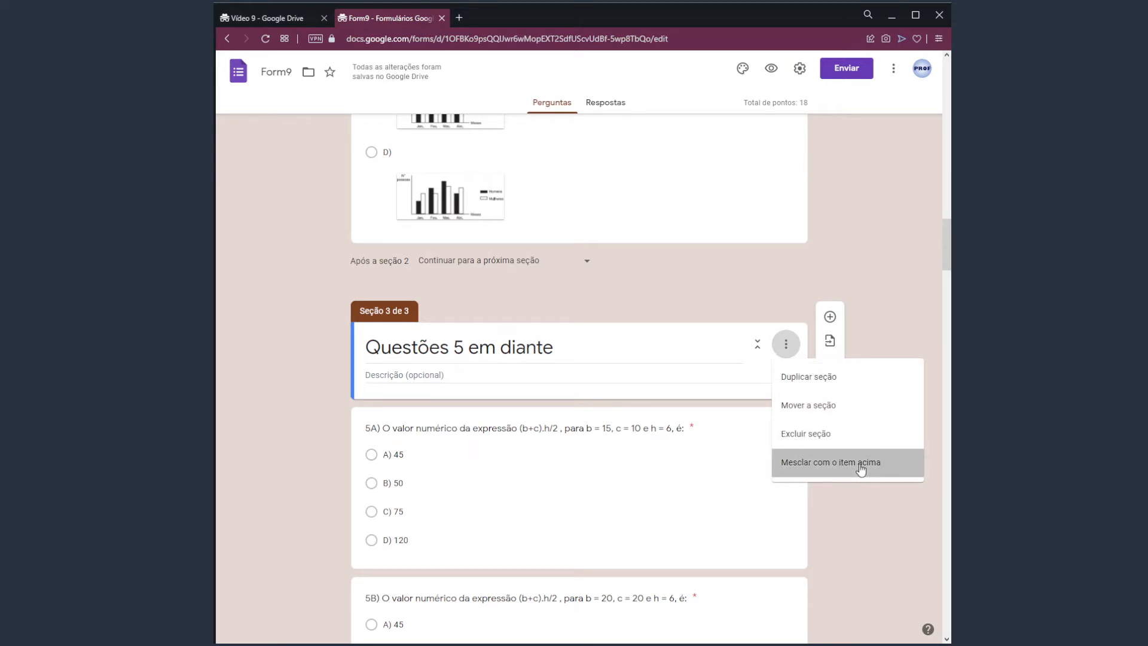
Merge the "Questões 3 e 4" section with the section above it.
scroll(846, 443, up, 10)
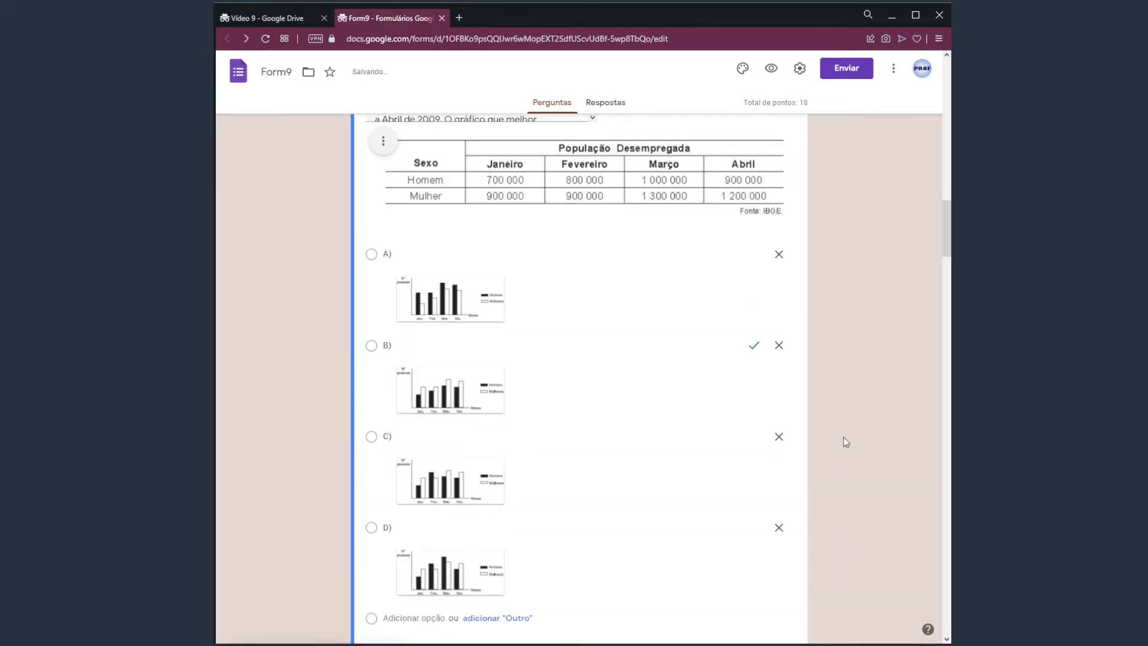
scroll(847, 443, up, 7)
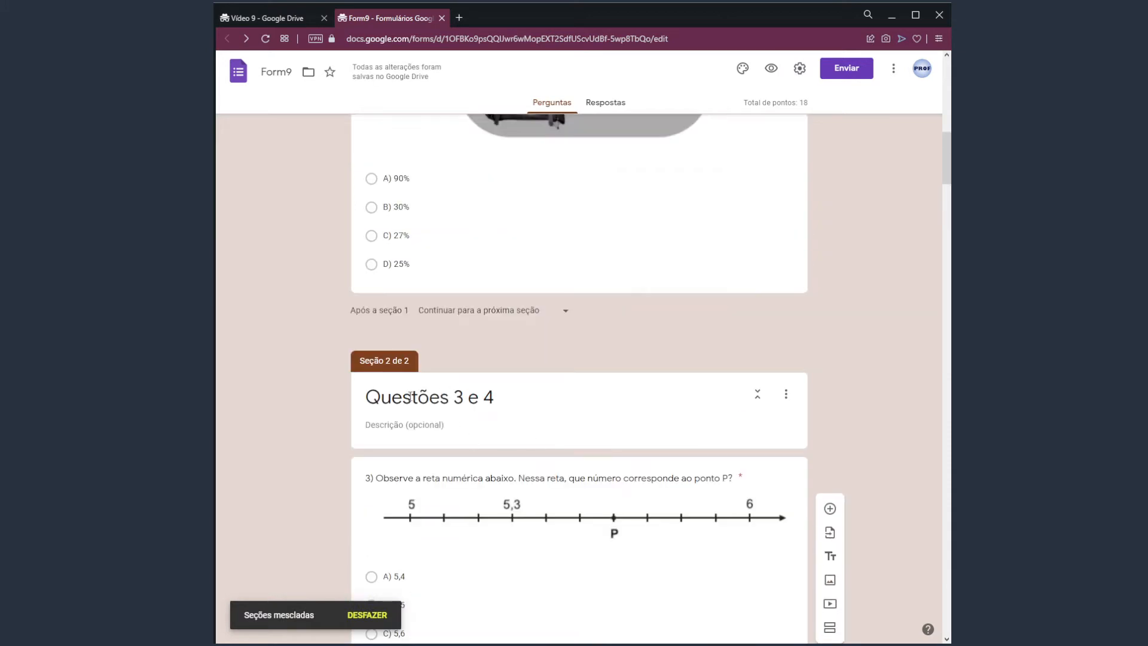
click(786, 396)
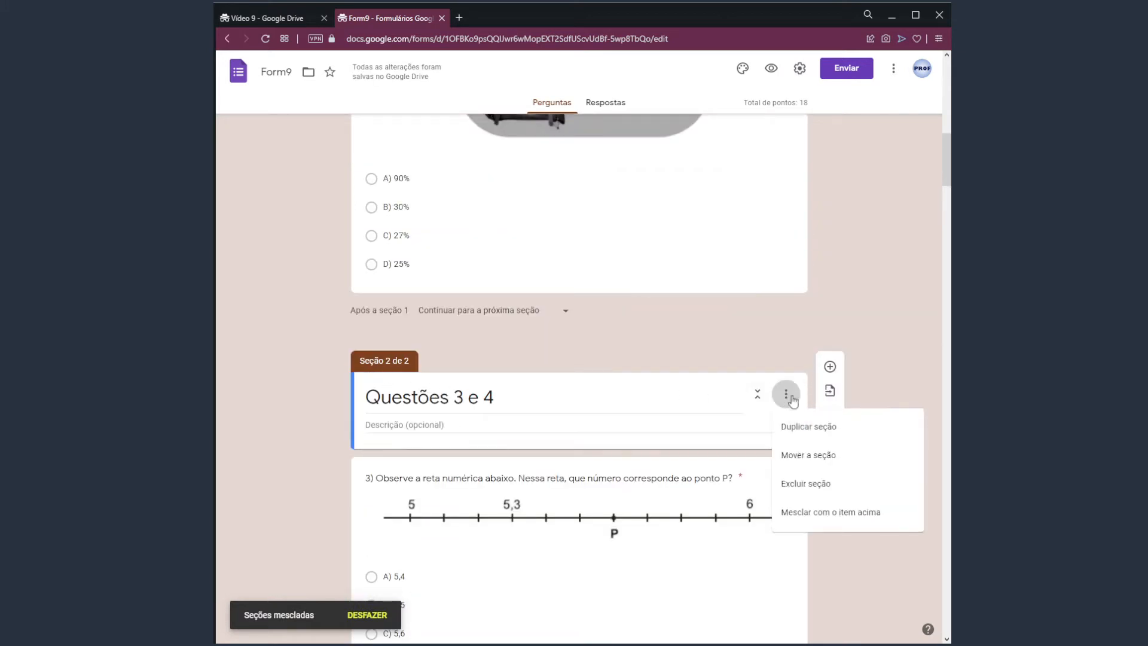
click(834, 513)
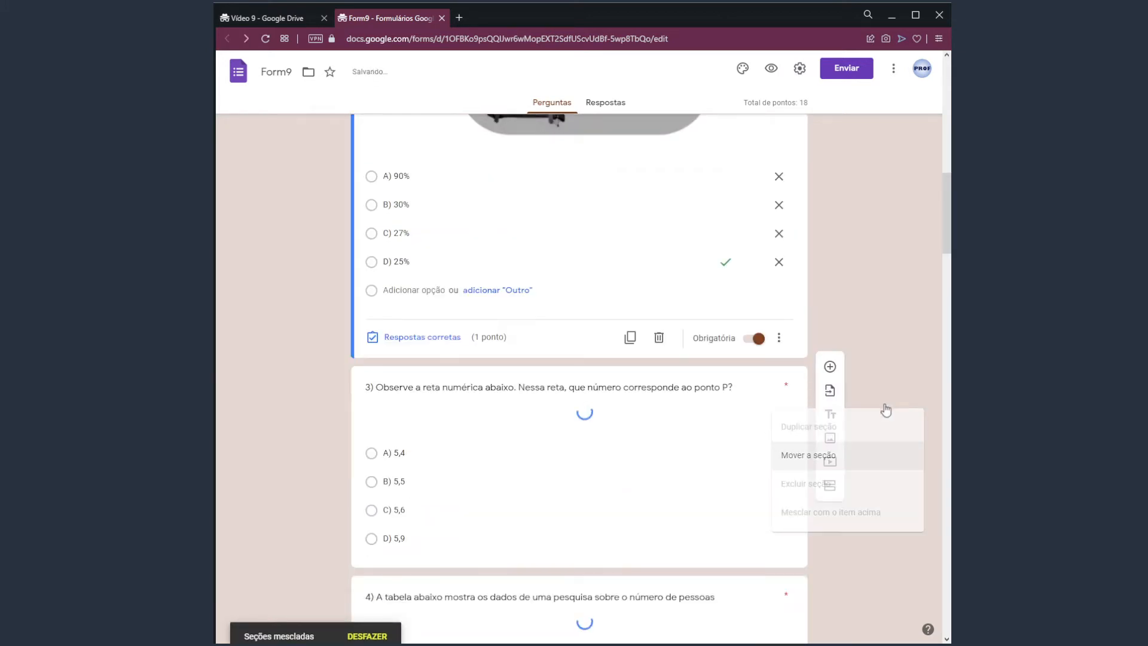
Check the merged form in the editor and in the preview, and close the preview.
drag(947, 183, 918, 431)
scroll(928, 530, up, 20)
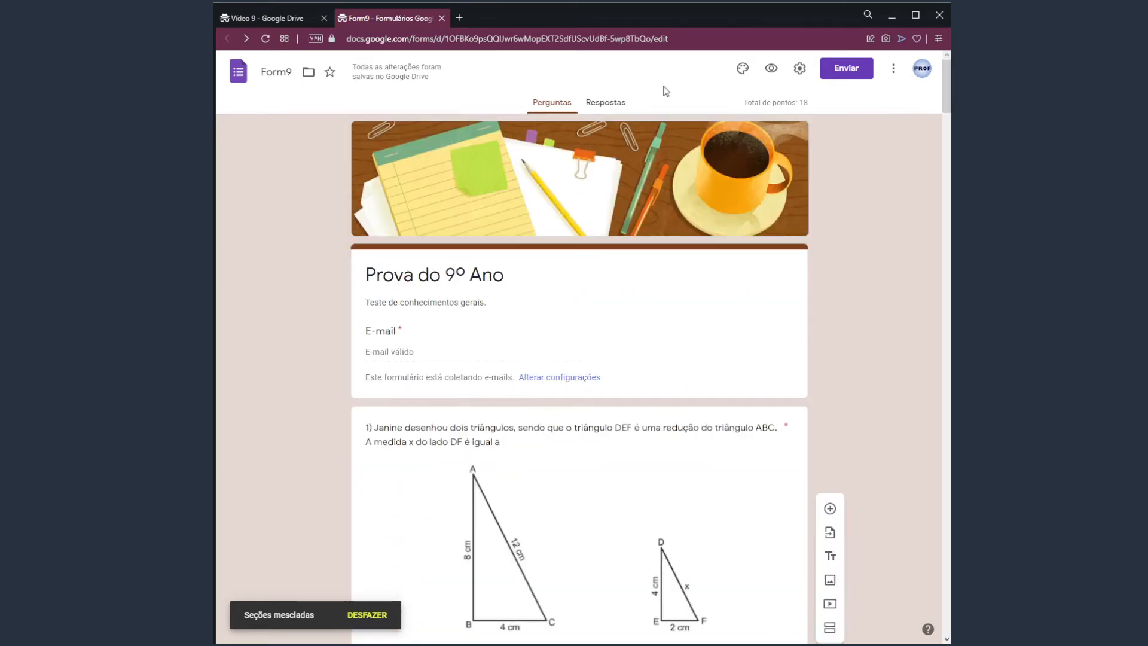
click(772, 68)
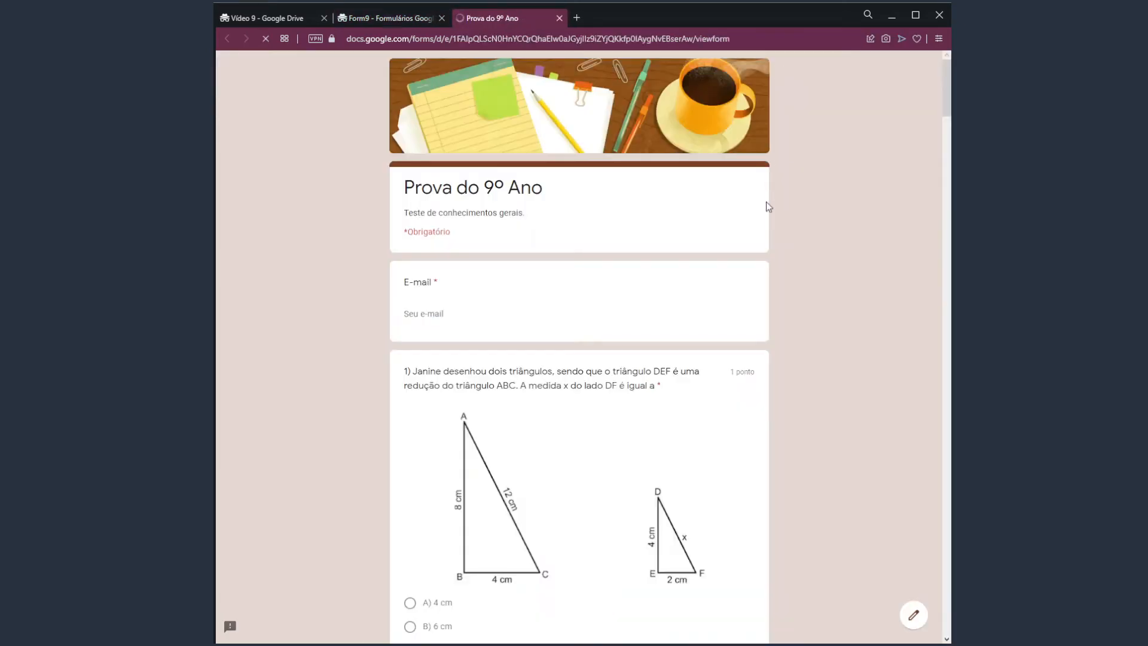
drag(947, 75, 903, 64)
click(560, 19)
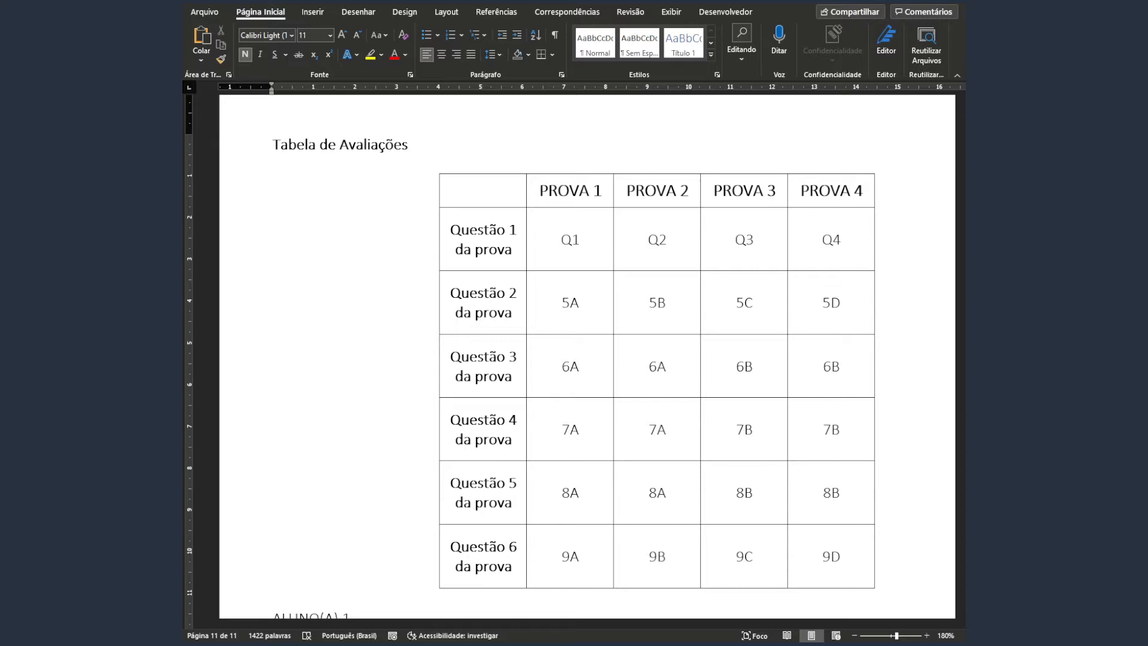
Switch to the Word document and examine the PROVA 1 column and its Questão 1 entry in "Tabela de Avaliações".
drag(540, 190, 606, 187)
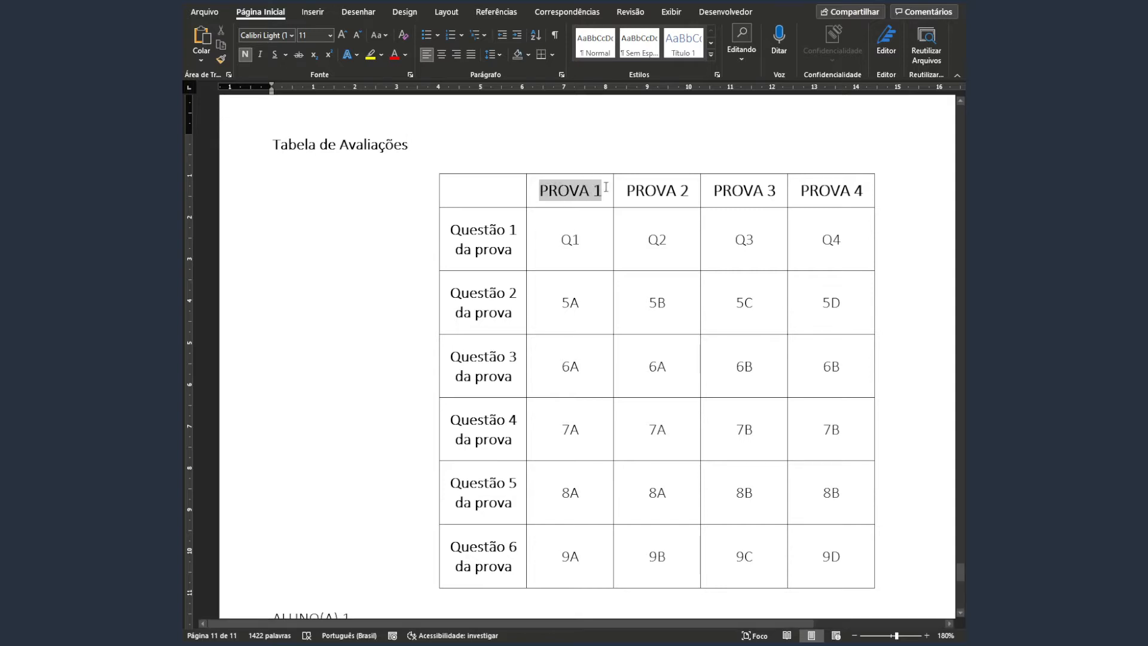
click(582, 259)
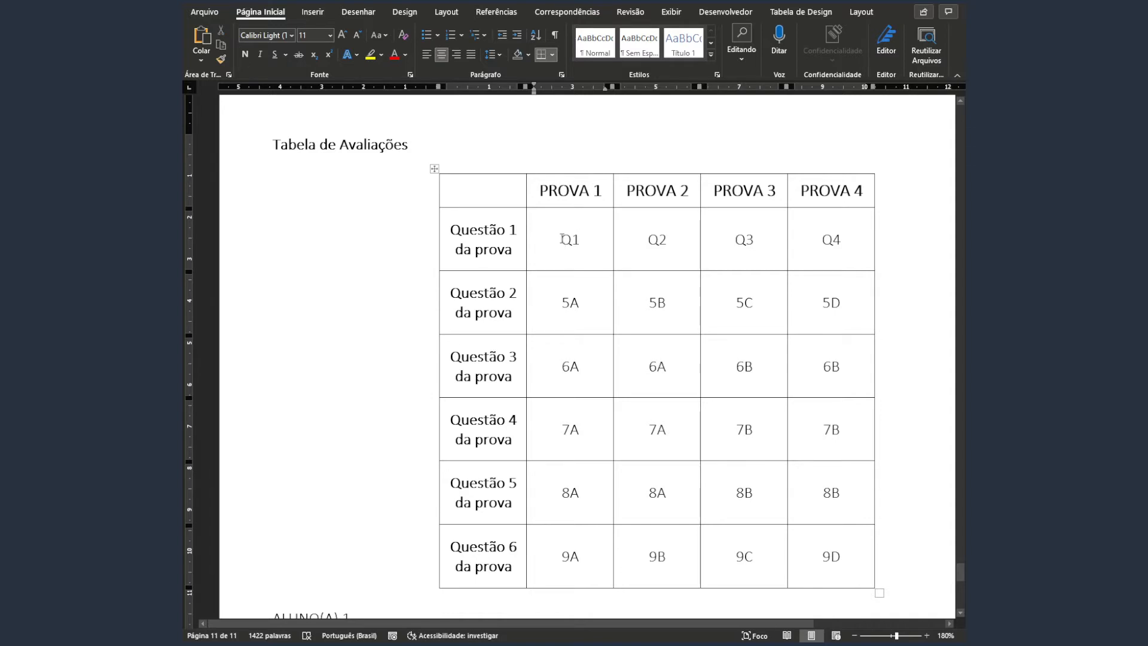
drag(563, 239, 592, 548)
click(557, 414)
drag(478, 229, 500, 251)
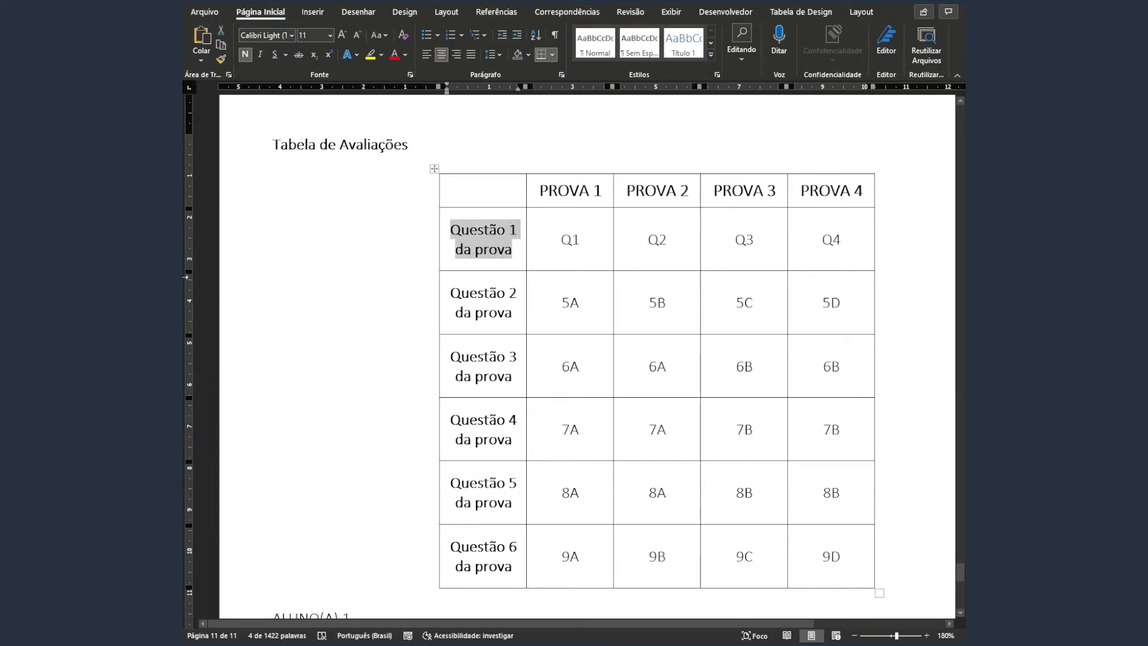
drag(551, 244, 579, 242)
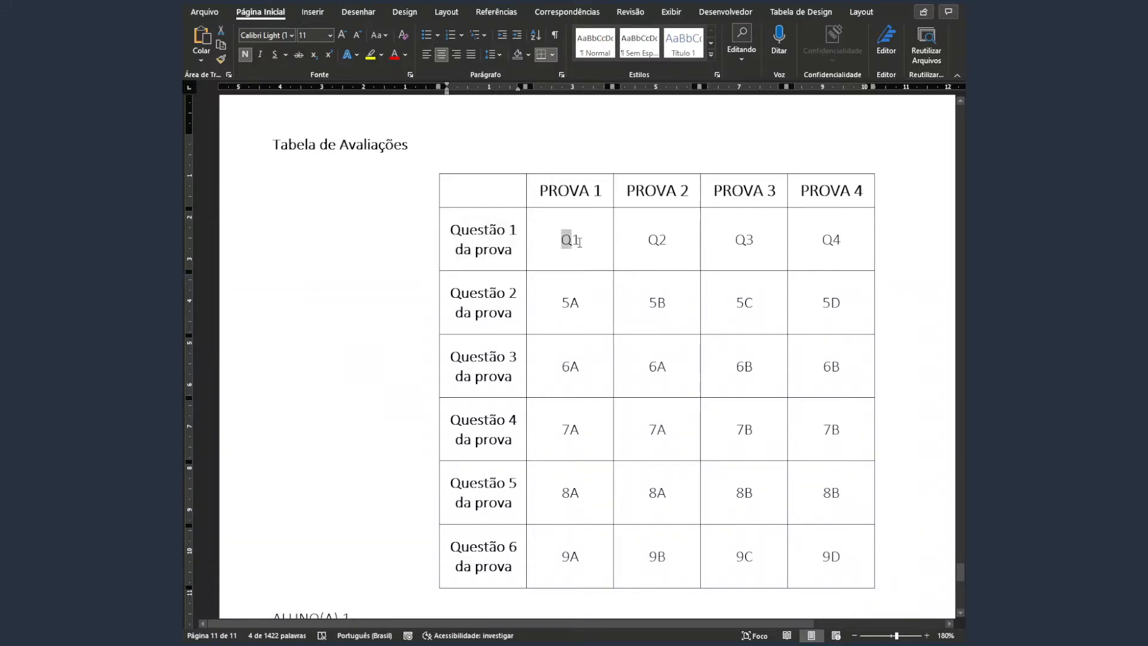
click(567, 256)
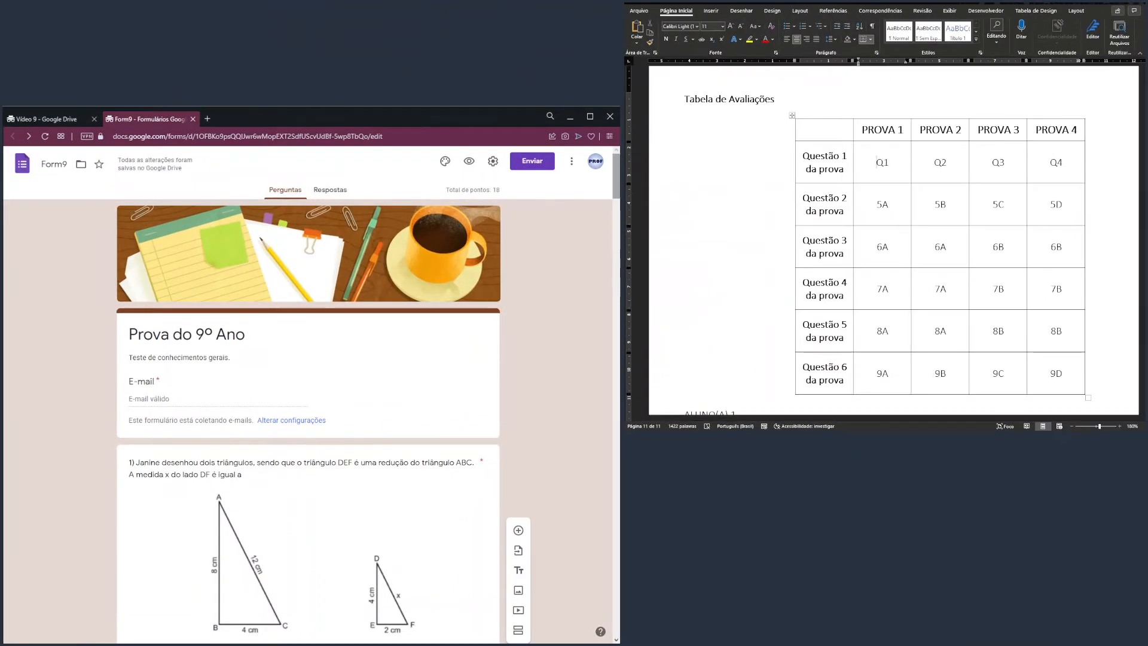
In the form editor, find question 1 and the form header to compare them with the test table.
scroll(182, 241, down, 4)
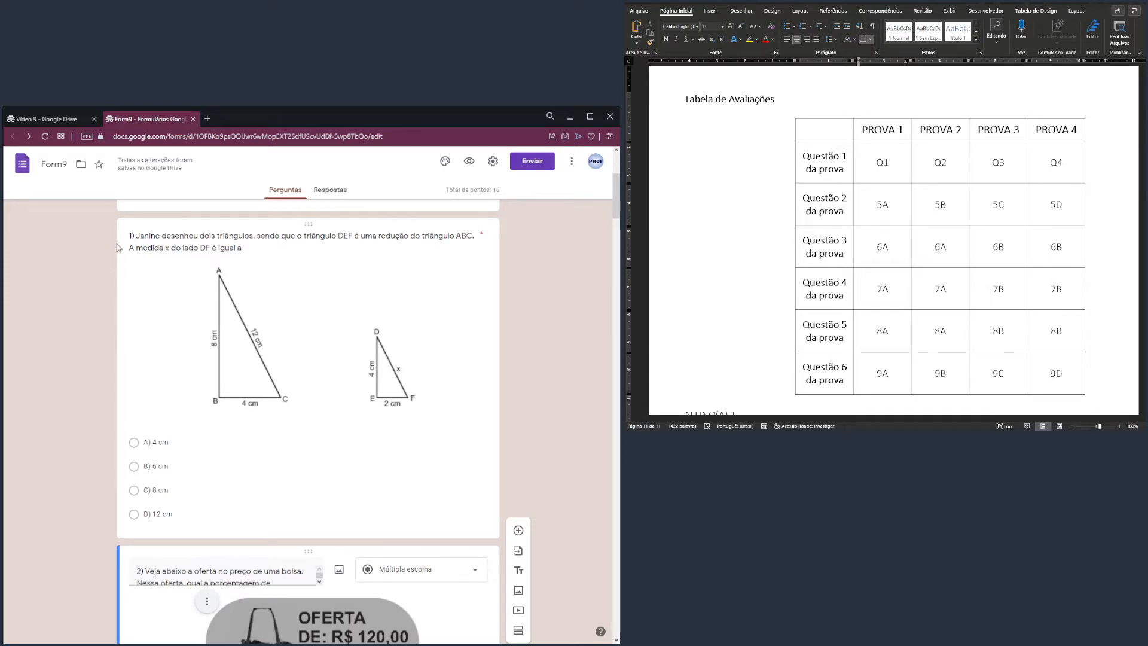
click(136, 236)
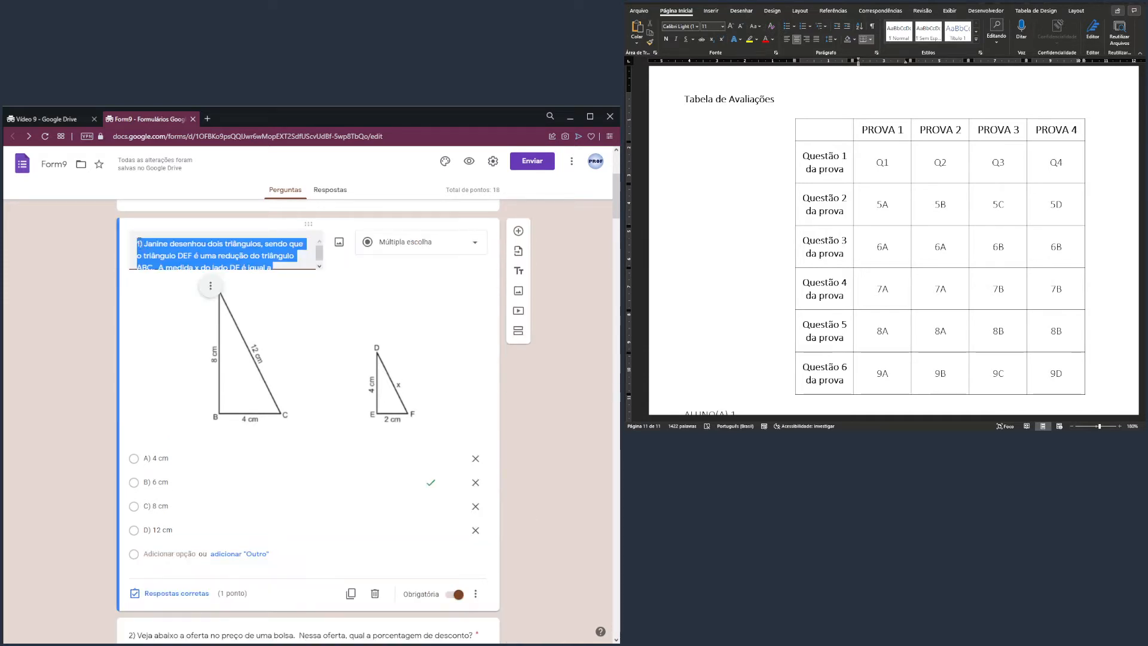
drag(146, 246, 137, 245)
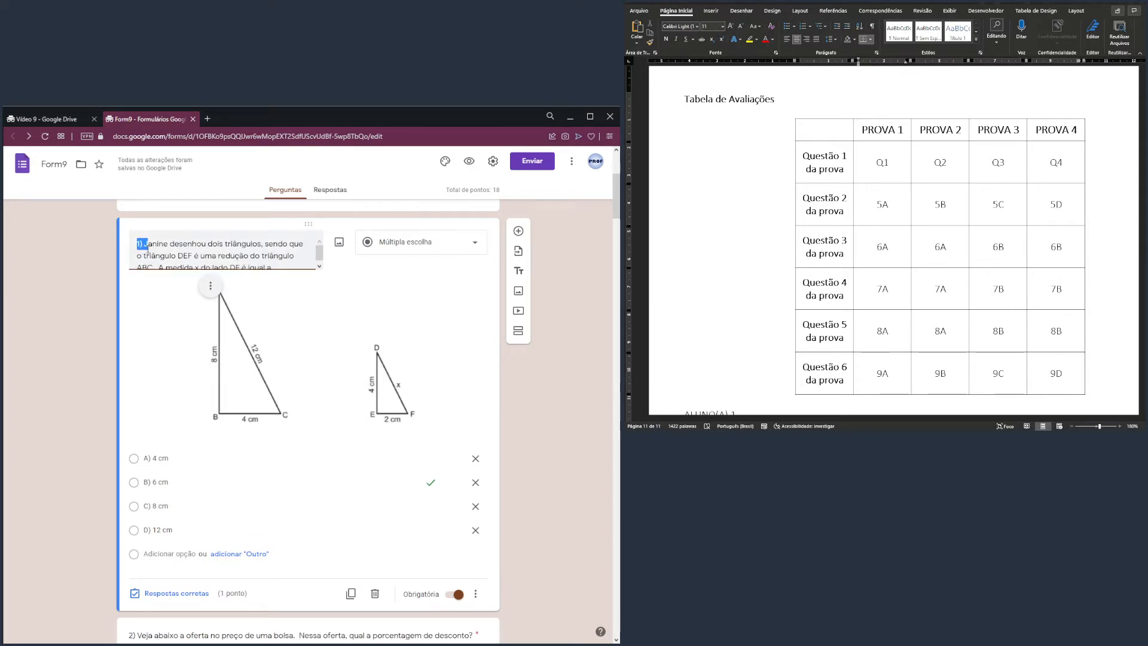
click(141, 246)
scroll(546, 319, up, 3)
click(495, 335)
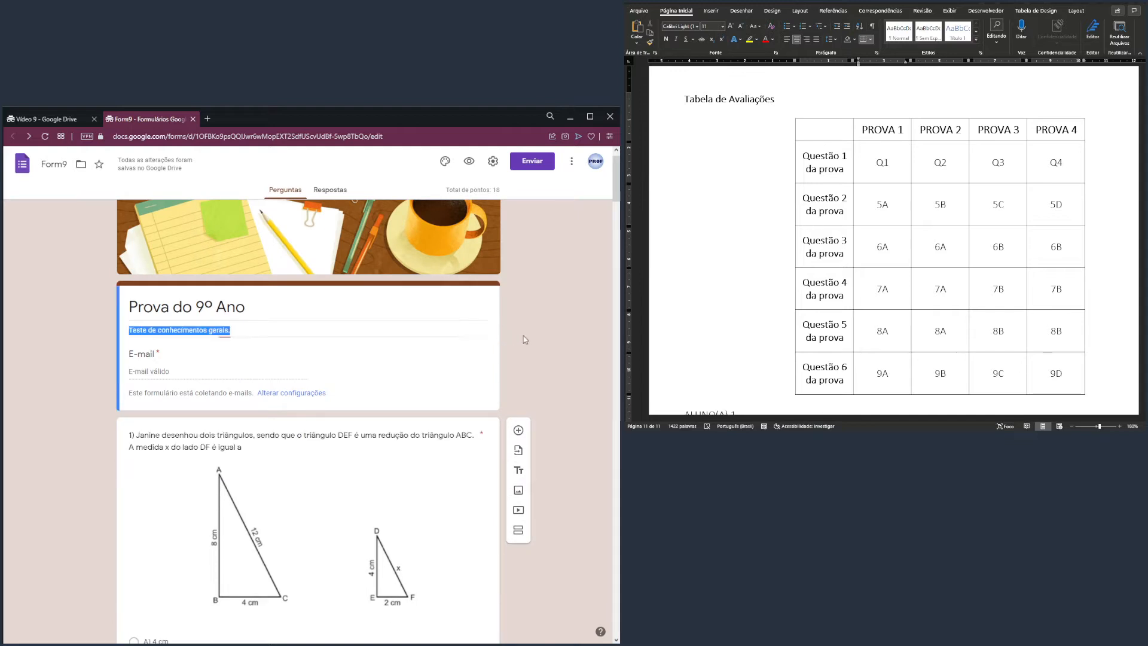
scroll(568, 359, down, 2)
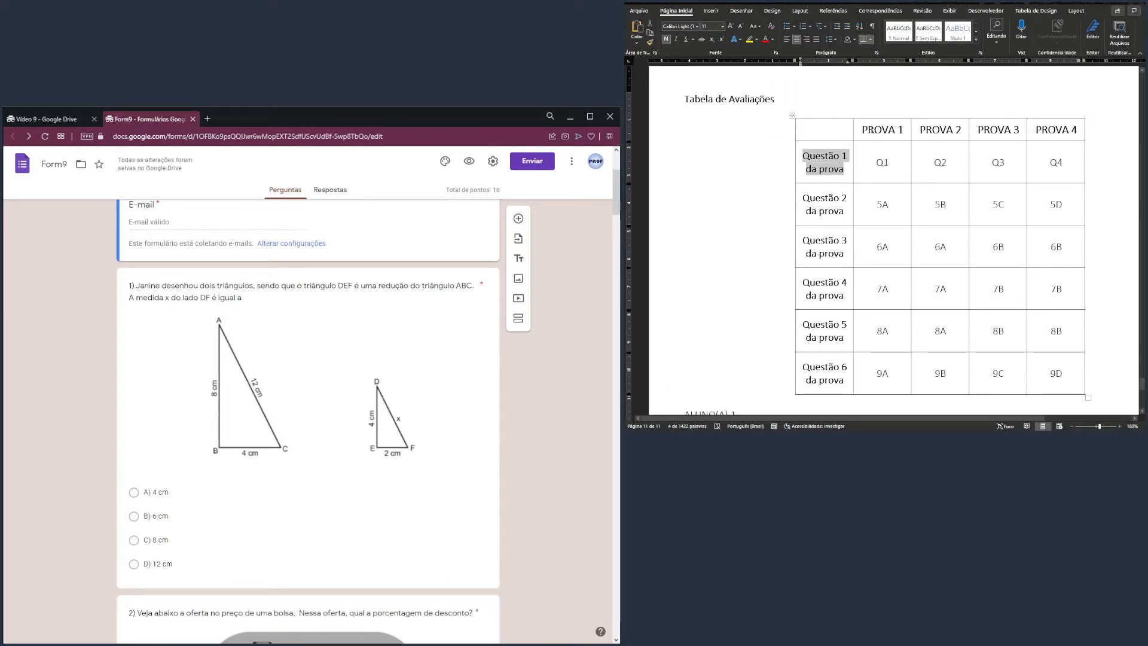
Trace which form questions the table assigns to Questão 1 through Questão 3 of PROVA 1, and highlight the whole PROVA 1 column.
drag(868, 131, 903, 134)
click(876, 162)
double_click(877, 162)
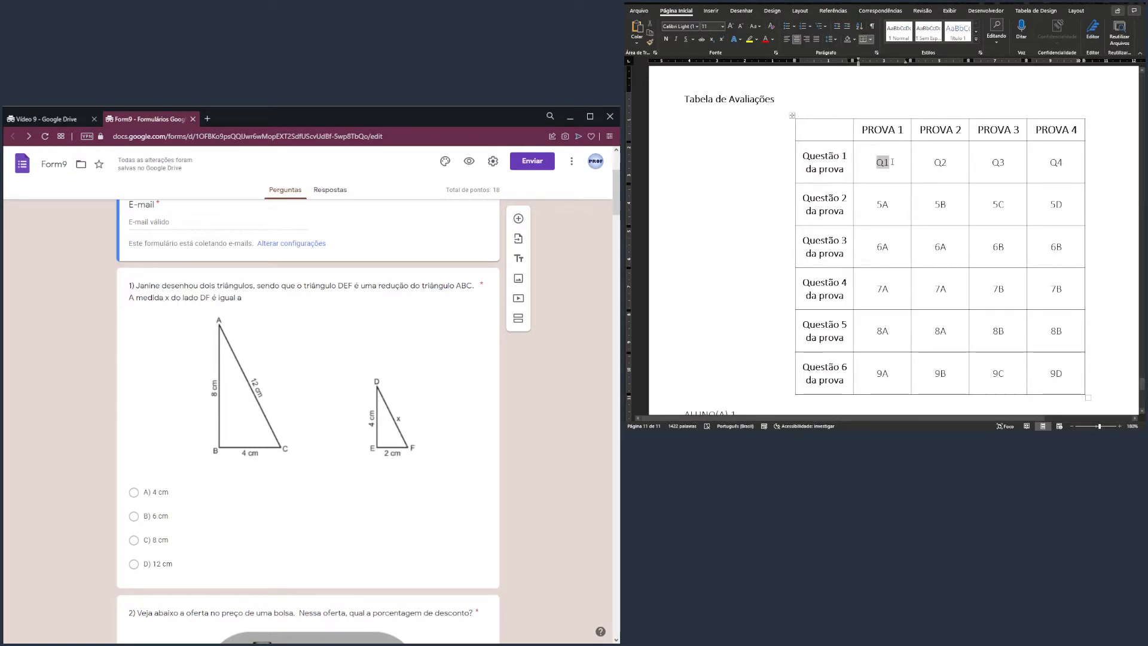
triple_click(823, 199)
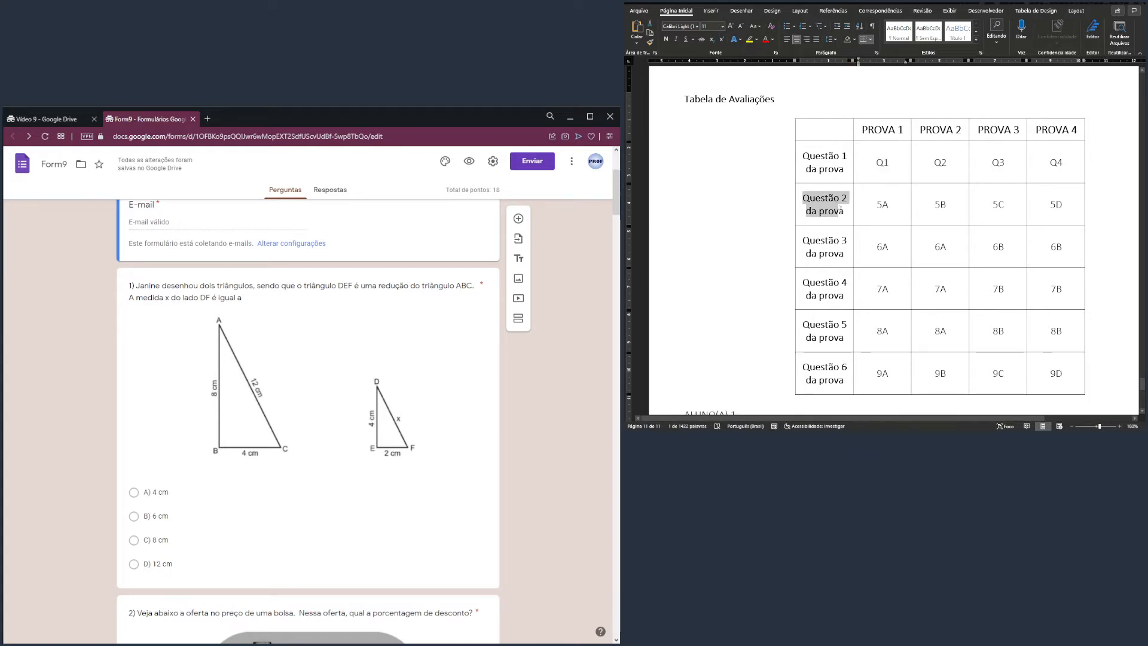
click(871, 208)
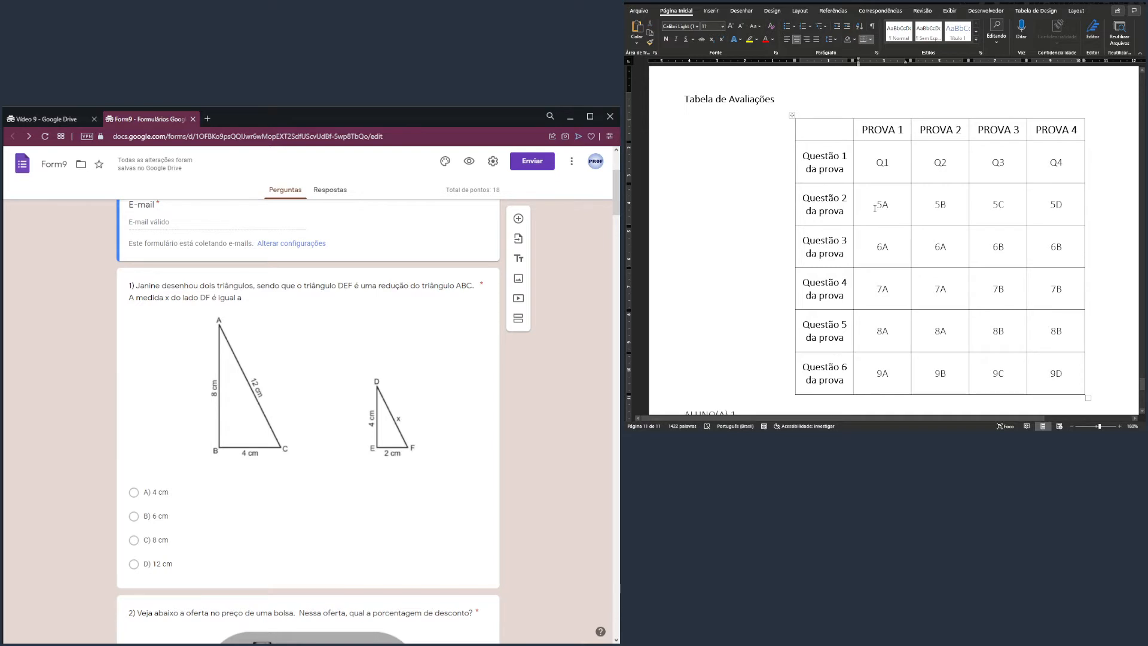
drag(875, 208, 891, 206)
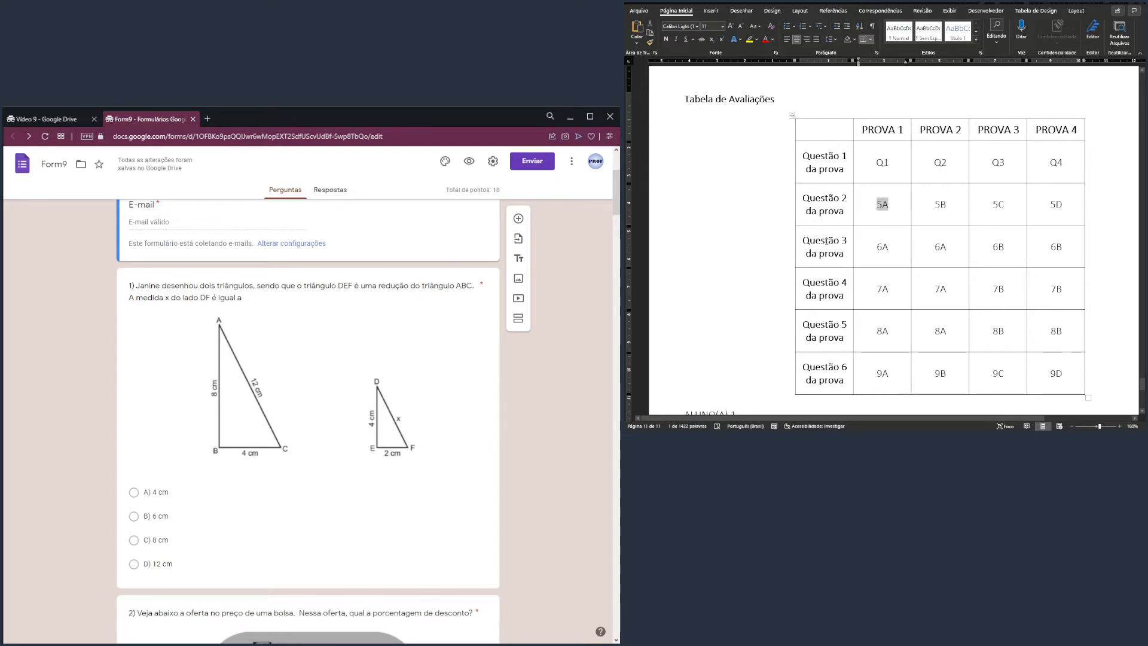
triple_click(828, 240)
drag(869, 129, 883, 372)
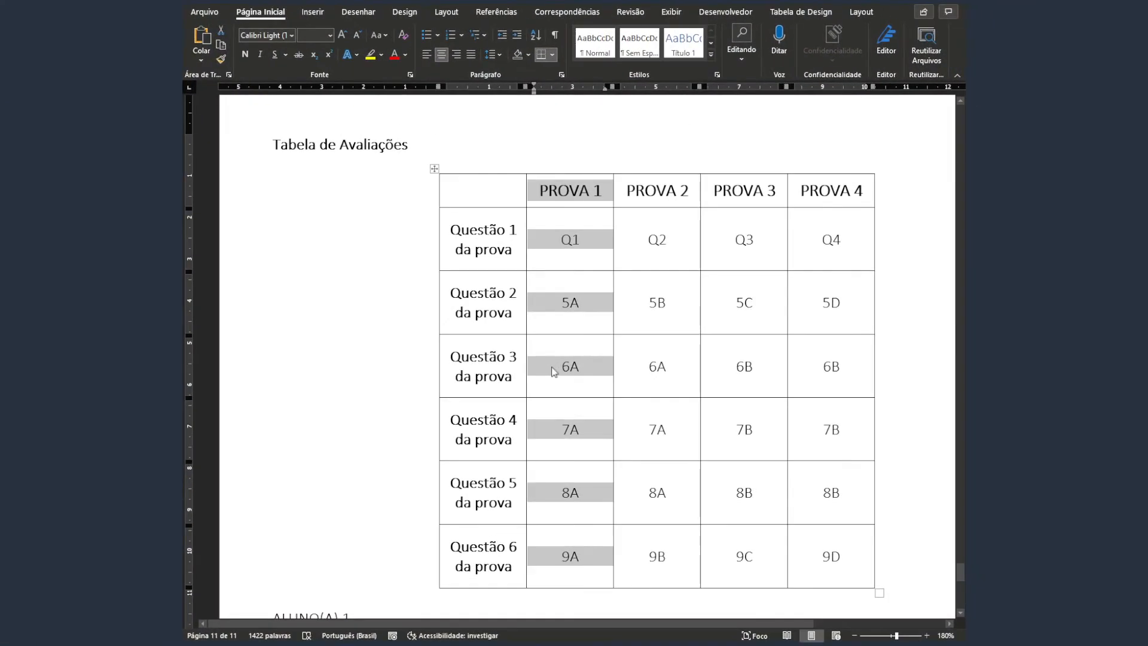
Trace which form questions the table assigns to Questão 4, Questão 5 and Questão 6 of PROVA 1.
drag(450, 420, 509, 439)
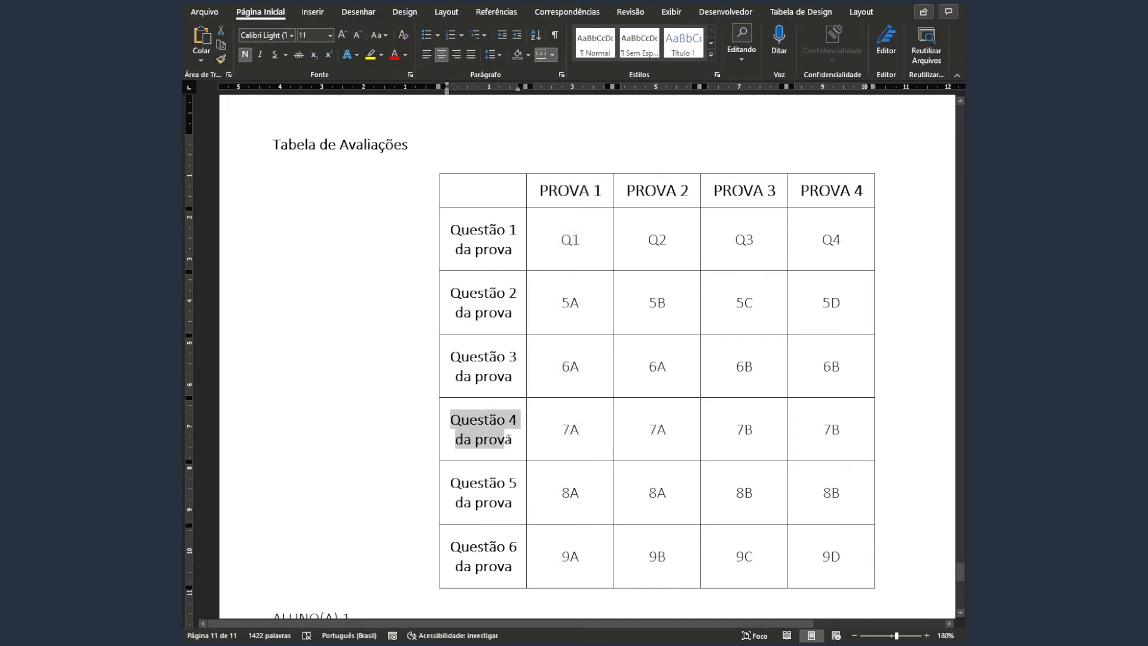
click(558, 440)
double_click(570, 430)
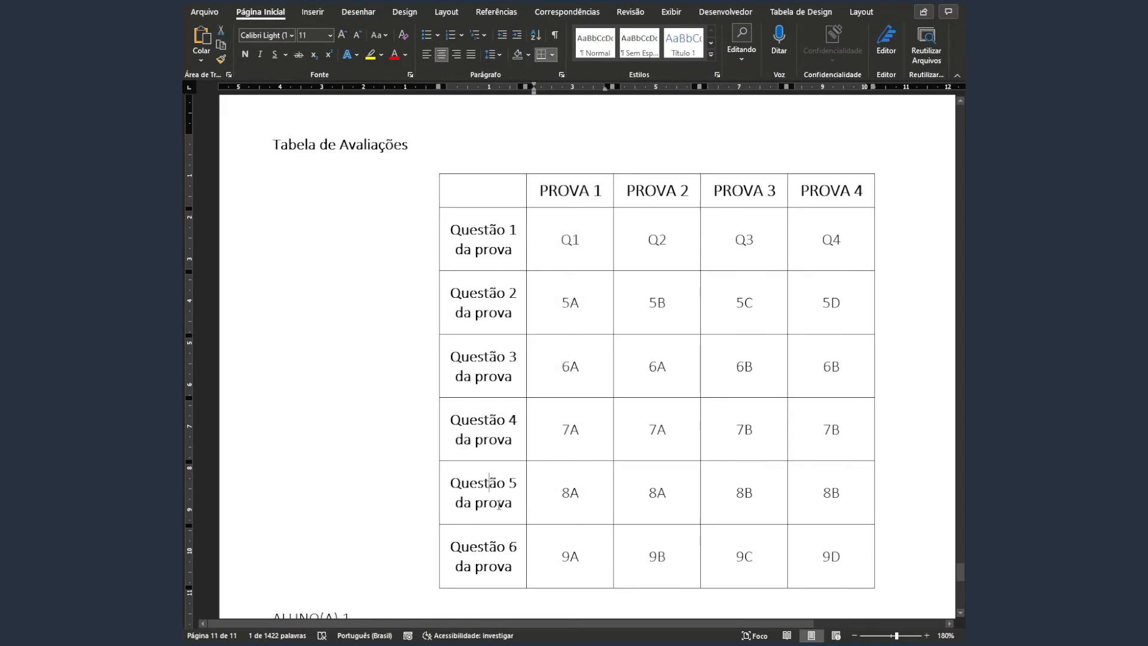
triple_click(519, 473)
click(562, 492)
double_click(571, 493)
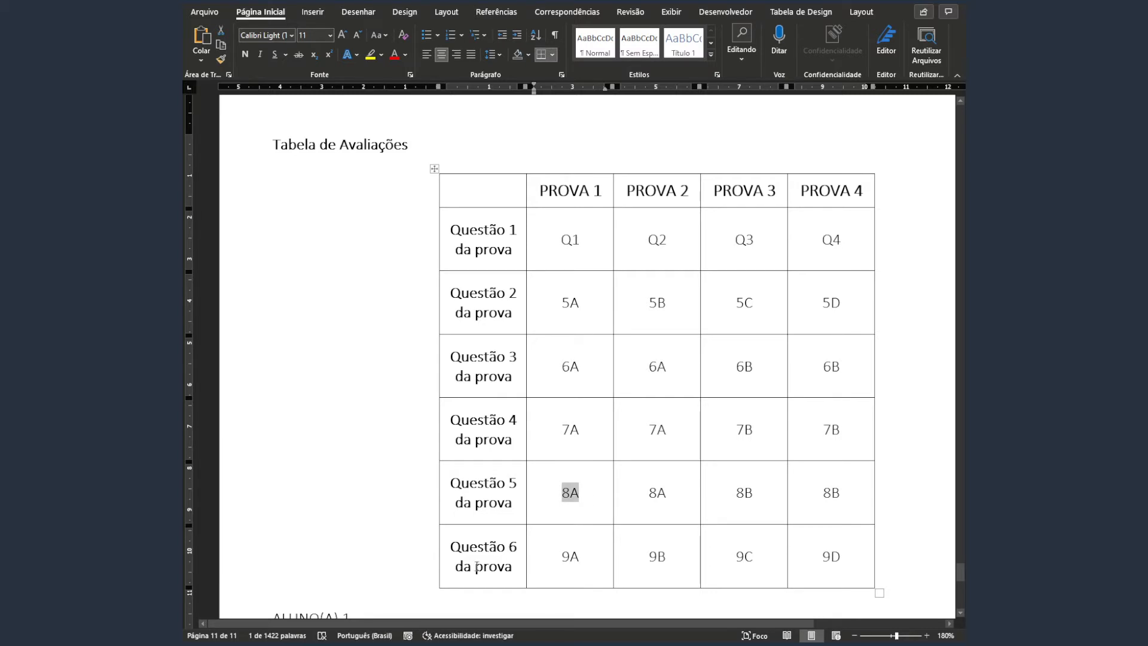
triple_click(489, 542)
click(553, 559)
double_click(571, 556)
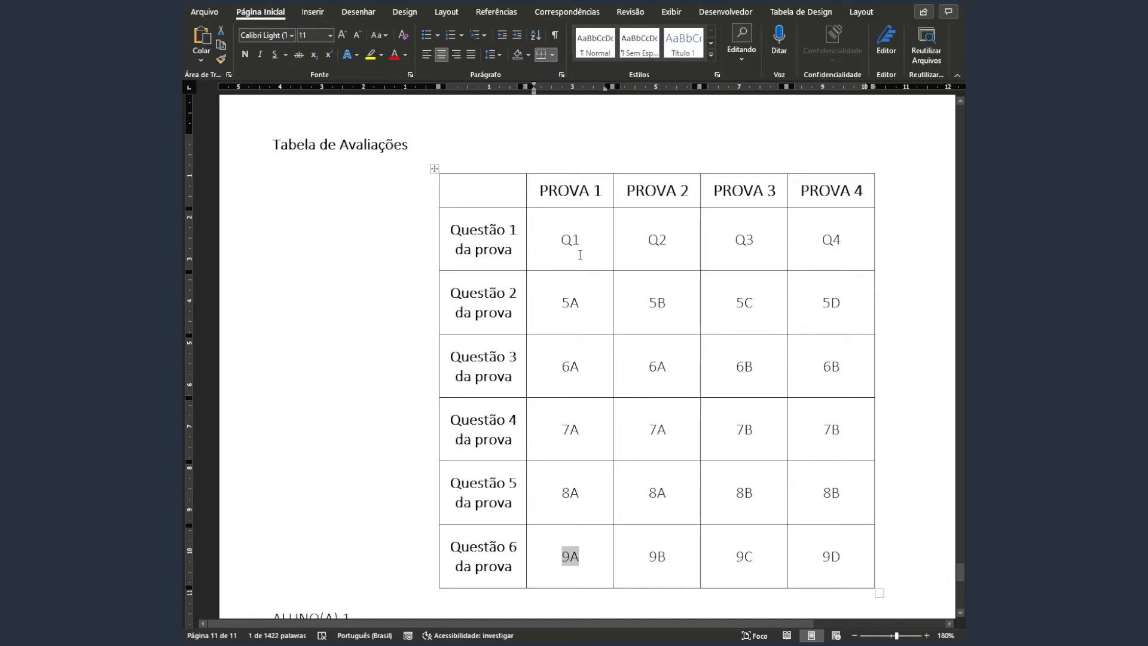
Compare the Questão 2 entries across the four tests and the Questão 3 entries of PROVA 1 and PROVA 2.
drag(558, 307, 843, 307)
drag(544, 367, 658, 366)
click(658, 433)
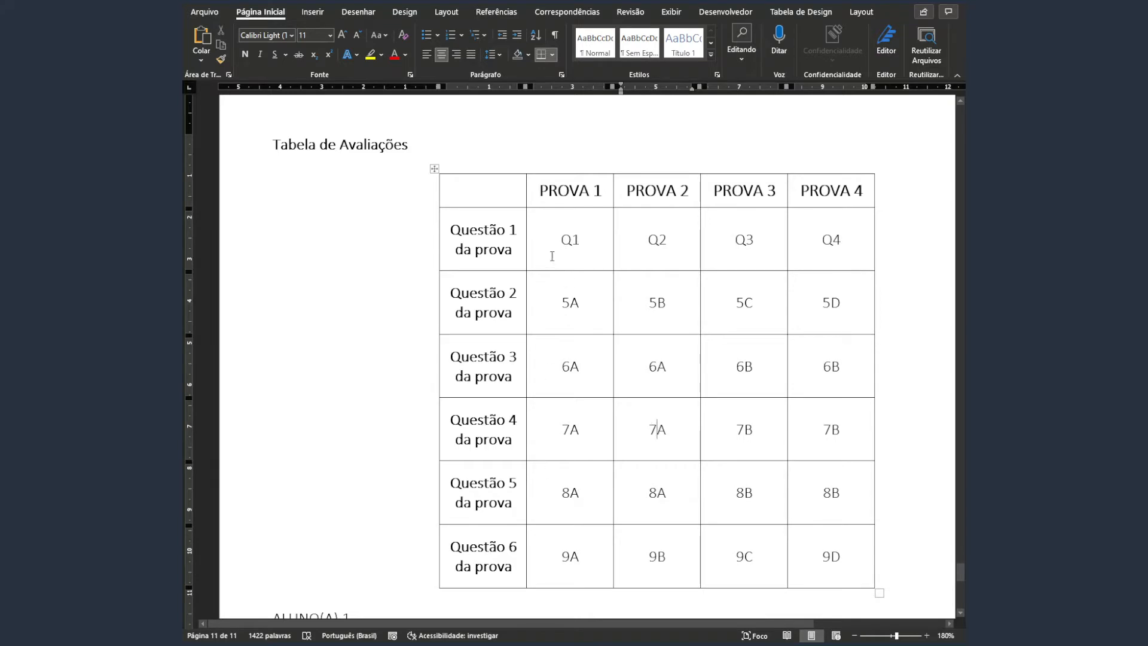
Compare the full question sets of PROVA 1 and PROVA 2 by highlighting each column's entries.
drag(552, 241, 568, 556)
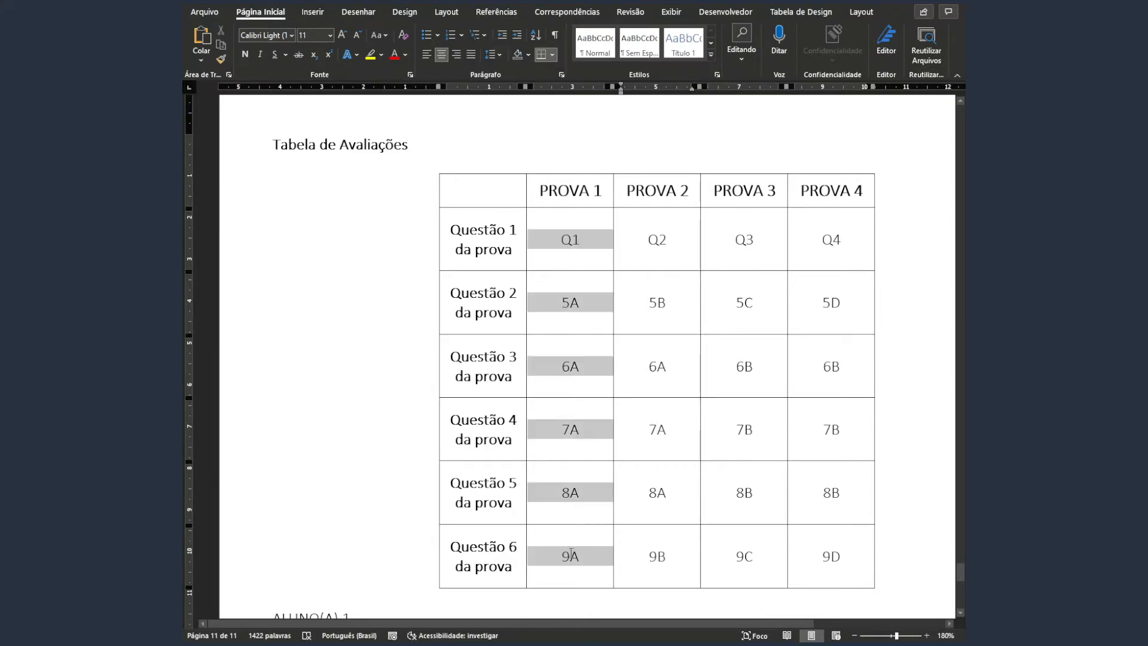
click(656, 251)
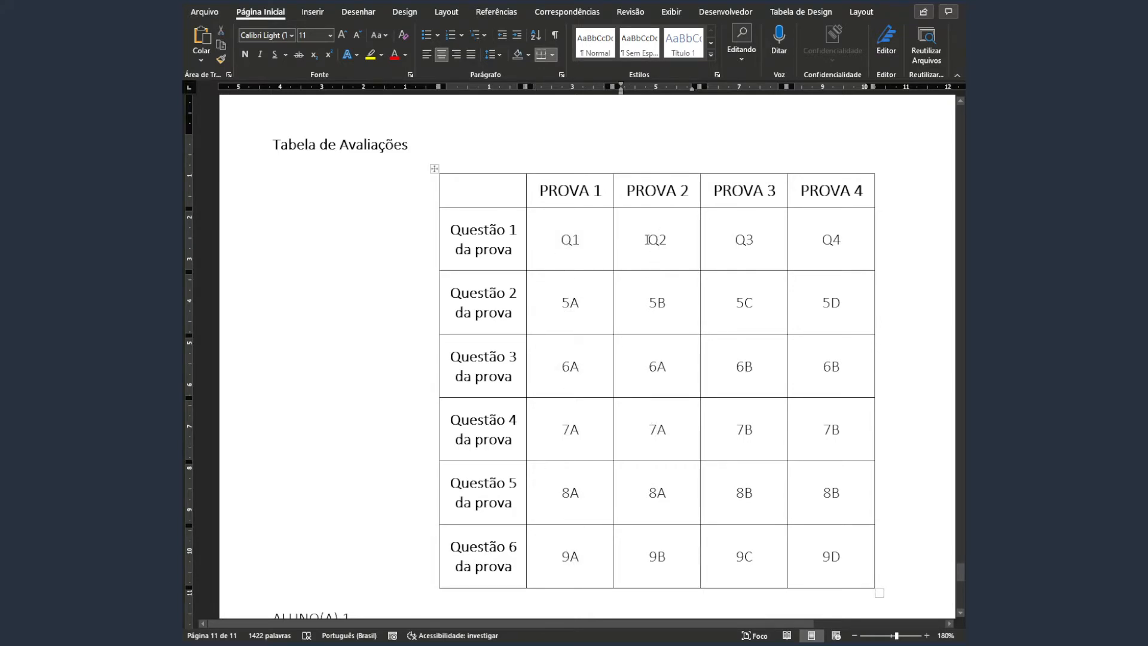
drag(644, 239, 667, 240)
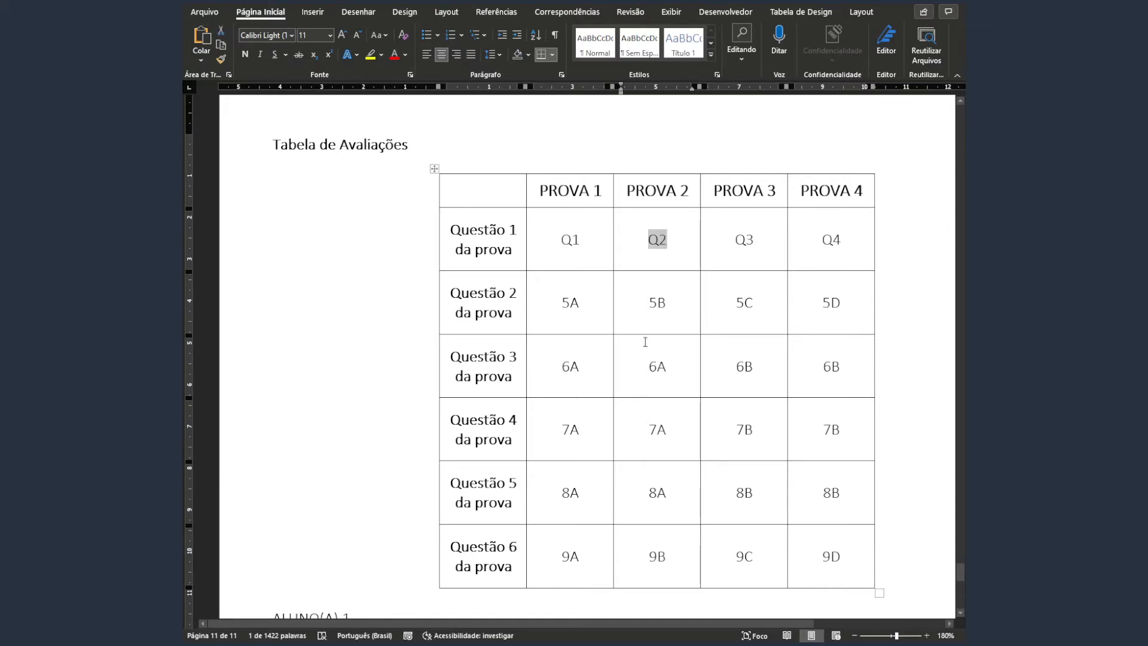
click(643, 284)
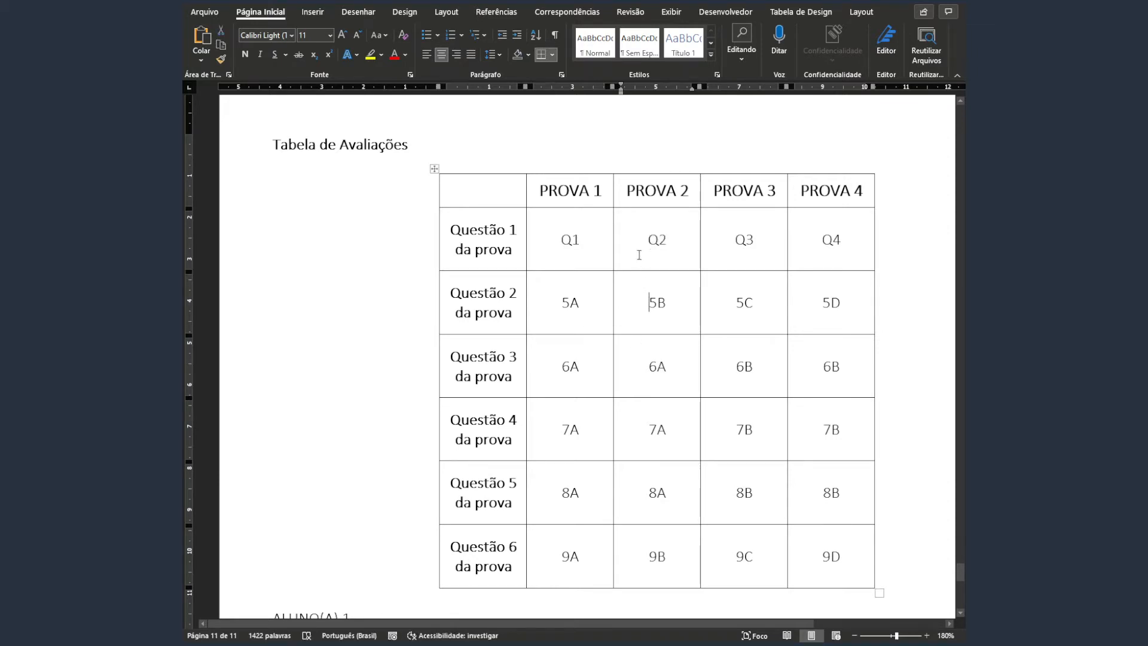
drag(652, 239, 679, 556)
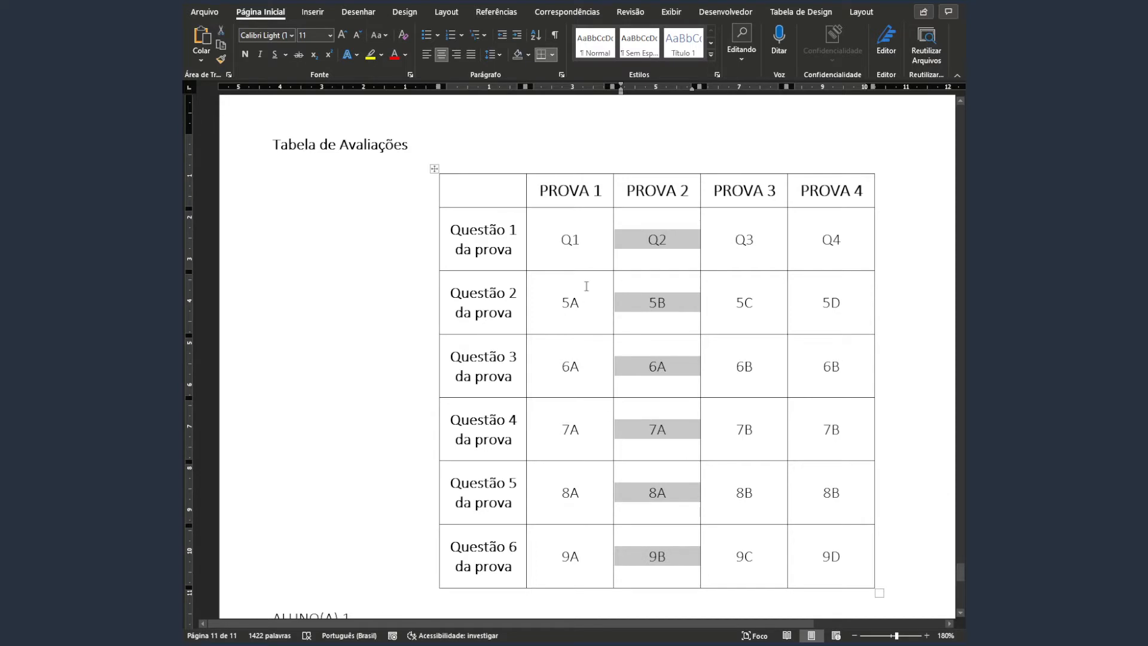
Compare PROVA 1 and PROVA 2 by highlighting the Questão 1 and Questão 2 entries of PROVA 2 and the Questão 3 and Questão 4 entries of PROVA 1.
click(631, 246)
drag(661, 243, 687, 306)
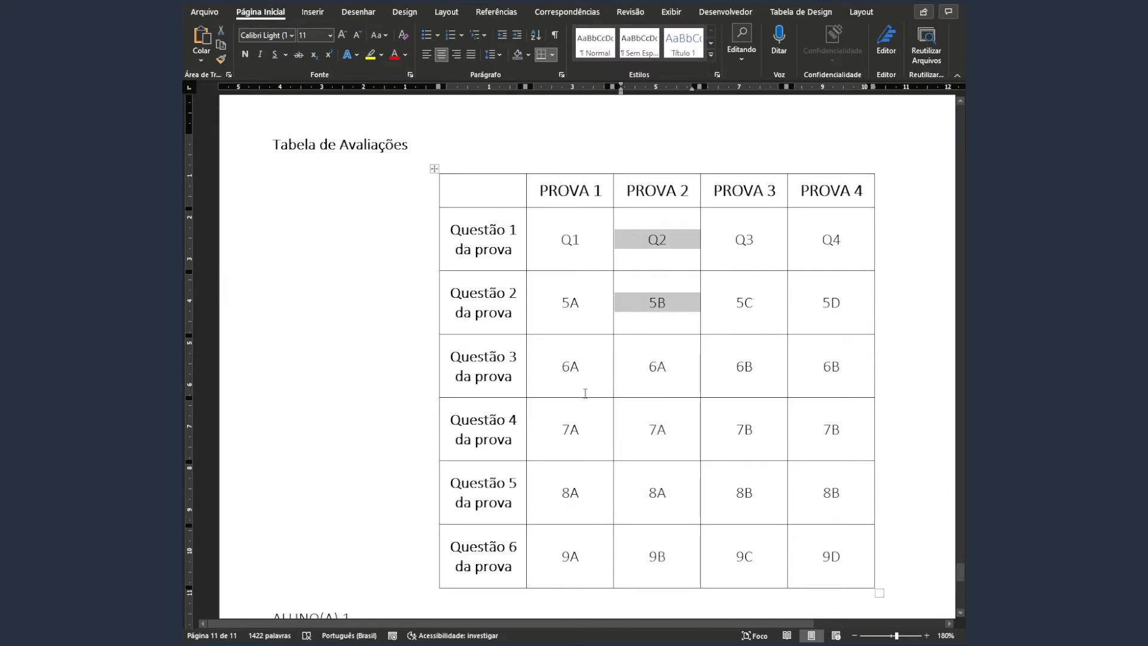
drag(569, 382, 568, 428)
click(568, 434)
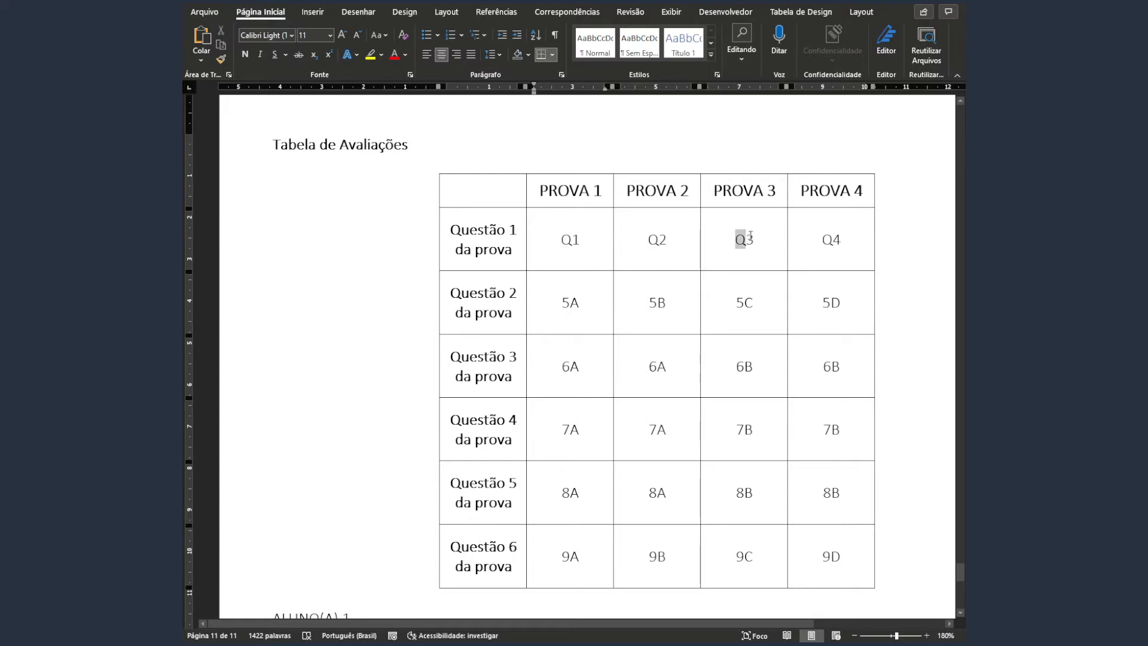
Compare the question sets of PROVA 3 and PROVA 4 by highlighting the entries in each column of the table.
drag(742, 236, 745, 421)
click(729, 263)
click(832, 240)
click(746, 250)
drag(741, 251, 741, 549)
click(744, 304)
drag(834, 239, 838, 533)
click(693, 432)
Highlight the four test headings and the full grid of question codes beneath them to review the whole plan.
drag(557, 190, 835, 194)
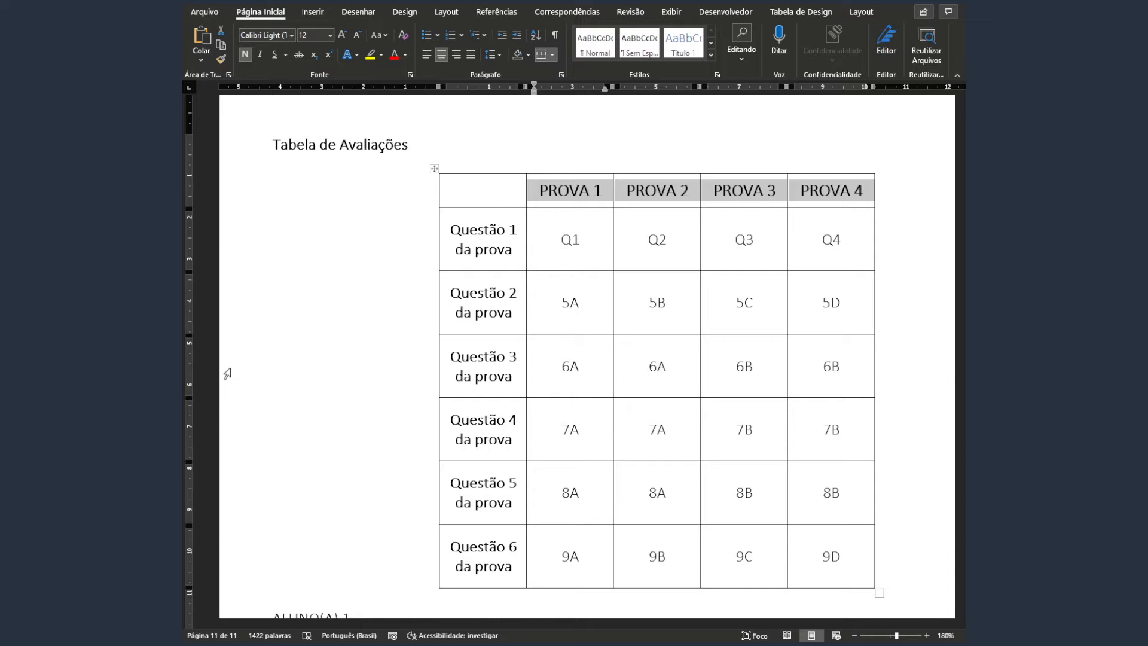
click(580, 302)
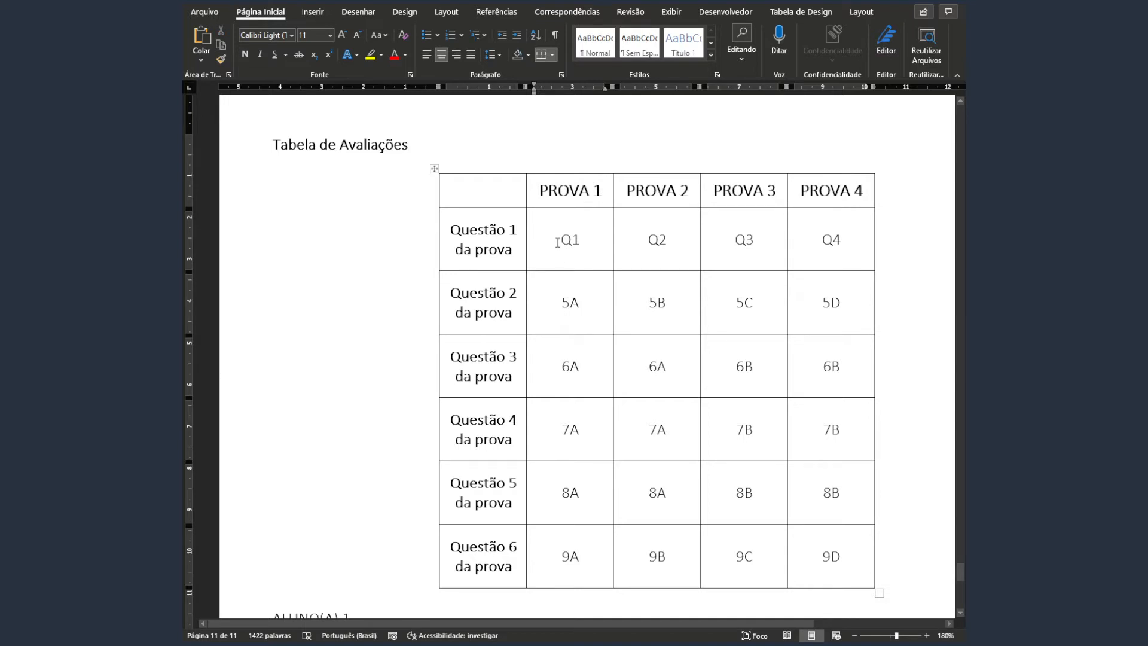
drag(558, 242, 809, 559)
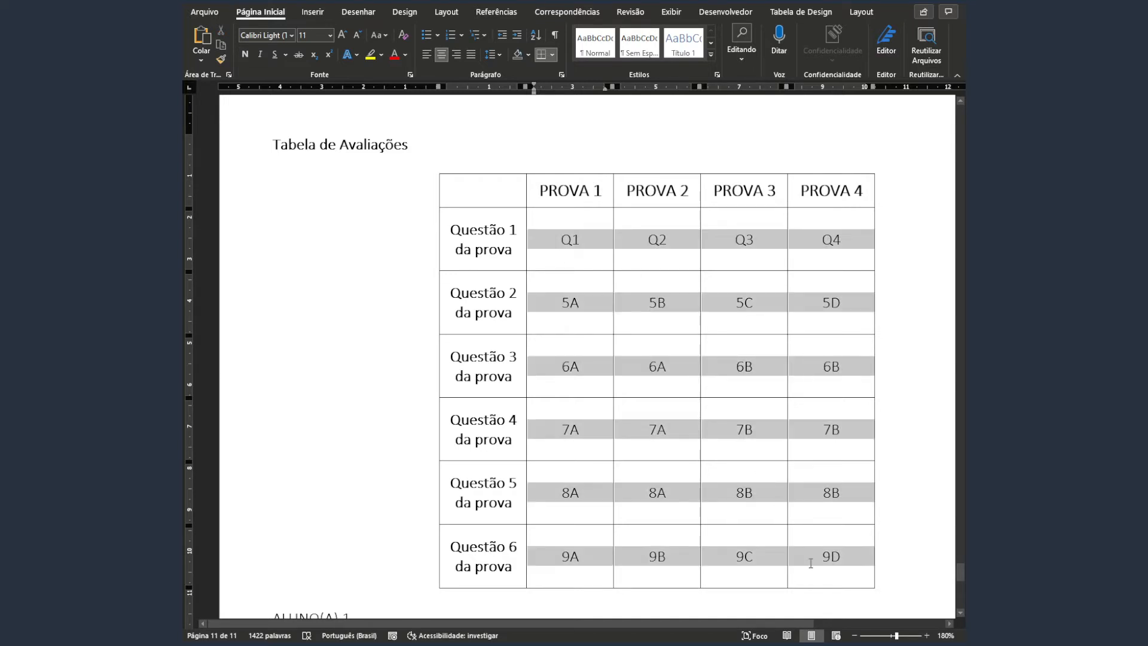
click(720, 566)
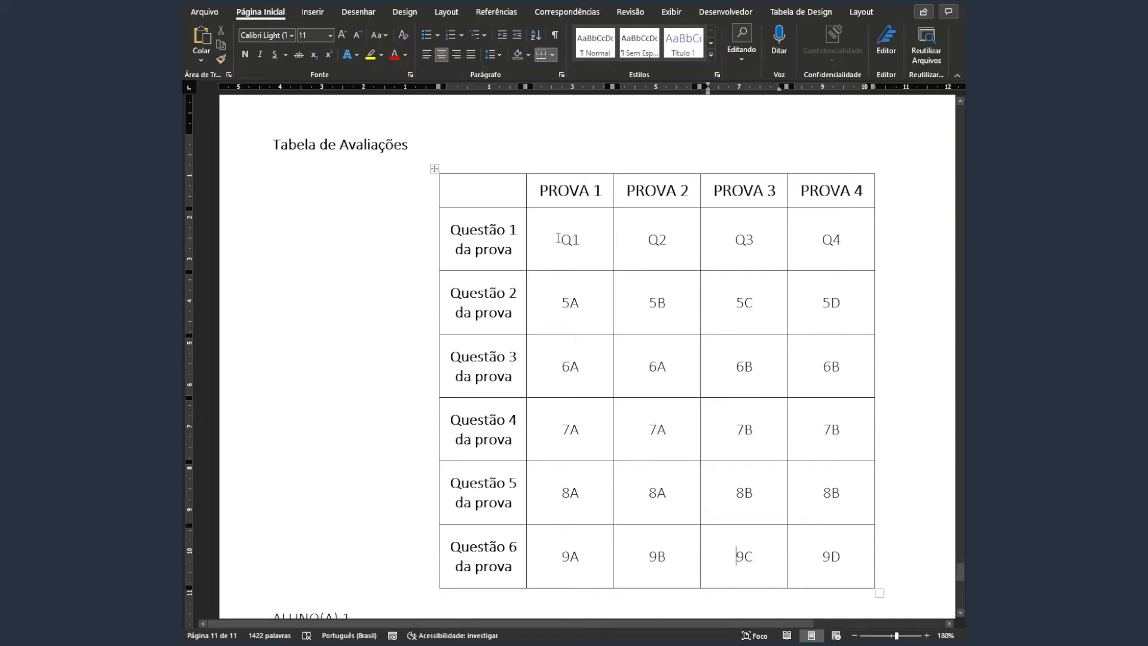
Compare the Questão 4 and Questão 5 entries shared by PROVA 1 and PROVA 2 with those shared by PROVA 3 and PROVA 4.
mouse_move(558, 238)
mouse_down()
mouse_move(661, 264)
mouse_move(659, 518)
mouse_up()
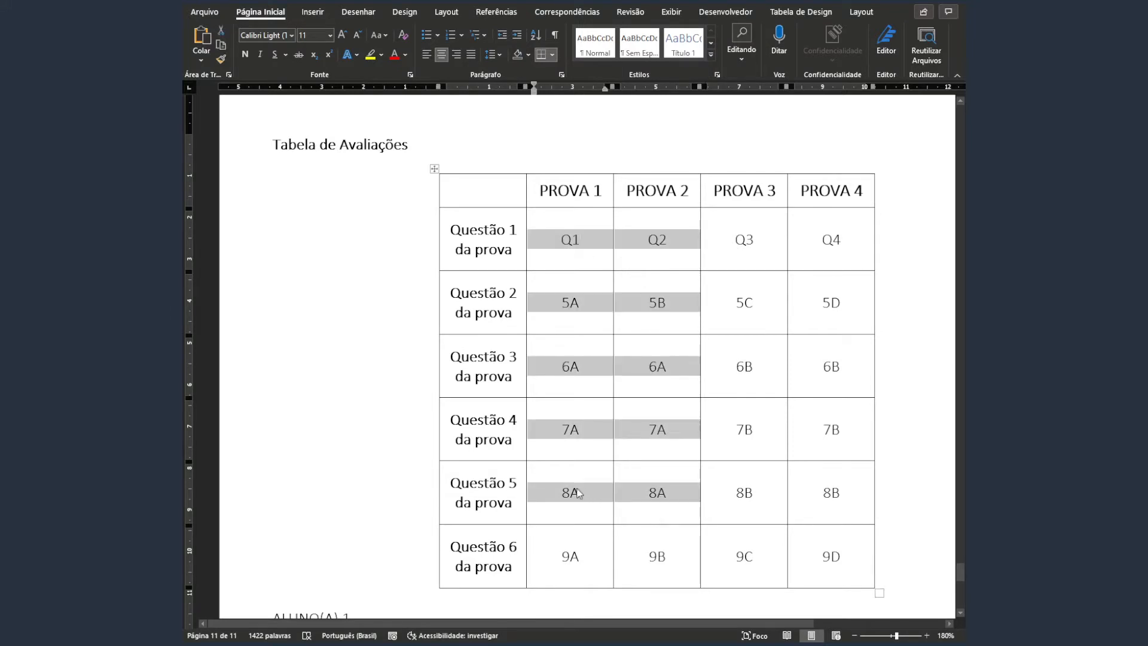
drag(561, 429, 665, 488)
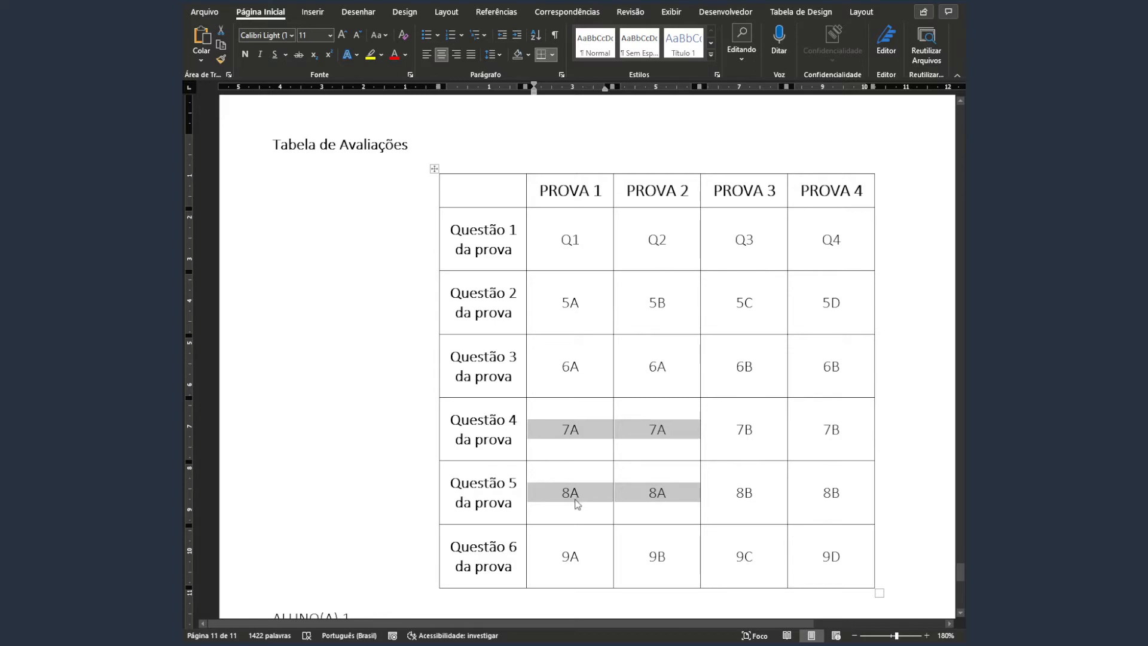
drag(449, 419, 505, 495)
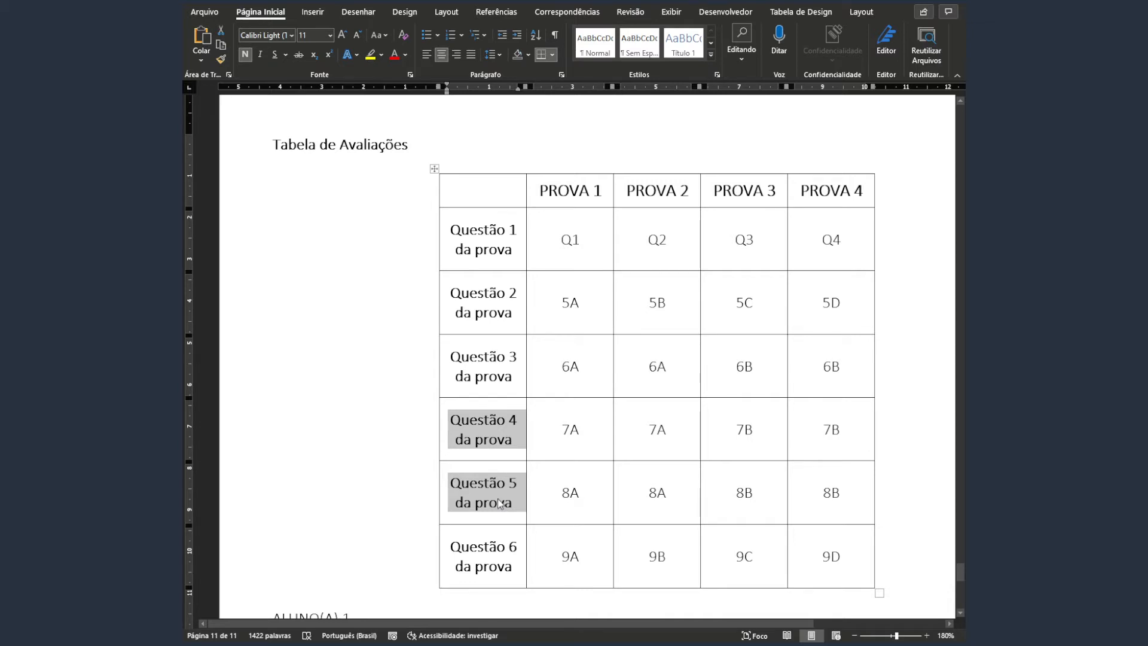
click(564, 505)
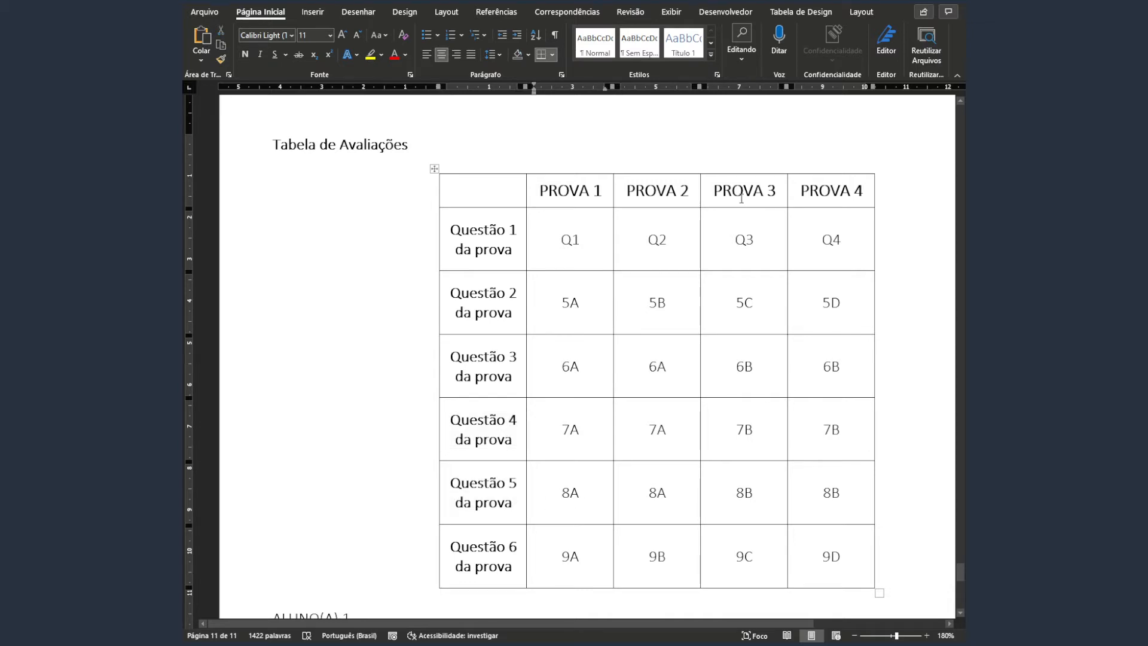
drag(736, 195, 834, 494)
drag(730, 428, 837, 485)
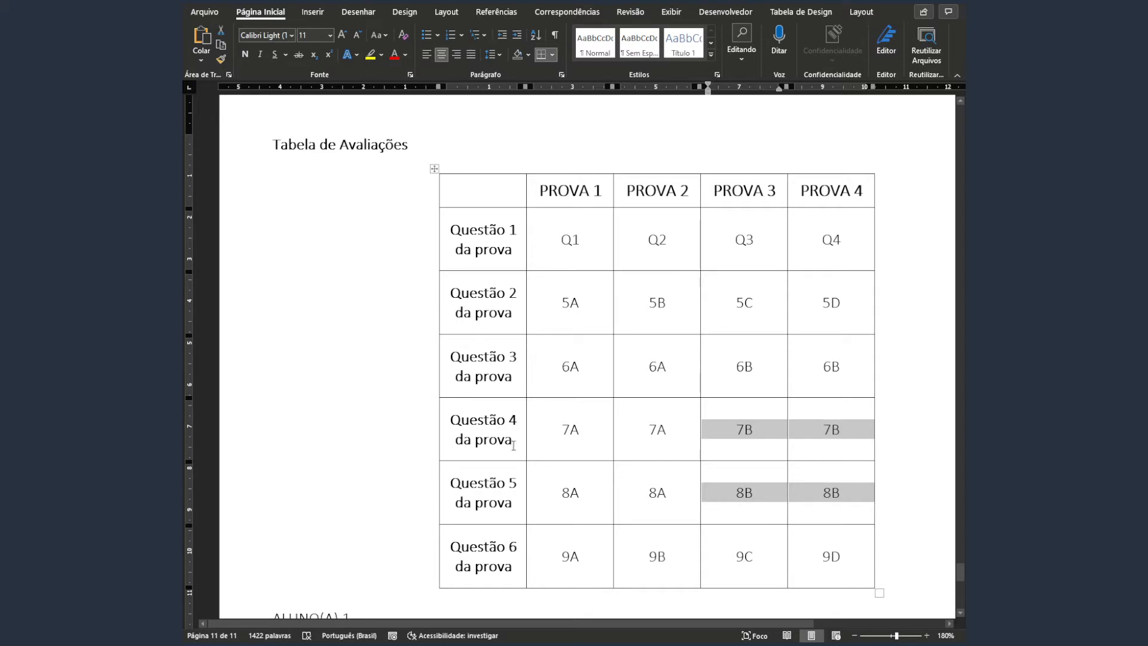
drag(460, 425, 503, 492)
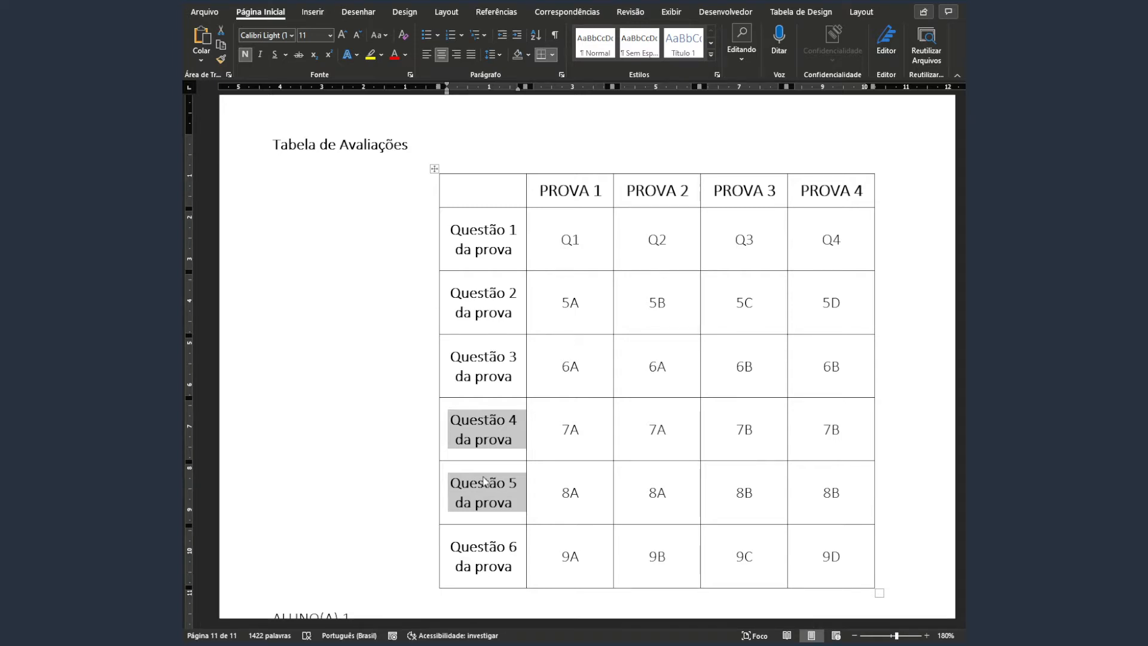
Compare the Questão 1, Questão 6 and Questão 2 rows across all four tests.
click(480, 242)
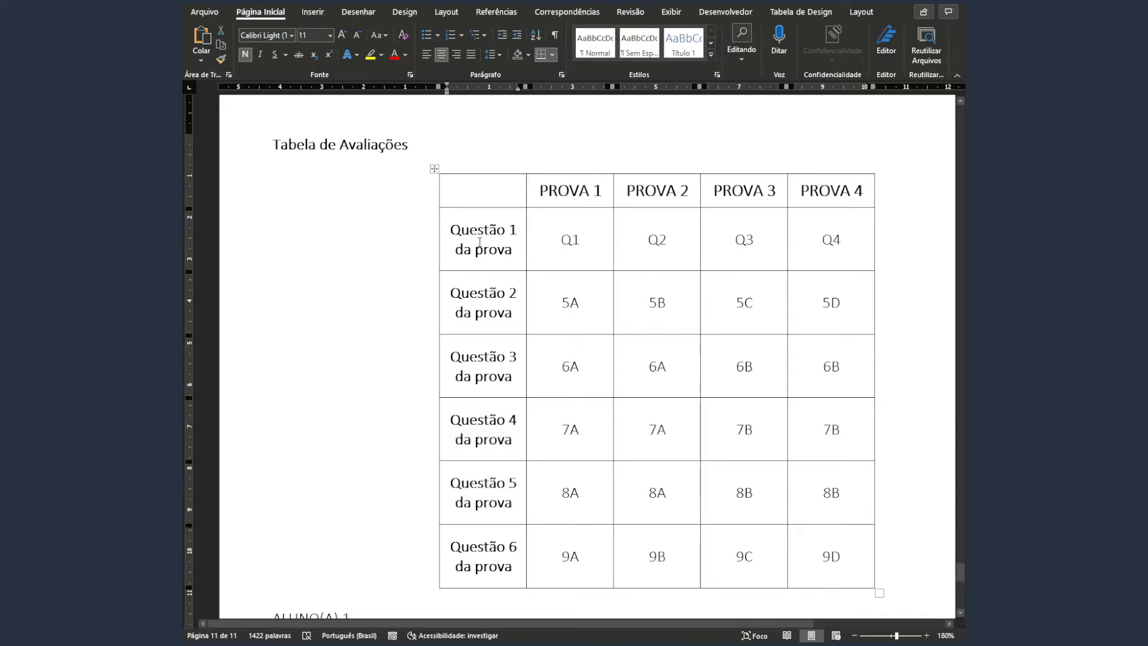
drag(480, 242, 819, 249)
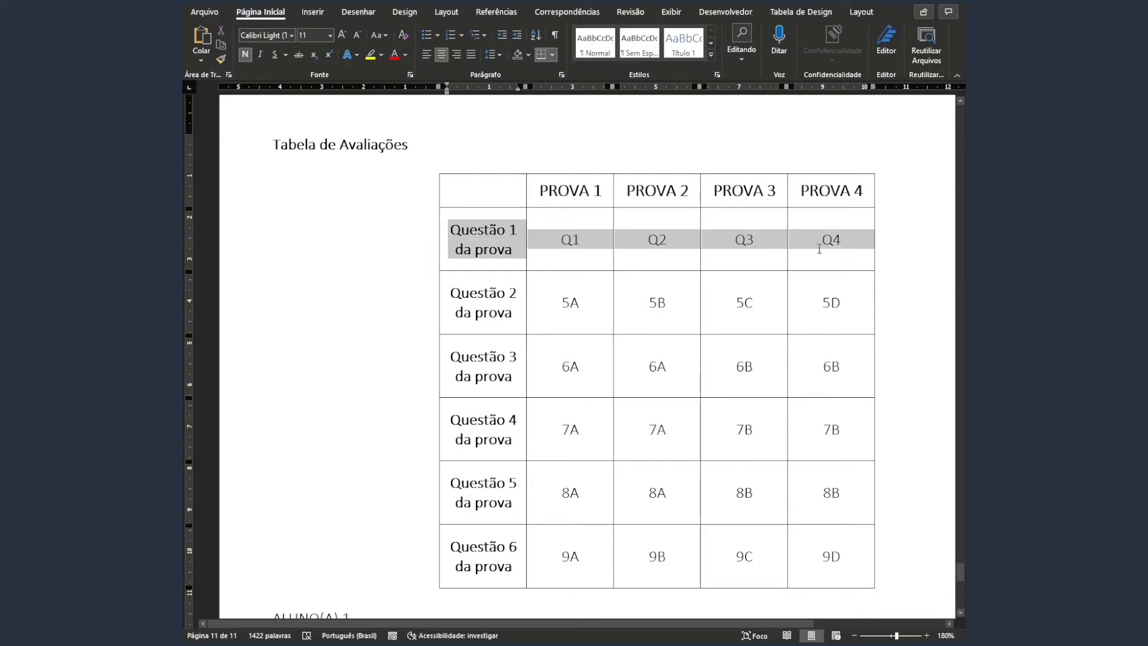
click(529, 298)
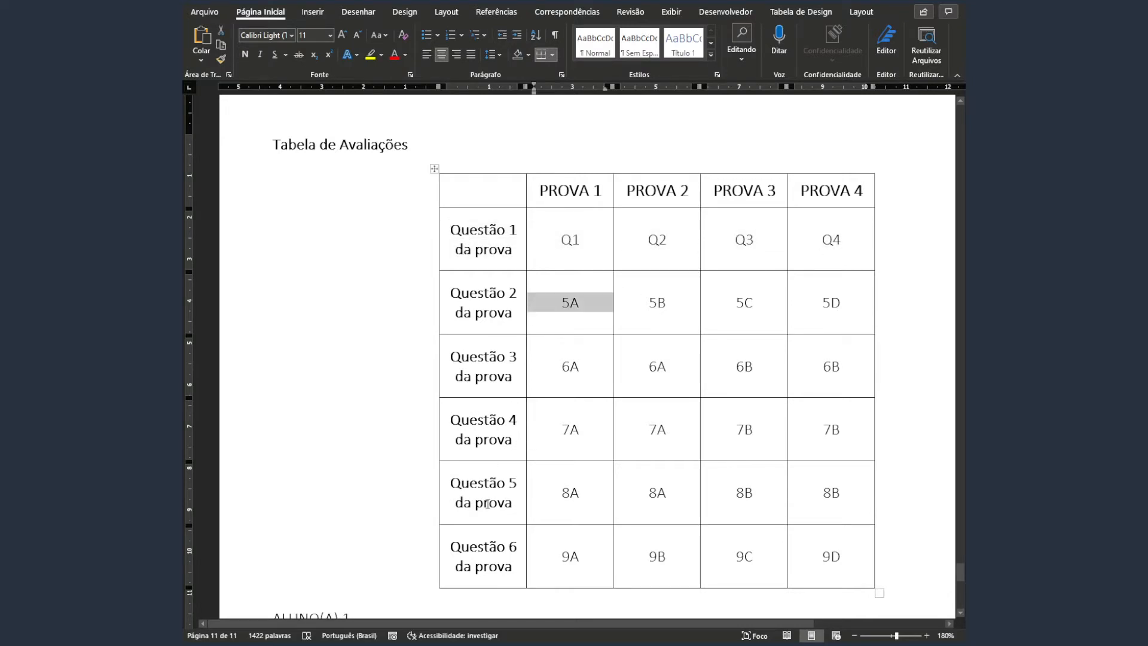
drag(474, 546, 802, 559)
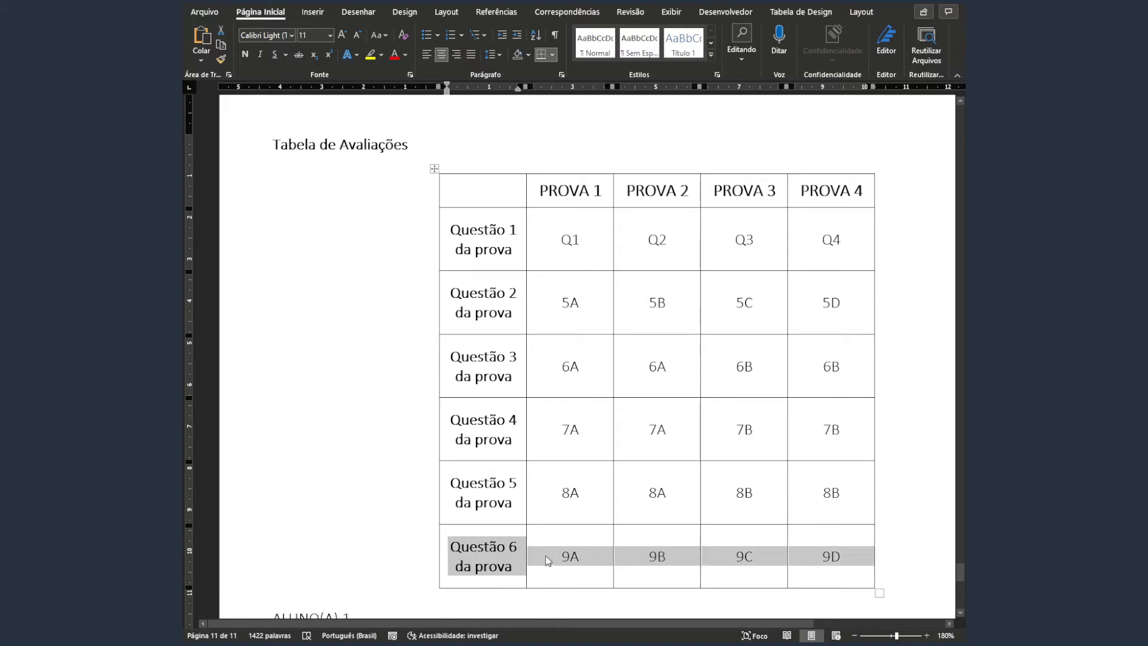
drag(466, 316, 835, 313)
click(663, 425)
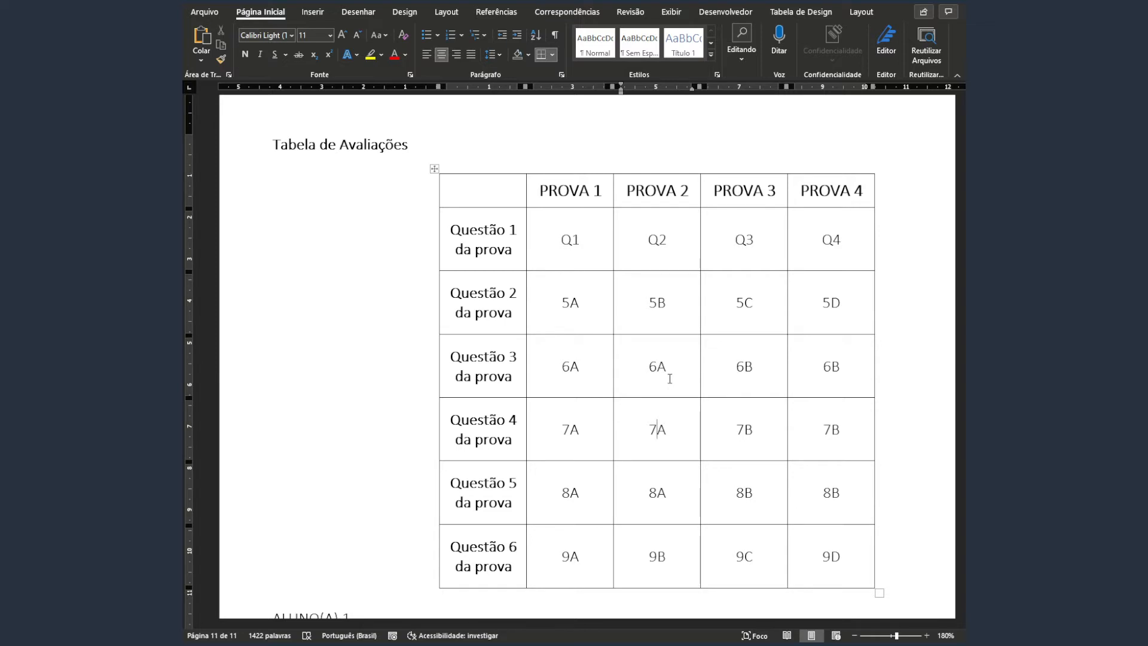
click(658, 430)
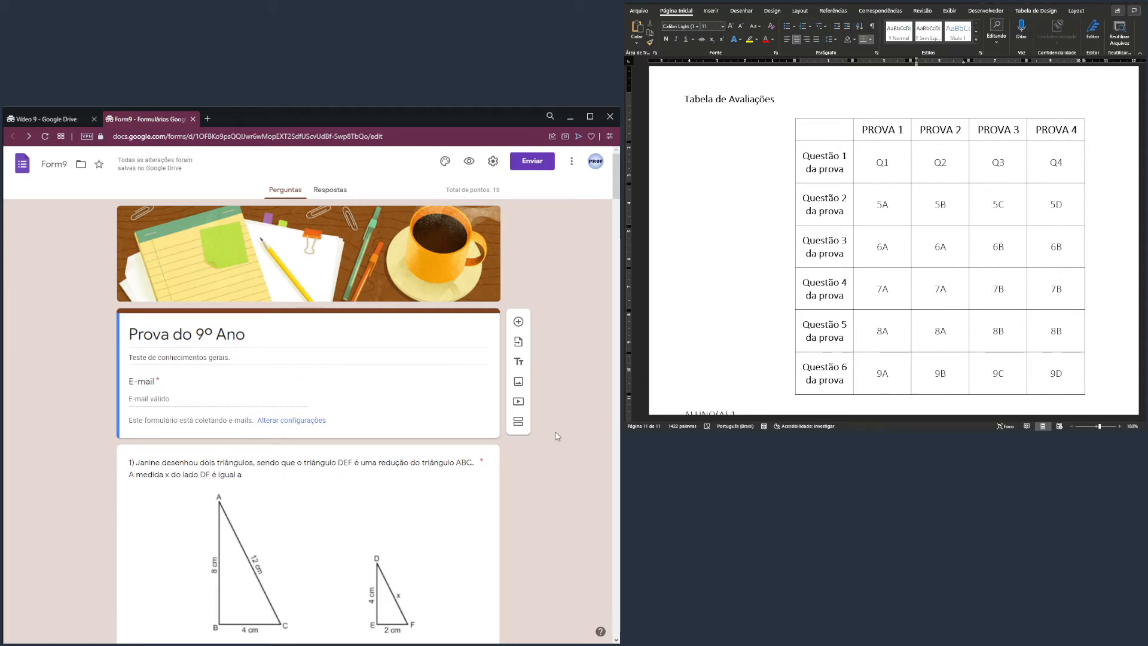
Add a section right after the "Prova do 9º Ano" header block of the form and title it "Prova 1".
triple_click(268, 341)
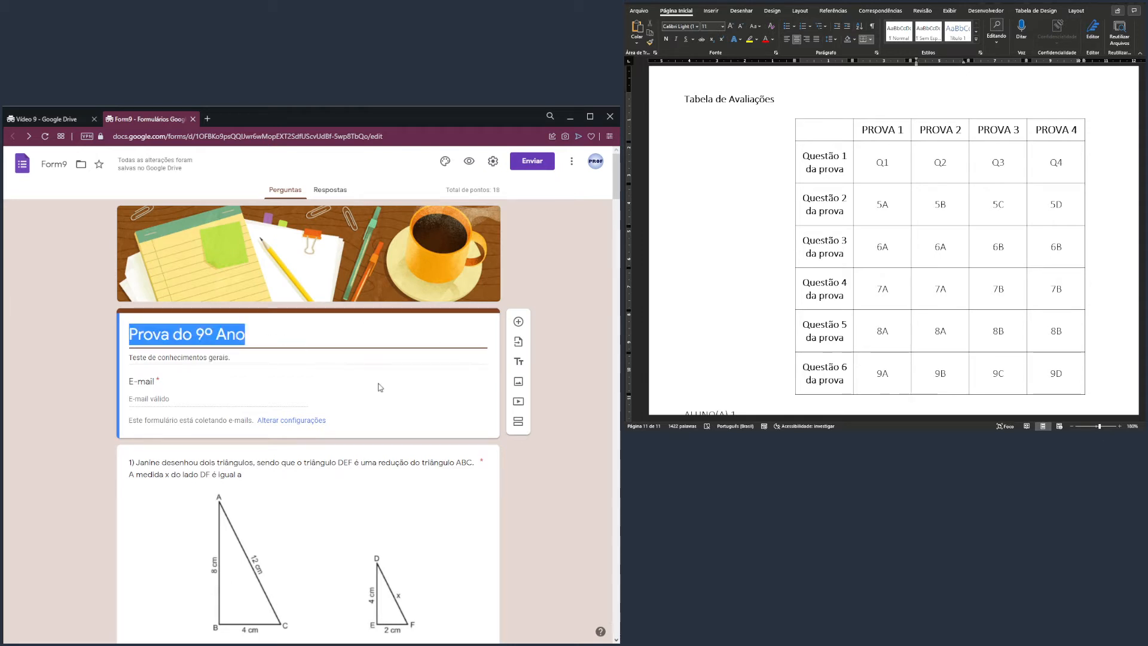
click(586, 377)
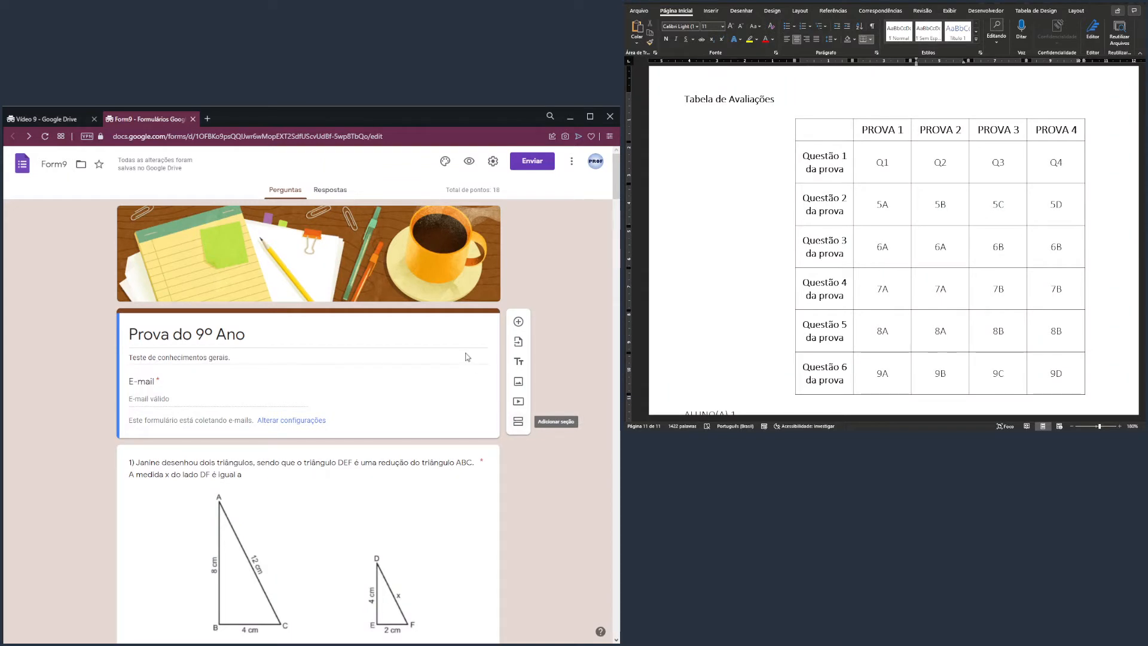
triple_click(235, 357)
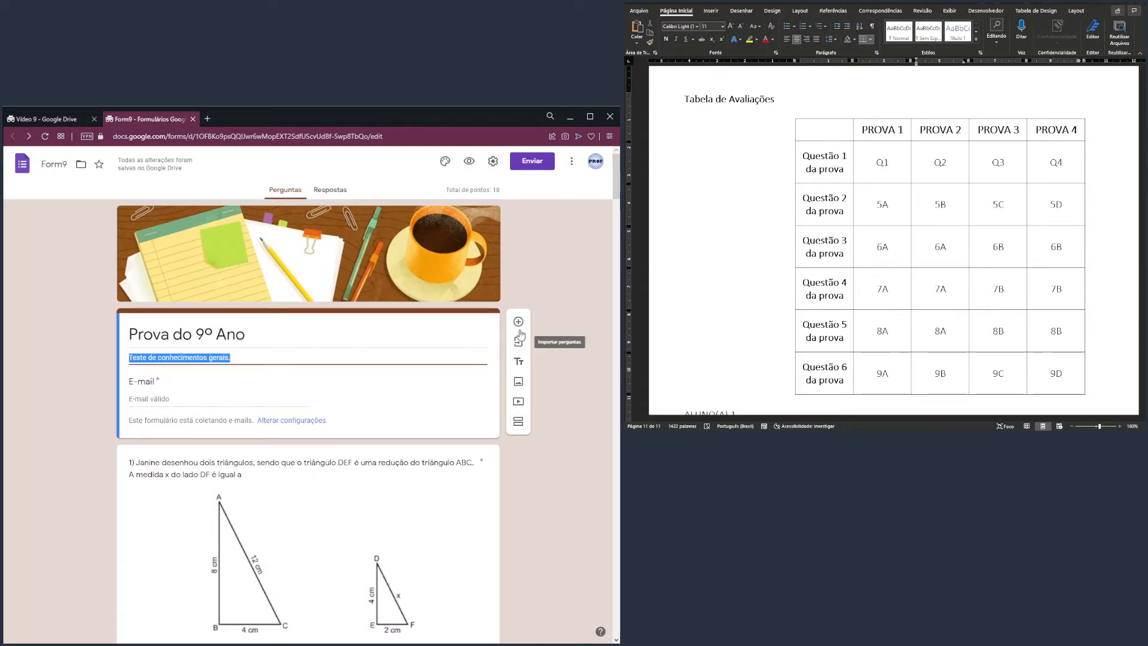
click(519, 422)
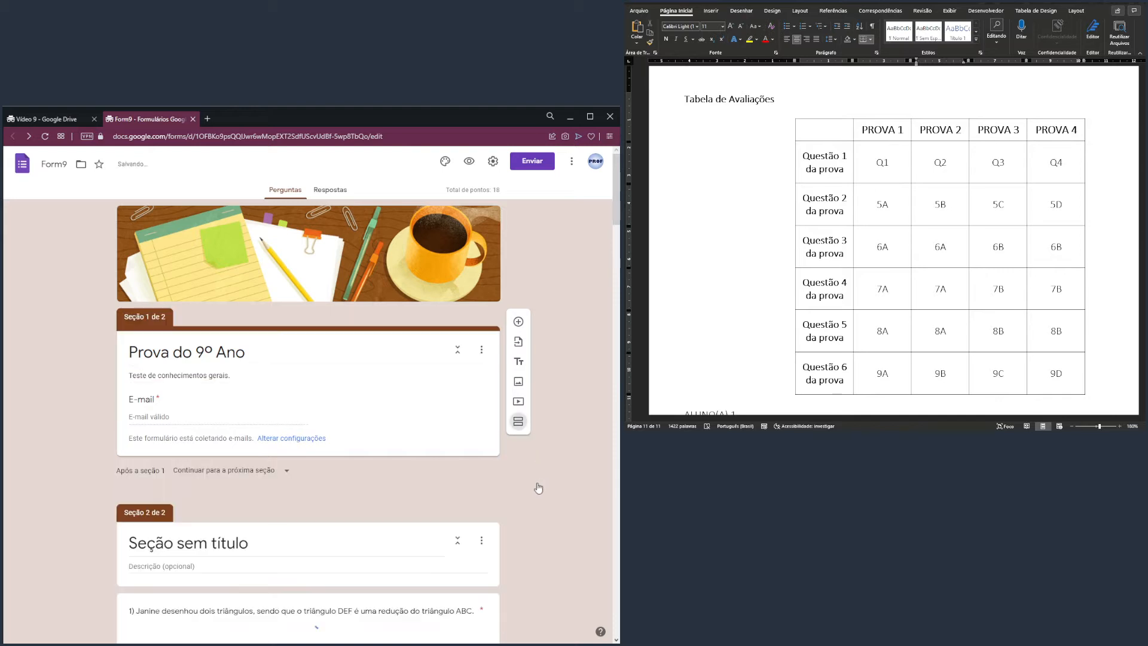
scroll(235, 489, down, 2)
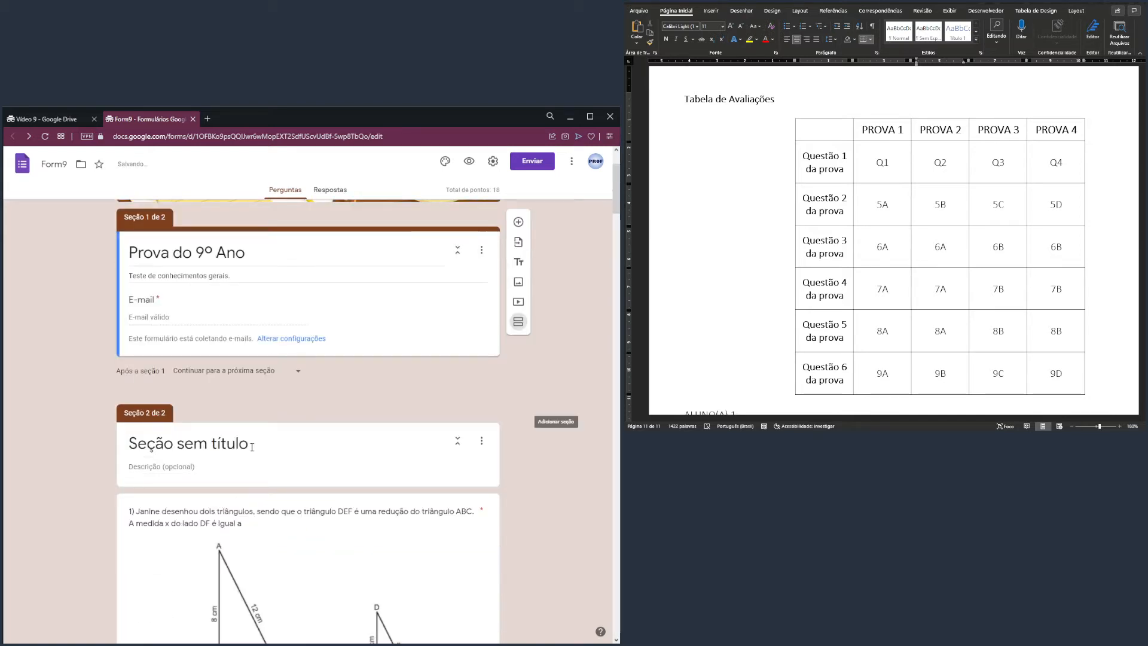
double_click(150, 443)
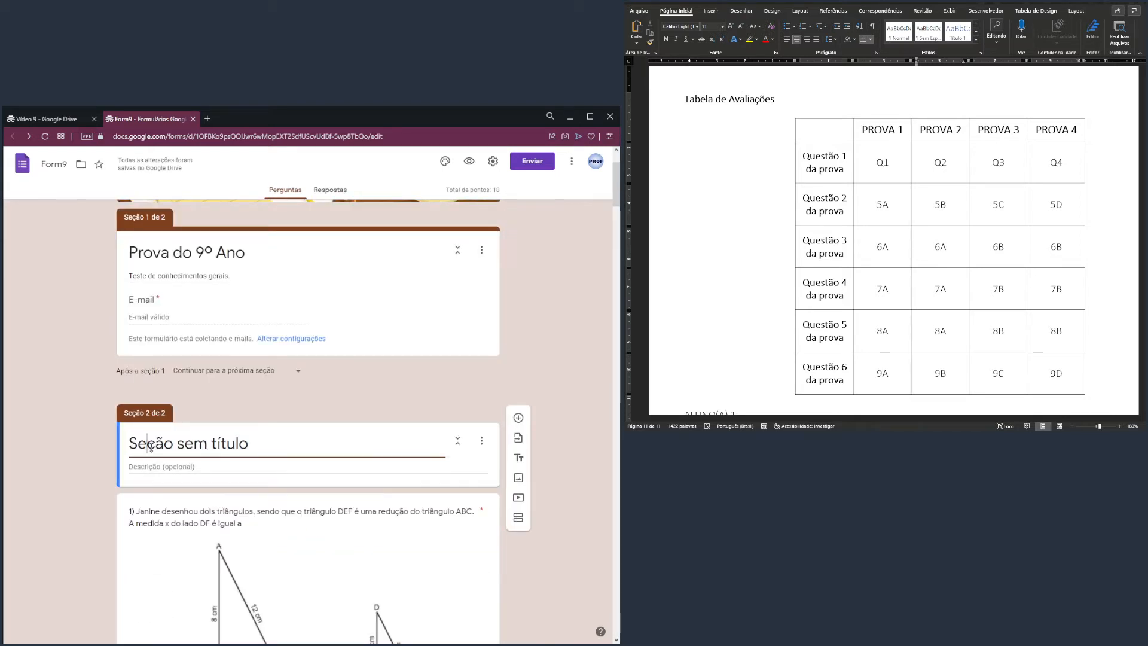
drag(249, 443, 111, 446)
text(Prova 1)
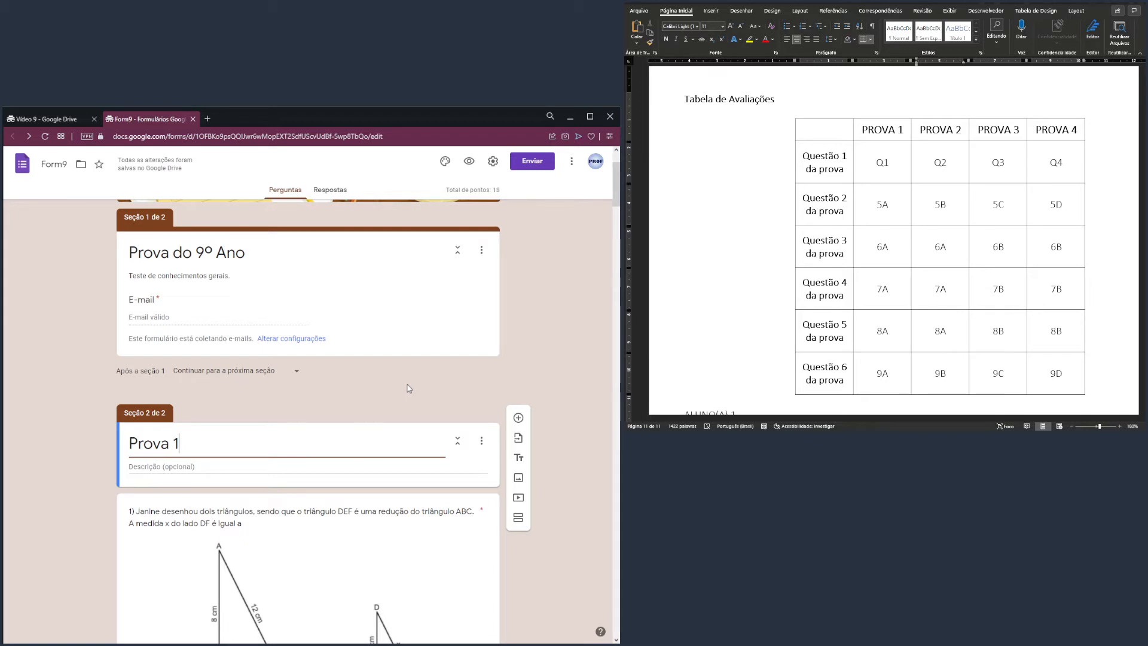
Add a section after "Prova 1" and title it "Prova 2".
click(519, 517)
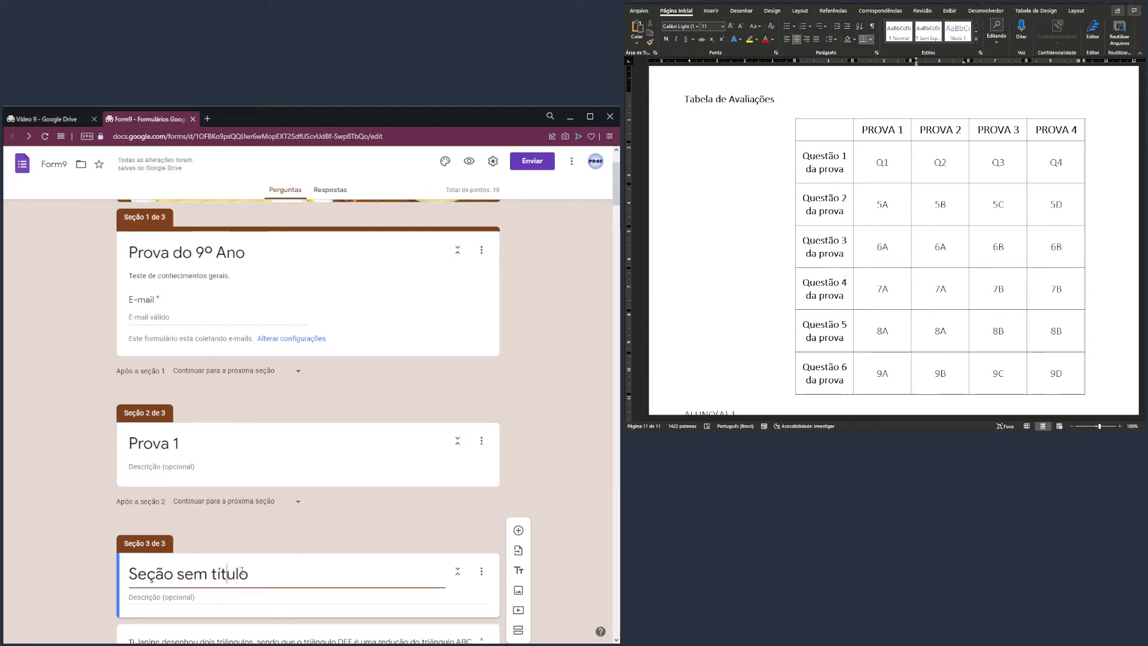
text(Po)
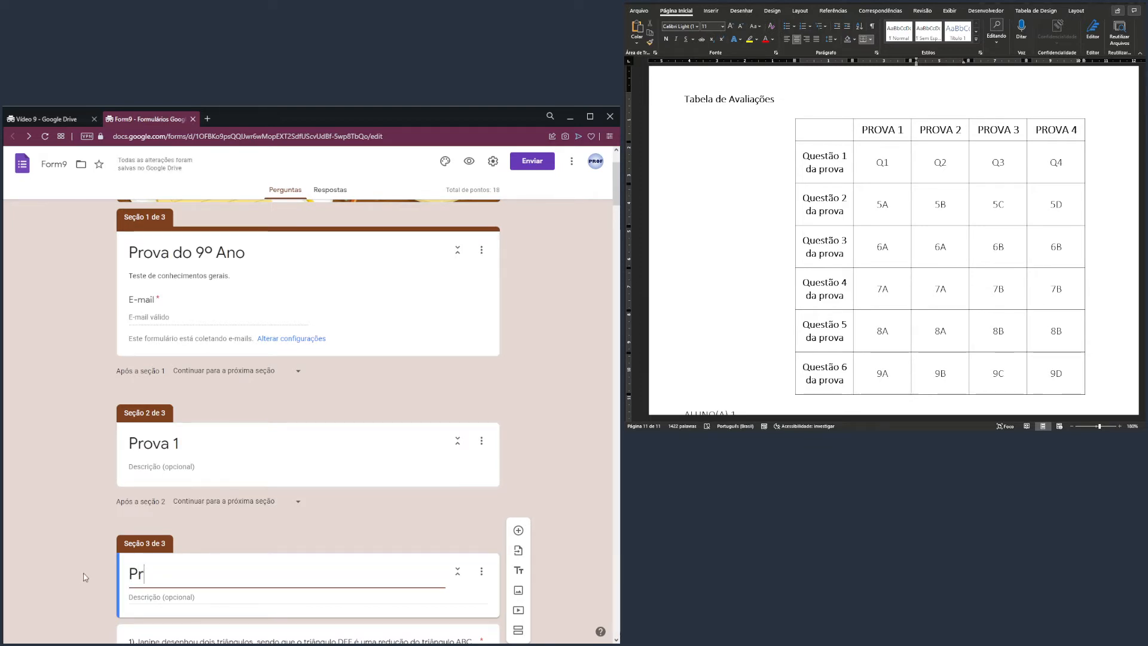
text(ova 2)
Add a section after "Prova 2" and title it "Prova 3".
scroll(363, 464, down, 2)
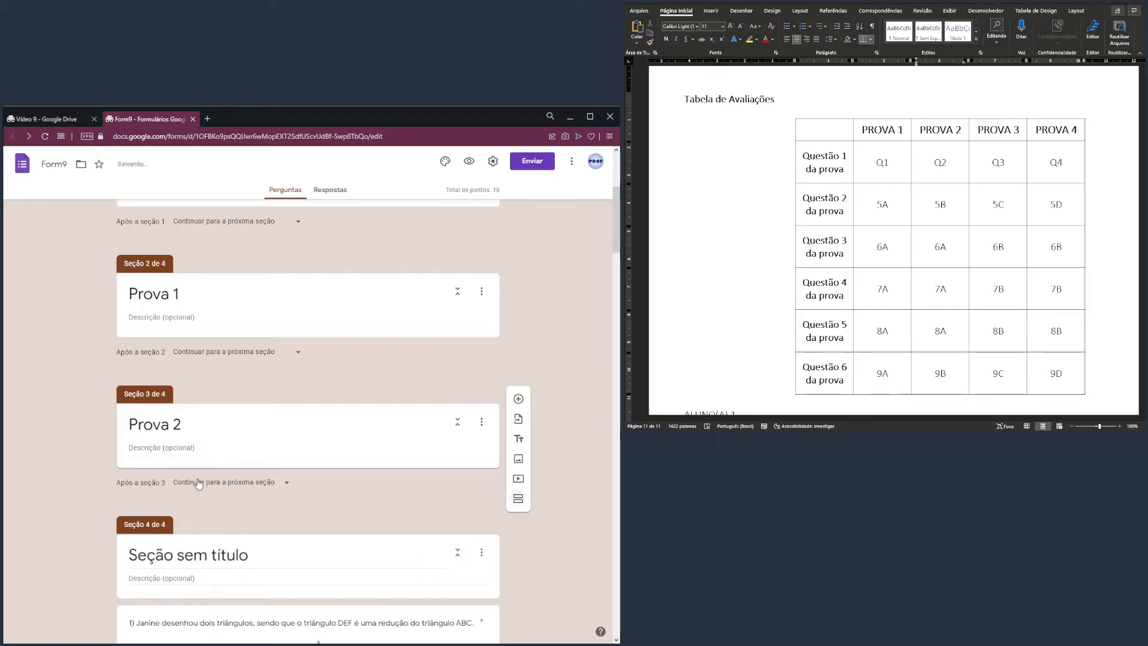
click(254, 556)
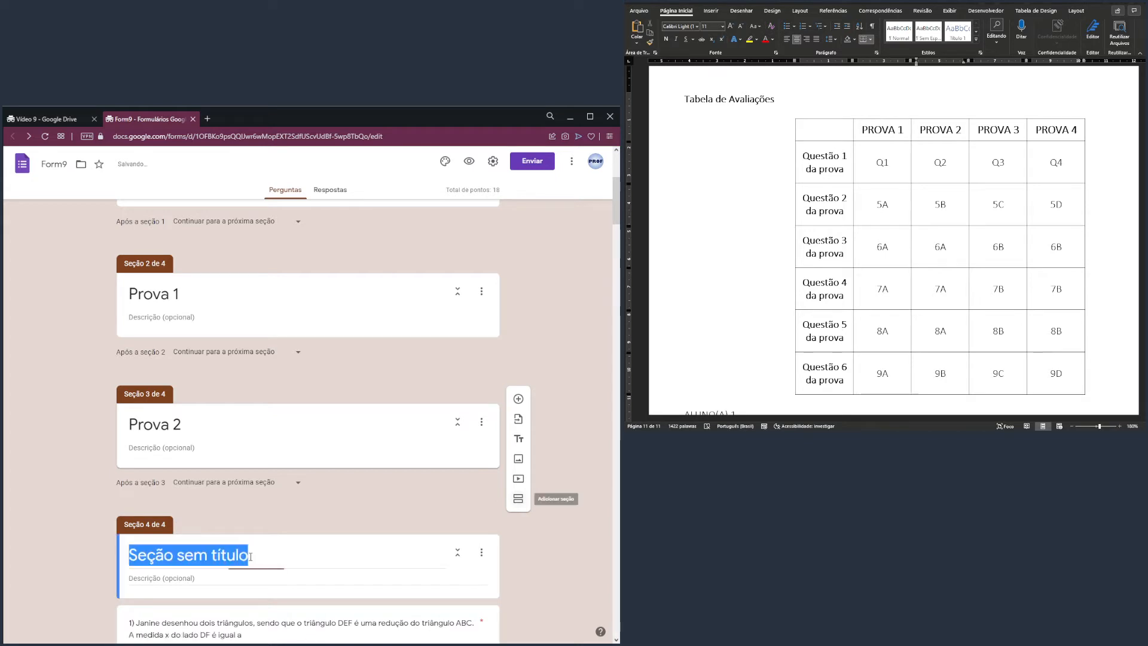
text(Prova 3)
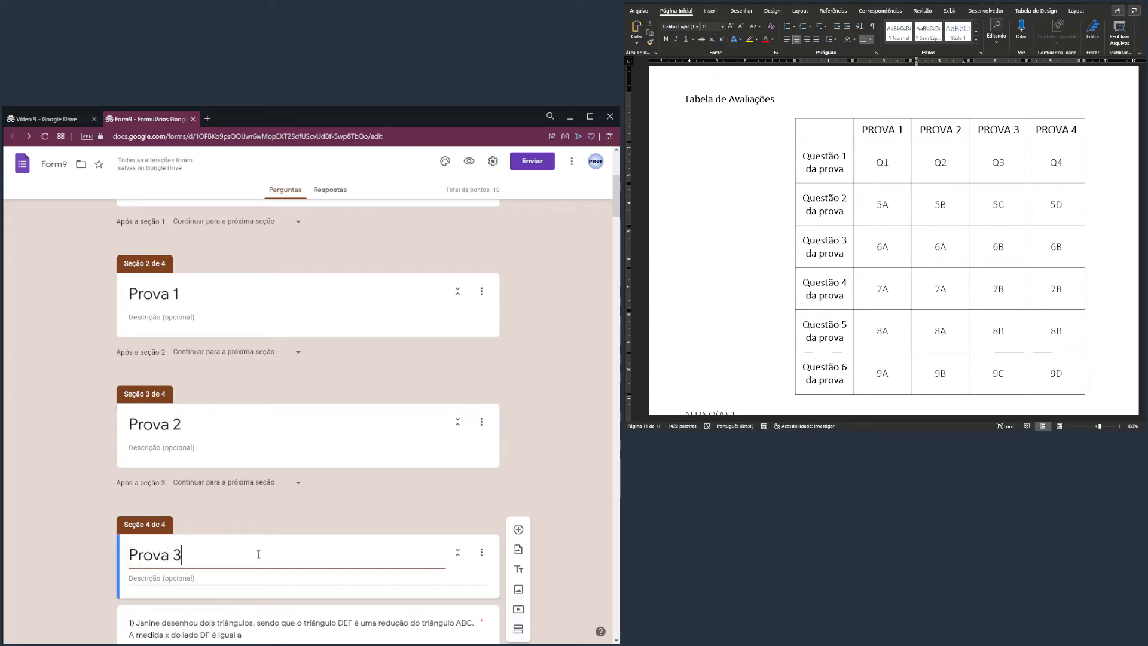
Add a section after "Prova 3" and title it "Prova 4".
scroll(516, 537, down, 2)
click(516, 534)
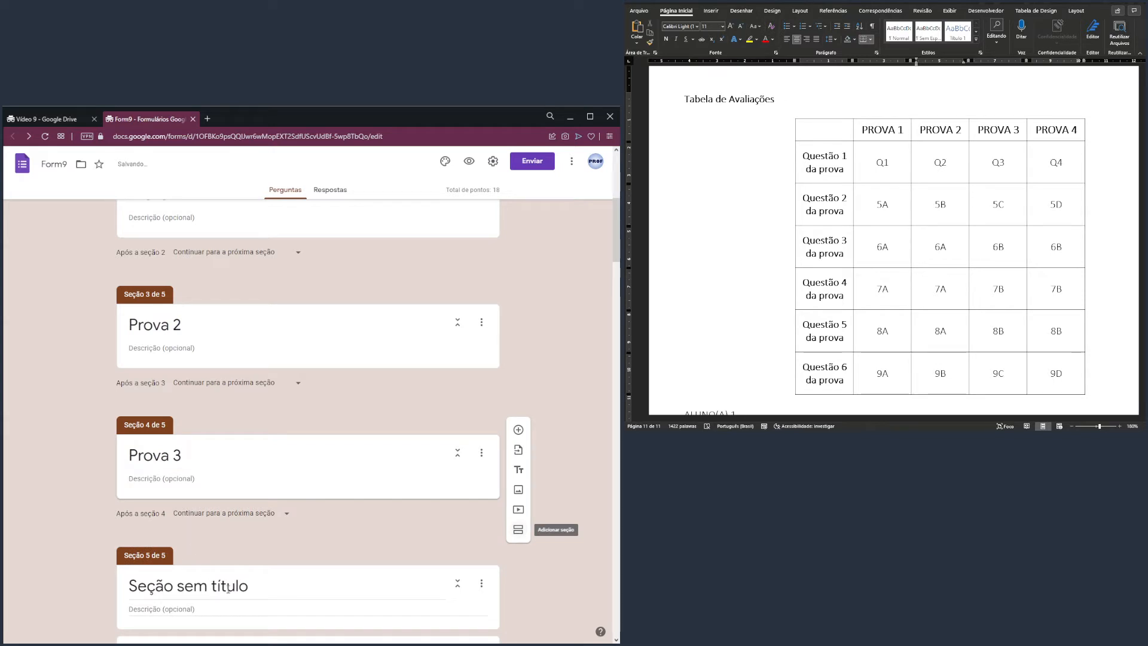
text(Prova )
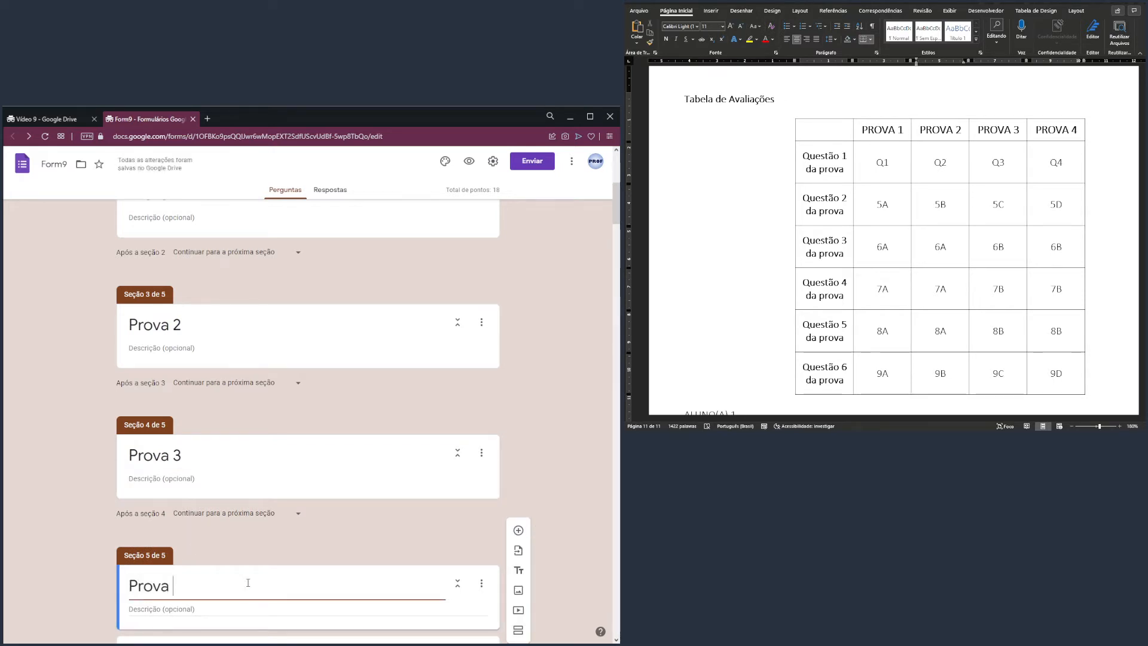
text(4)
click(594, 584)
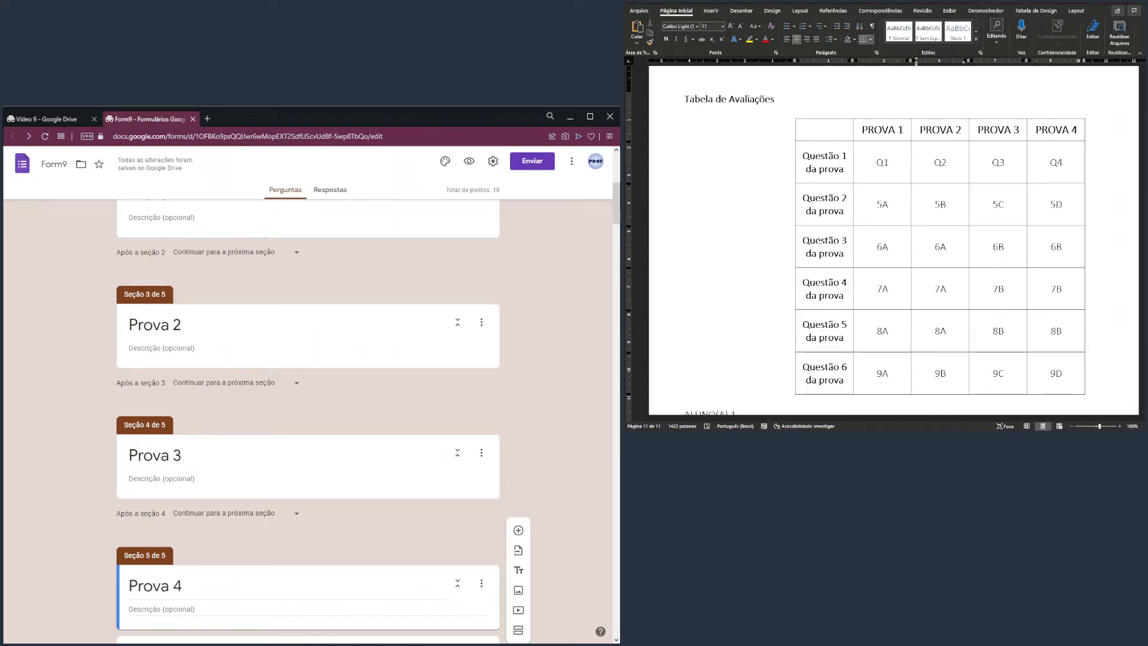
Move question 1, about Janine's two triangles, from the end of the form into the "Prova 1" section.
drag(879, 157, 888, 373)
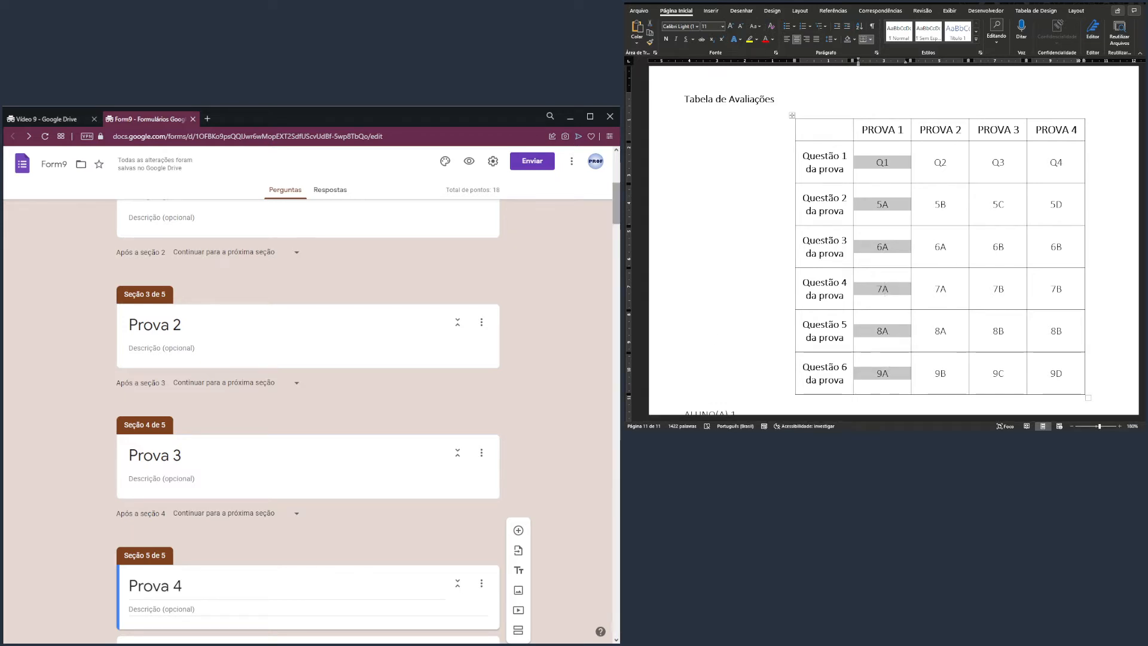
drag(615, 203, 613, 239)
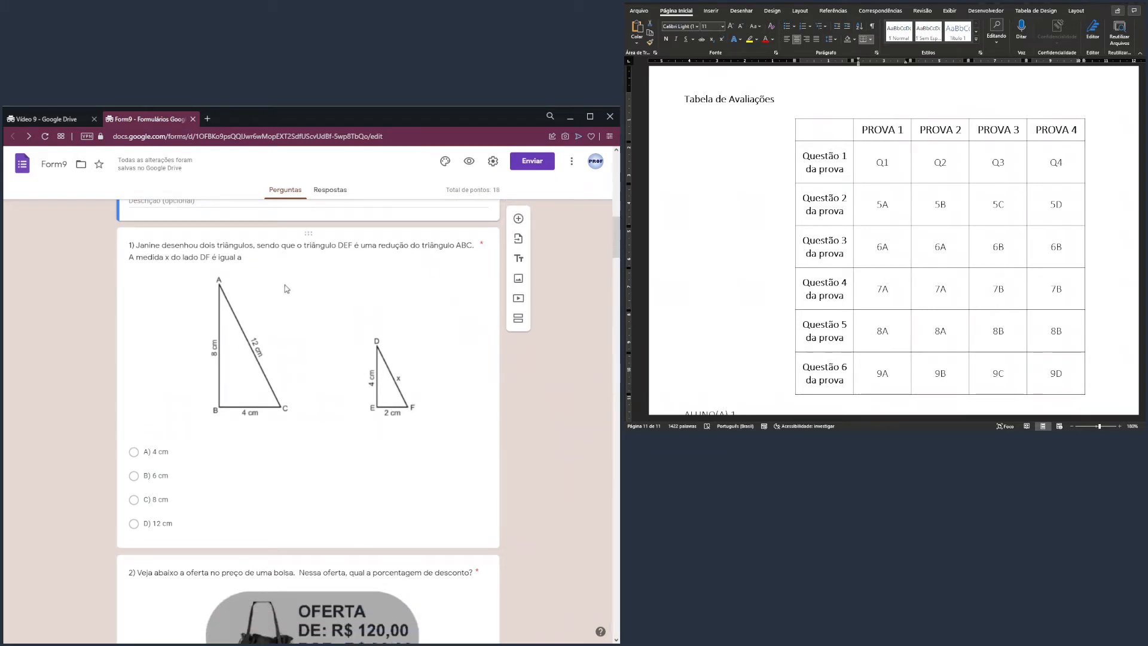
click(336, 314)
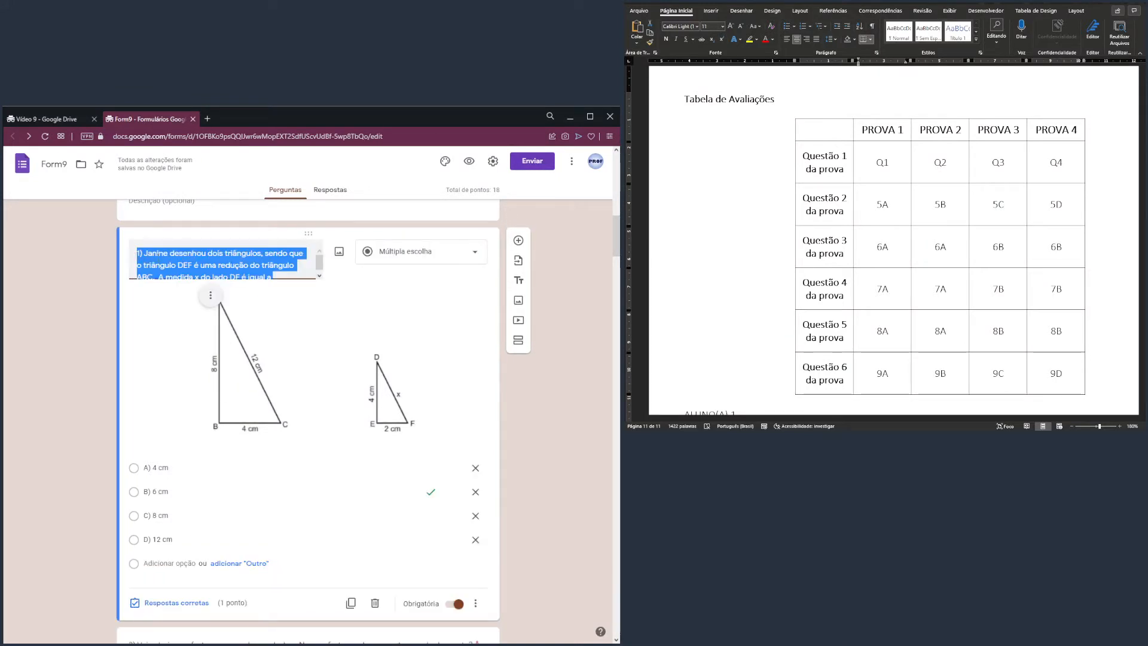
click(585, 399)
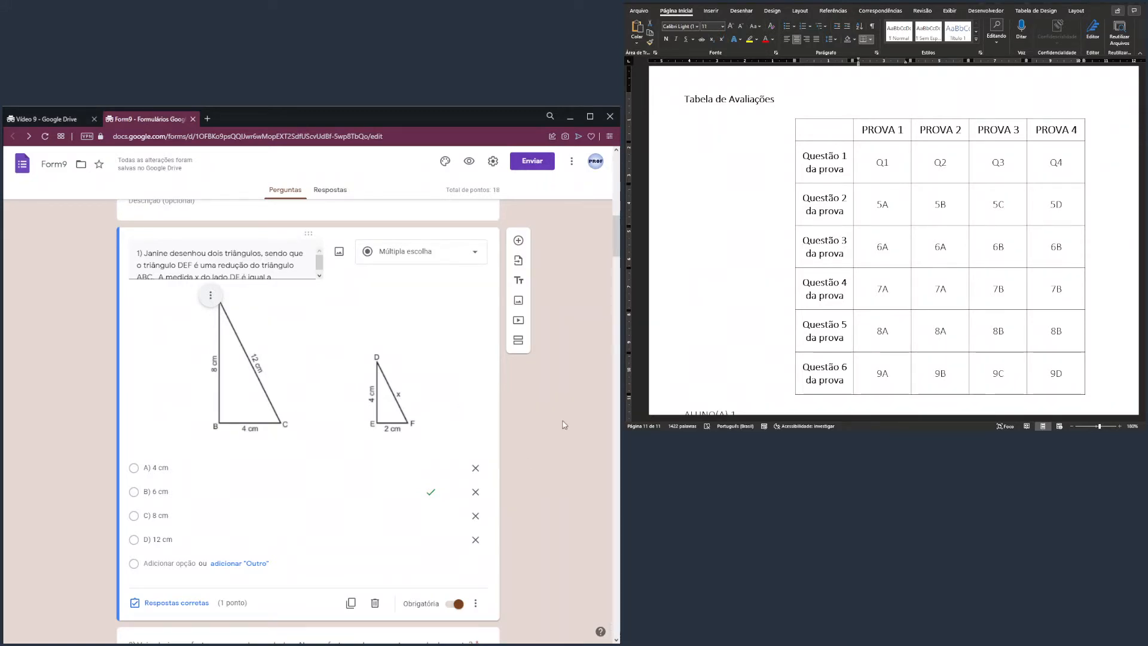
scroll(565, 425, up, 2)
scroll(519, 367, up, 3)
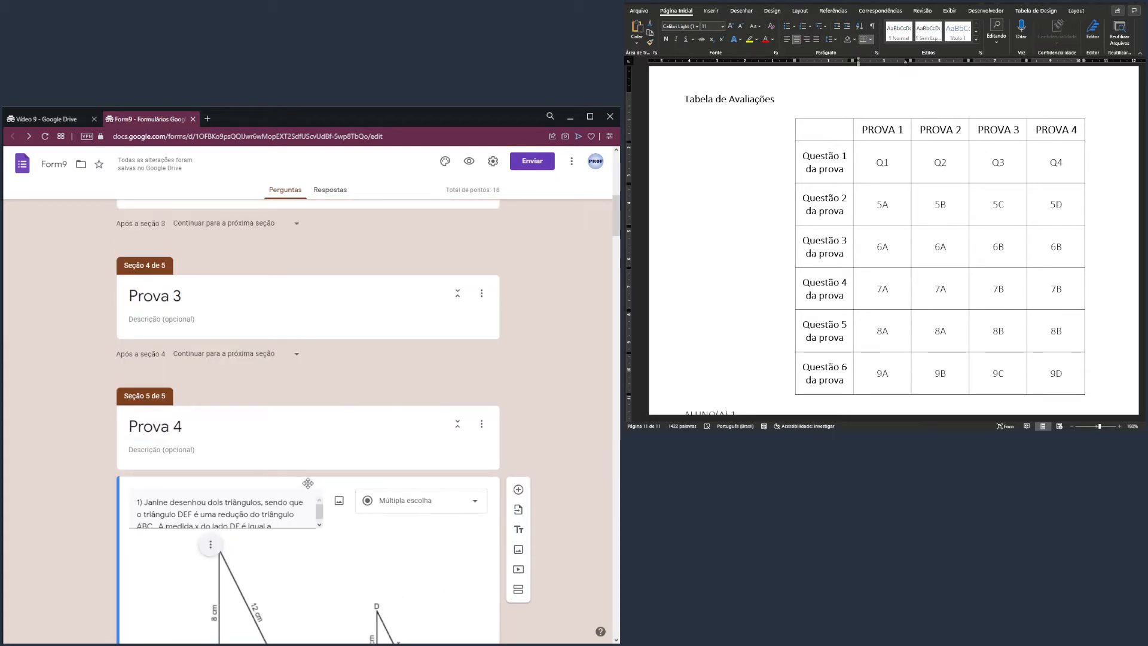
drag(307, 484, 282, 306)
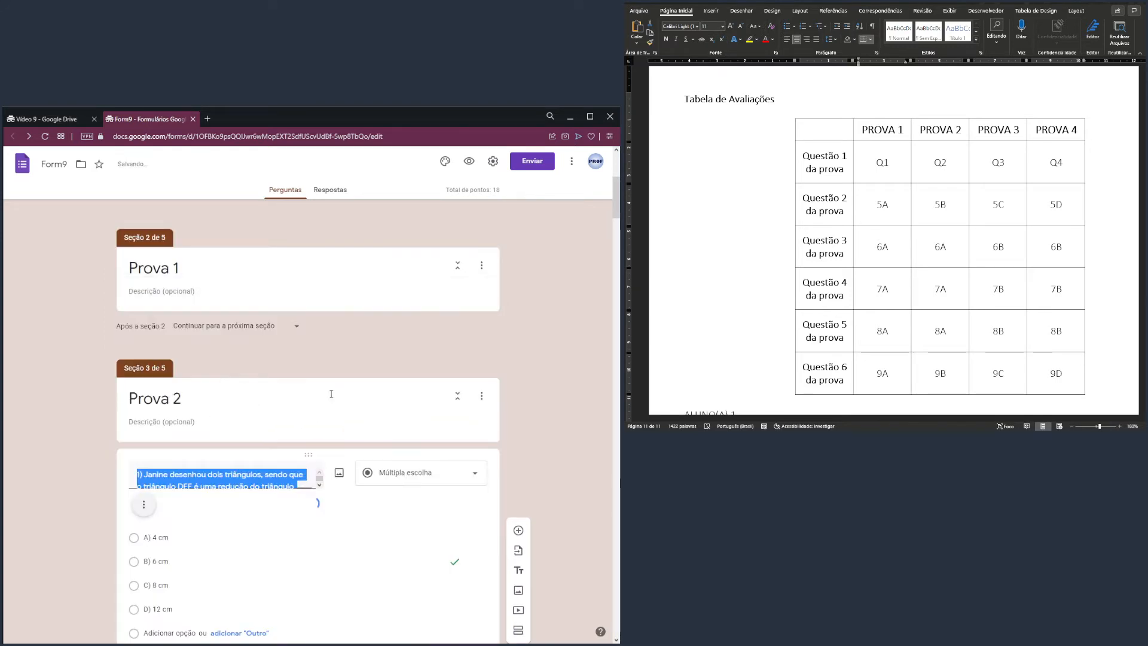
drag(309, 456, 263, 401)
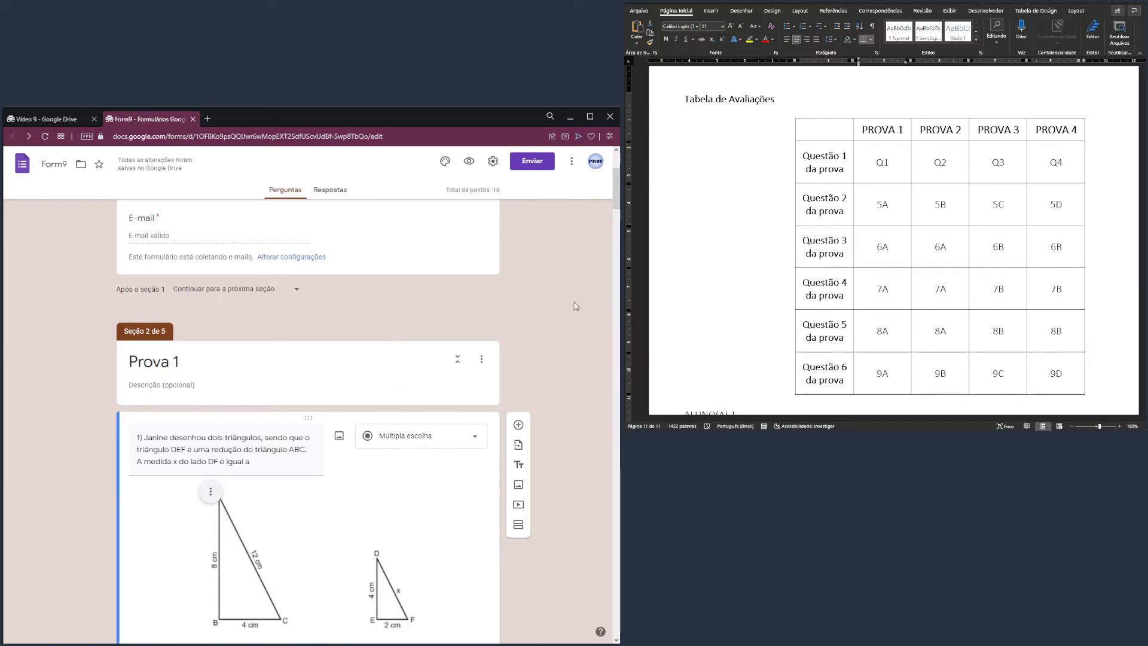
Move question 5A into "Prova 1", directly below question 1, following the PROVA 1 column of the table.
click(877, 204)
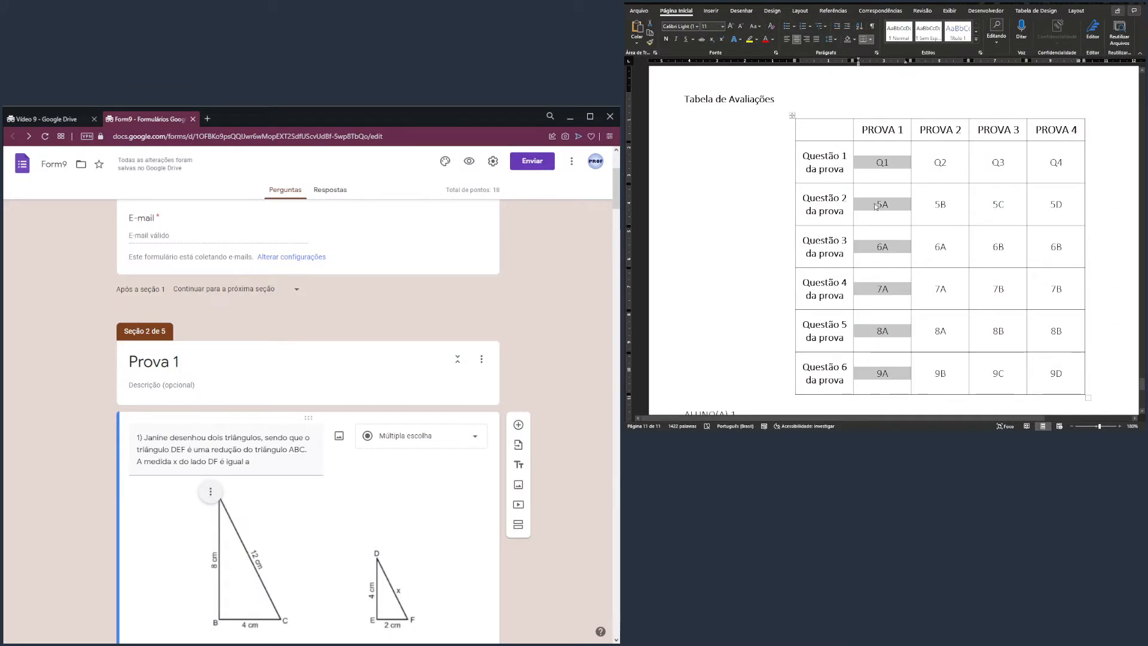
triple_click(815, 202)
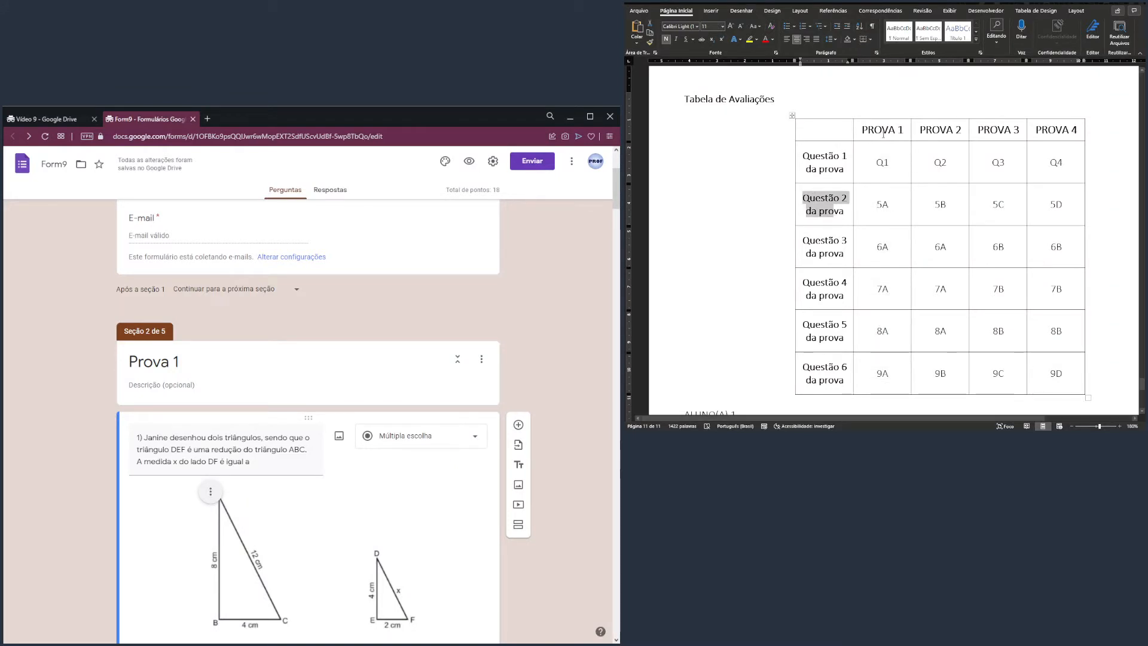
click(873, 218)
drag(614, 193, 605, 338)
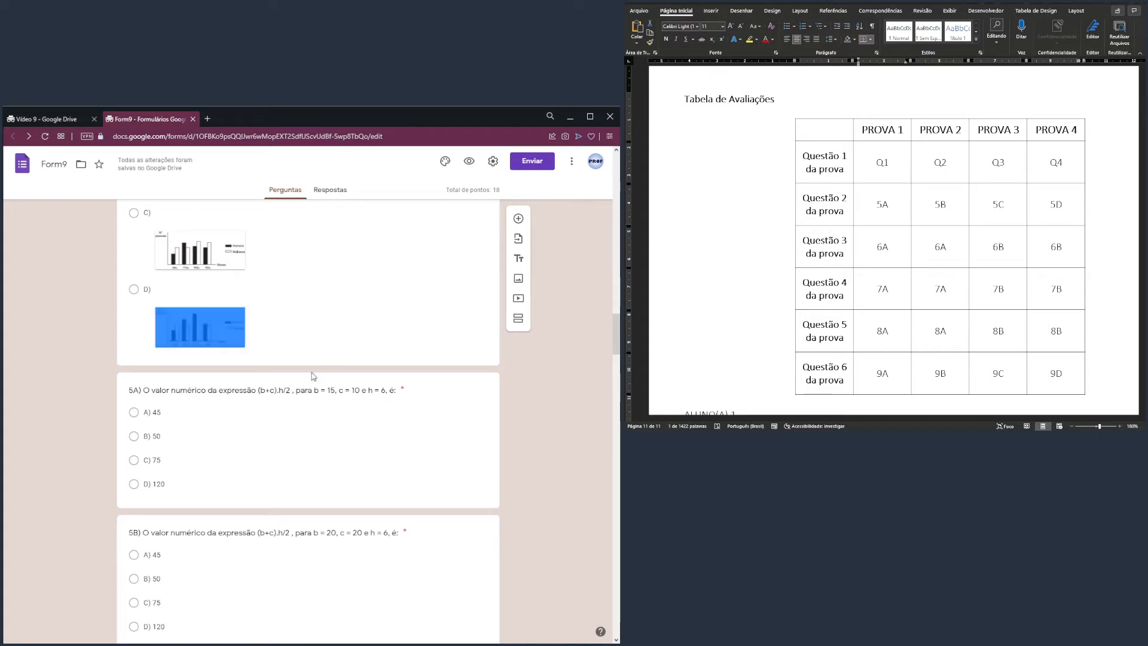
drag(308, 378, 306, 548)
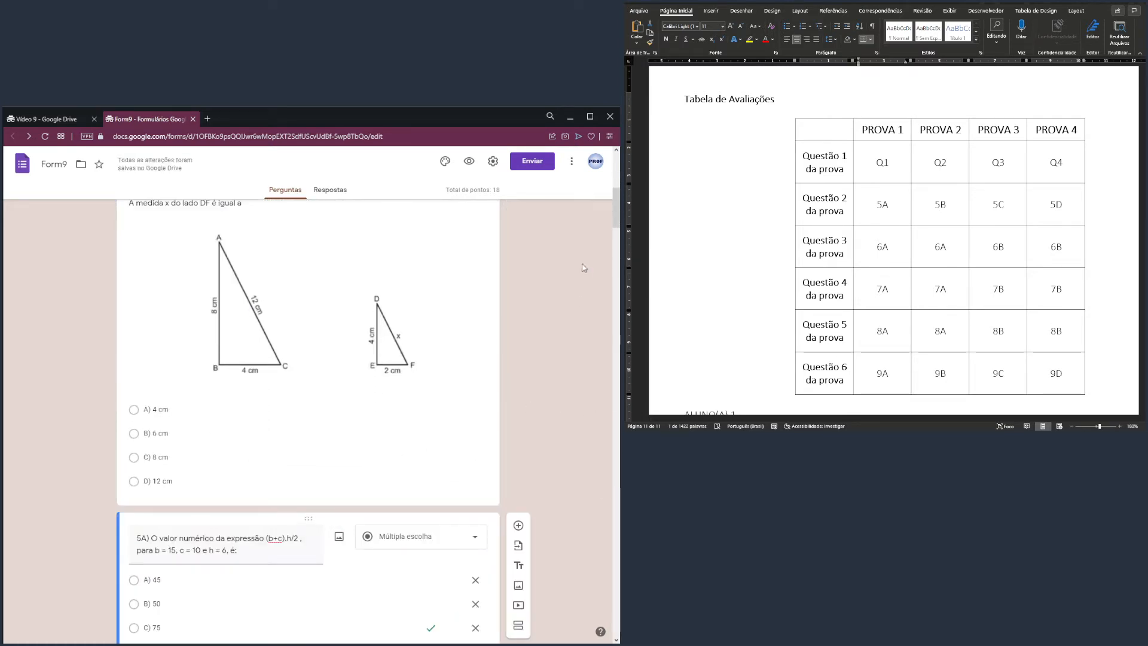
Move question 6A into the "Prova 1" section, directly below question 5A.
scroll(613, 203, up, 1)
drag(615, 205, 615, 220)
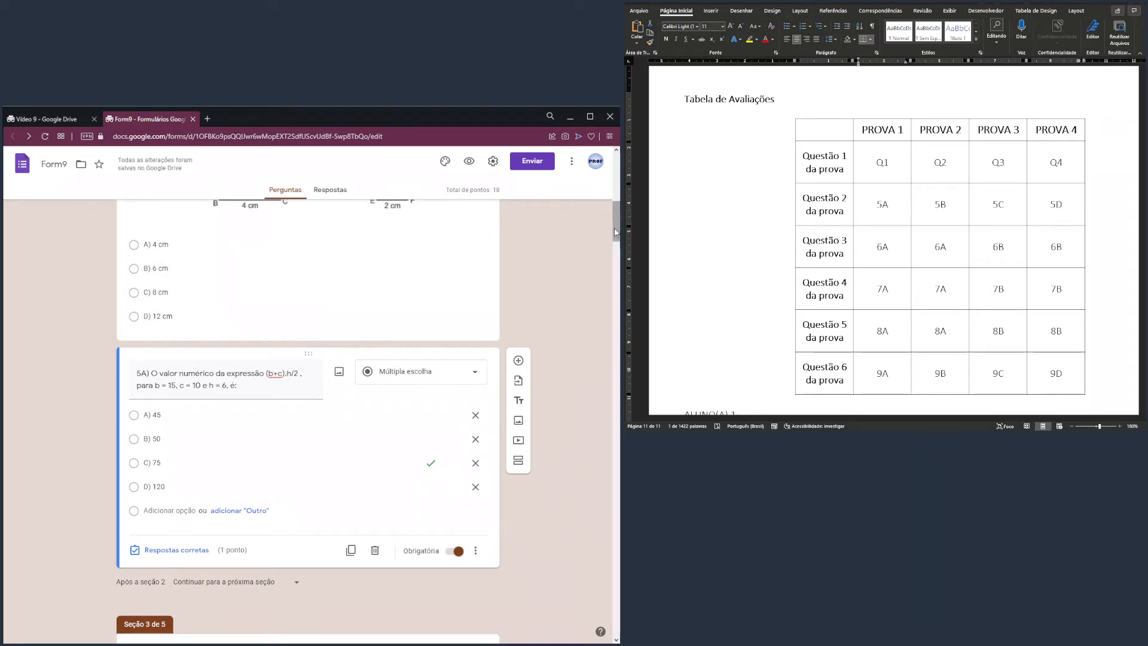
drag(615, 232, 601, 449)
scroll(601, 448, down, 1)
scroll(603, 429, up, 9)
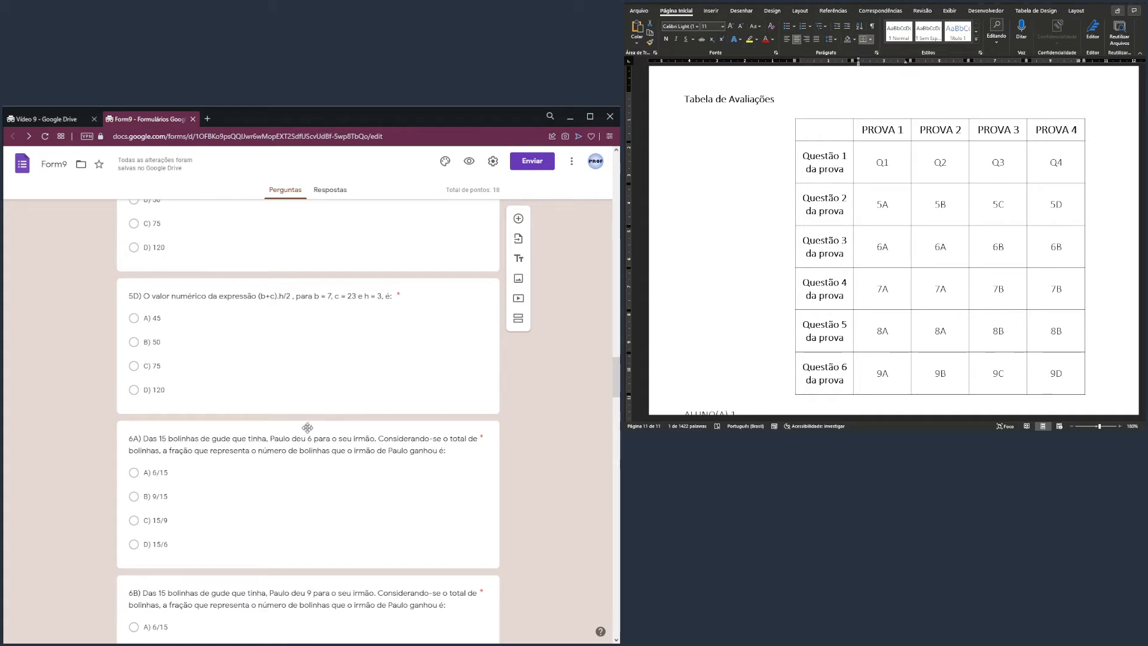
drag(307, 427, 260, 478)
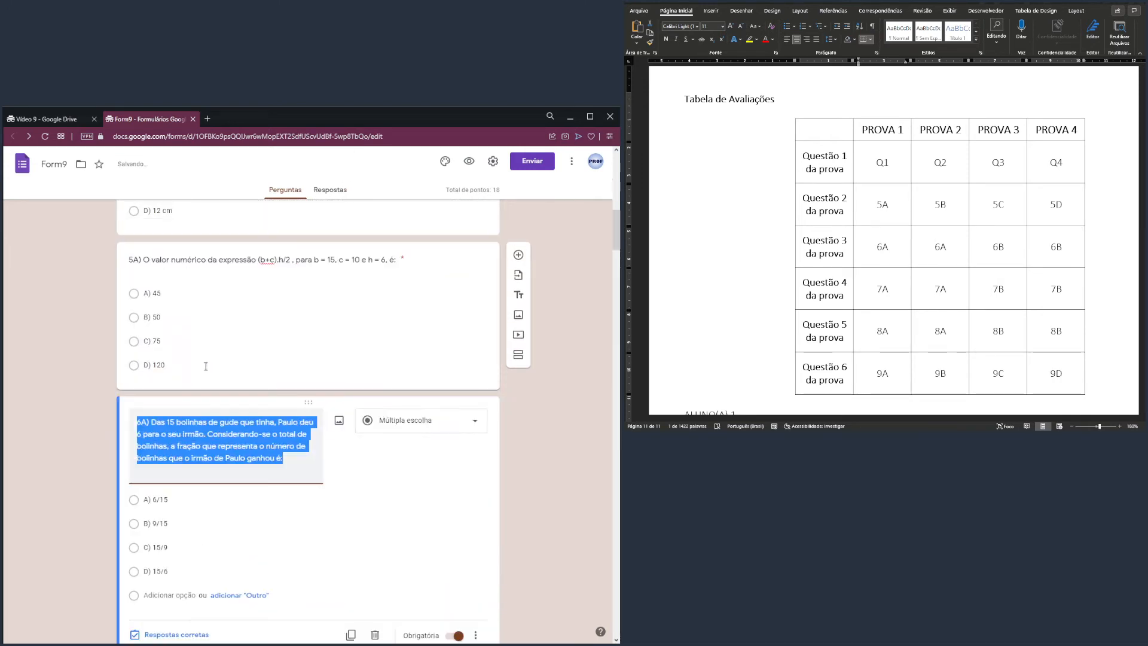
Move question 7A into the "Prova 1" section, directly below question 6A.
click(569, 379)
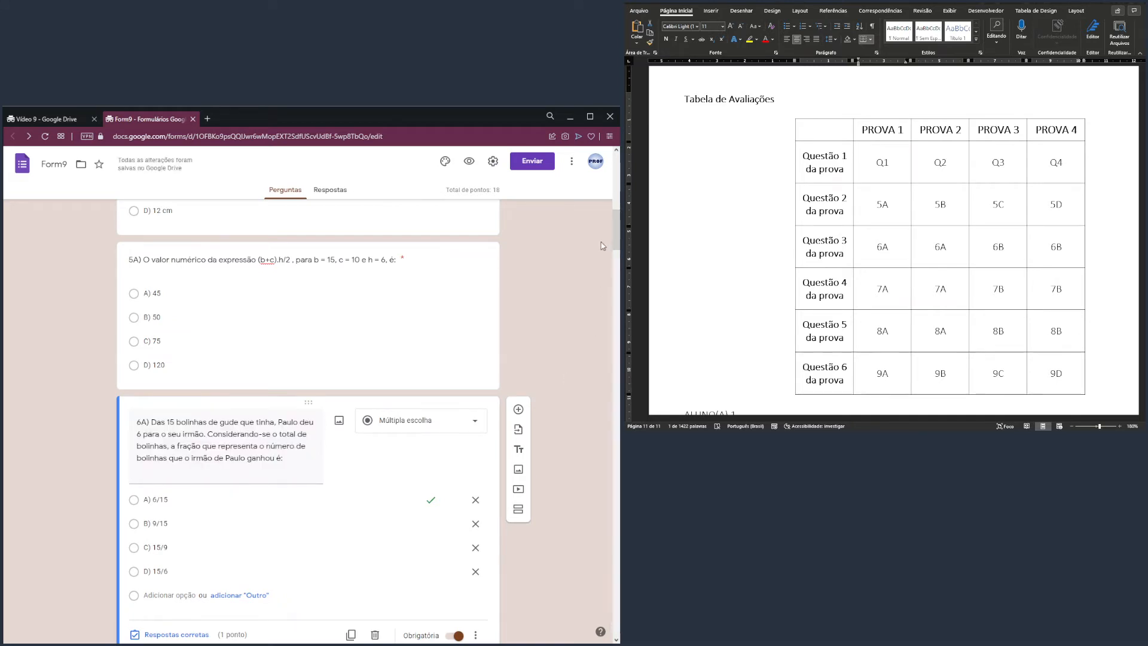
drag(617, 217, 619, 411)
scroll(483, 361, up, 3)
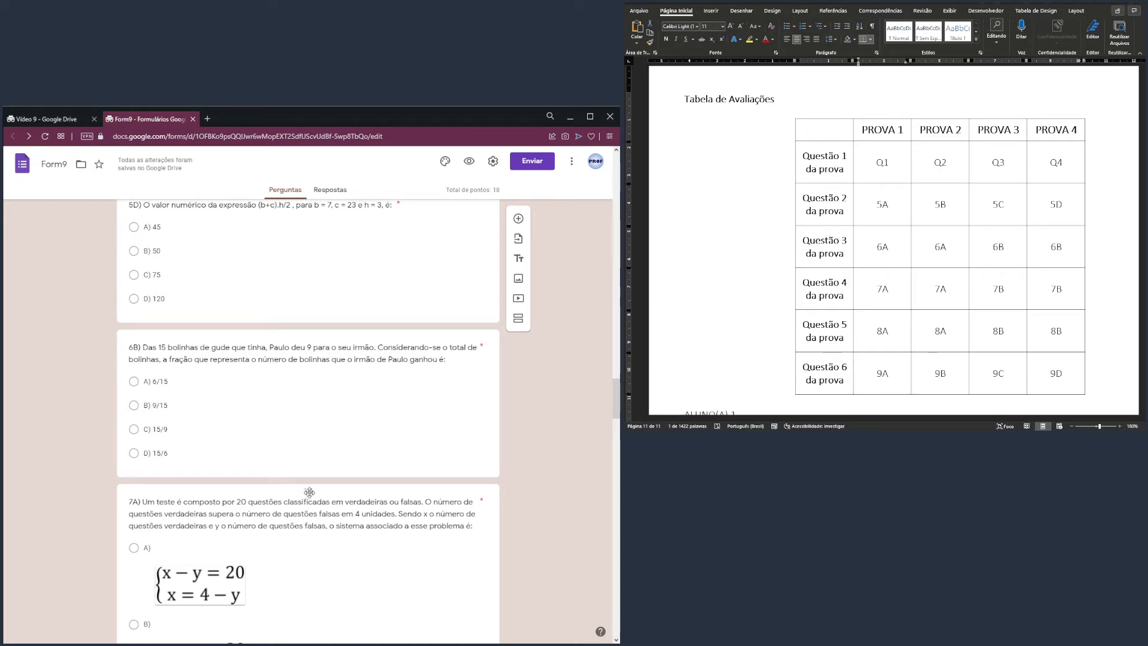
drag(308, 491, 339, 521)
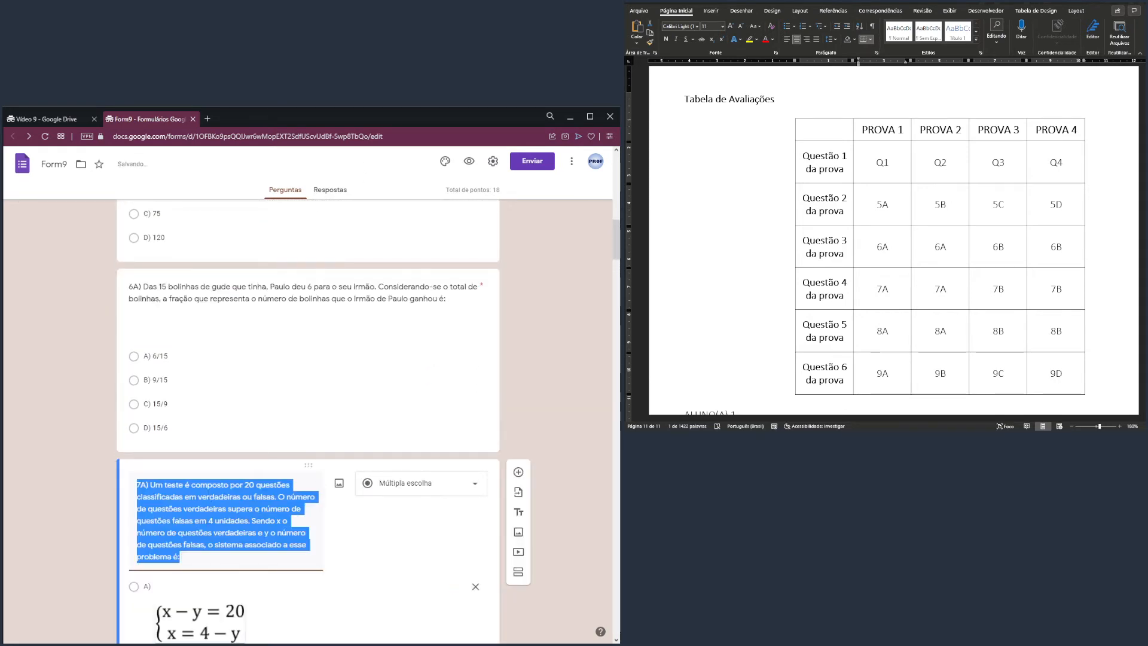
Move question 8A, with the water consumption chart, into the "Prova 1" section directly below question 7A.
key(alt+Tab)
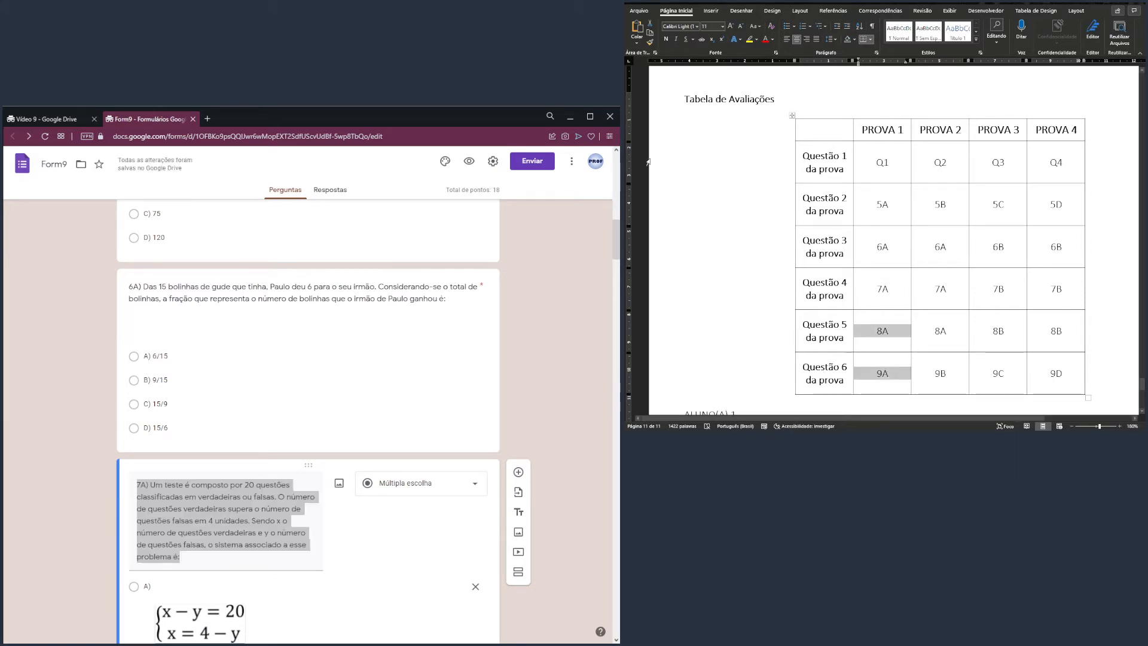
drag(614, 244, 611, 482)
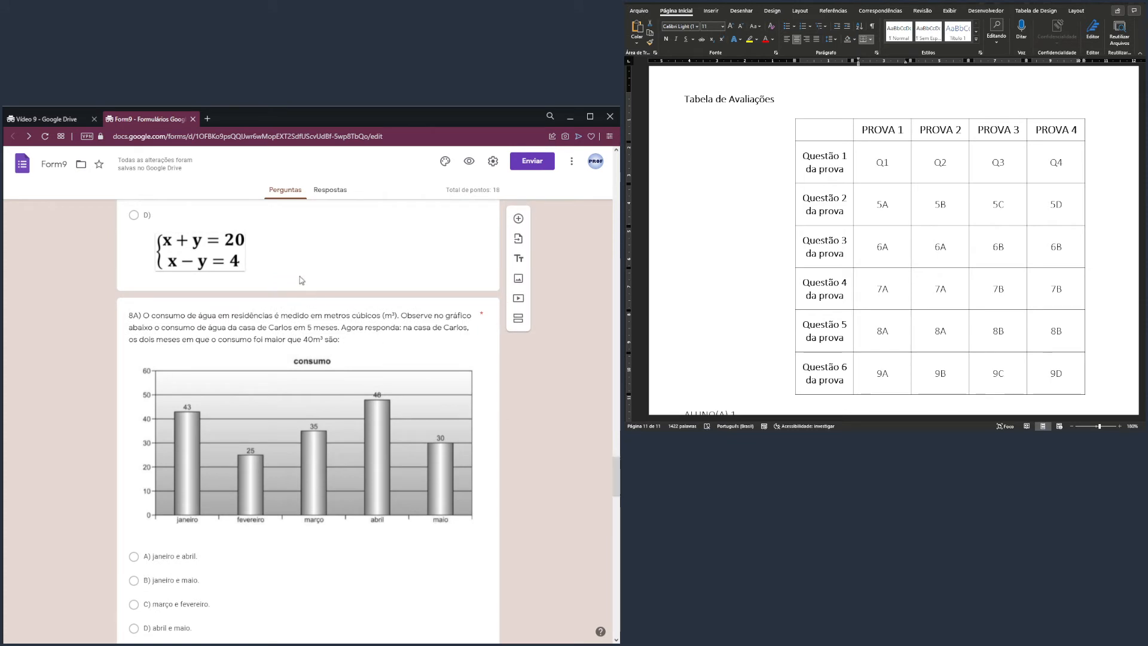
drag(314, 304, 311, 445)
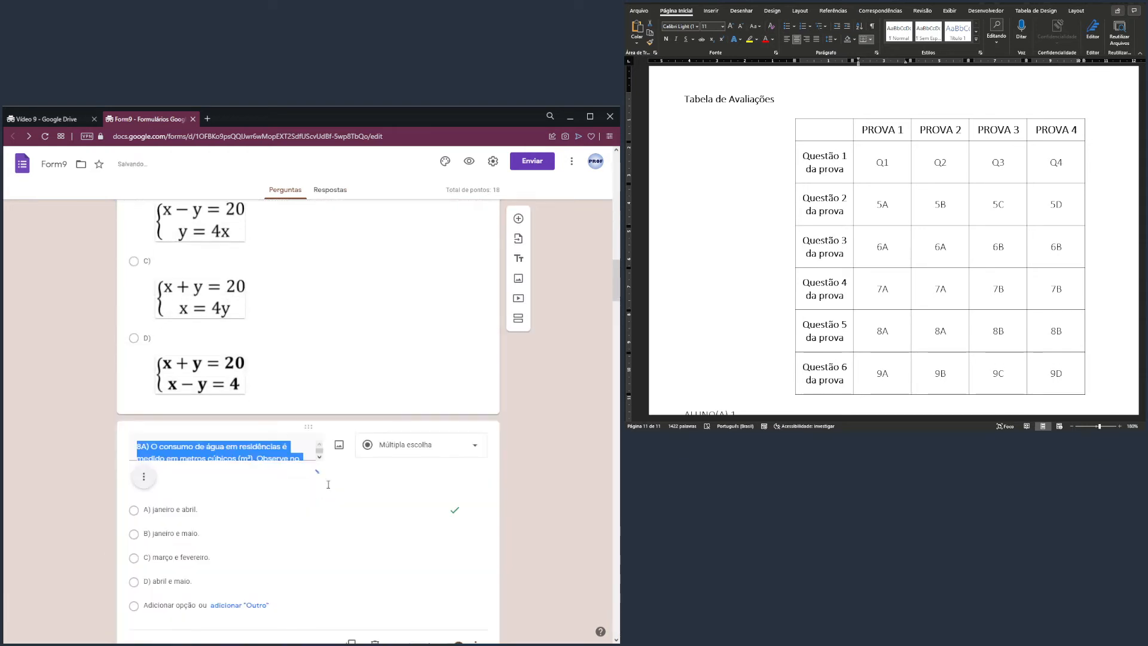
drag(614, 281, 617, 258)
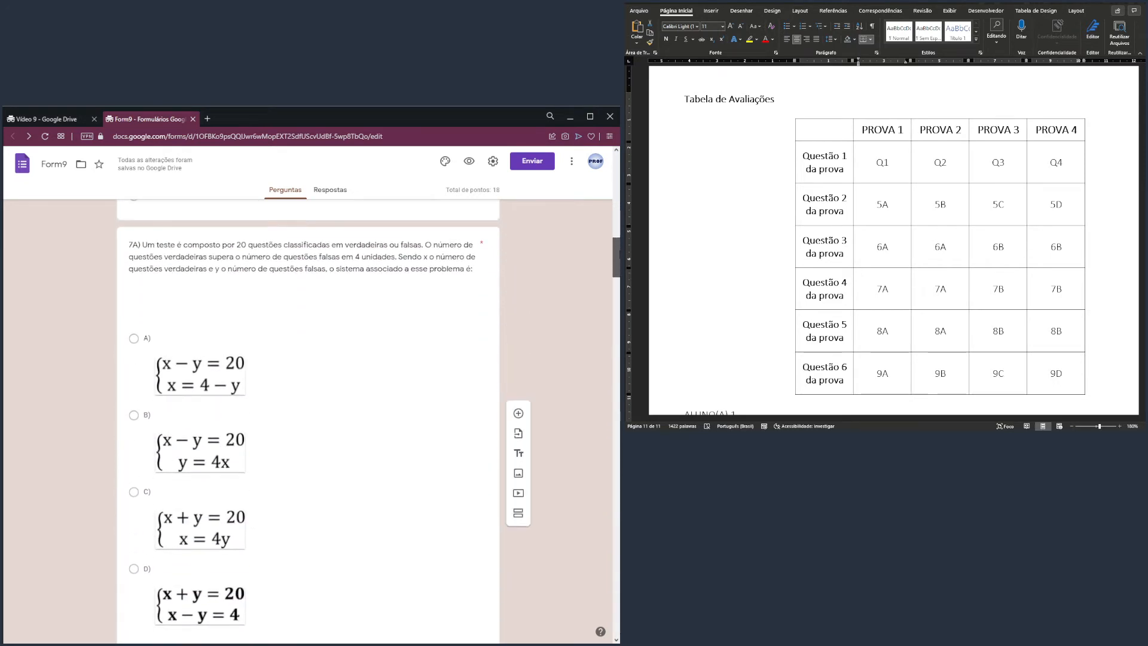
key(Tab)
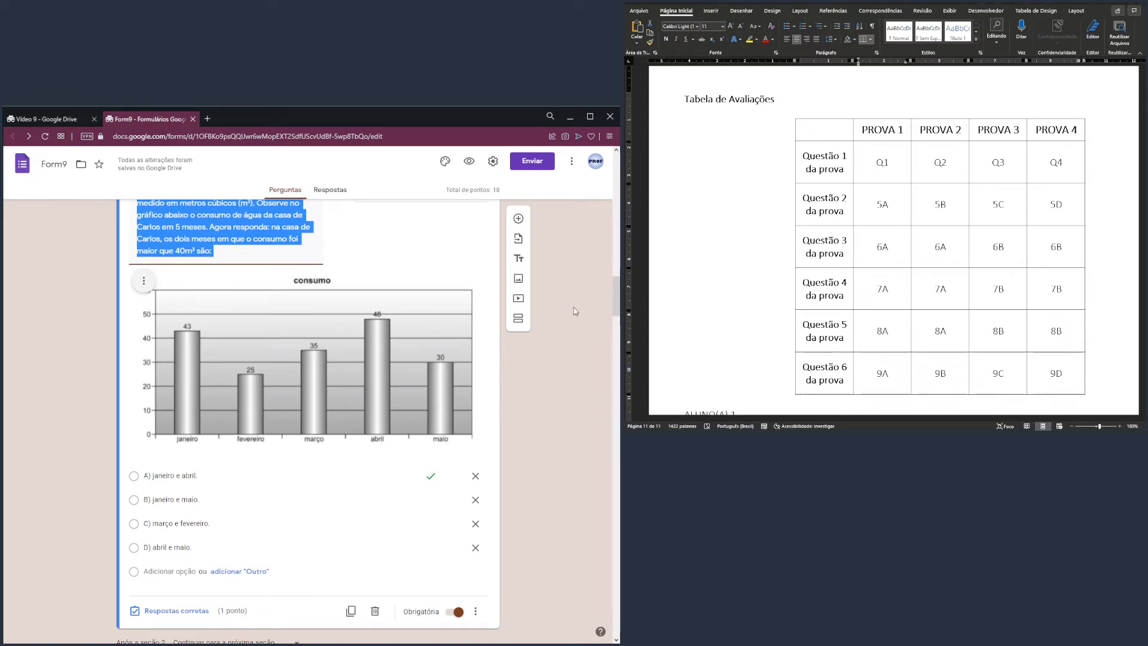
Move question 9A, about the rectangular block's volume, into the "Prova 1" section directly below question 8A.
drag(883, 331, 878, 376)
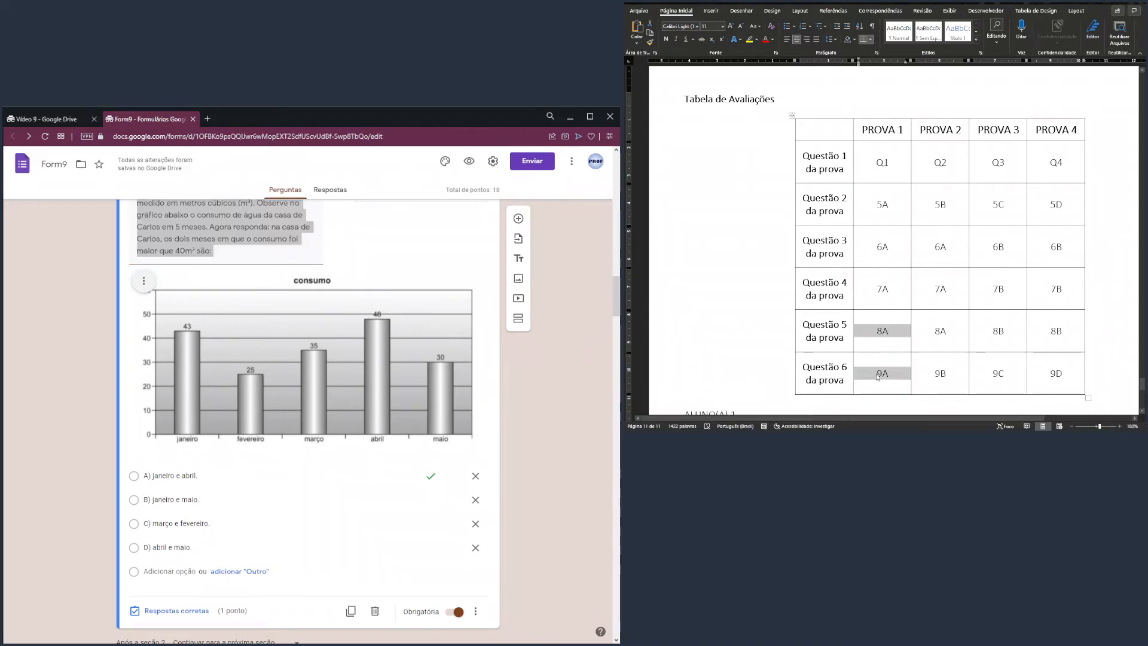
drag(883, 165, 890, 345)
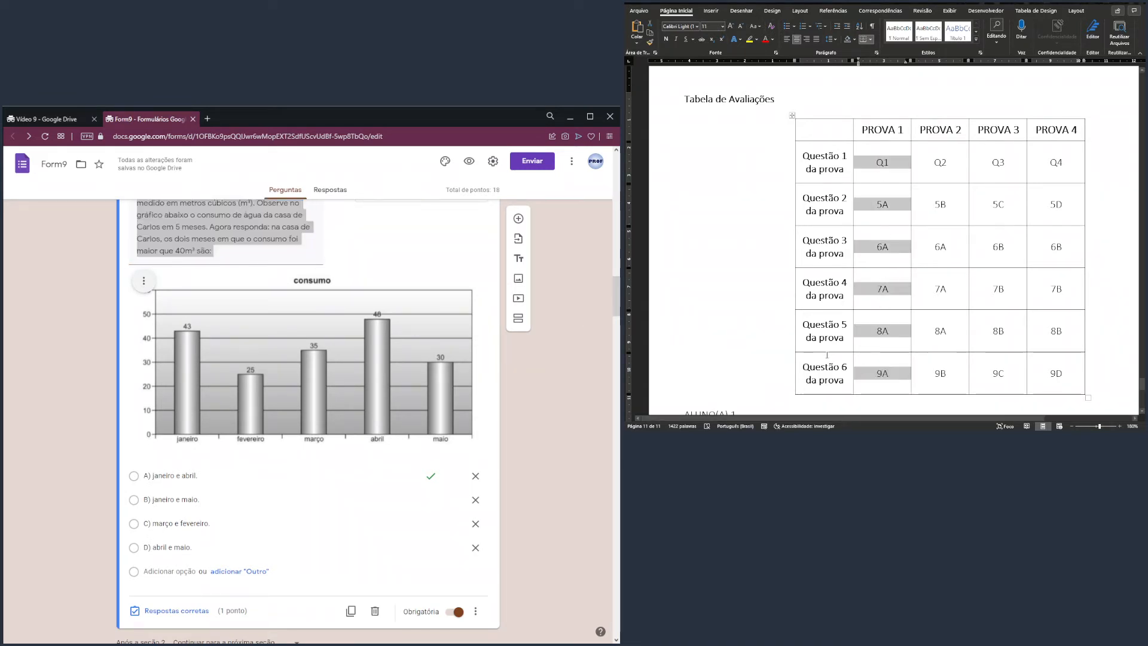
scroll(601, 574, down, 20)
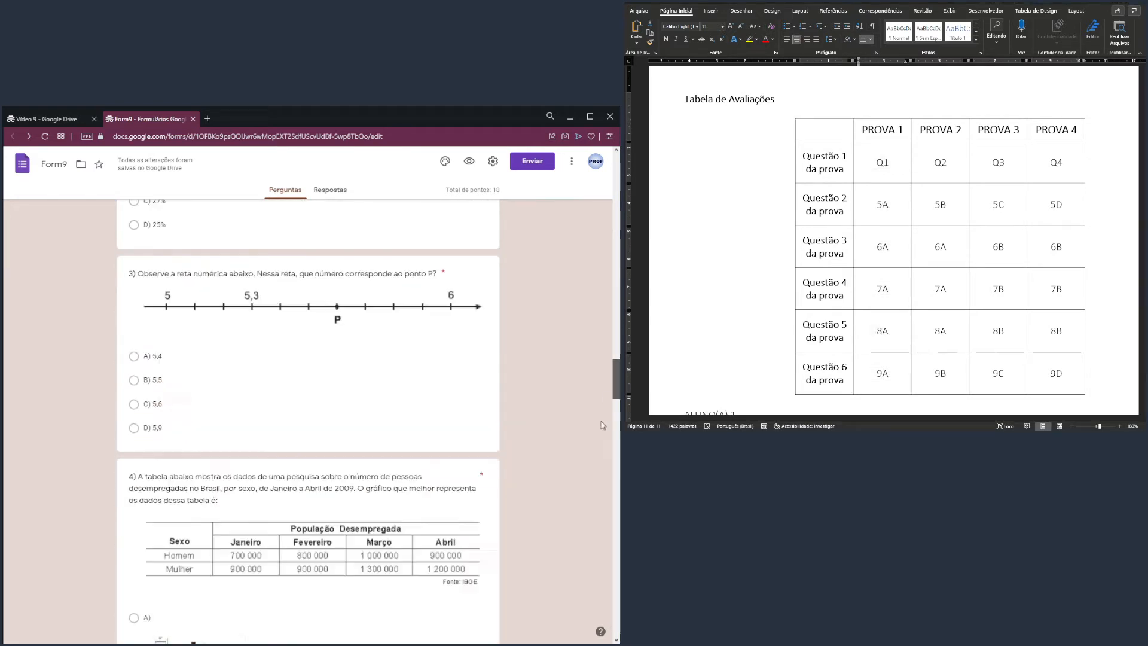
scroll(595, 581, up, 10)
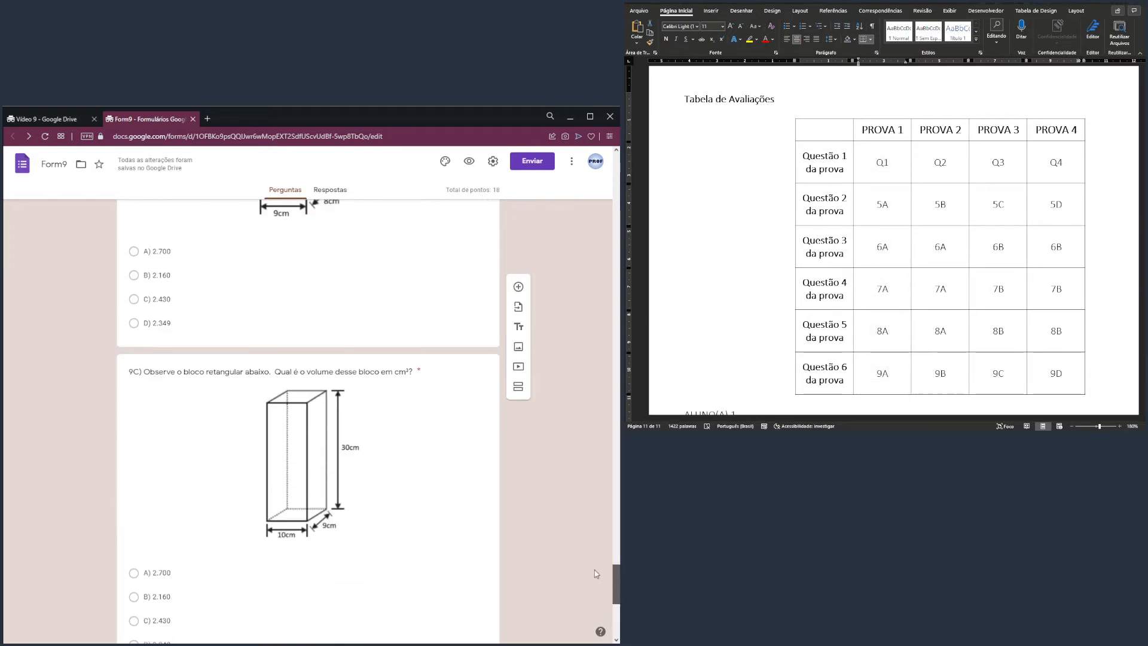
scroll(349, 328, down, 1)
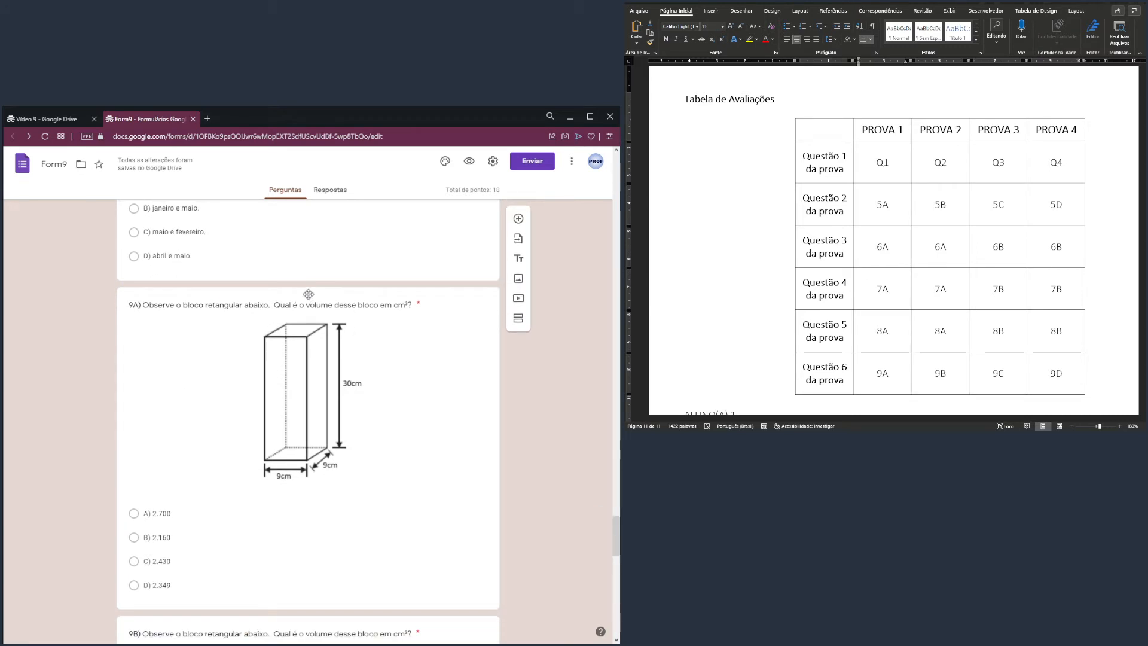
drag(311, 293, 371, 421)
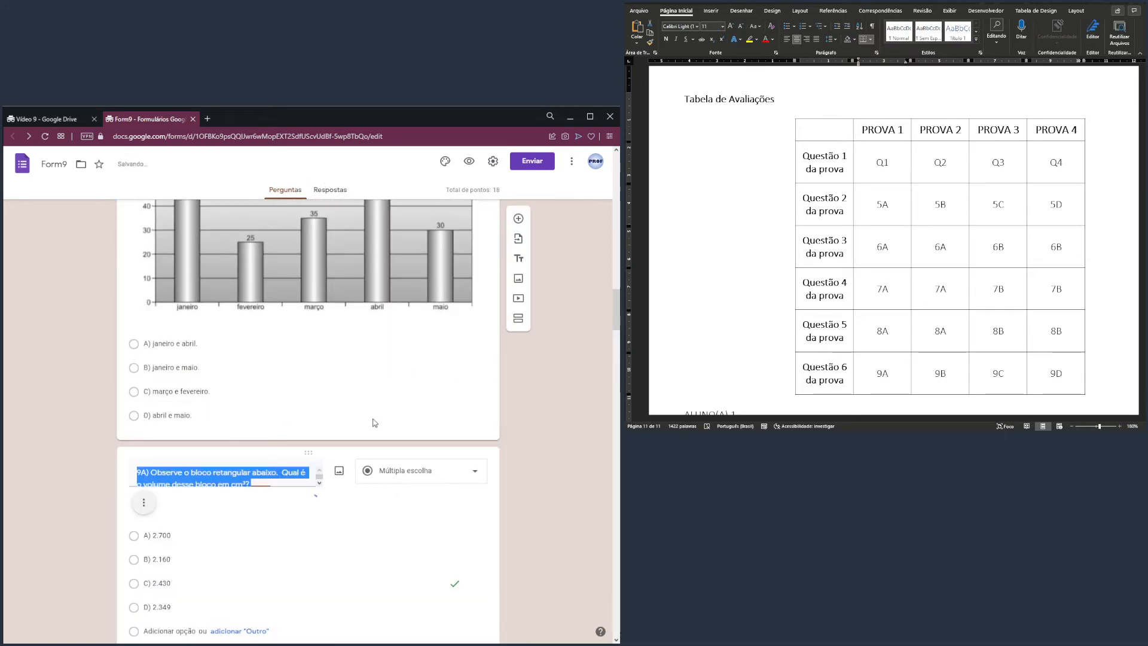
Preview the form as a respondent, check the questions in the "Prova 1" section, and close the preview.
drag(616, 314, 610, 353)
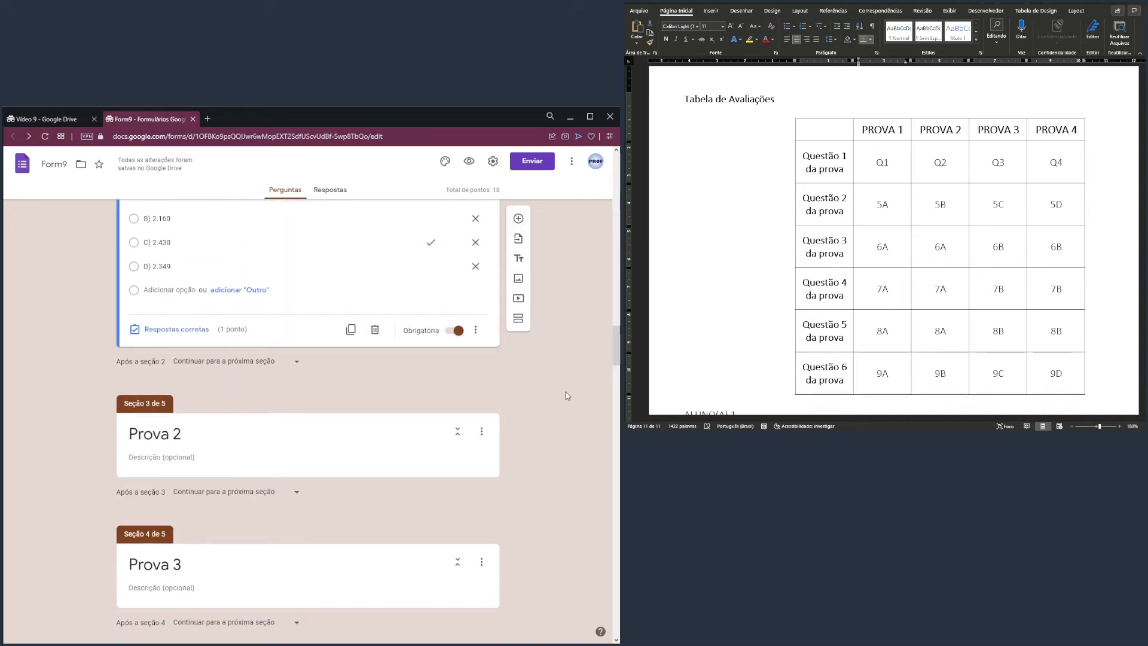
click(469, 163)
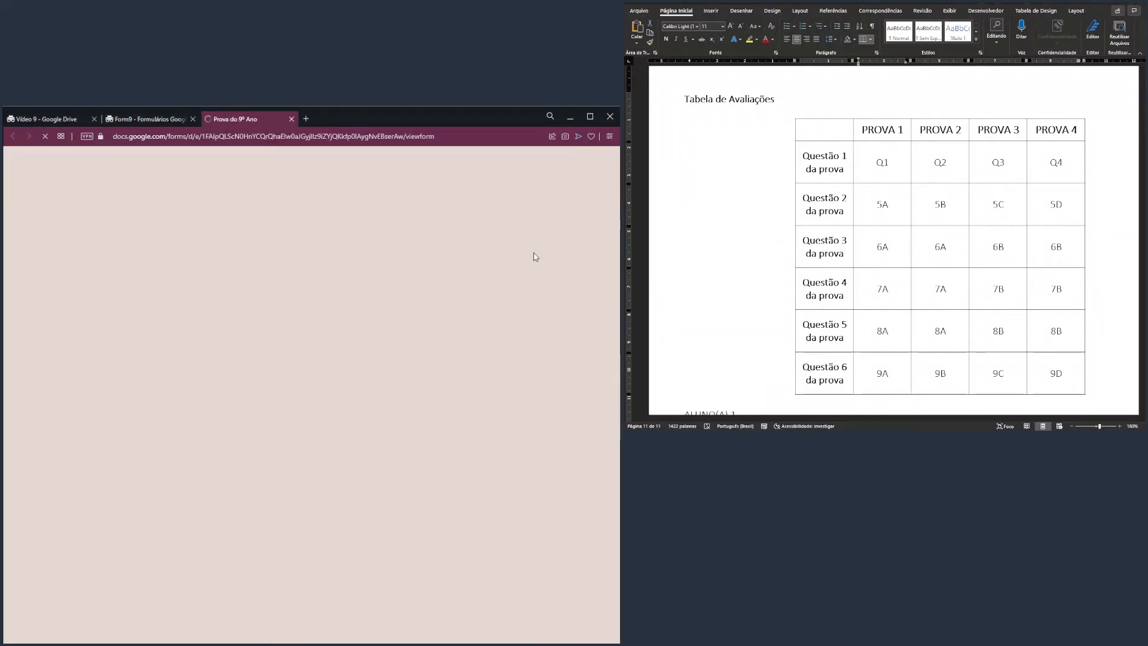
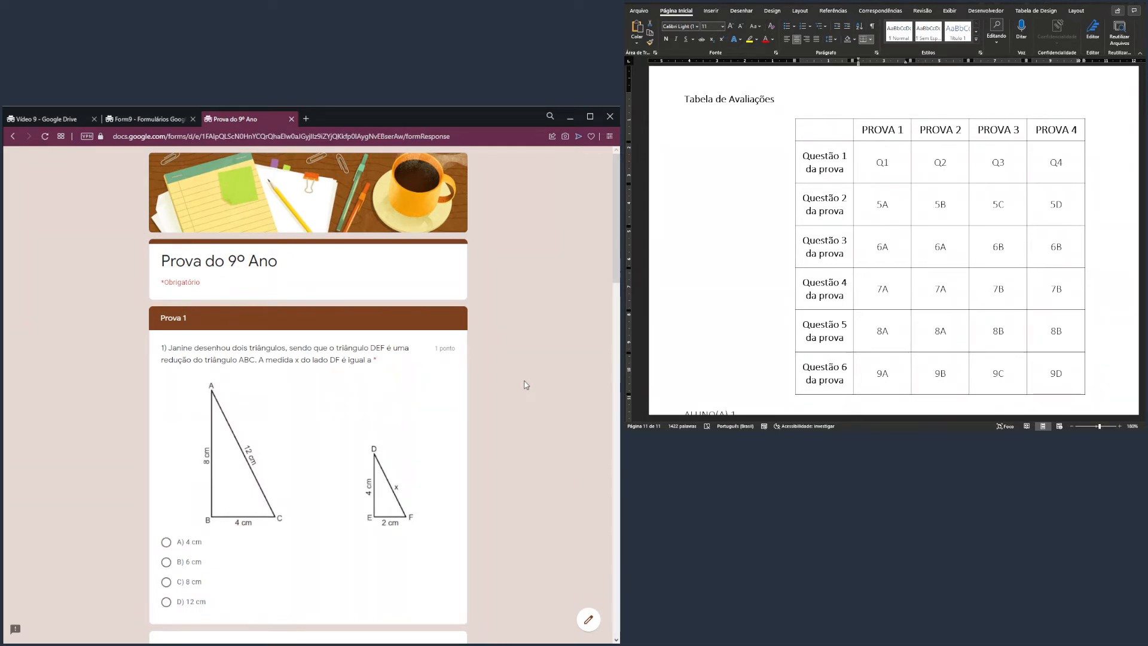
drag(613, 206, 618, 168)
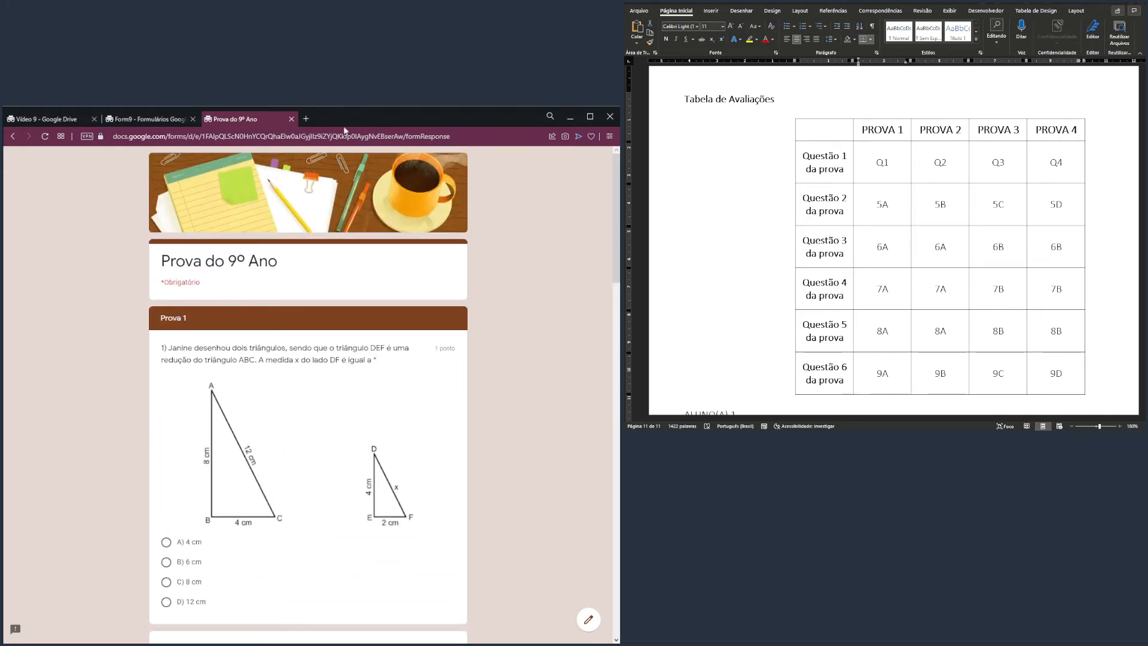
click(292, 120)
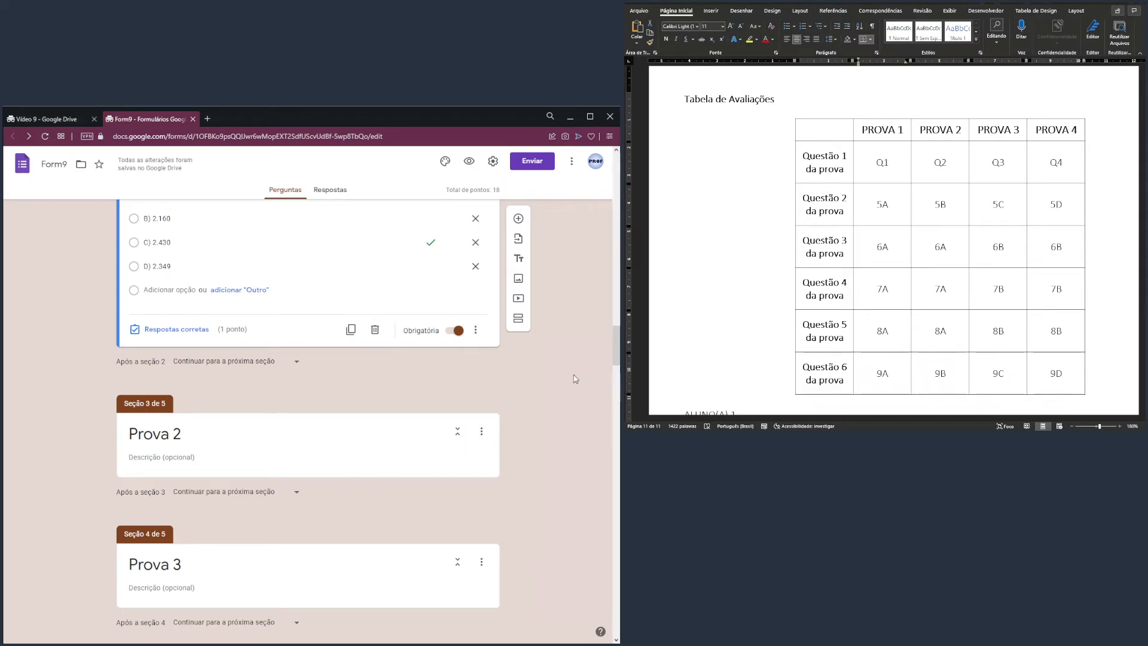
Move question 2, about the handbag's discount percentage, into the "Prova 2" section as its first question, following the PROVA 2 column.
click(933, 165)
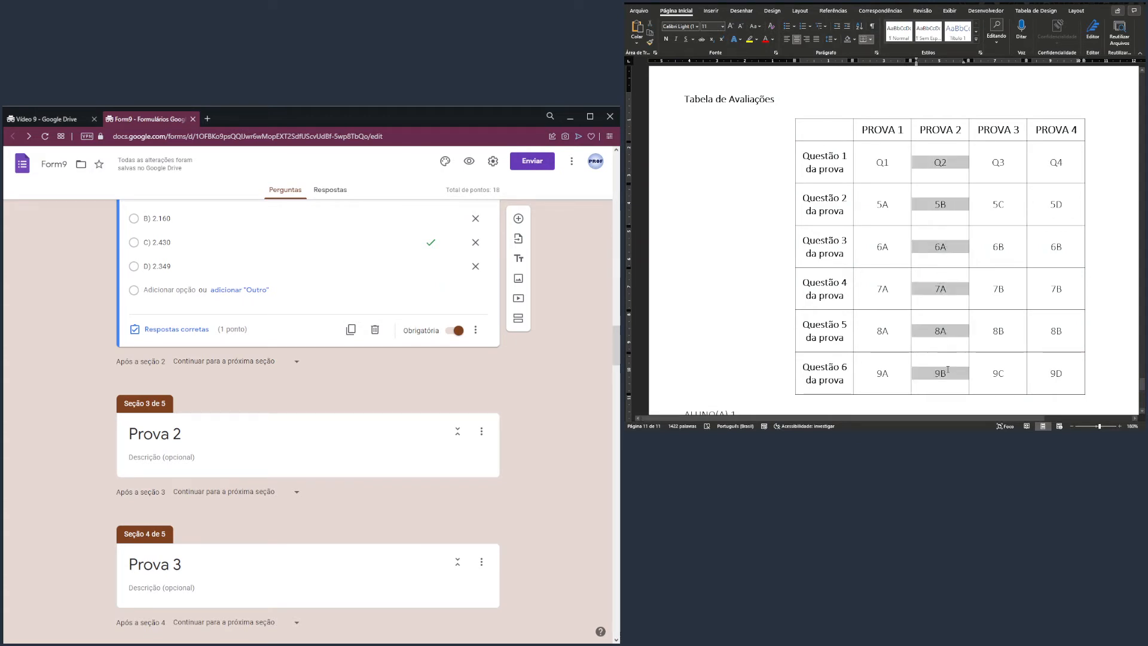
click(532, 379)
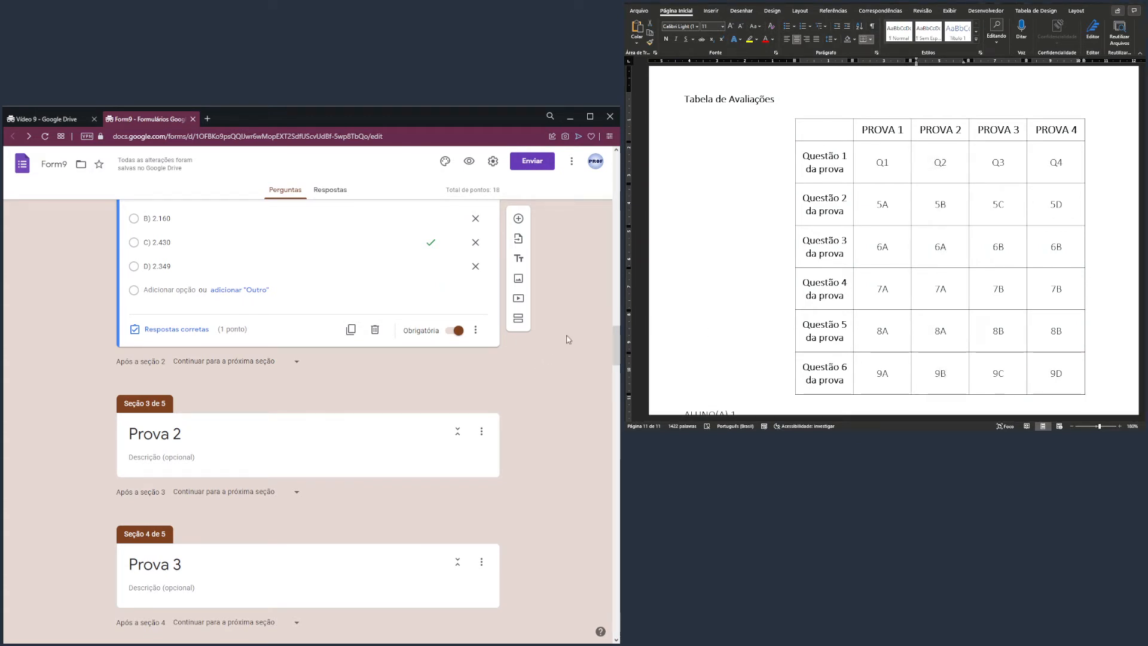
drag(618, 352, 618, 388)
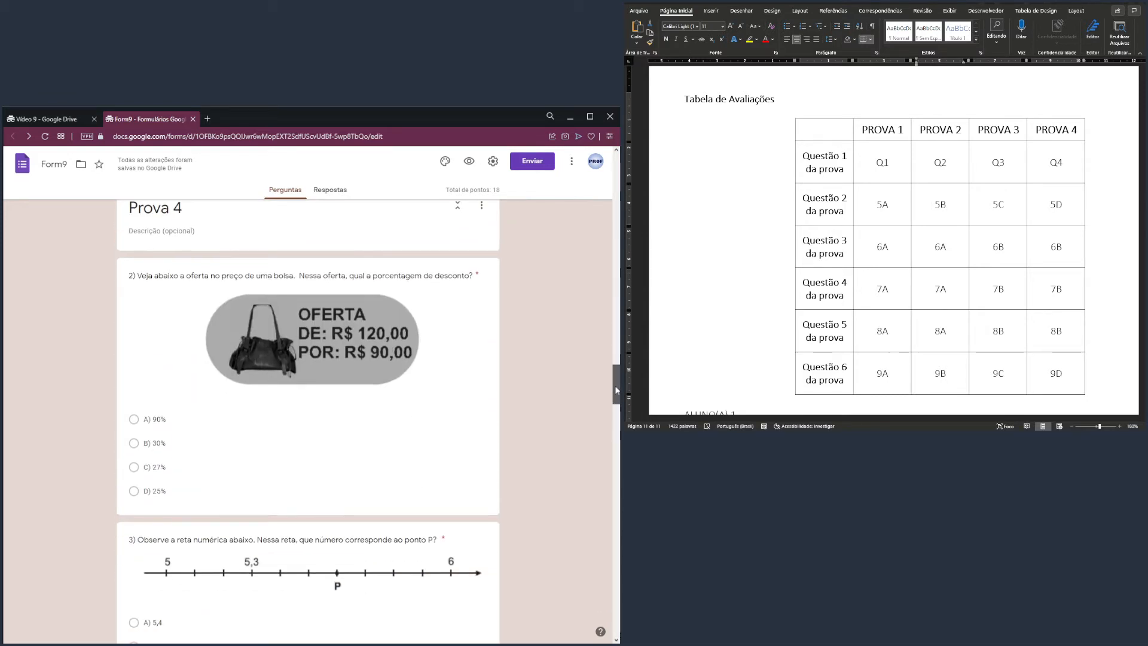
scroll(281, 326, up, 1)
scroll(574, 395, up, 3)
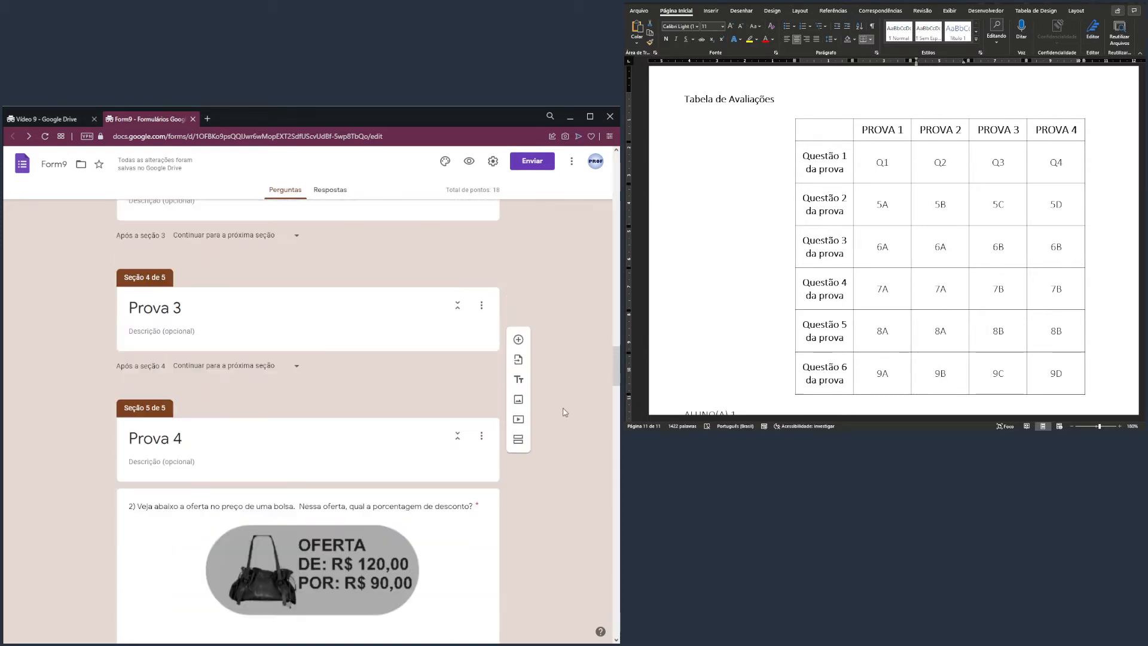
scroll(299, 496, up, 1)
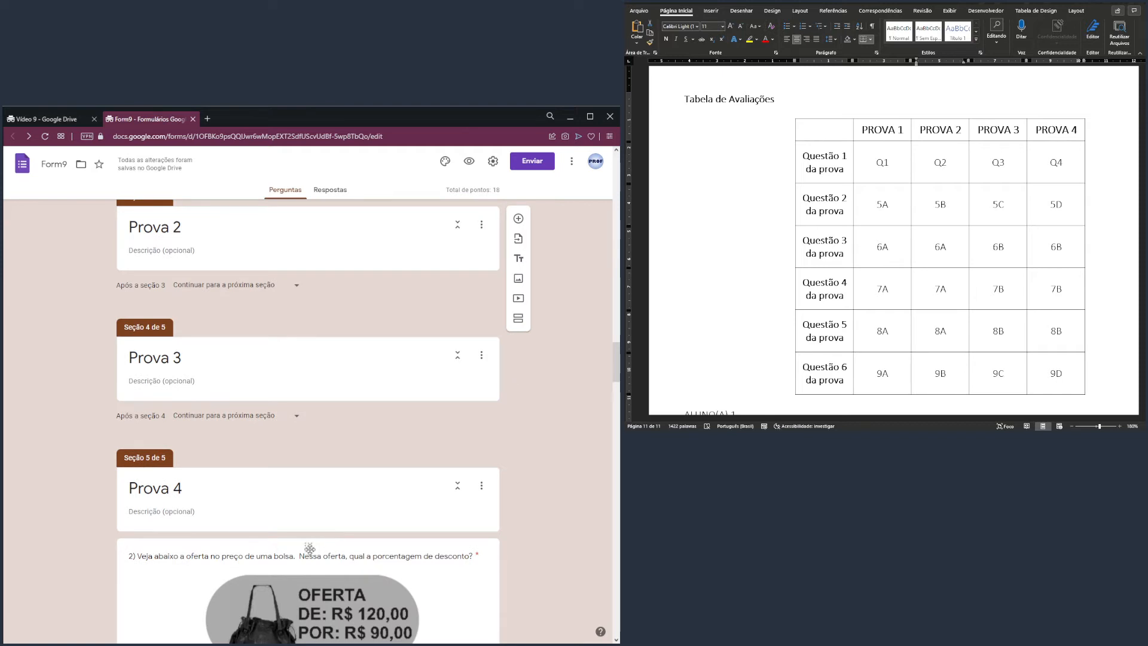
drag(281, 546, 281, 339)
click(282, 339)
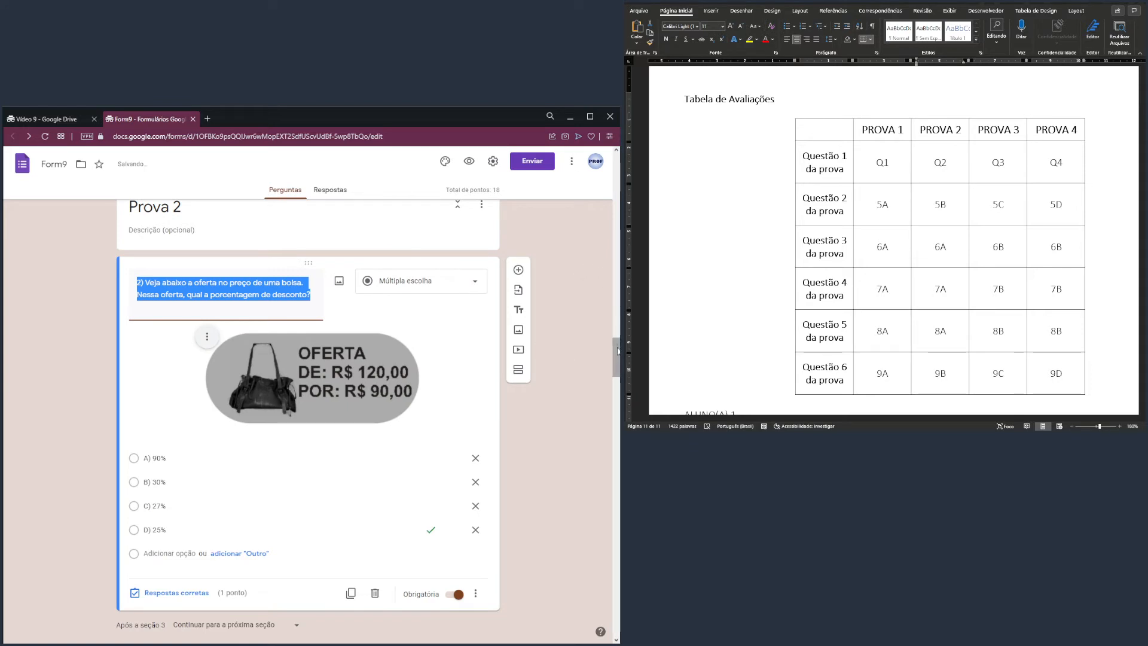
Move question 5B, with b = 20, c = 20 and h = 6, into the "Prova 2" section directly below question 2.
click(961, 203)
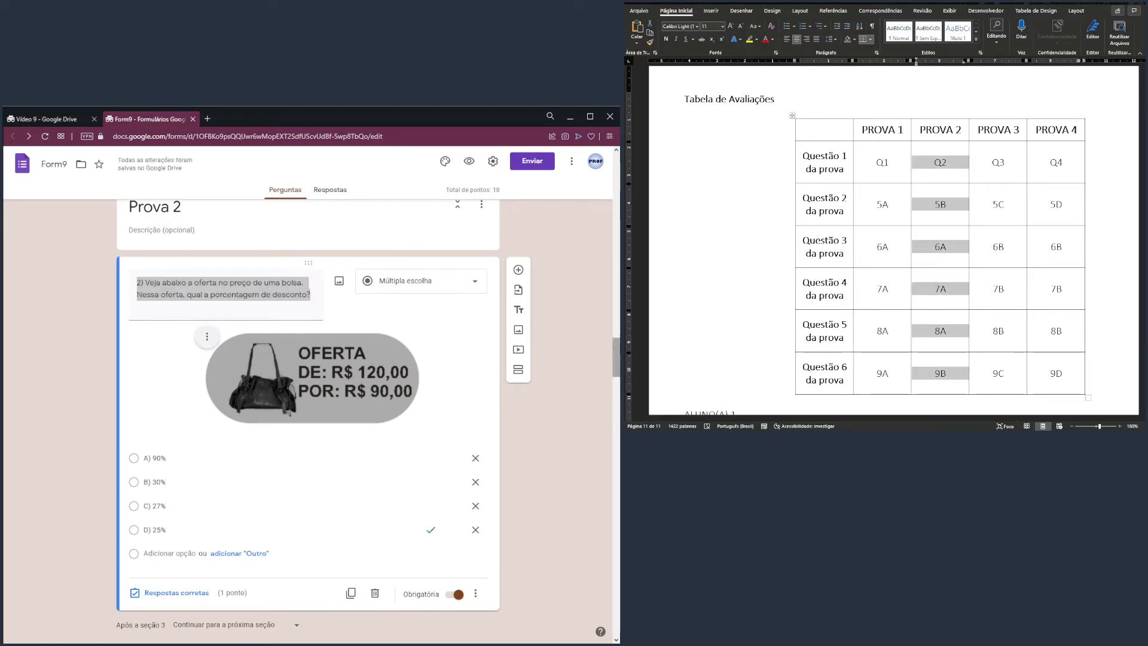
drag(616, 357, 619, 446)
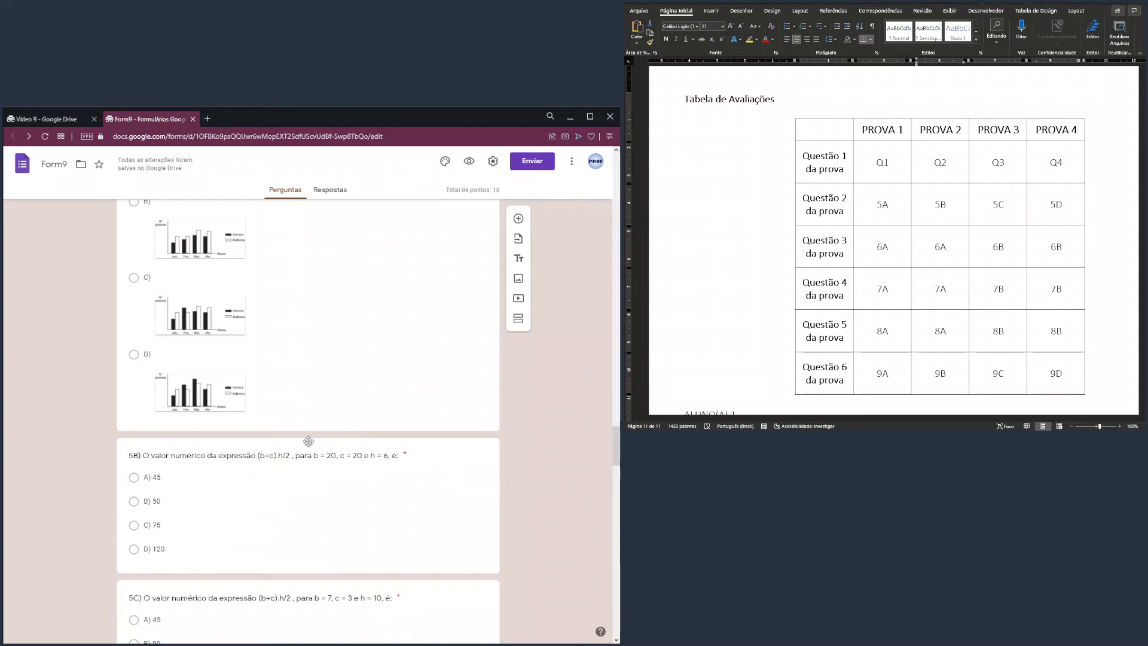
drag(306, 446, 333, 567)
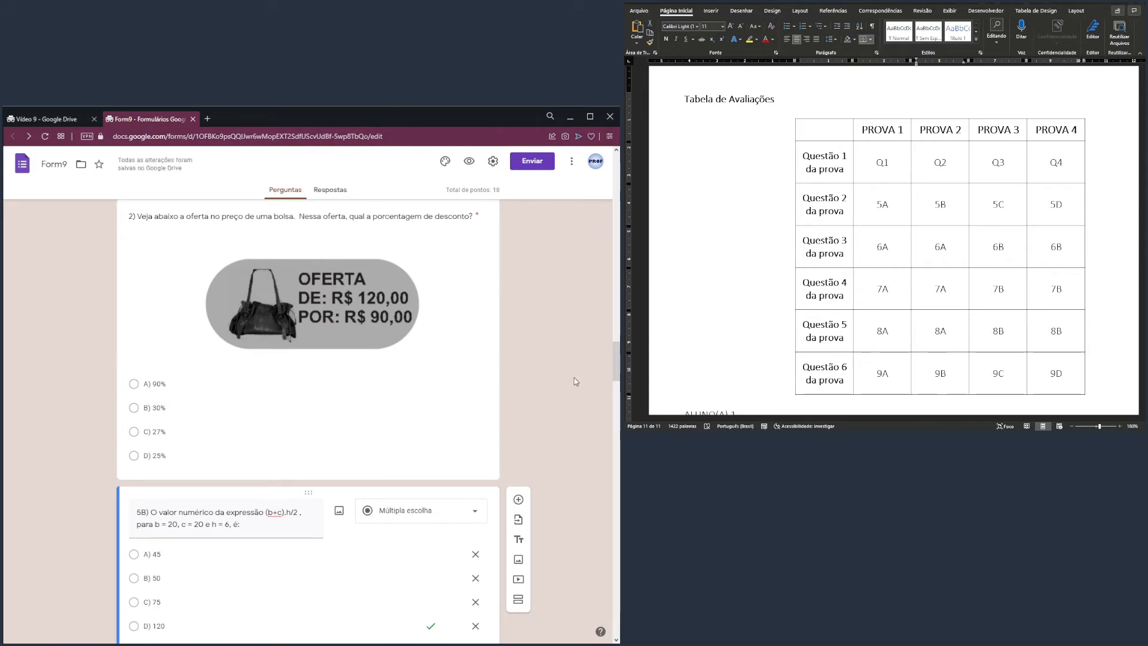
drag(615, 359, 615, 368)
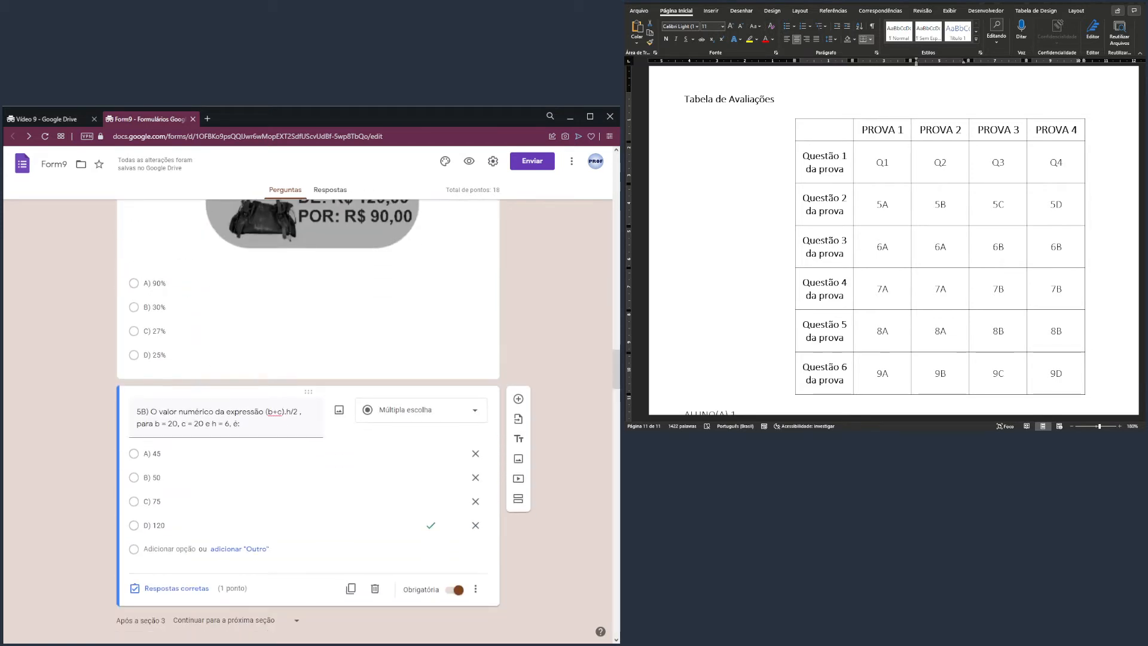
Check the PROVA 2 column for its third question and locate question 6A in the "Prova 1" section.
click(940, 204)
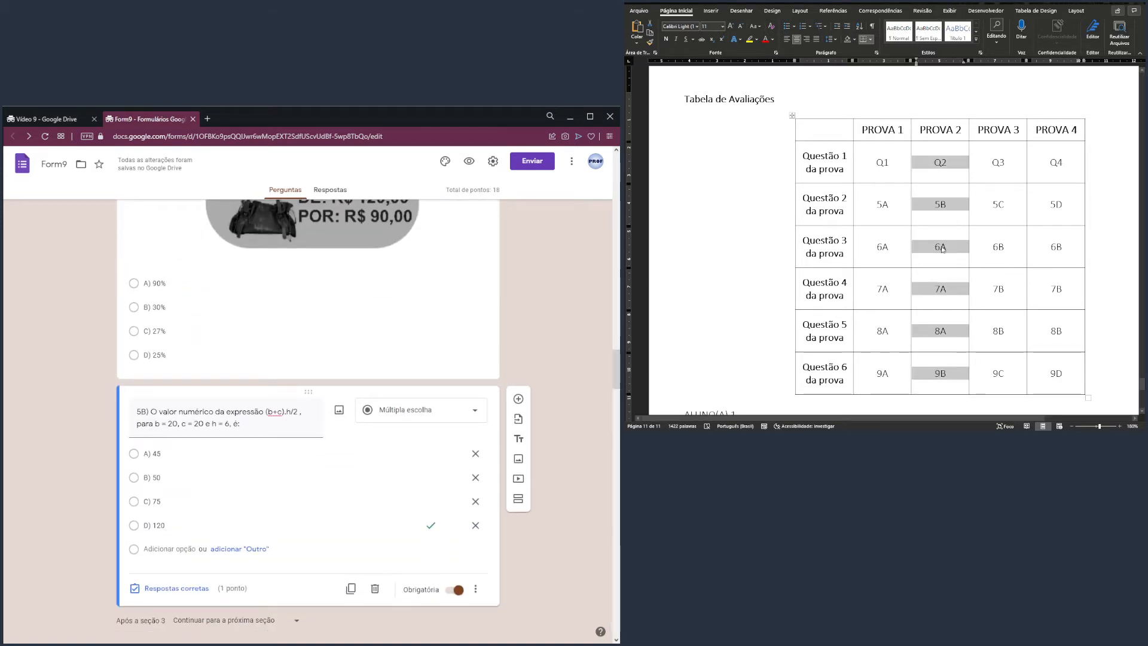
click(474, 127)
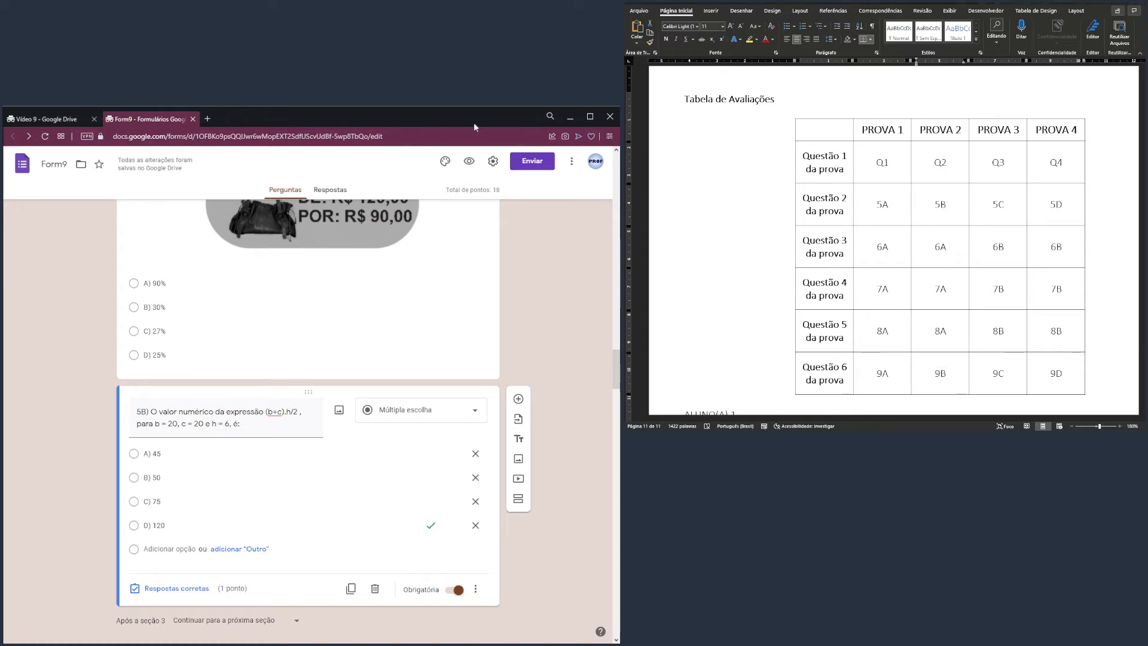
drag(615, 363, 618, 491)
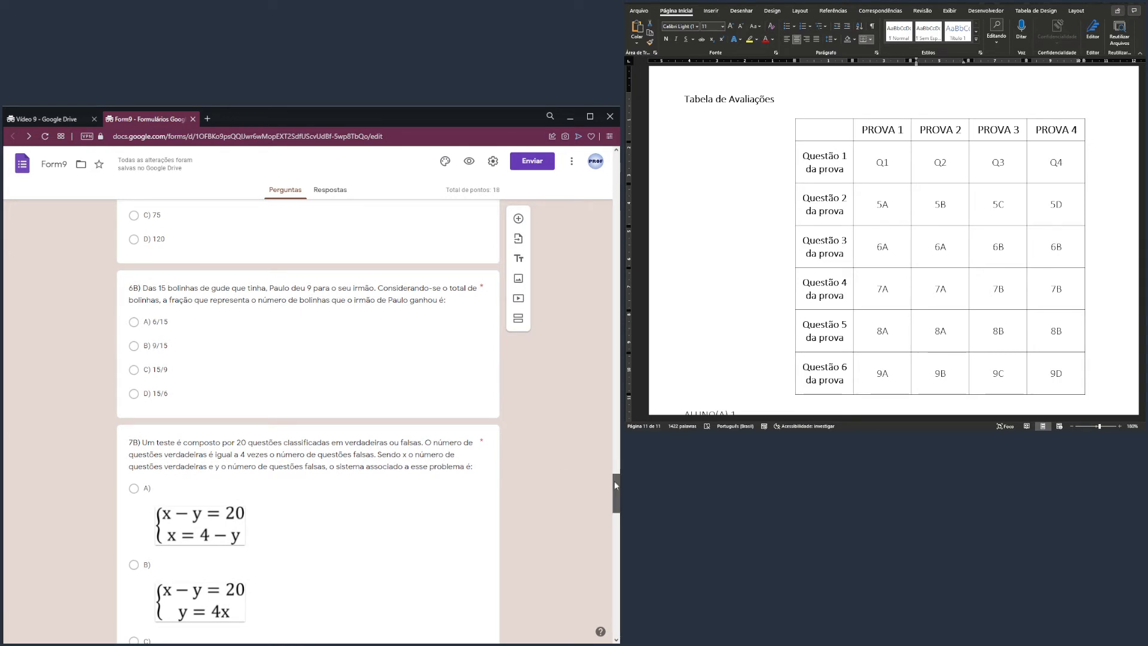
drag(615, 486, 614, 156)
scroll(568, 446, down, 10)
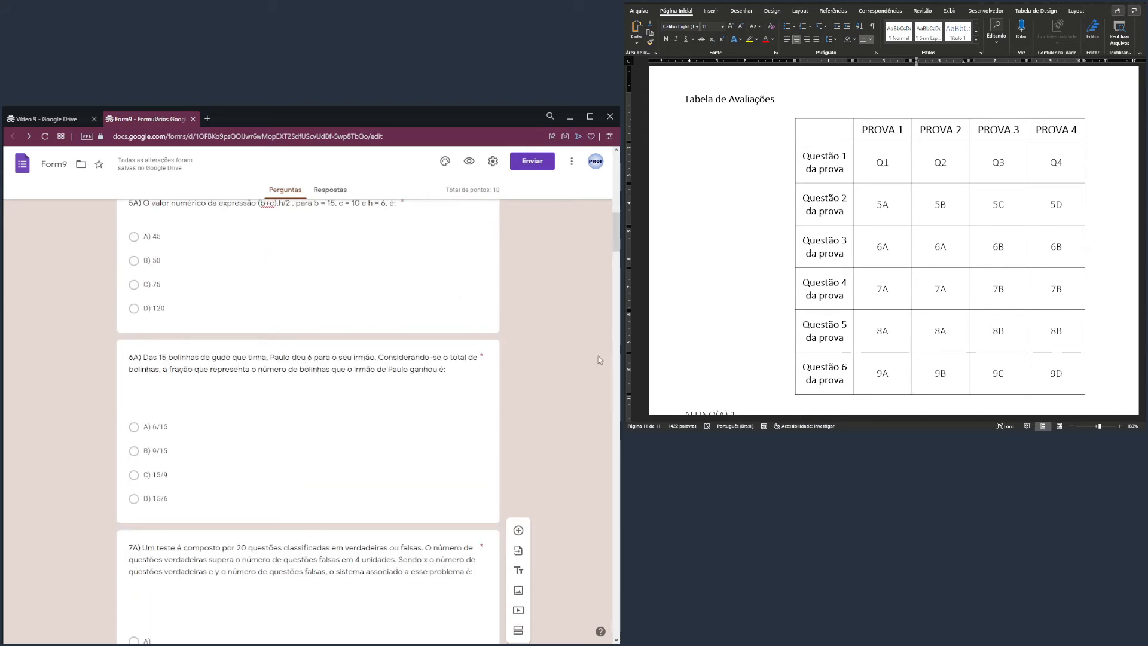
Duplicate question 6A from the Prova 1 section and place the copy after question 5B in the Prova 2 section.
drag(616, 233, 616, 197)
scroll(425, 355, down, 12)
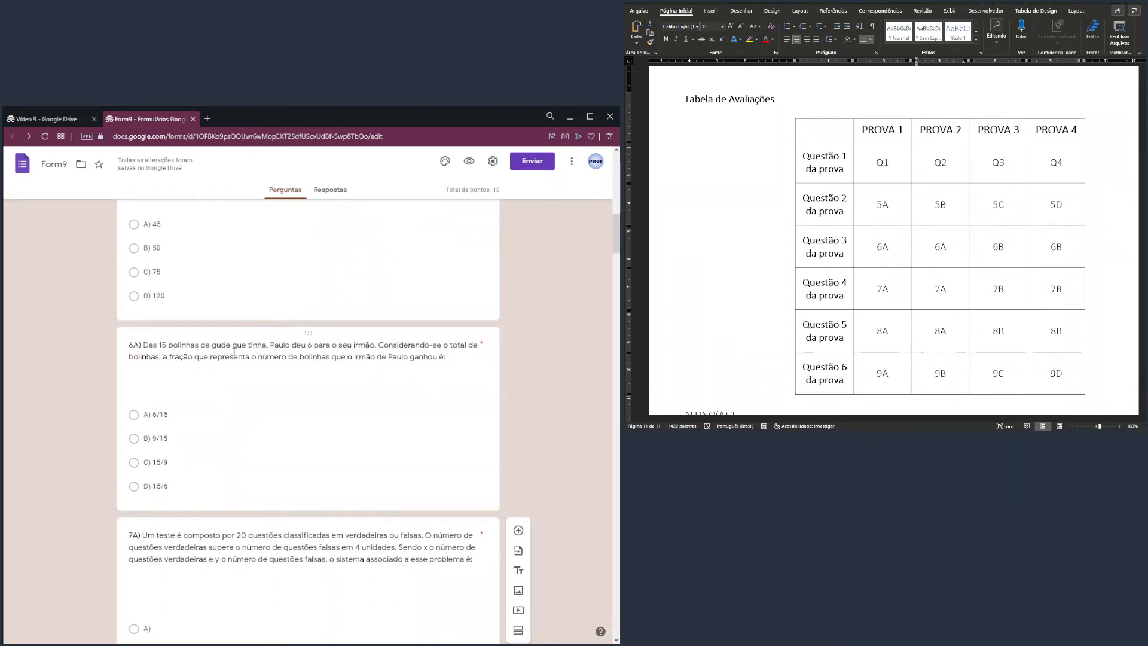
click(423, 390)
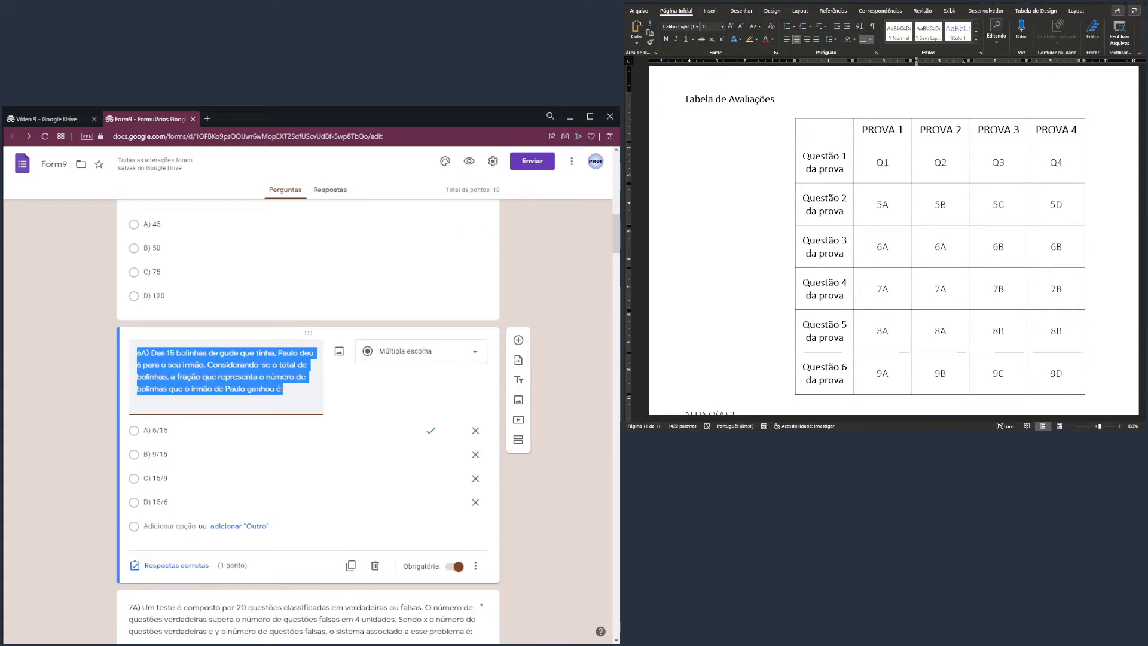
click(351, 566)
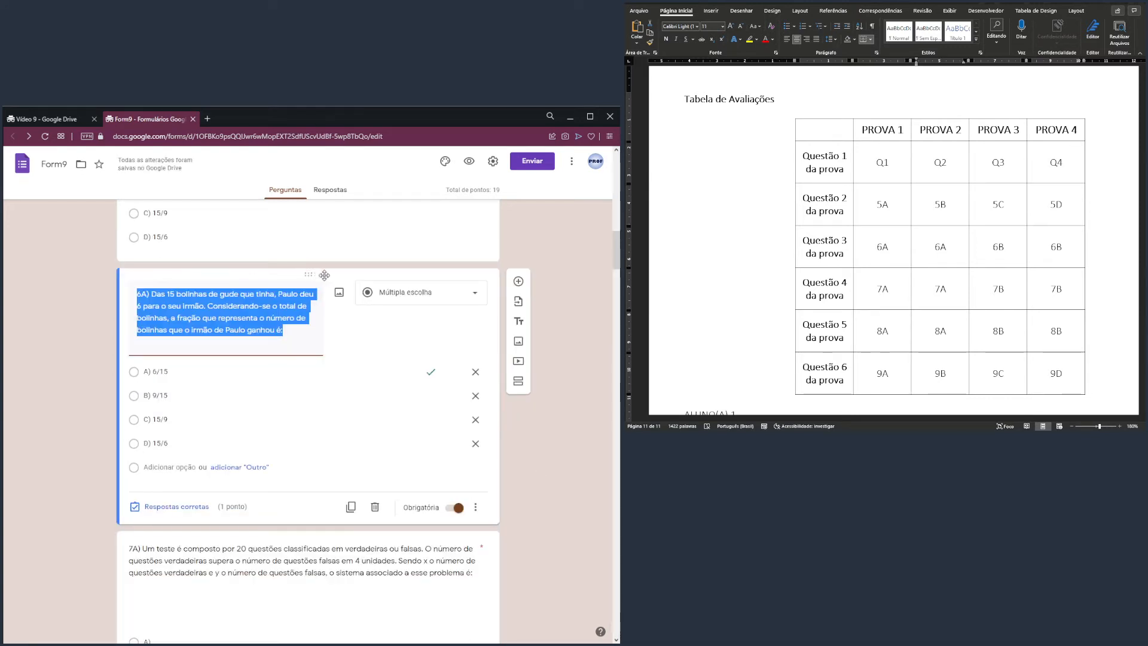
drag(311, 273, 316, 574)
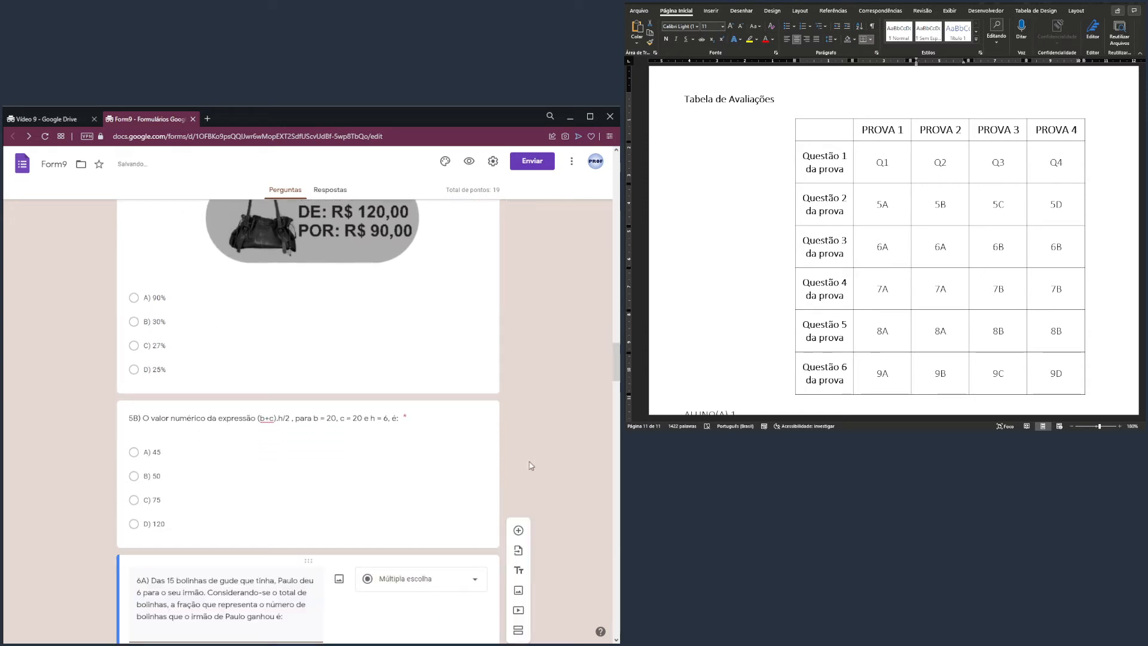
click(462, 451)
scroll(420, 380, up, 6)
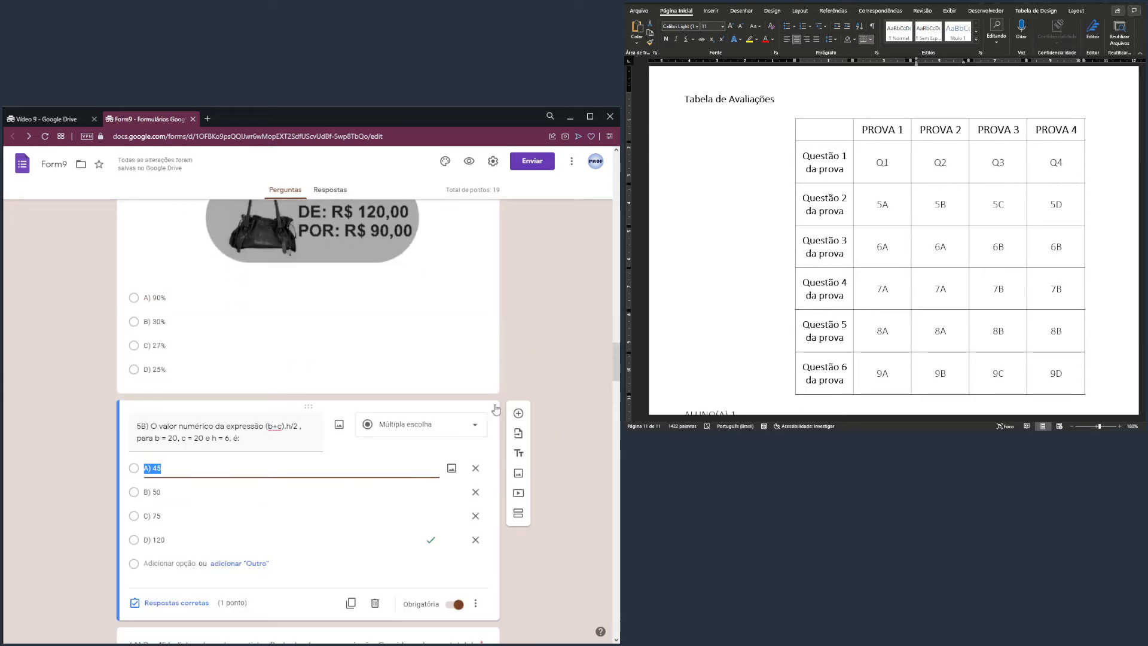
triple_click(421, 410)
scroll(562, 432, down, 3)
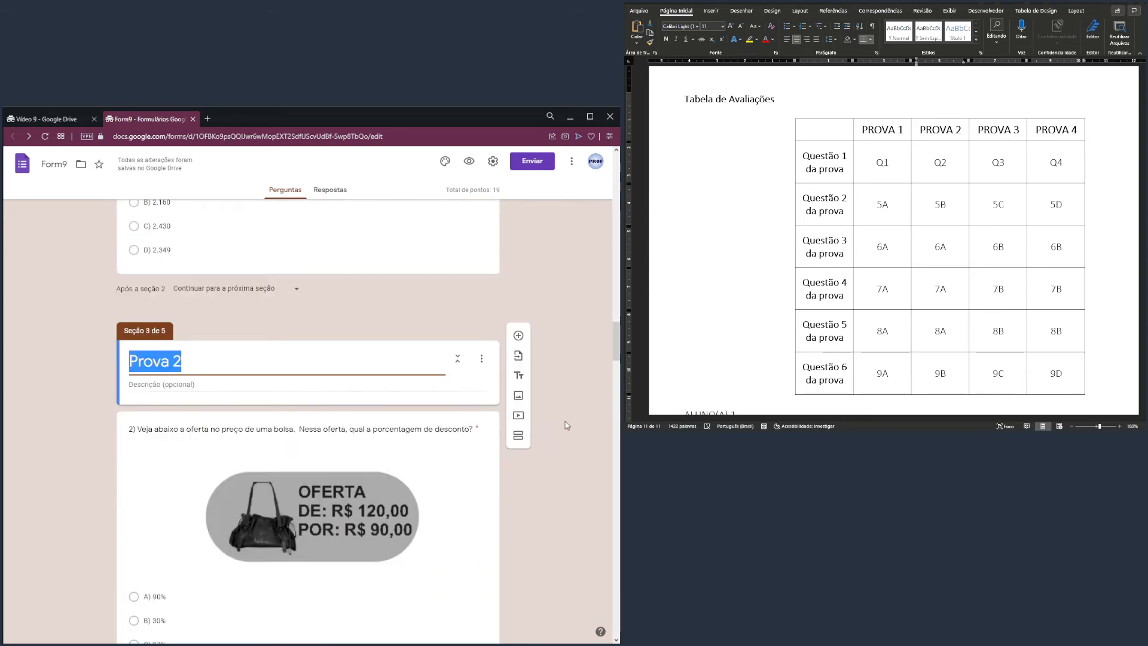
scroll(285, 436, down, 5)
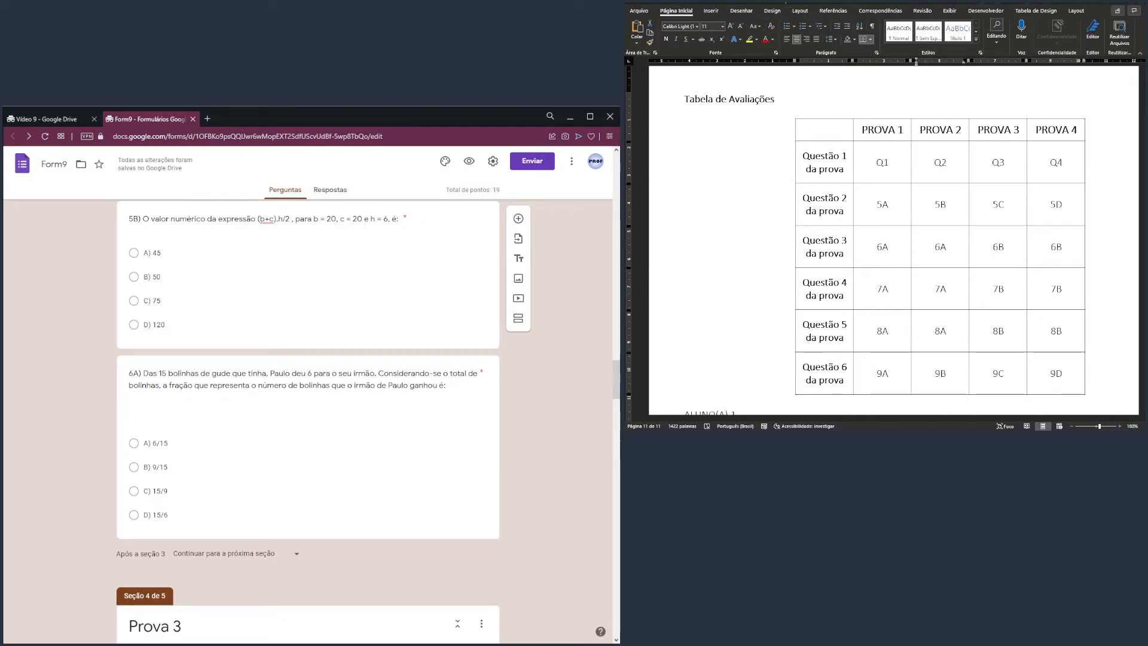
Duplicate question 7A from the Prova 1 section and place the copy after question 6A in the Prova 2 section.
click(955, 236)
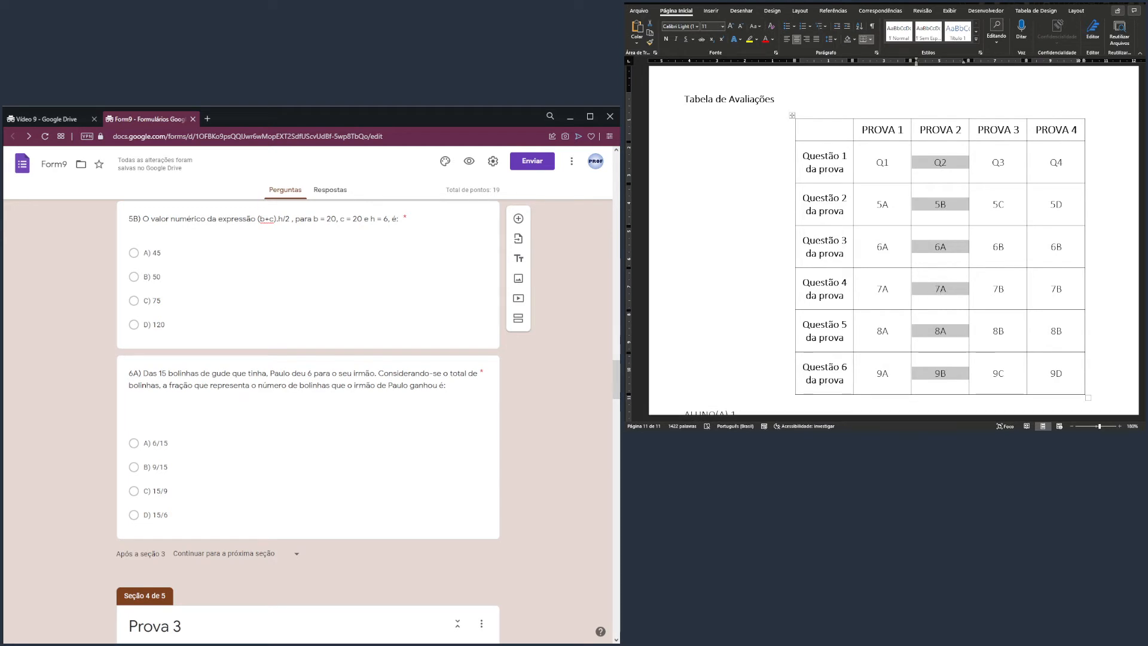
drag(616, 379, 607, 480)
scroll(607, 481, down, 3)
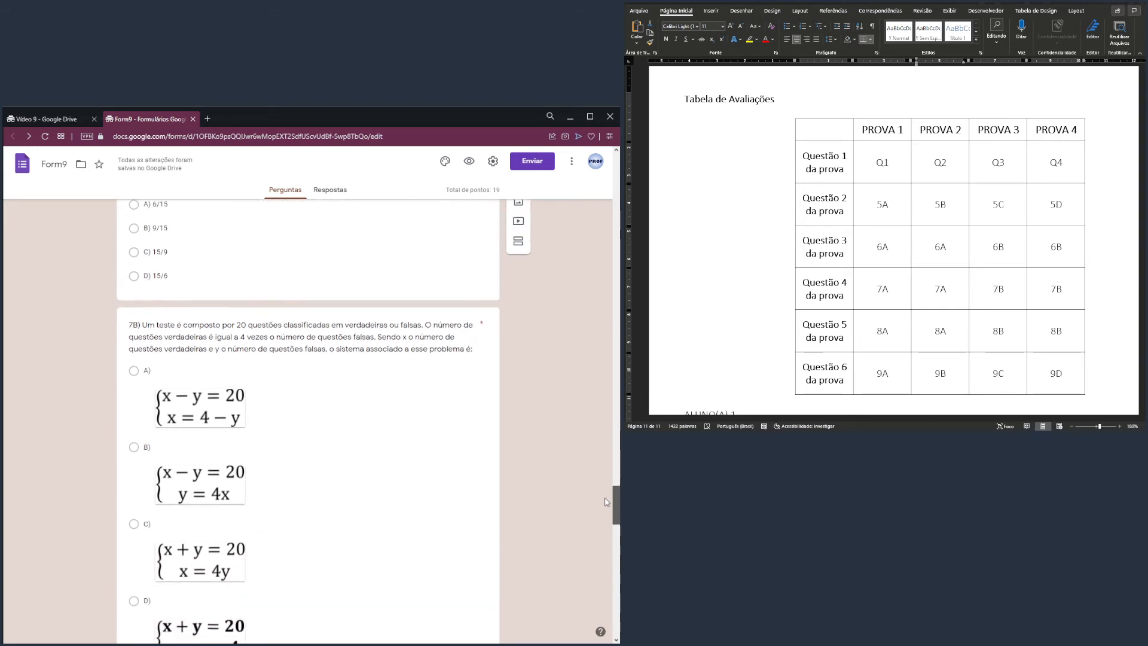
scroll(577, 293, up, 20)
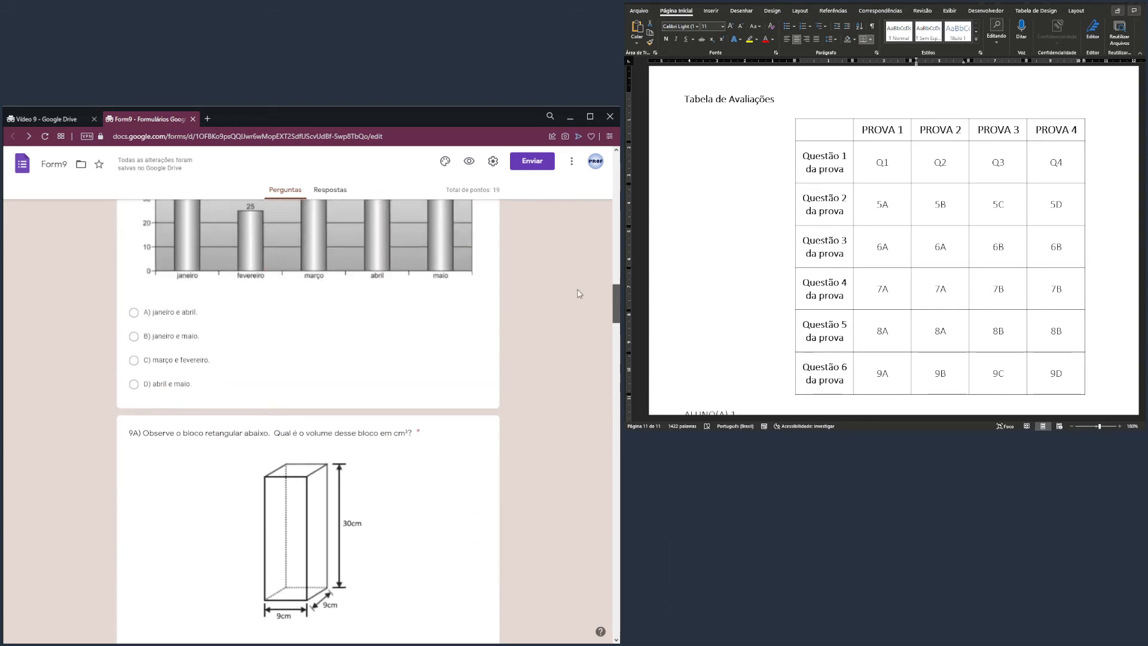
scroll(584, 246, up, 15)
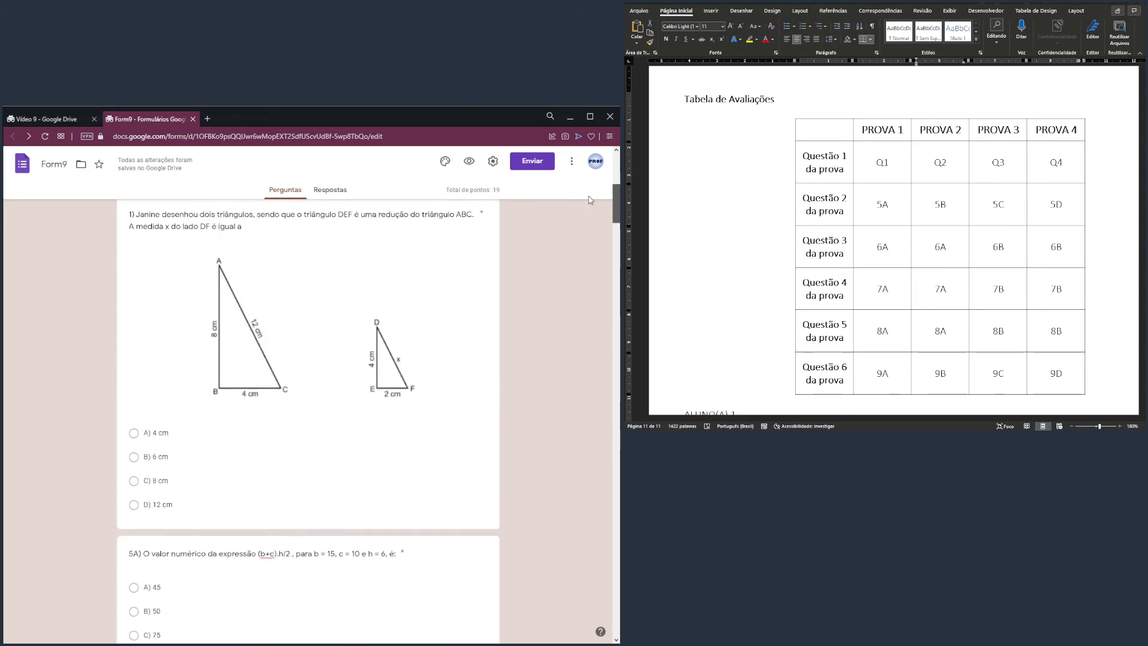
scroll(590, 196, up, 2)
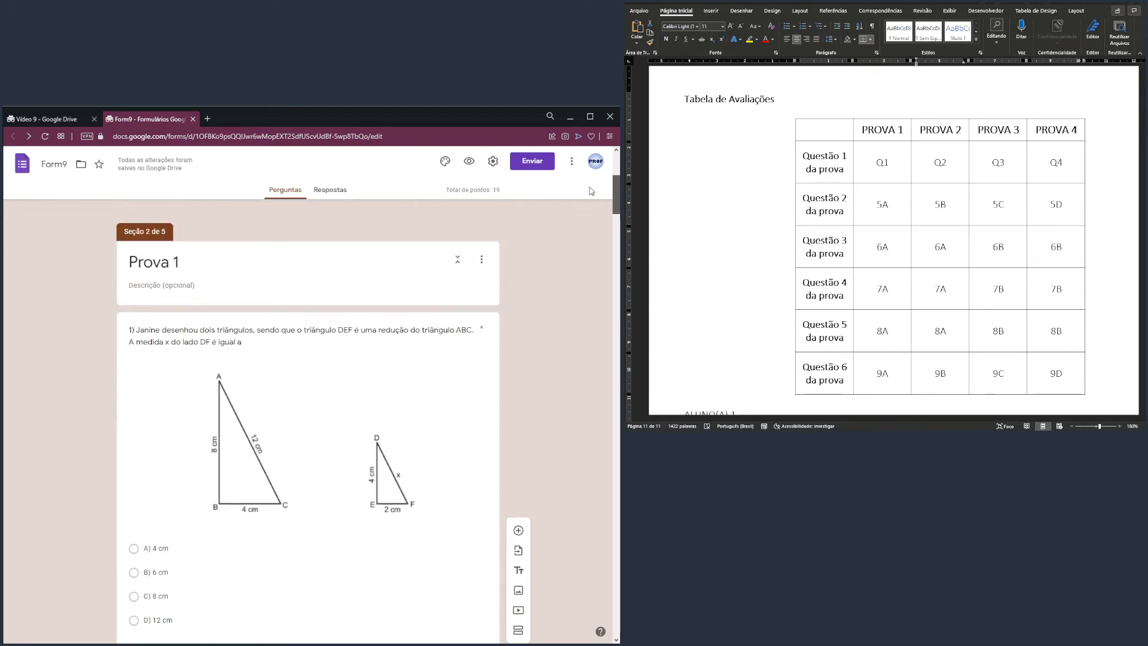
scroll(592, 204, down, 15)
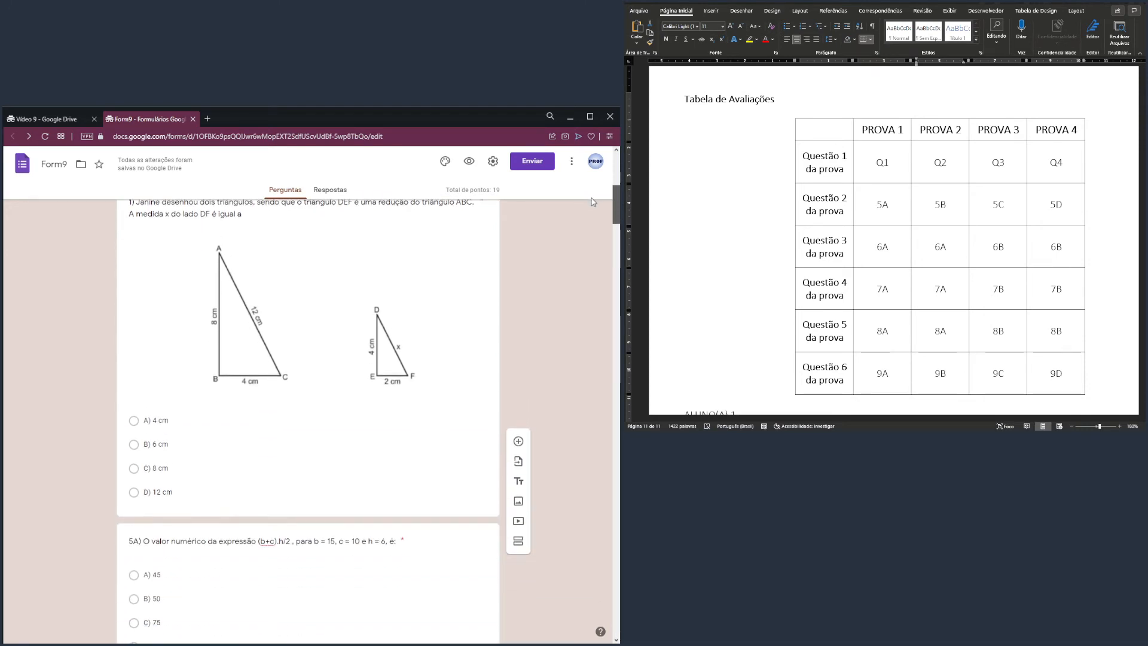
scroll(596, 232, down, 4)
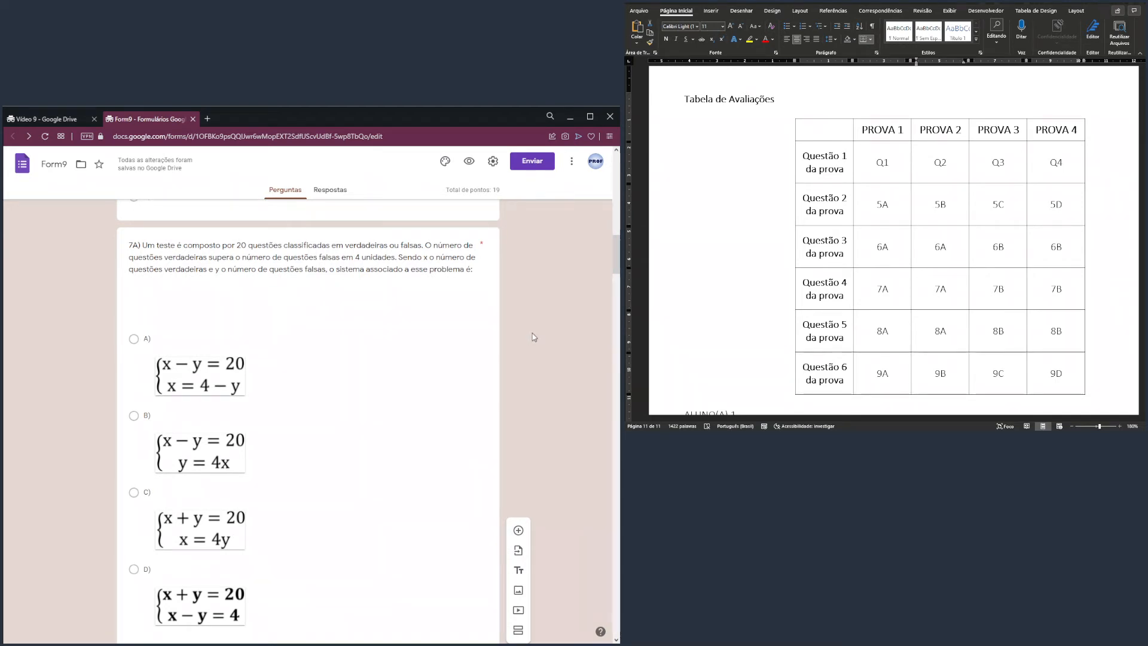
click(286, 255)
scroll(407, 351, down, 3)
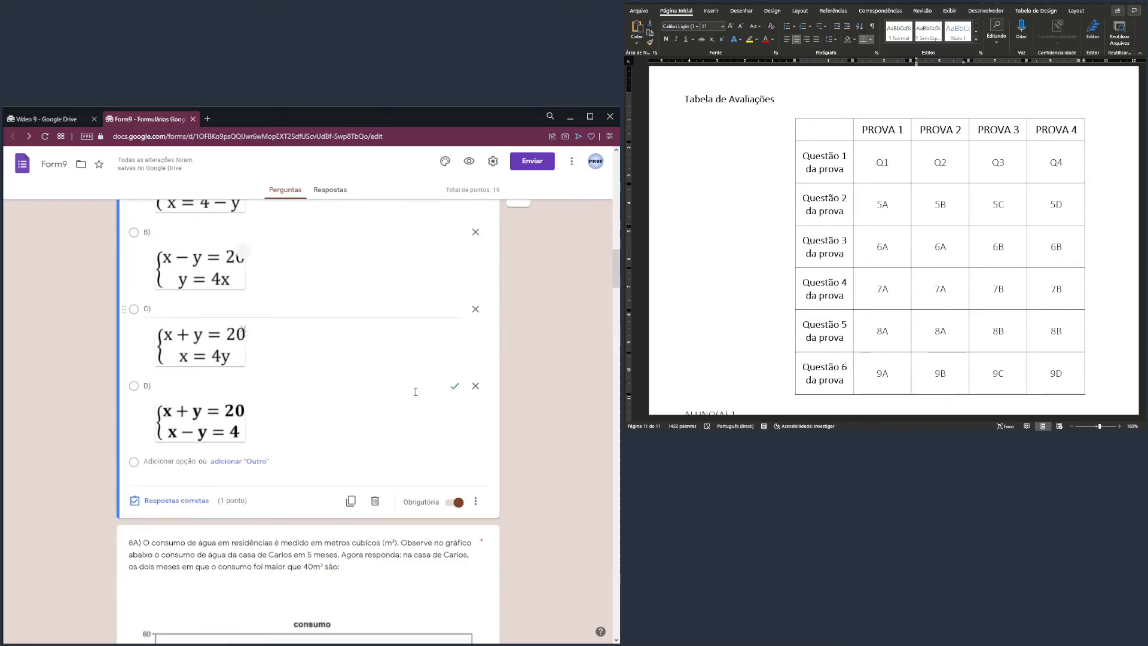
click(351, 502)
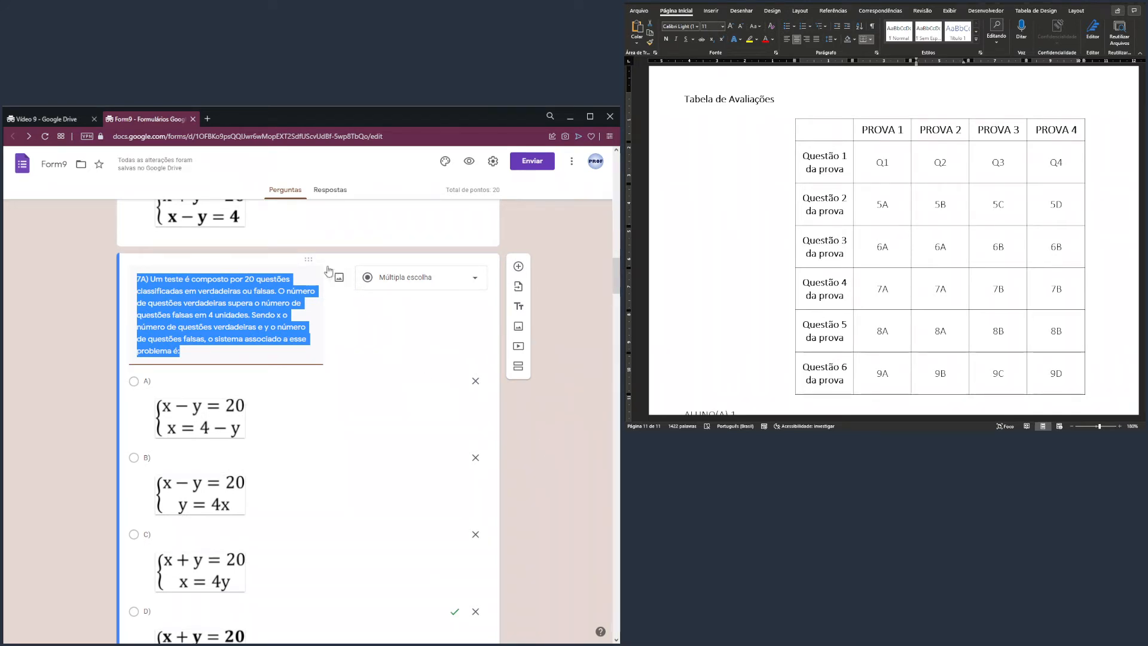
drag(310, 259, 353, 512)
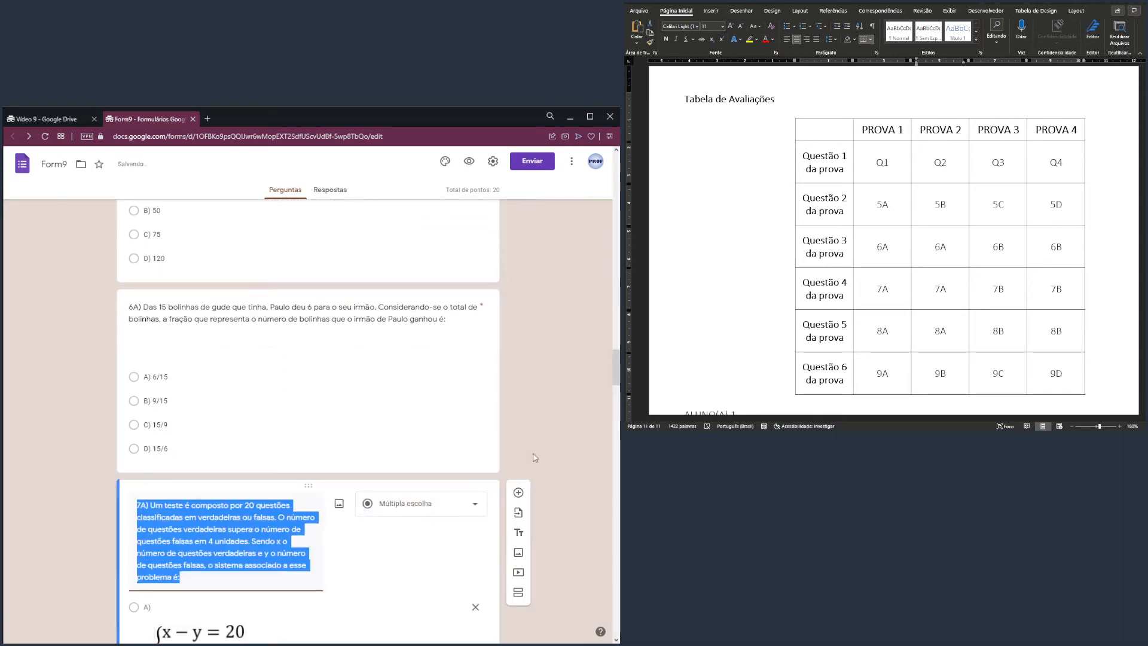
Check the question order in the Prova 2 section and compare Questão 3 to Questão 5 of Prova 1 and Prova 2 in the assessment table.
scroll(545, 442, up, 8)
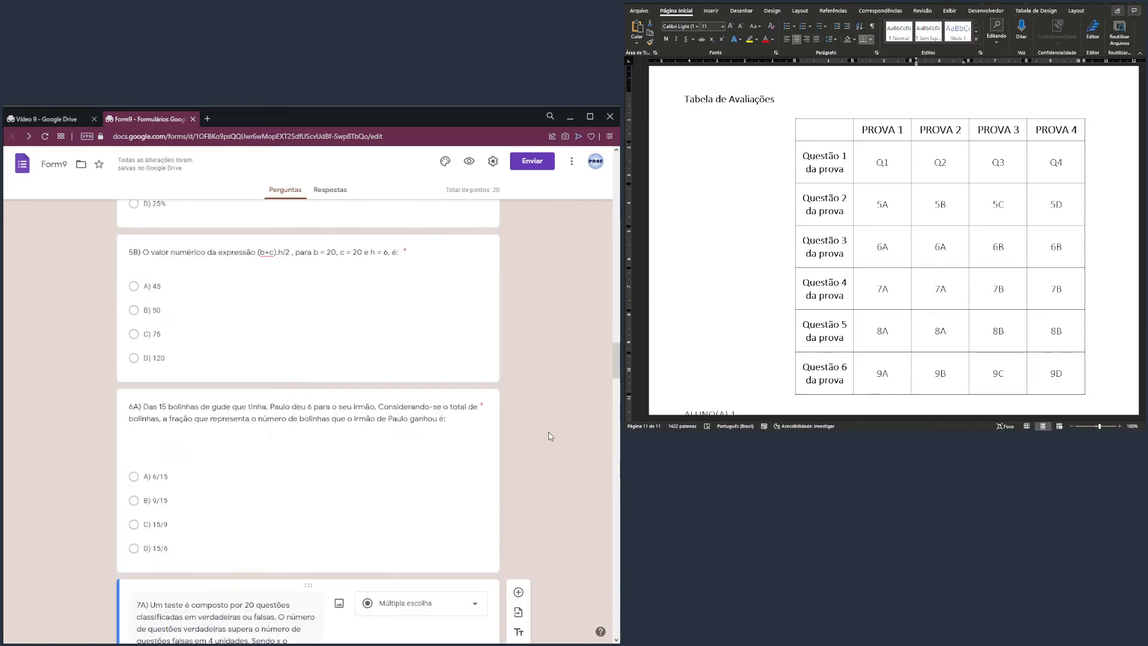
scroll(545, 440, up, 5)
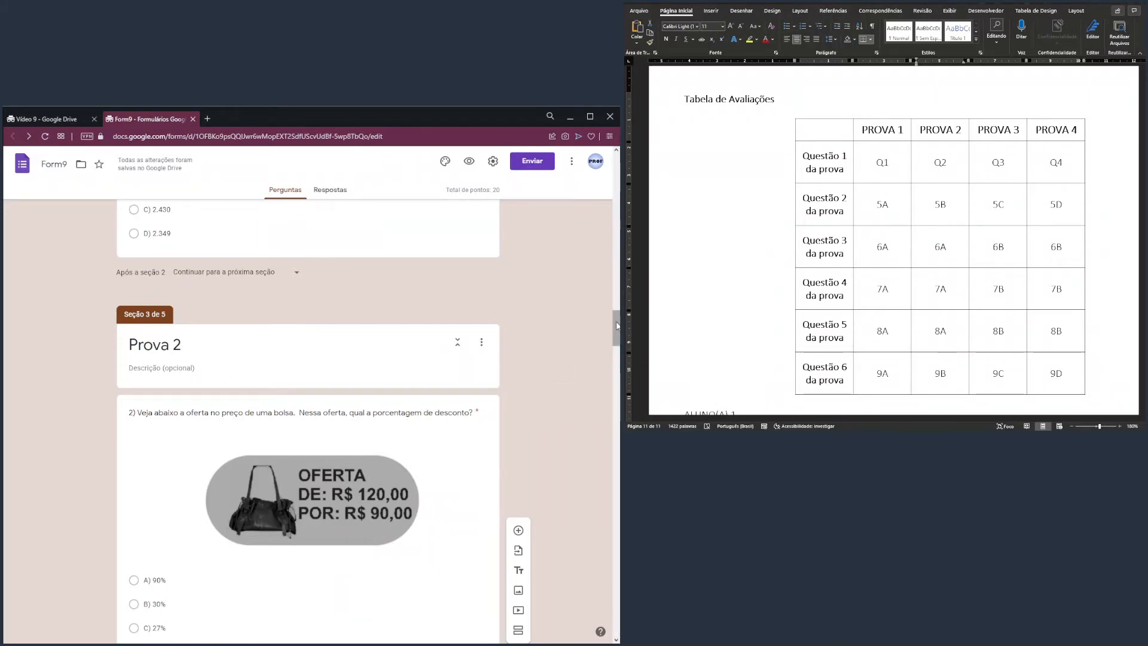
drag(617, 322, 613, 387)
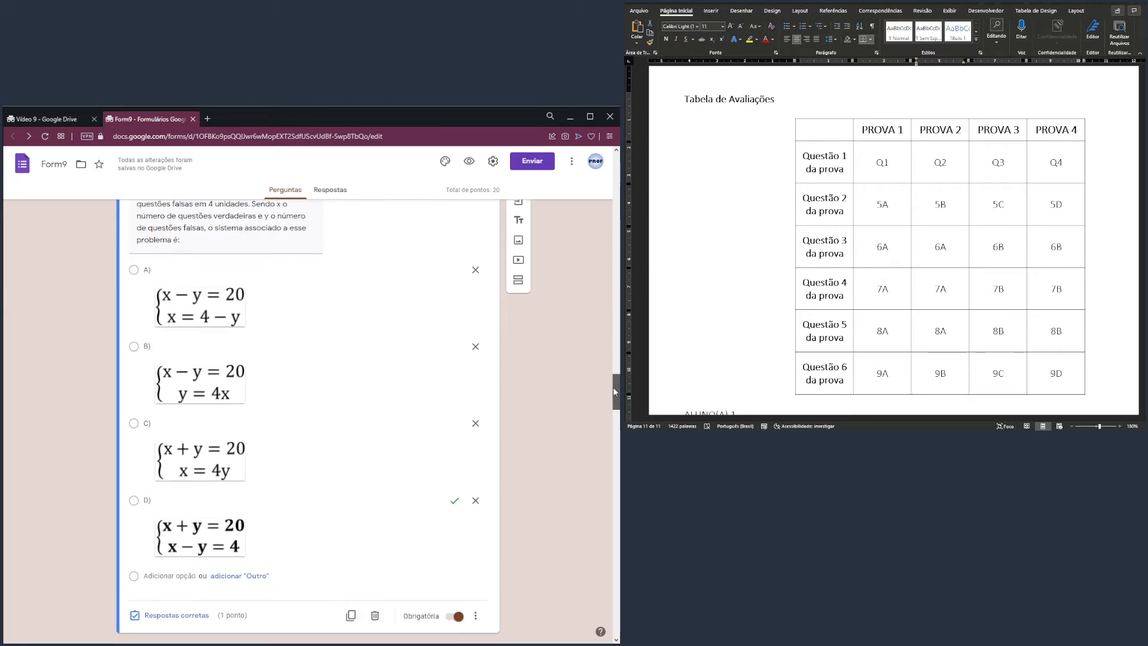
click(782, 16)
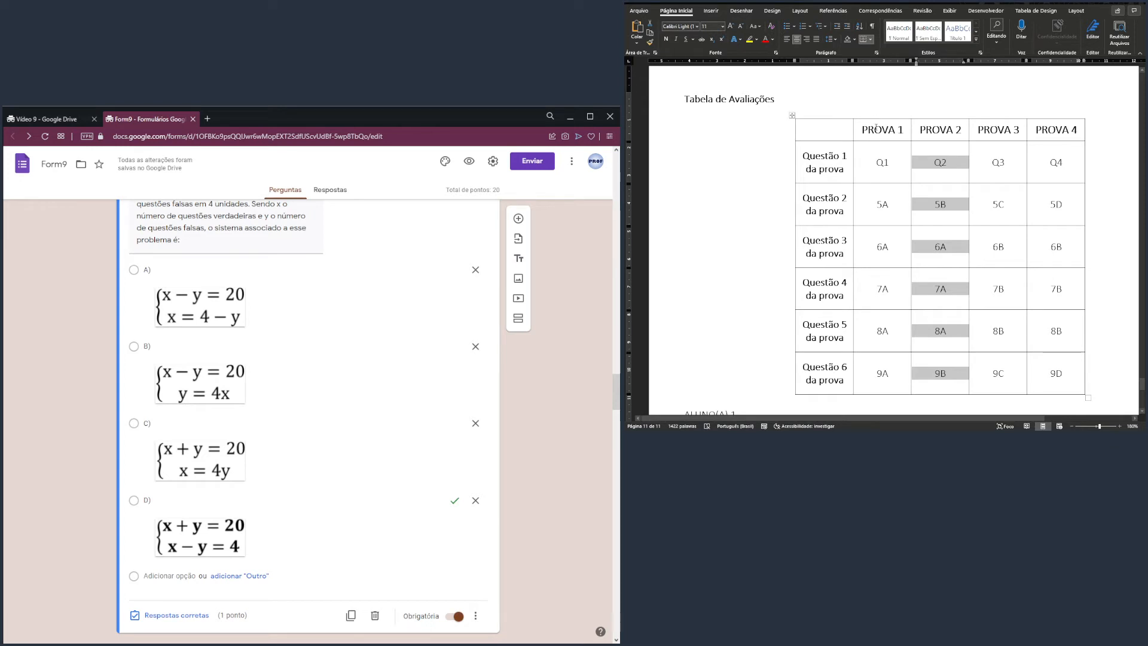
drag(864, 130, 951, 129)
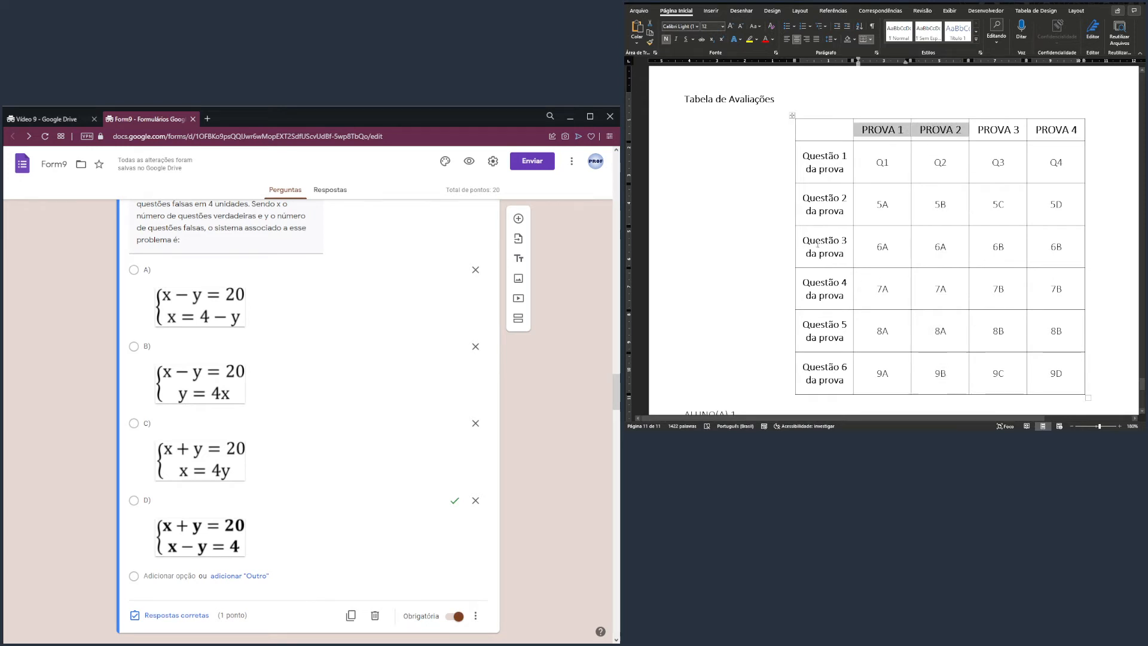
drag(818, 238, 941, 328)
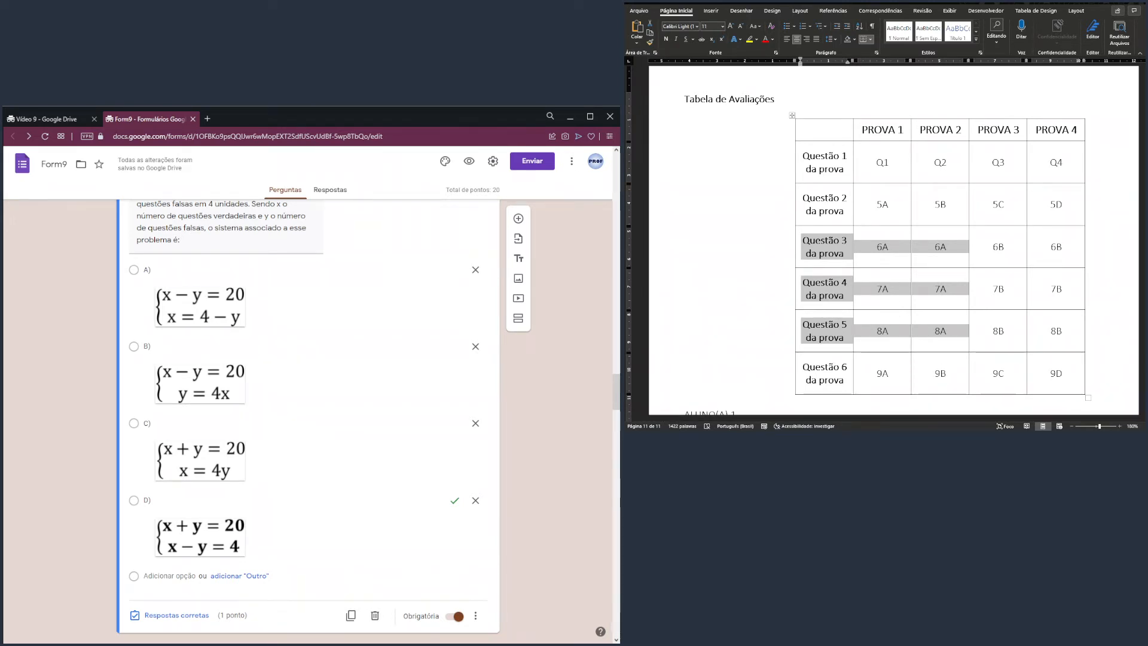
click(945, 254)
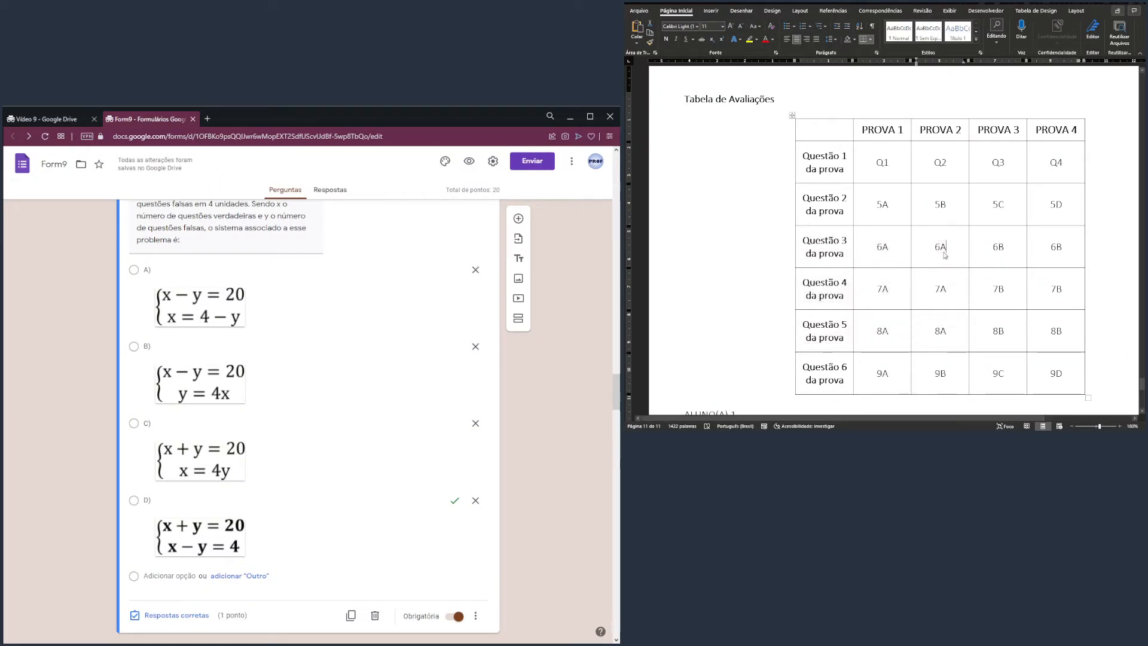
click(1000, 252)
click(874, 286)
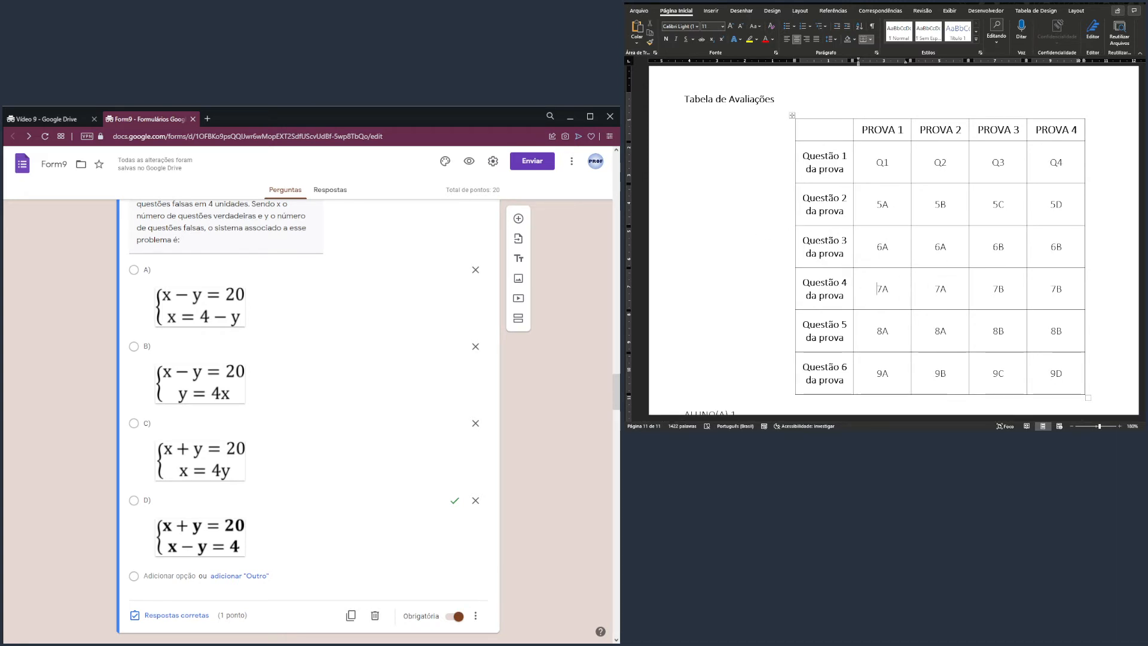
Duplicate question 8A from the Prova 1 section and place the copy after question 7A in the Prova 2 section.
drag(616, 392, 616, 277)
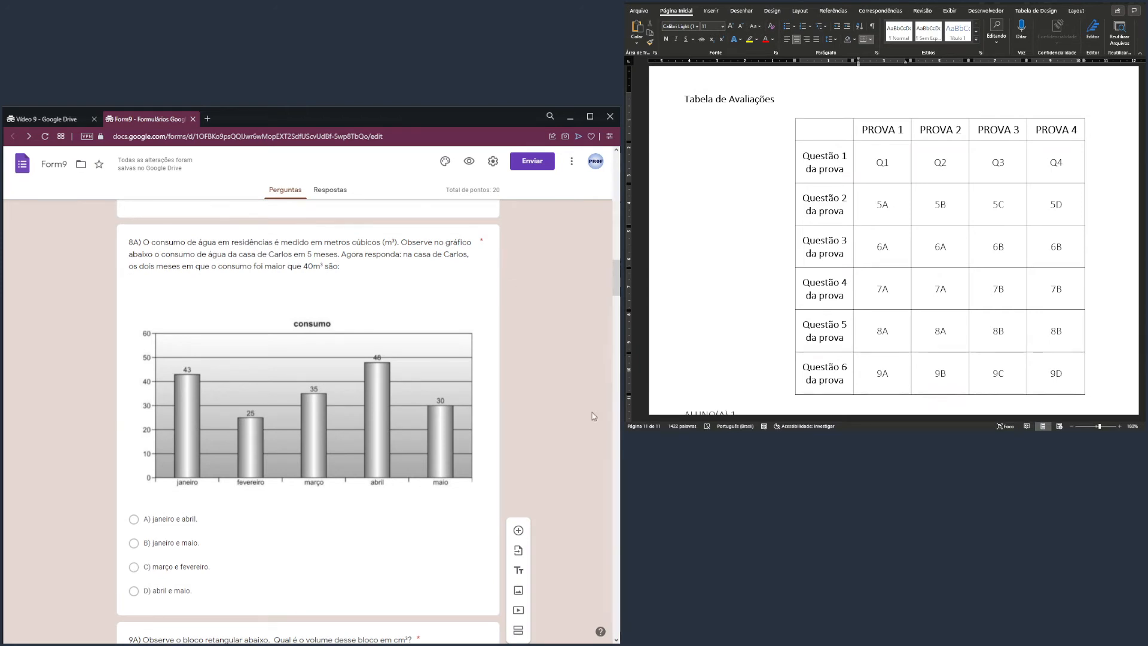
click(313, 254)
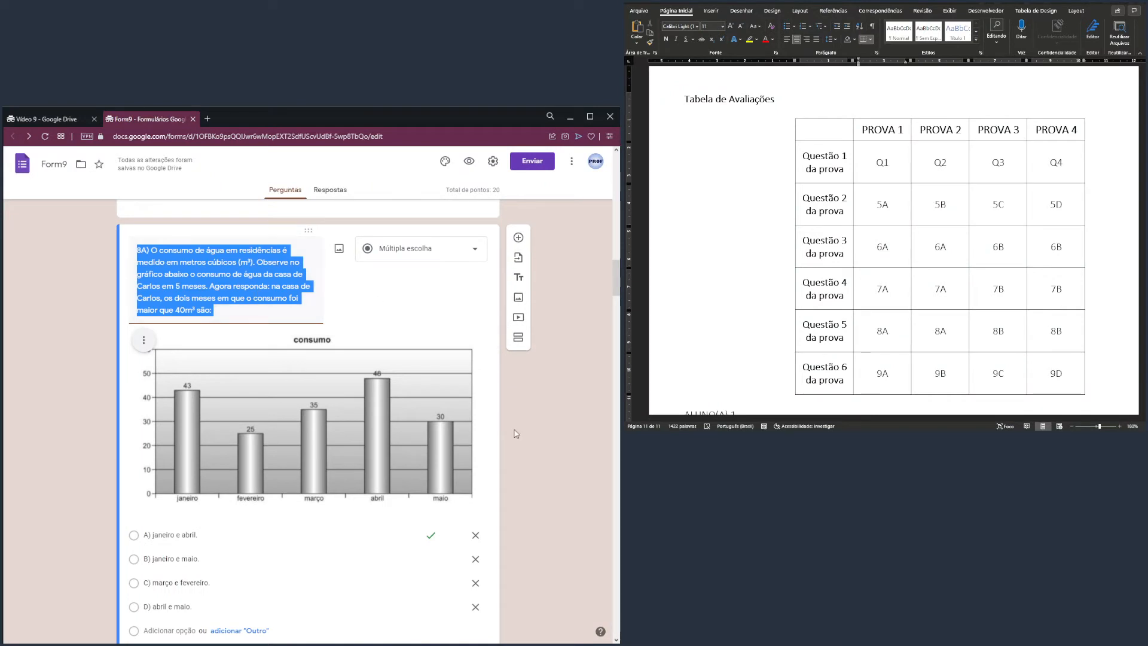
scroll(516, 433, down, 2)
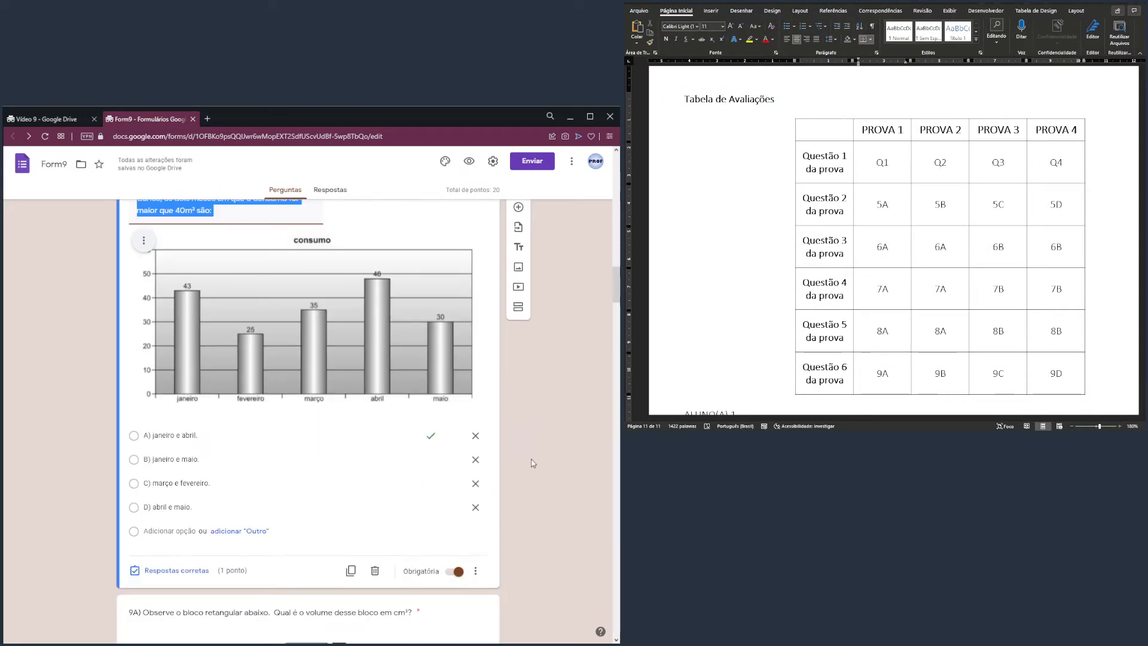
click(351, 571)
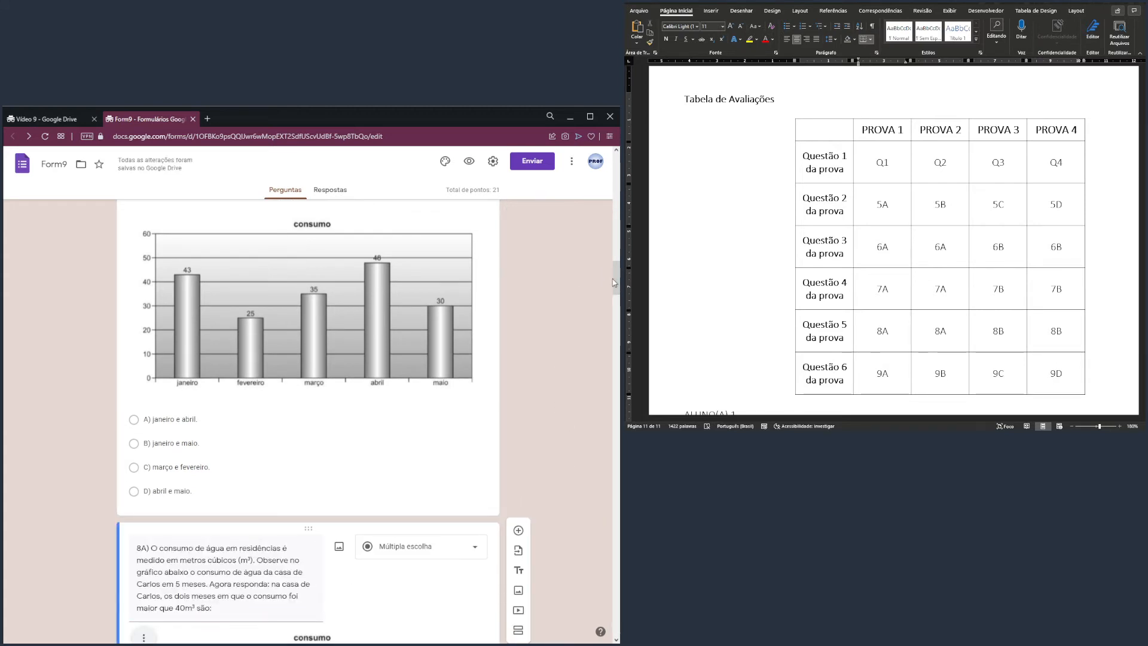
drag(615, 280, 615, 295)
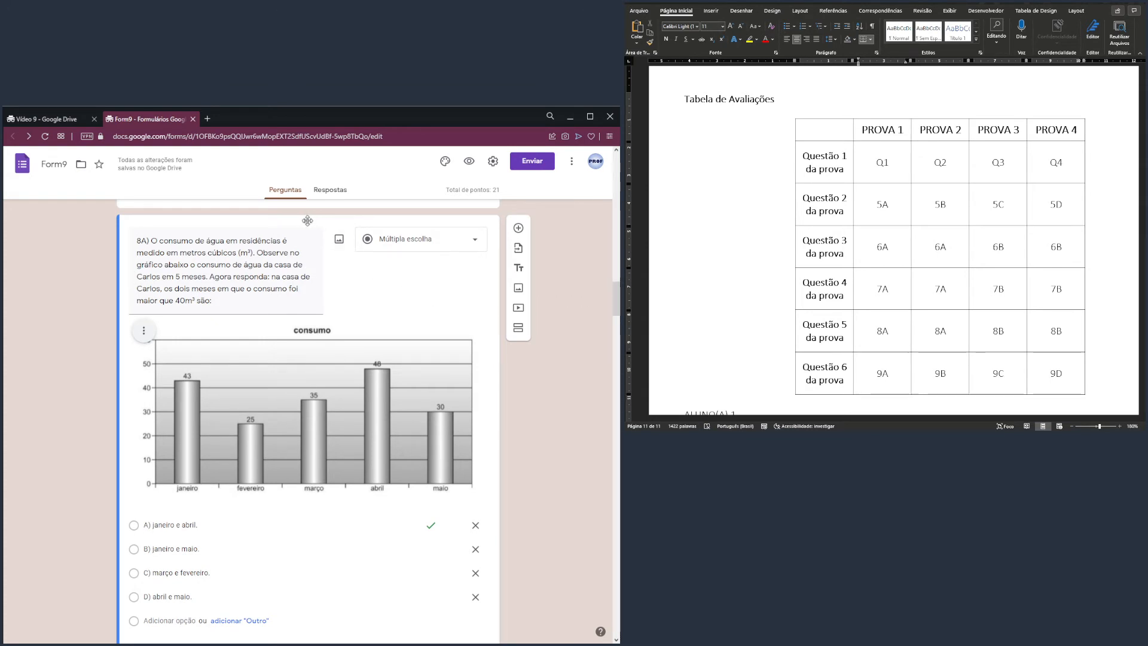
drag(307, 221, 251, 626)
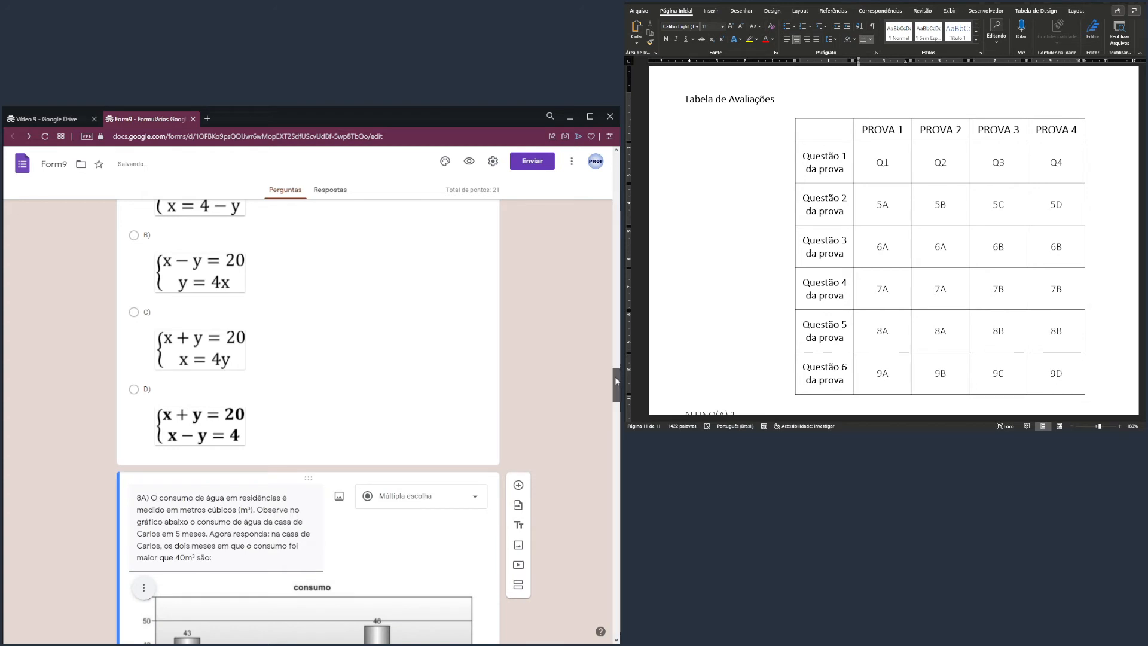
Review the end of the Prova 2 section and look up its Questão 6 entry in the assessment table.
mouse_move(615, 381)
mouse_down()
mouse_move(619, 307)
mouse_move(618, 358)
mouse_up()
scroll(308, 419, down, 8)
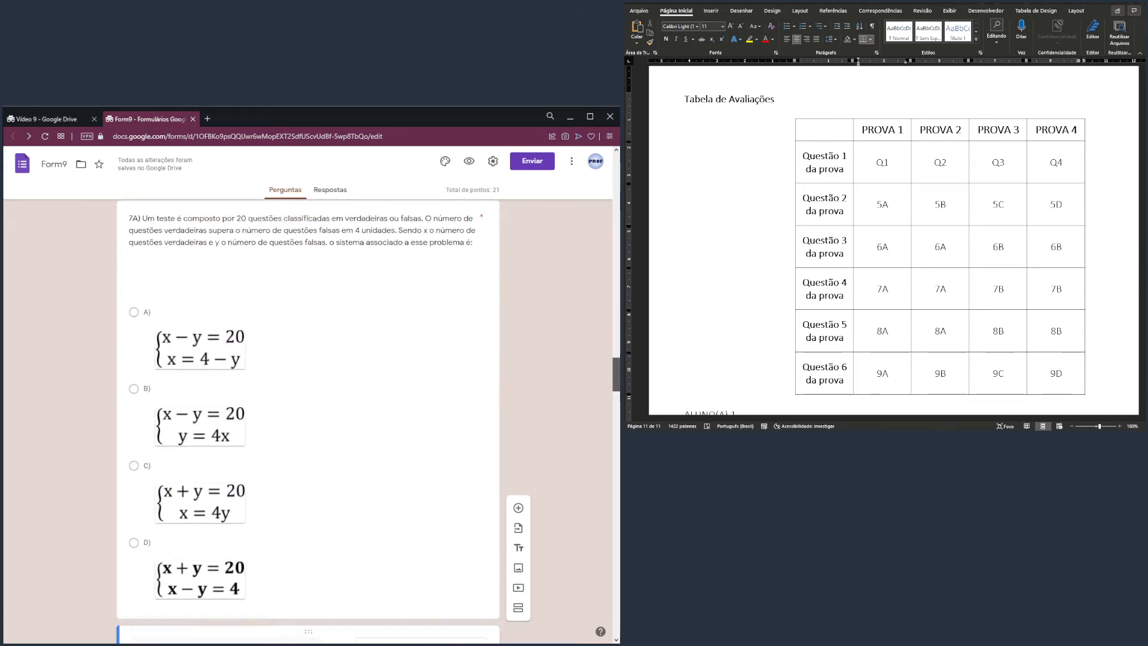
drag(616, 408, 616, 410)
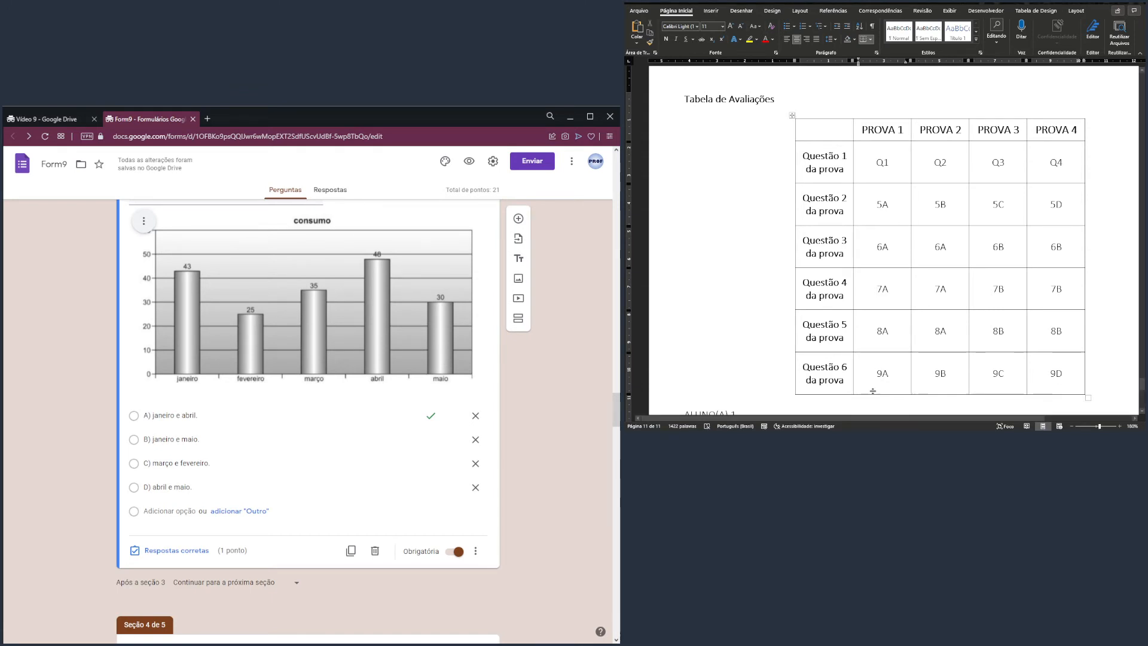
key(shift+Up)
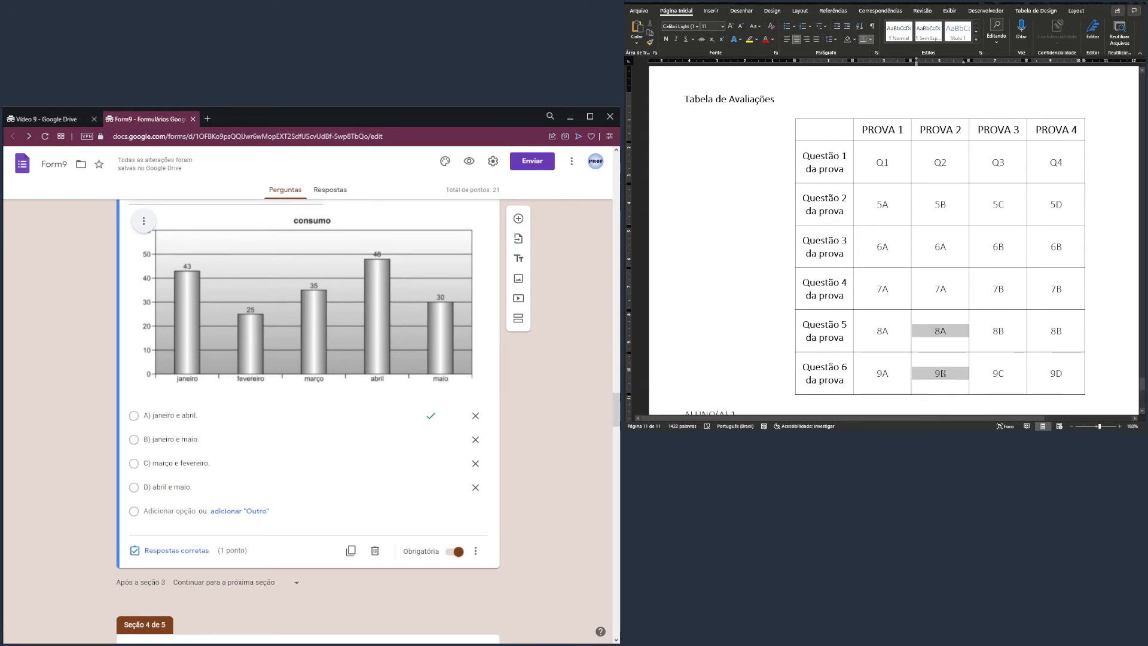
click(950, 381)
double_click(949, 377)
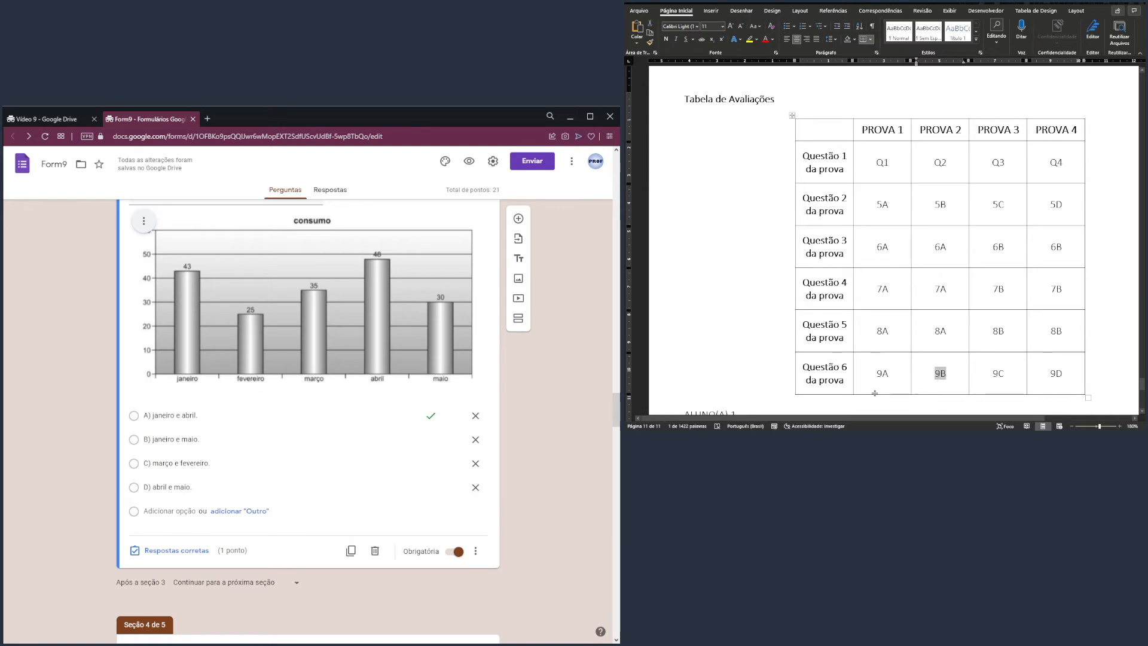
Move question 9B up to the end of the Prova 2 section, directly after question 8A.
click(559, 444)
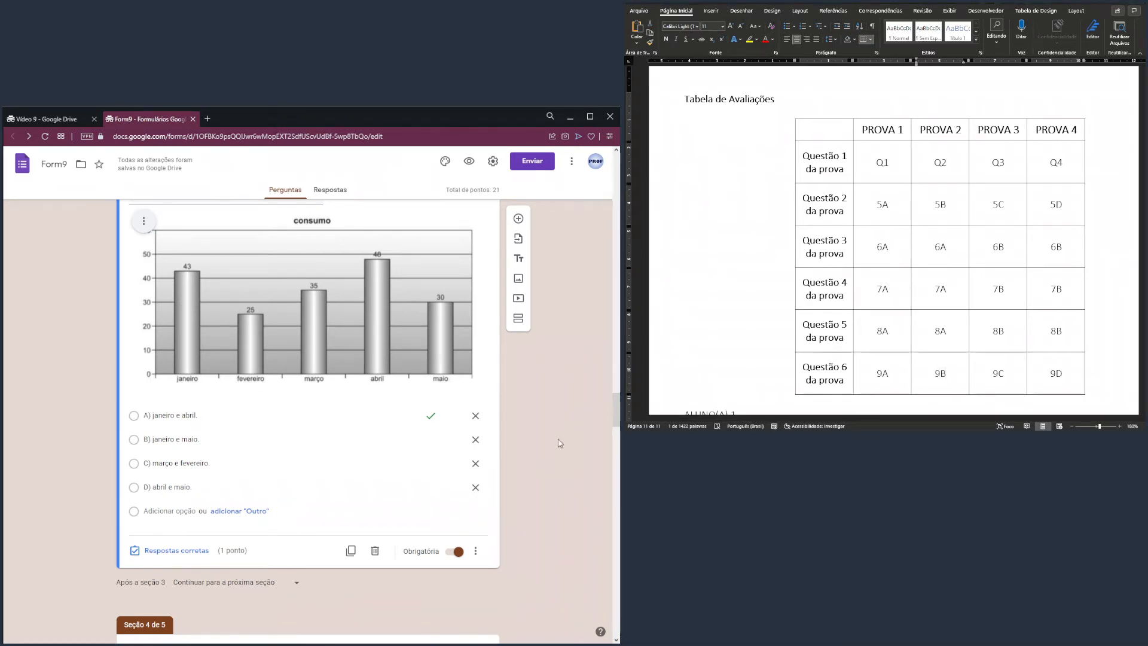
scroll(616, 416, down, 1)
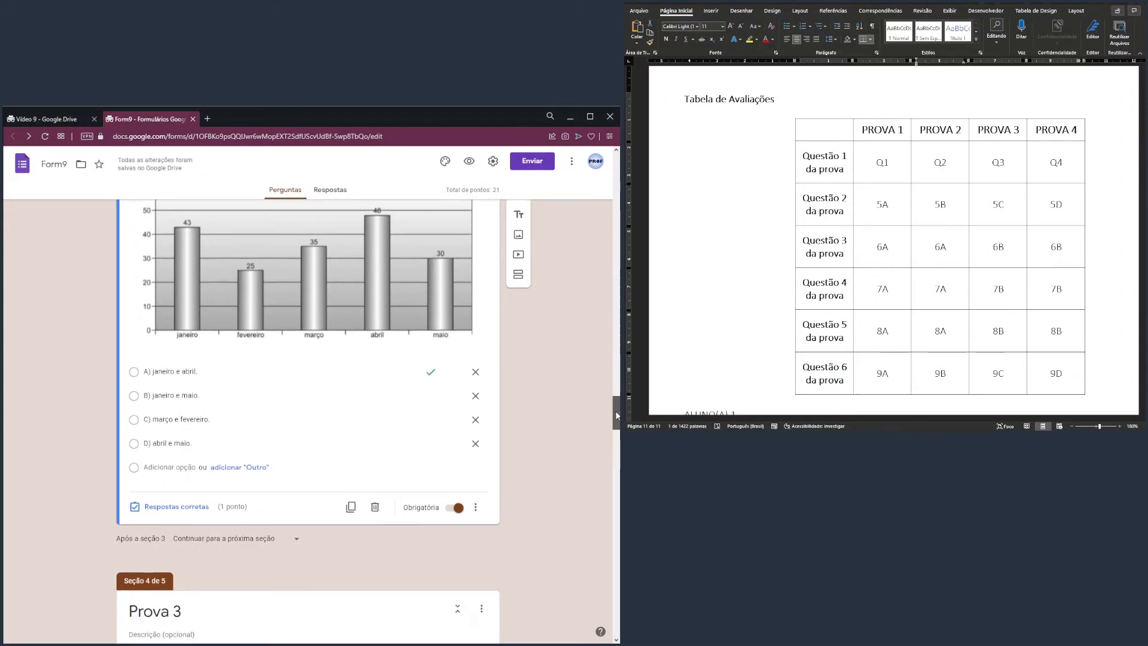
drag(617, 416, 610, 565)
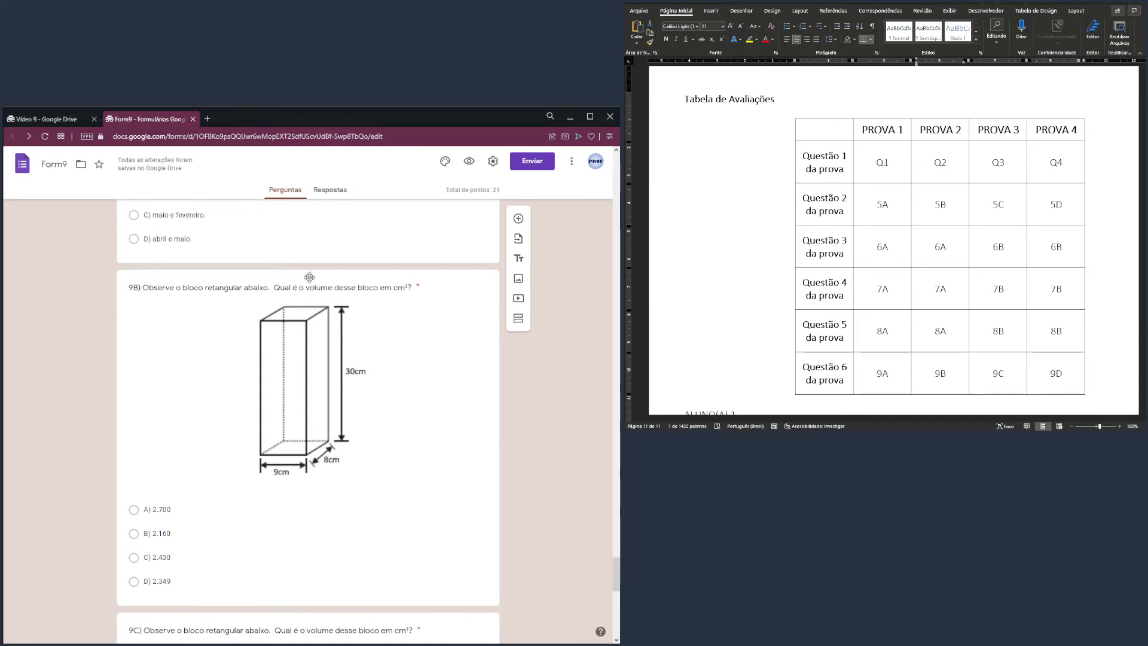
drag(310, 275, 287, 287)
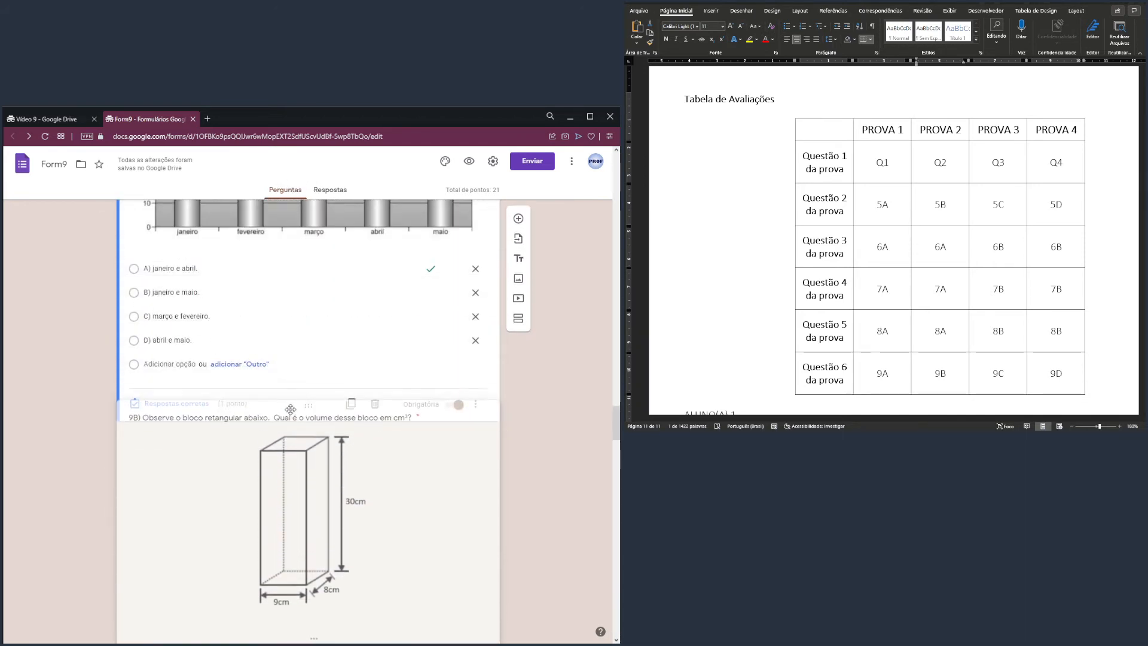
click(365, 472)
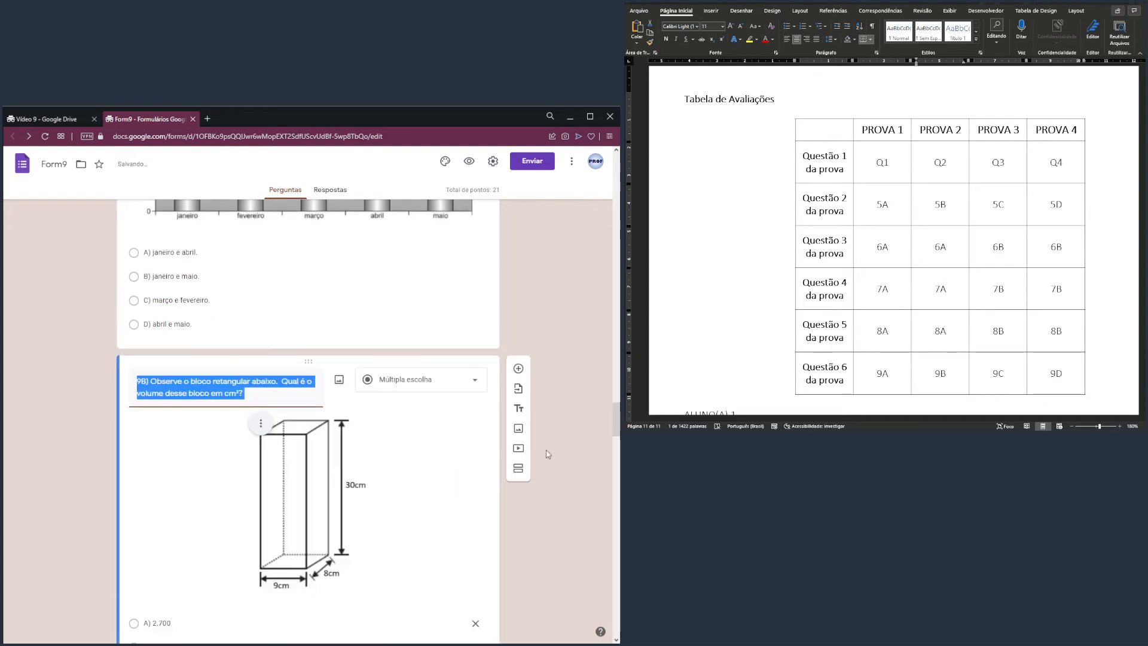
Preview the form and enter a dummy e-mail address to continue to the Prova 1 page.
drag(617, 419, 618, 317)
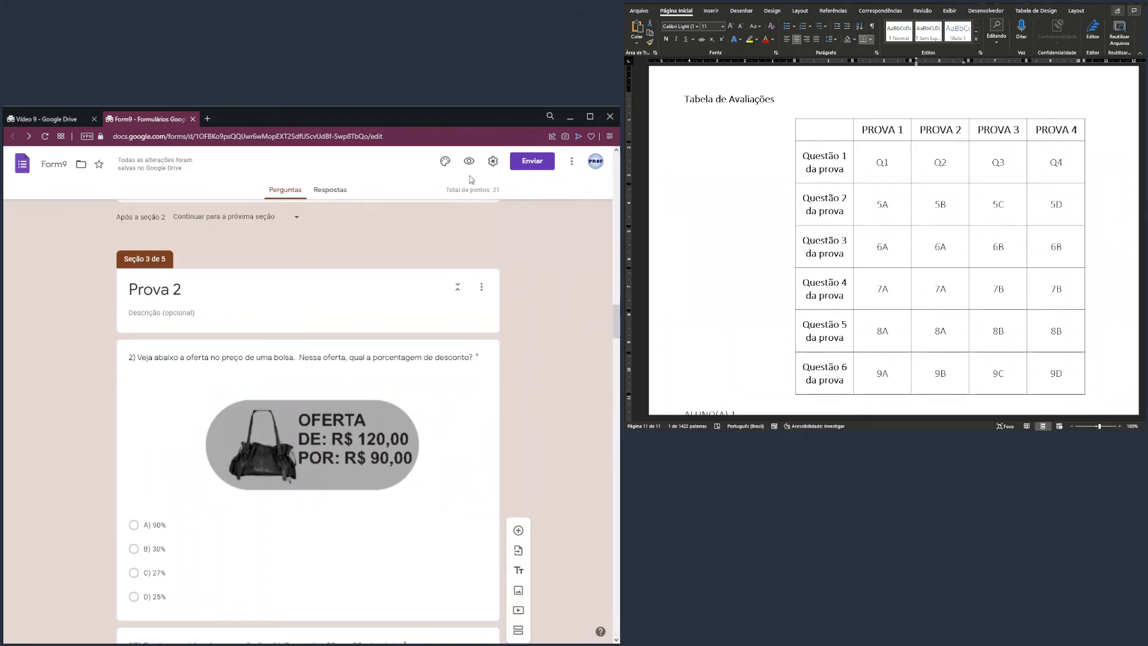
click(470, 161)
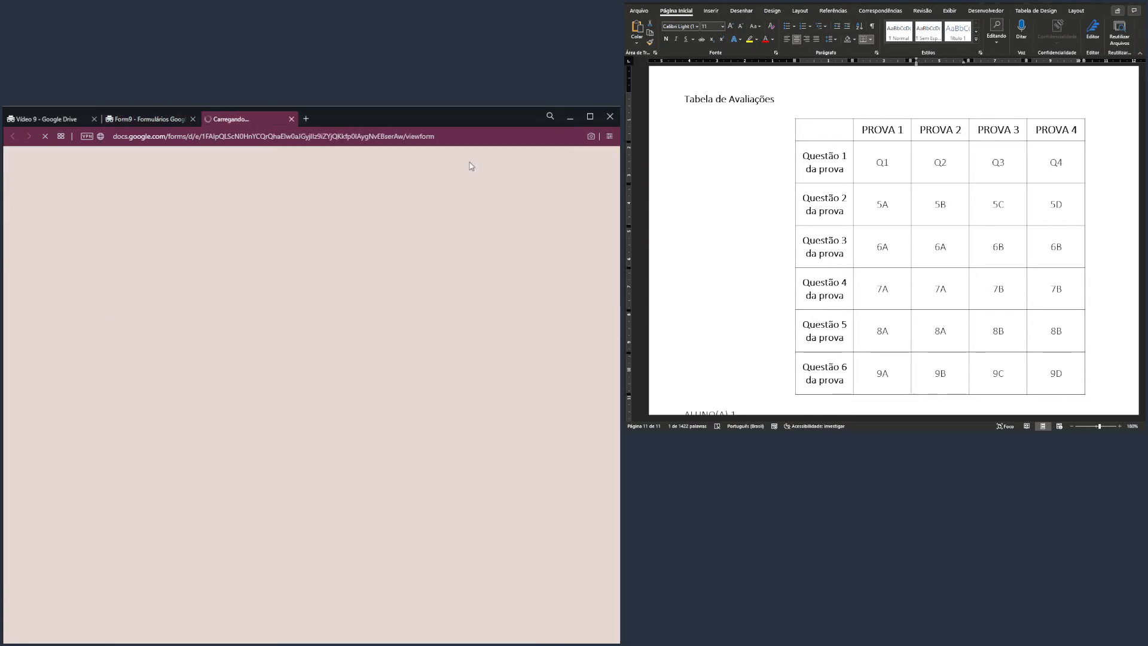
click(197, 368)
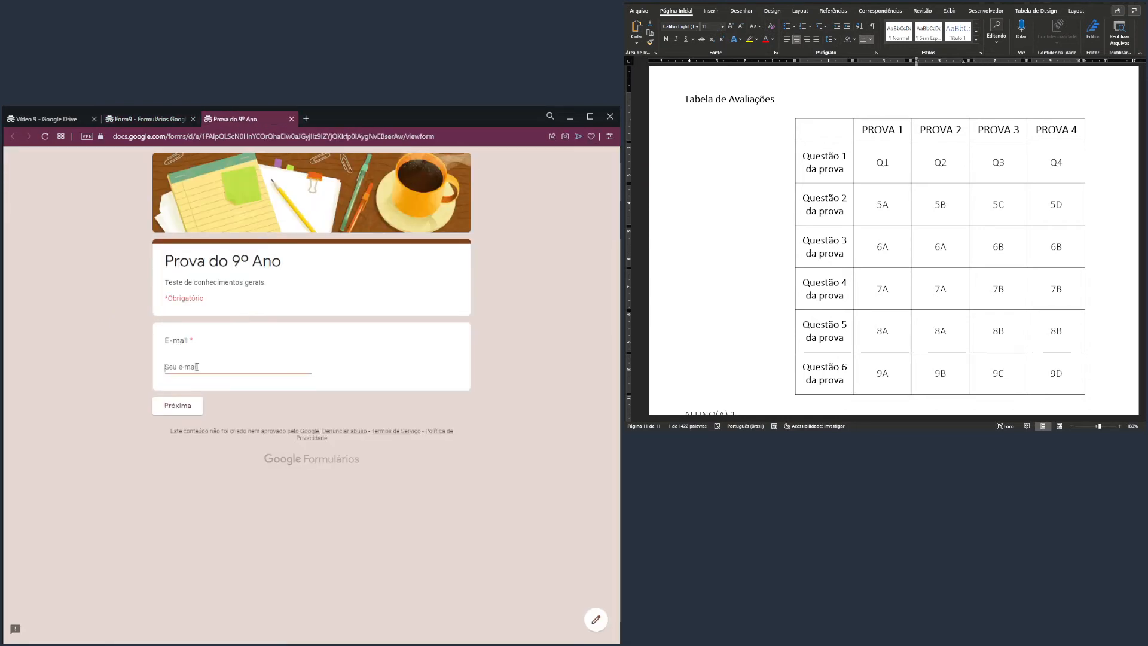
text(skjdhasjkskh@jkhjksasda.com)
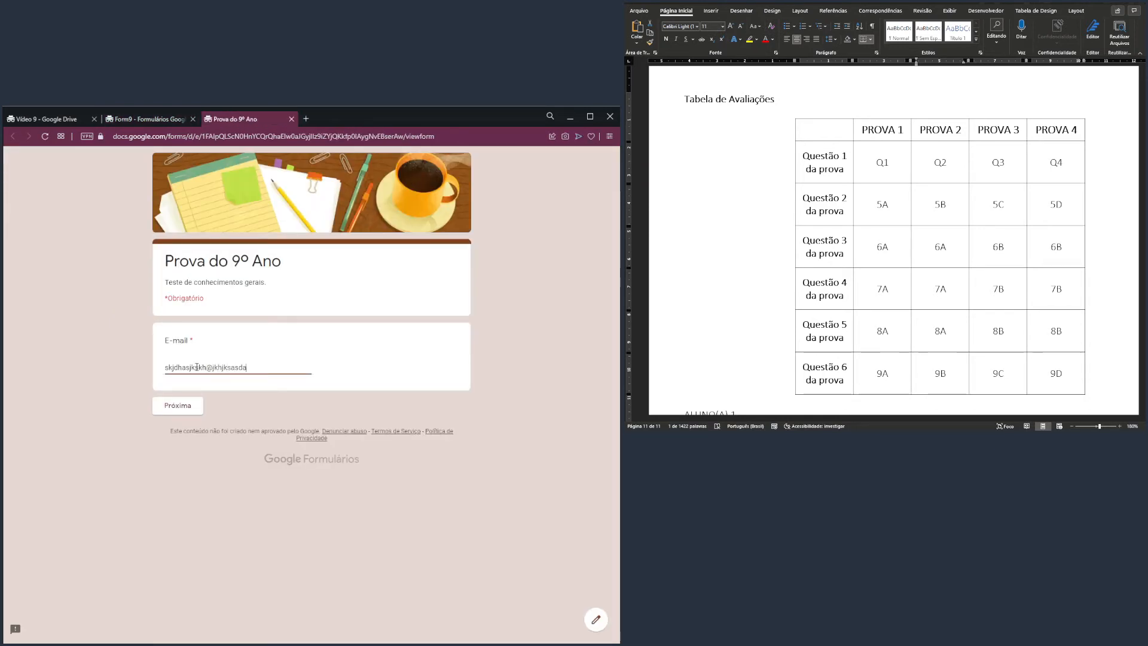
click(167, 407)
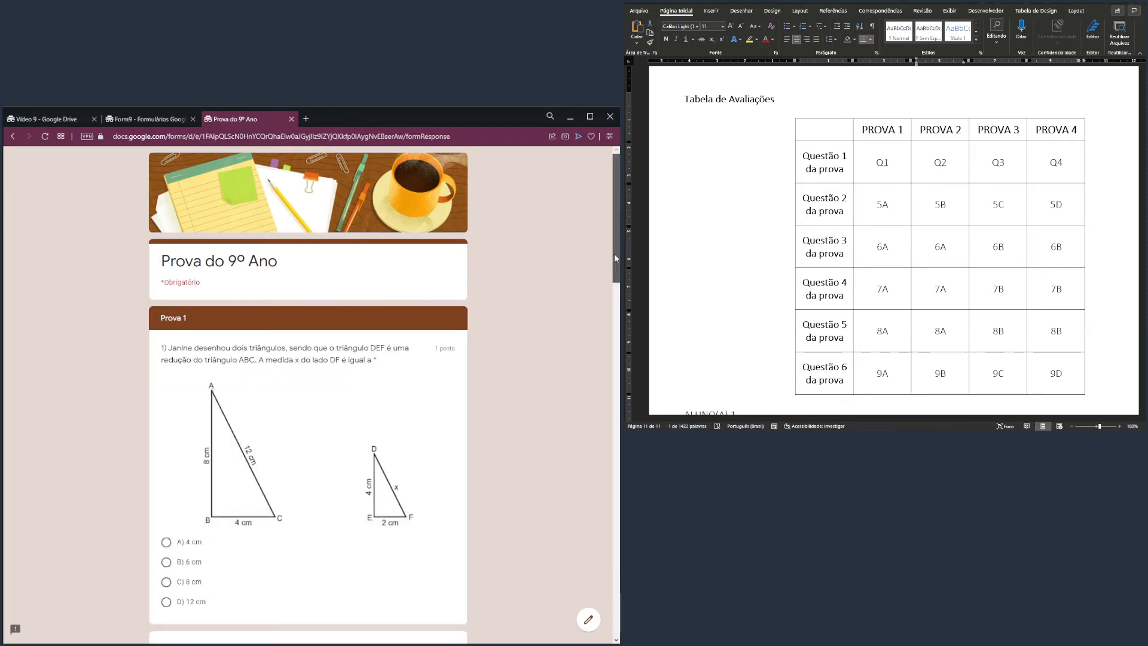
Check the previewed Prova 1 questions against the PROVA 1 column of the assessment table.
drag(616, 258, 597, 601)
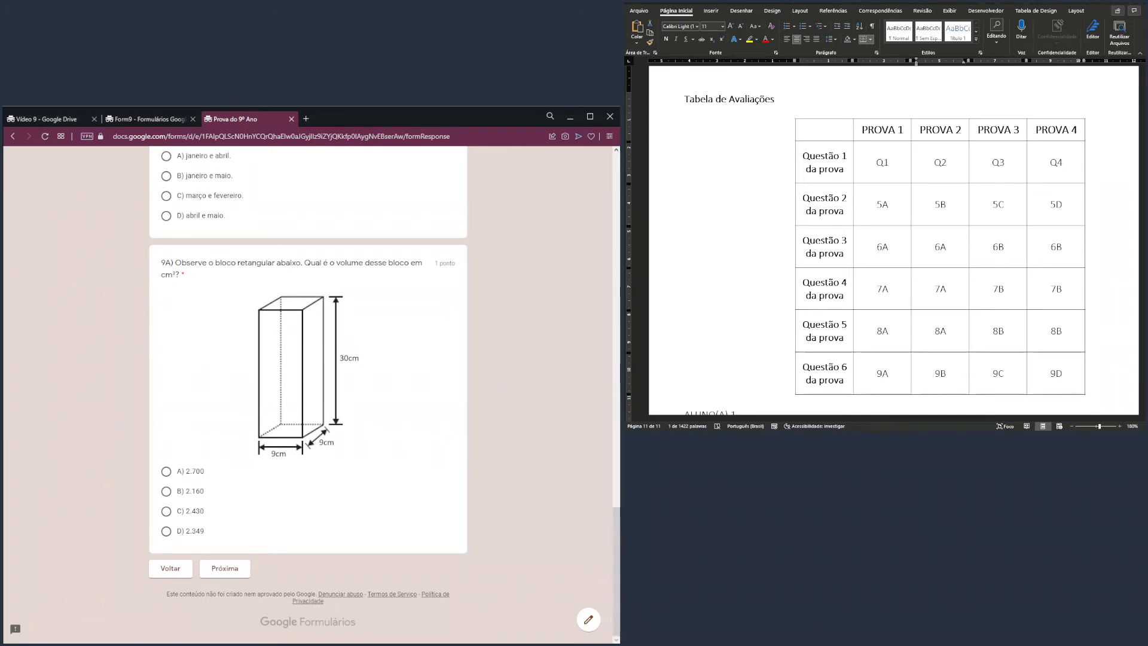
drag(877, 160, 877, 361)
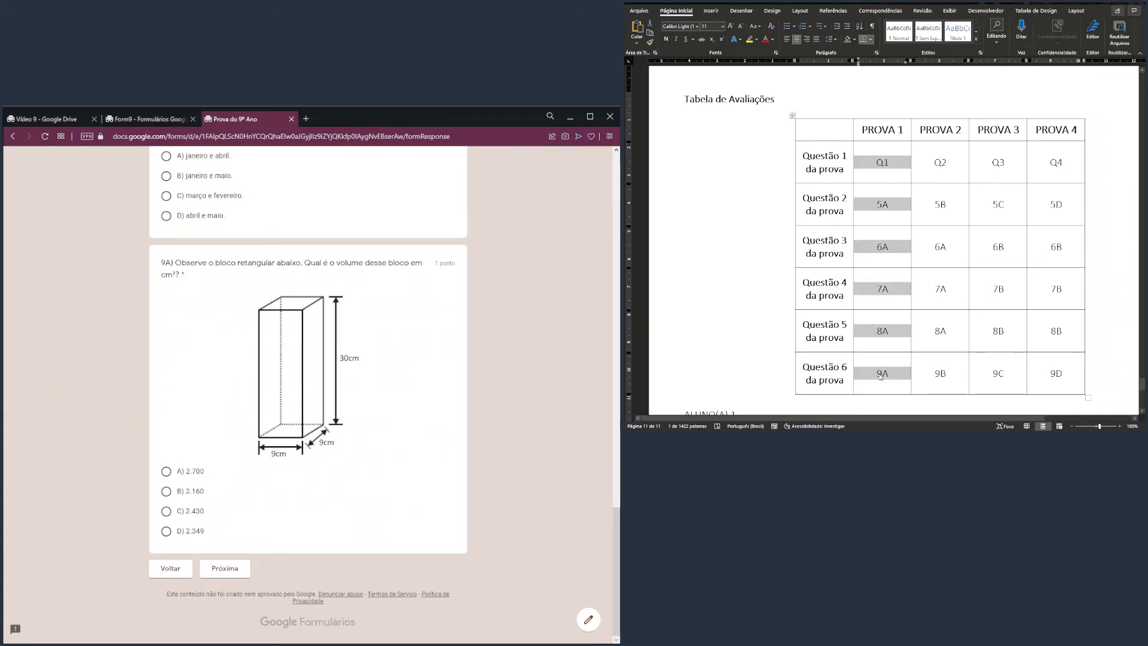
click(880, 376)
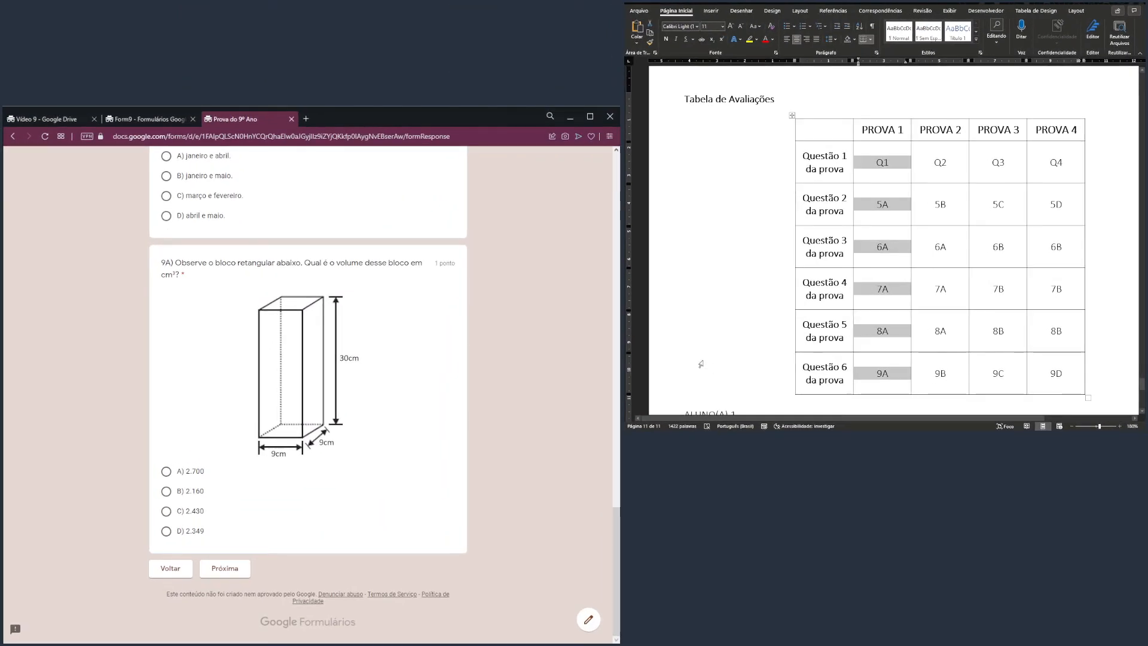
click(565, 434)
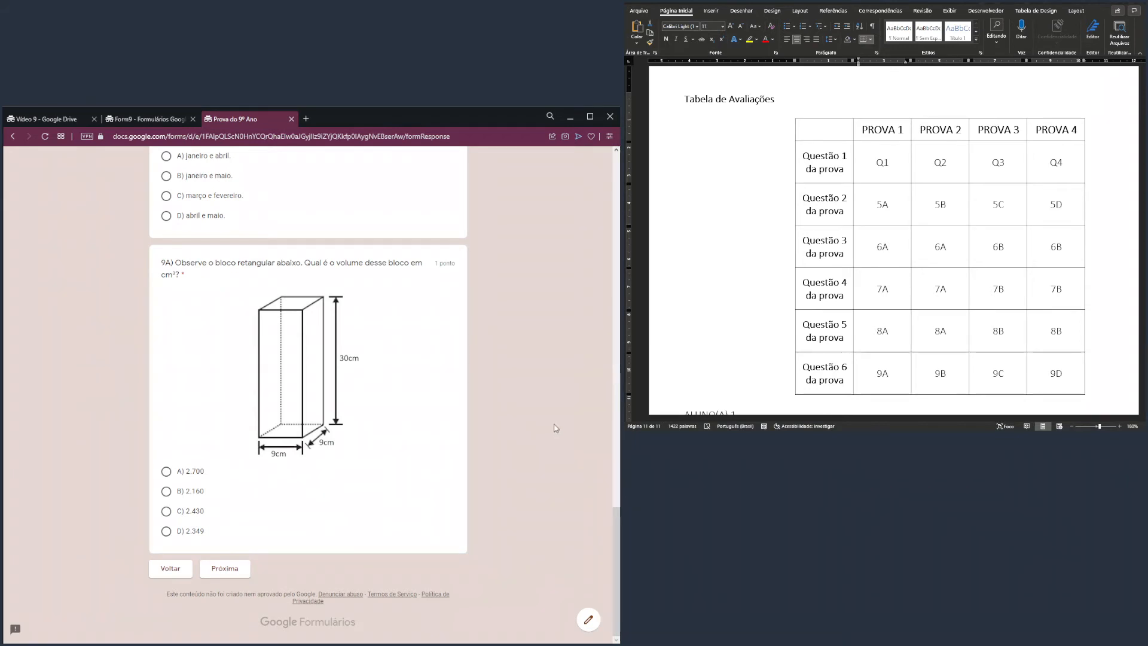
drag(615, 527, 615, 172)
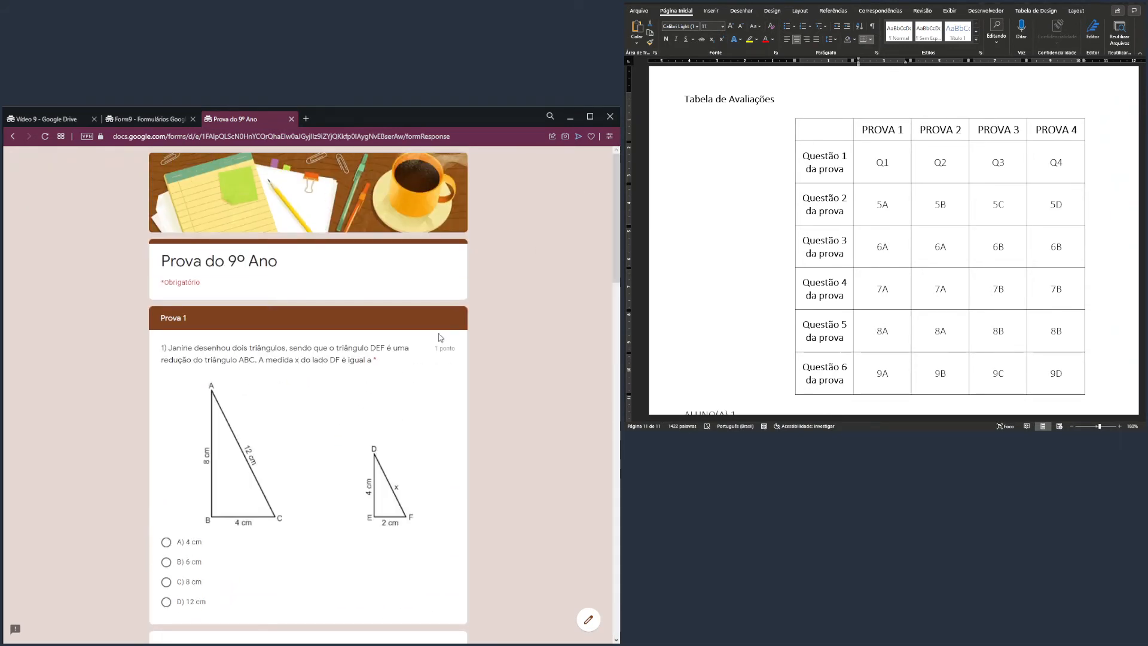
Answer question 1 with B) 6 cm, 5A with C) 75 and 6A with C) 15/9 in the preview.
scroll(218, 465, down, 2)
click(195, 464)
scroll(206, 509, down, 2)
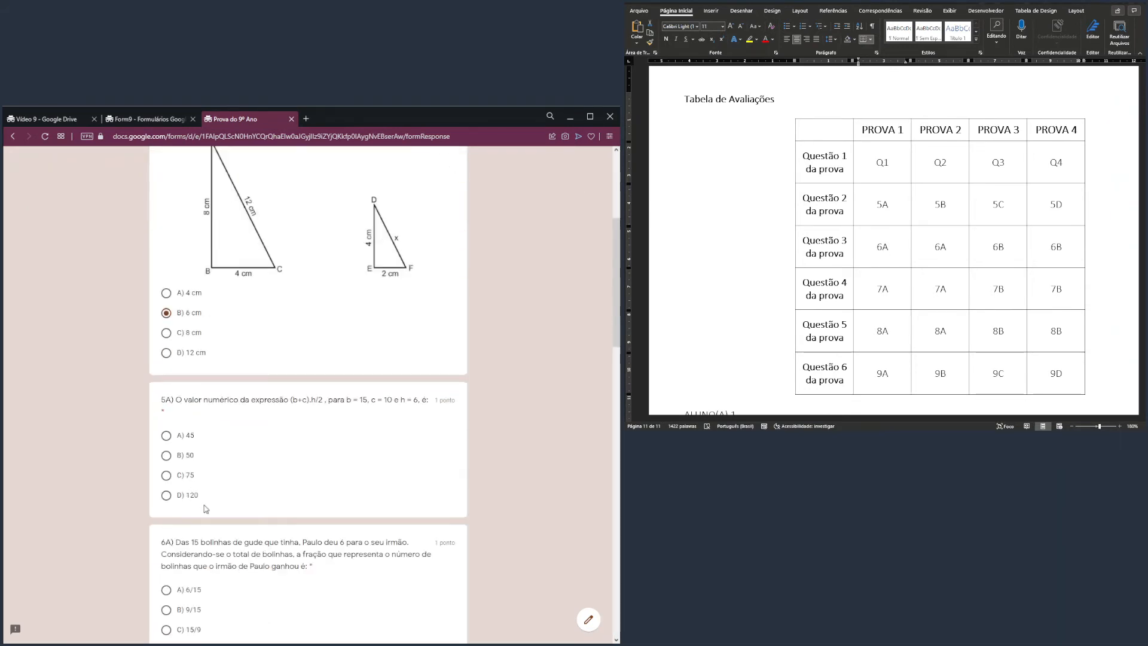
click(177, 476)
scroll(205, 493, down, 2)
click(165, 480)
scroll(173, 502, down, 5)
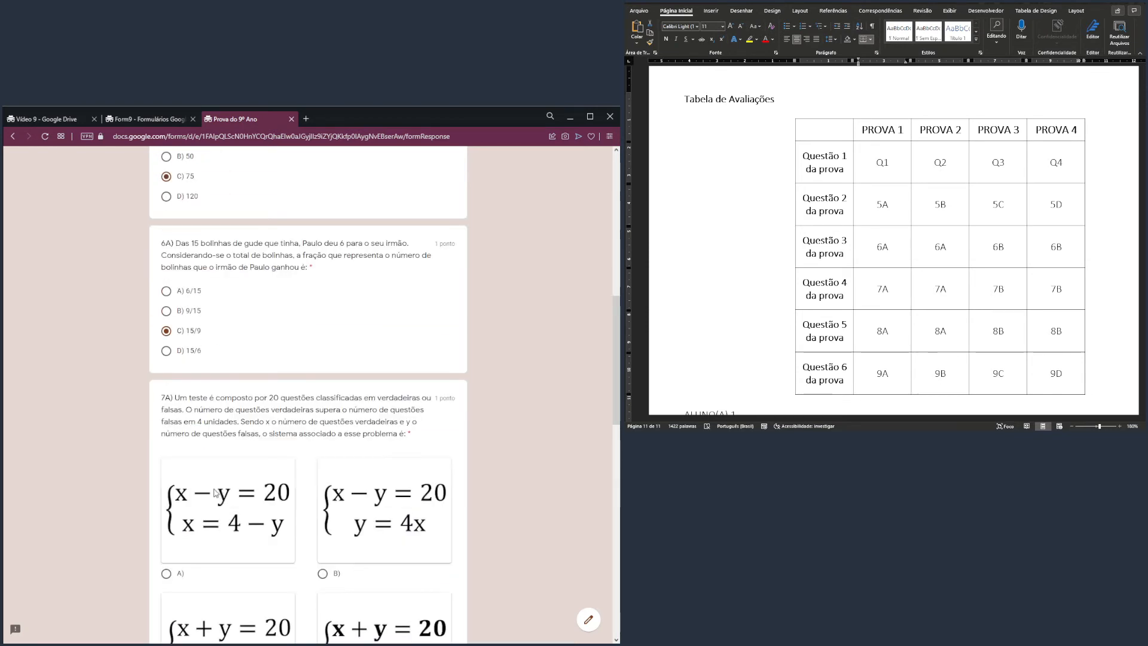
Answer 7A with C, 8A with A) janeiro e abril and 9A with C) 2.430, and continue to Prova 2.
click(174, 509)
scroll(180, 509, down, 3)
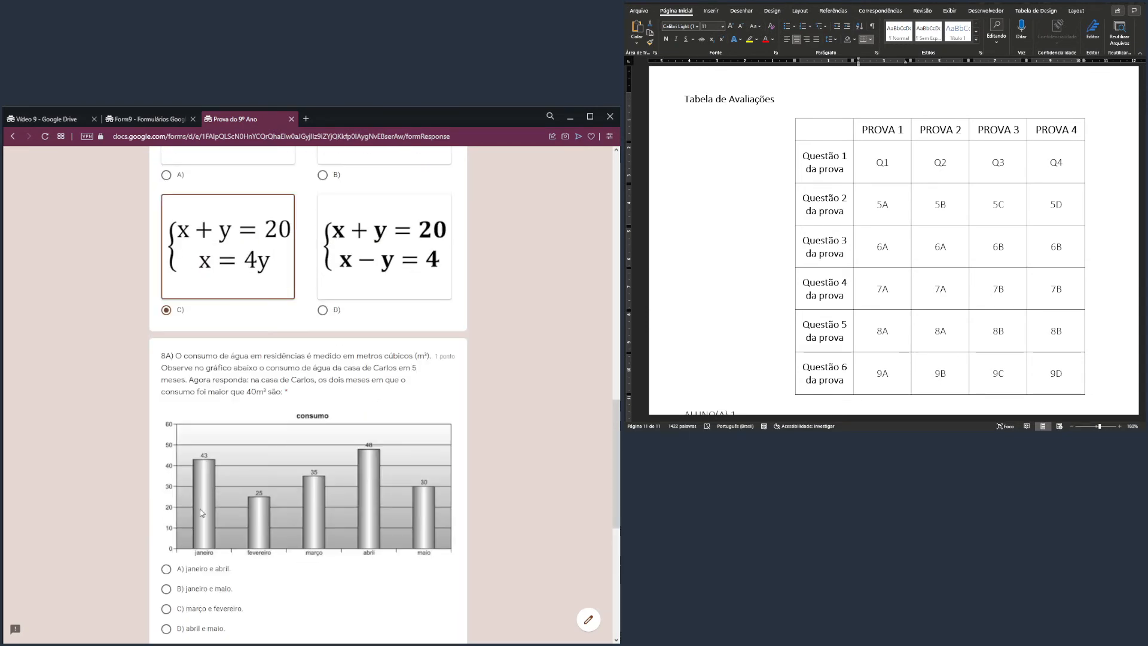
click(201, 573)
scroll(200, 573, down, 6)
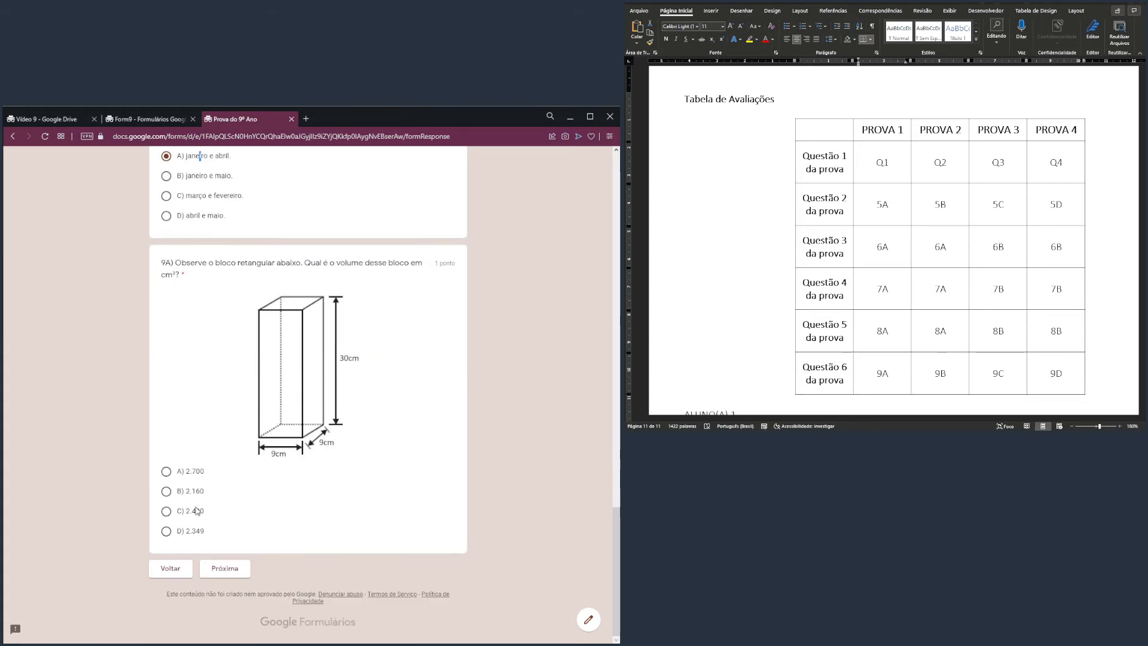
click(197, 511)
click(237, 576)
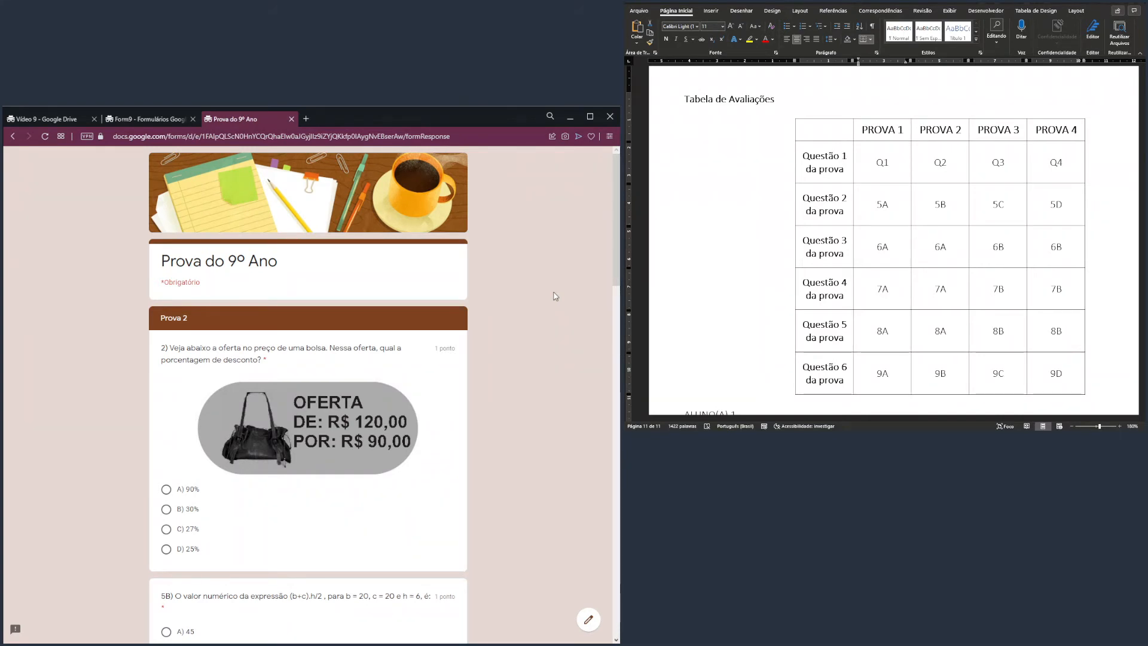
Check the previewed Prova 2 questions against the PROVA 2 column of the assessment table and close the preview.
drag(883, 162, 883, 373)
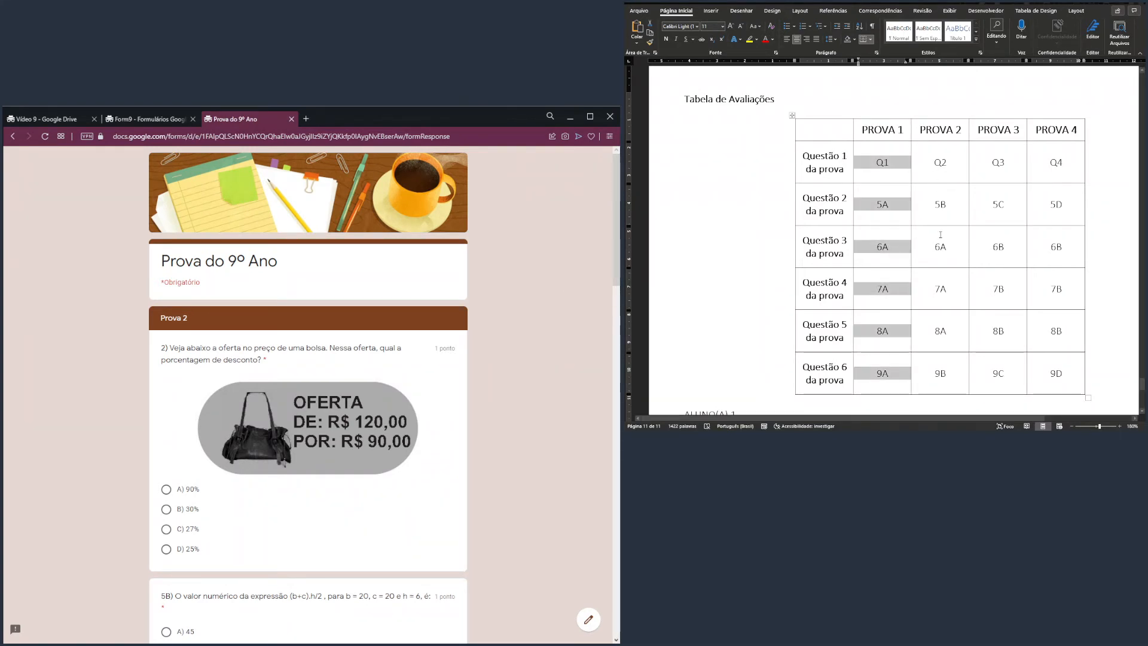
drag(940, 162, 929, 382)
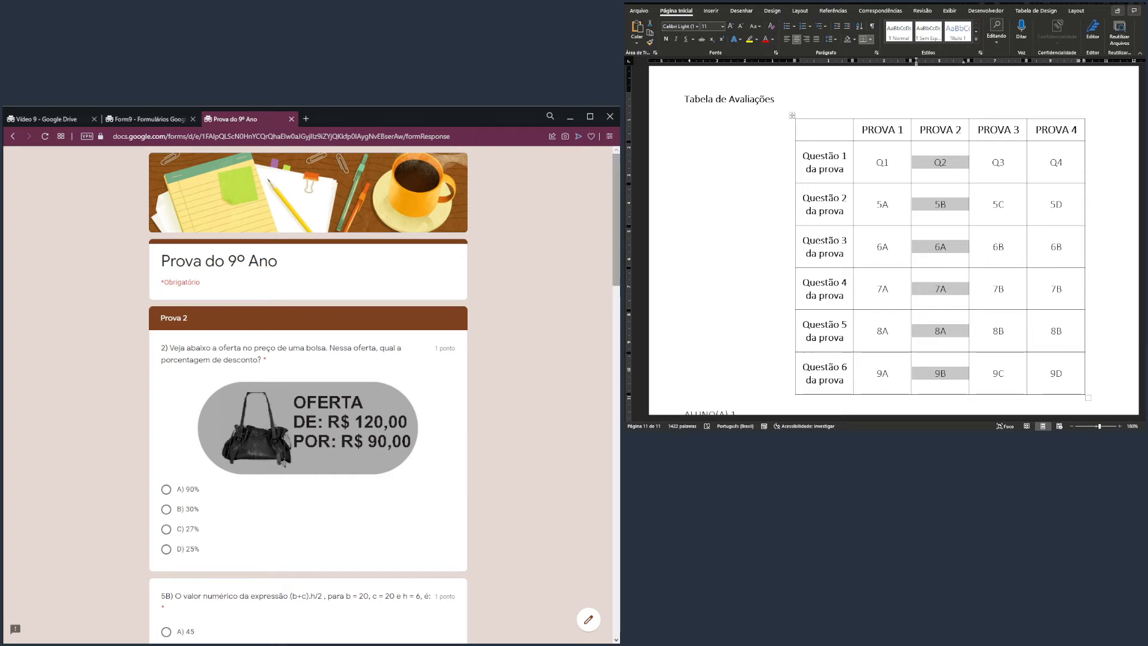
drag(614, 223, 618, 518)
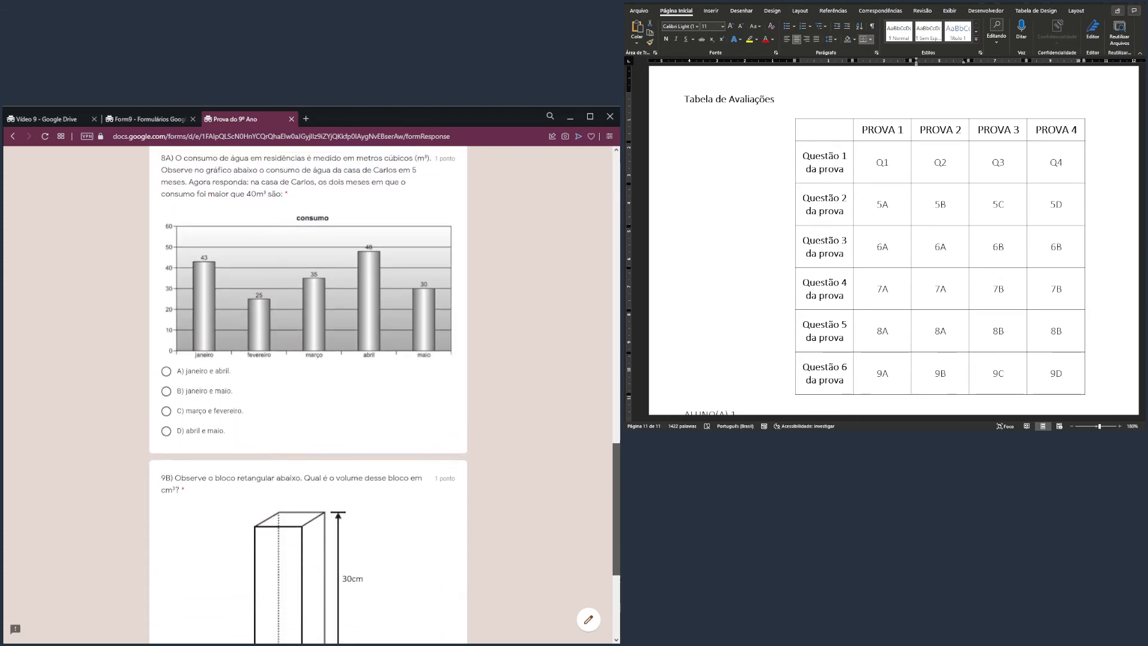
drag(619, 472, 619, 532)
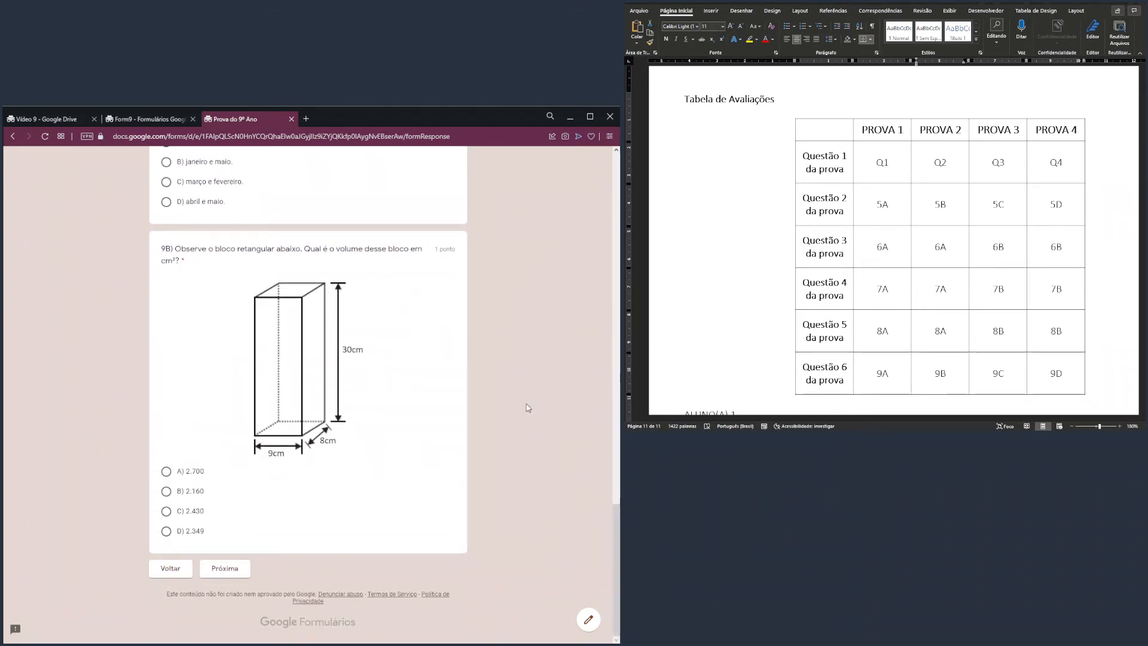
drag(617, 569, 616, 217)
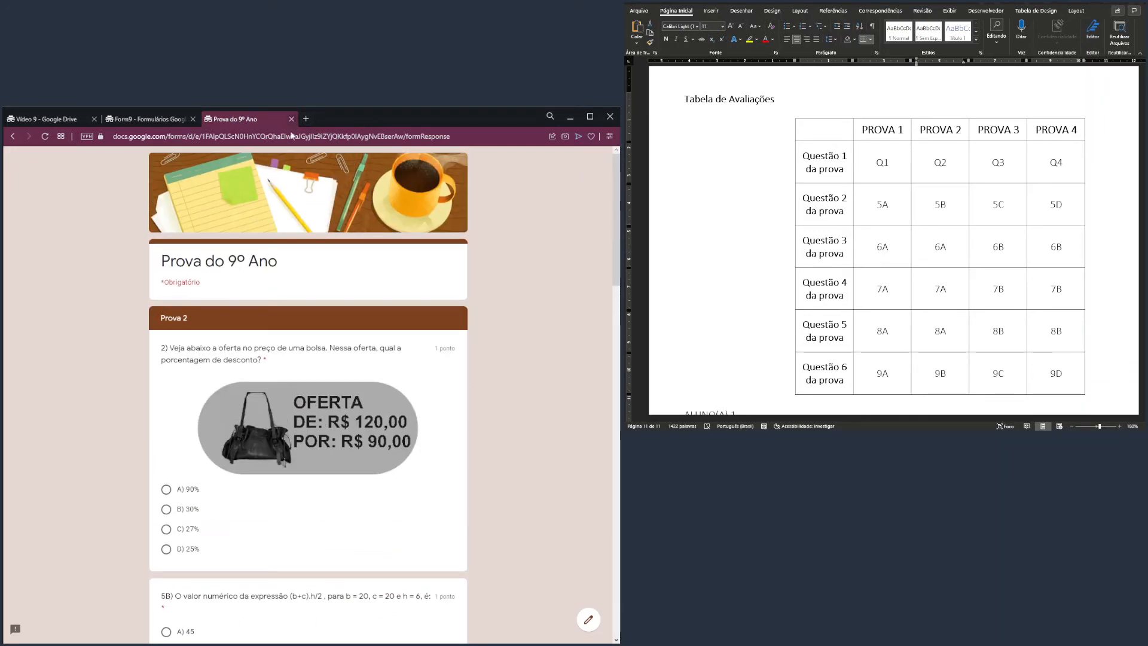
key(ctrl+w)
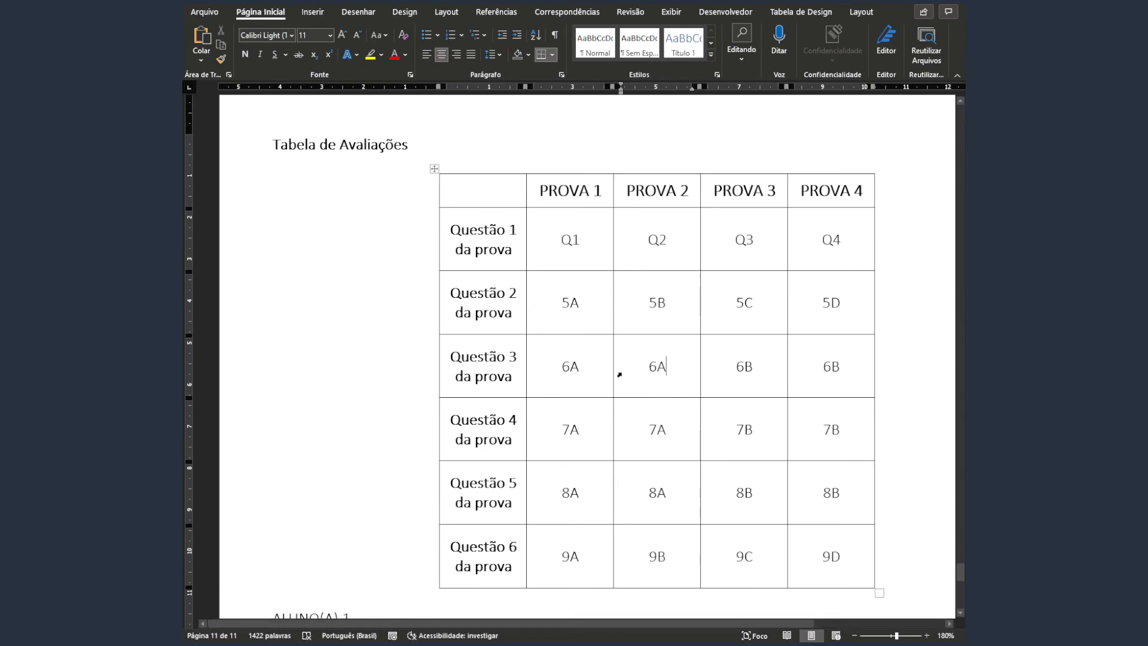
In the assessment table's Questão 3 row, change the PROVA 2 entry to 6B and the PROVA 3 entry to 6A.
click(563, 366)
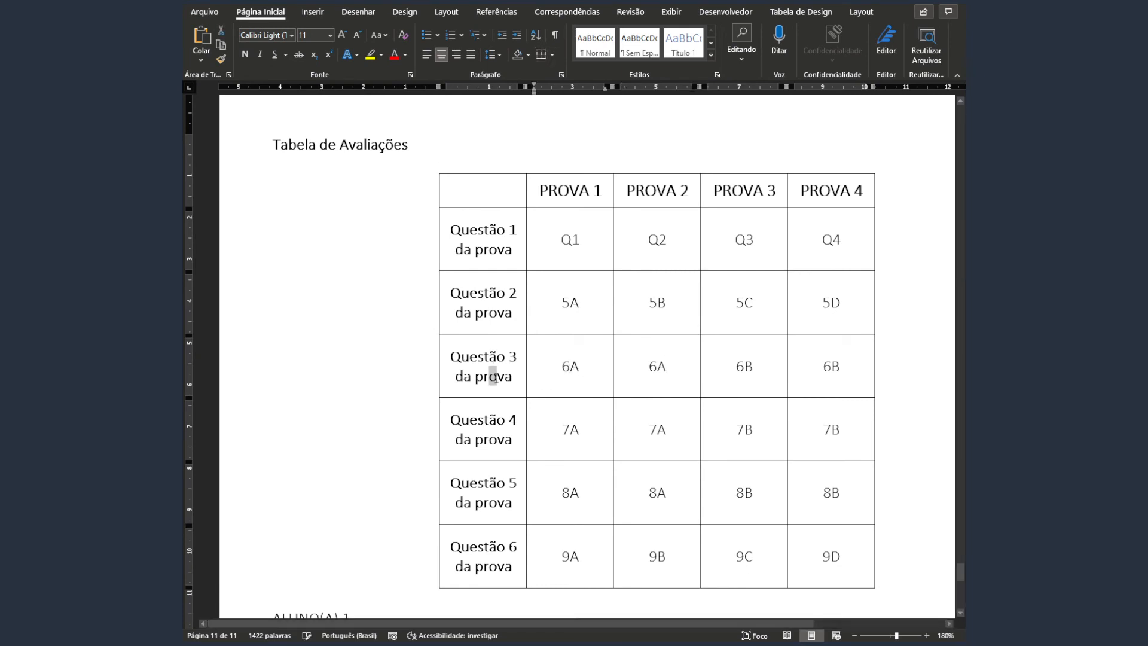
double_click(564, 190)
click(584, 367)
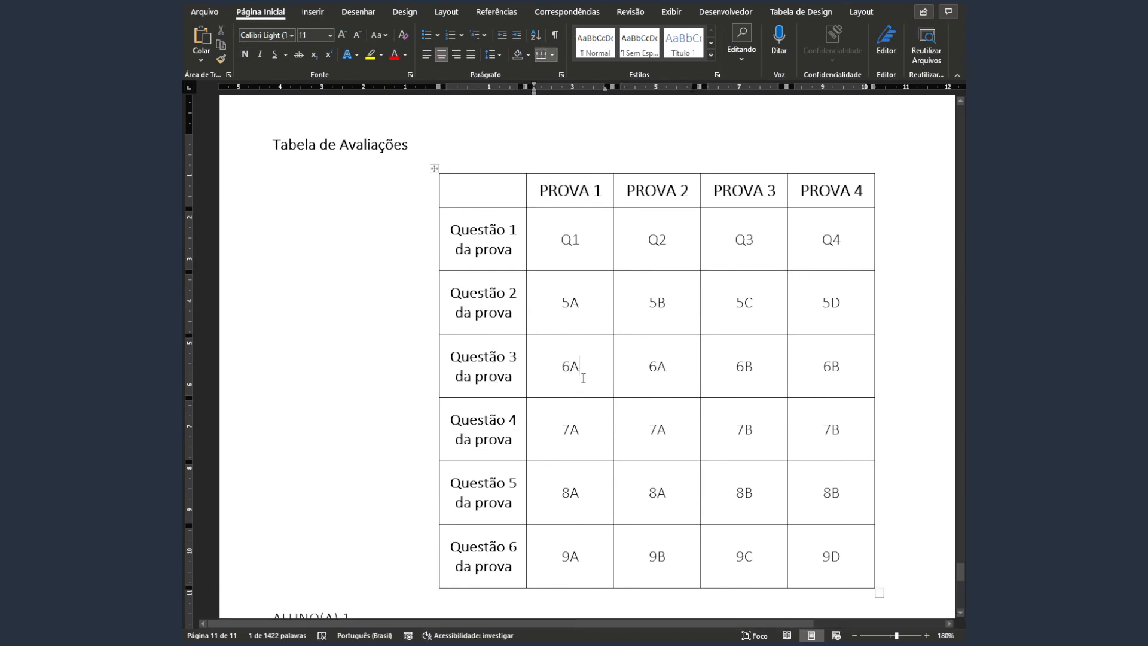
click(670, 371)
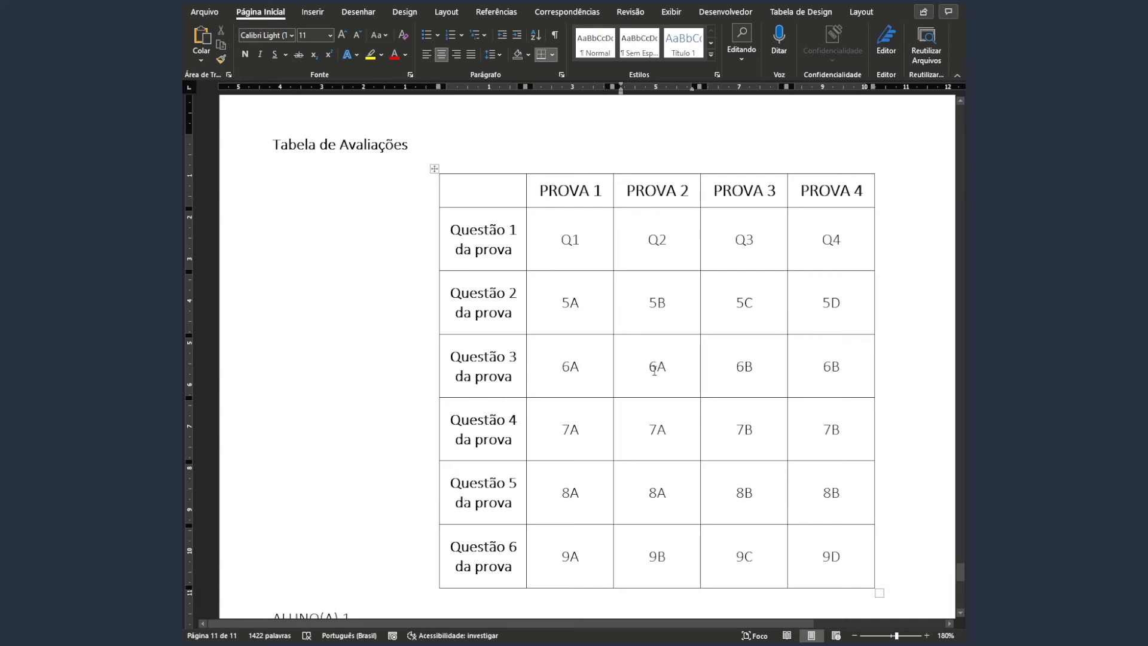
double_click(655, 368)
click(657, 369)
text(B)
click(751, 368)
key(BackSpace)
text(A)
Color the PROVA 1 and PROVA 2 entries for Questão 3 to Questão 5 red.
drag(454, 353, 636, 495)
drag(568, 196, 658, 515)
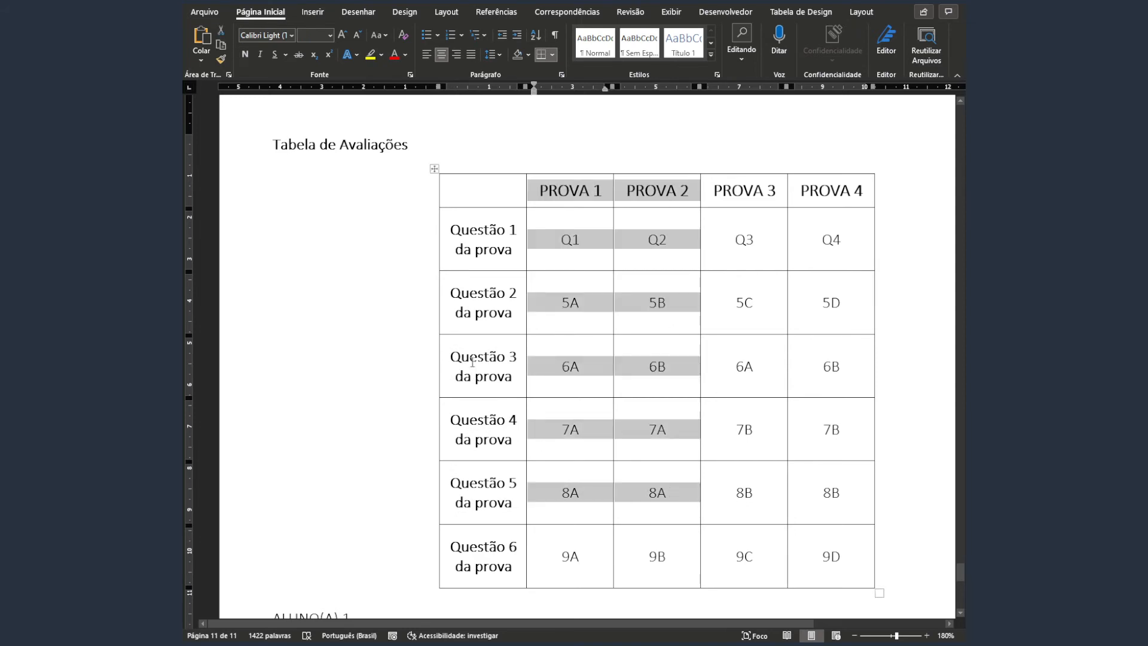
drag(553, 367, 681, 503)
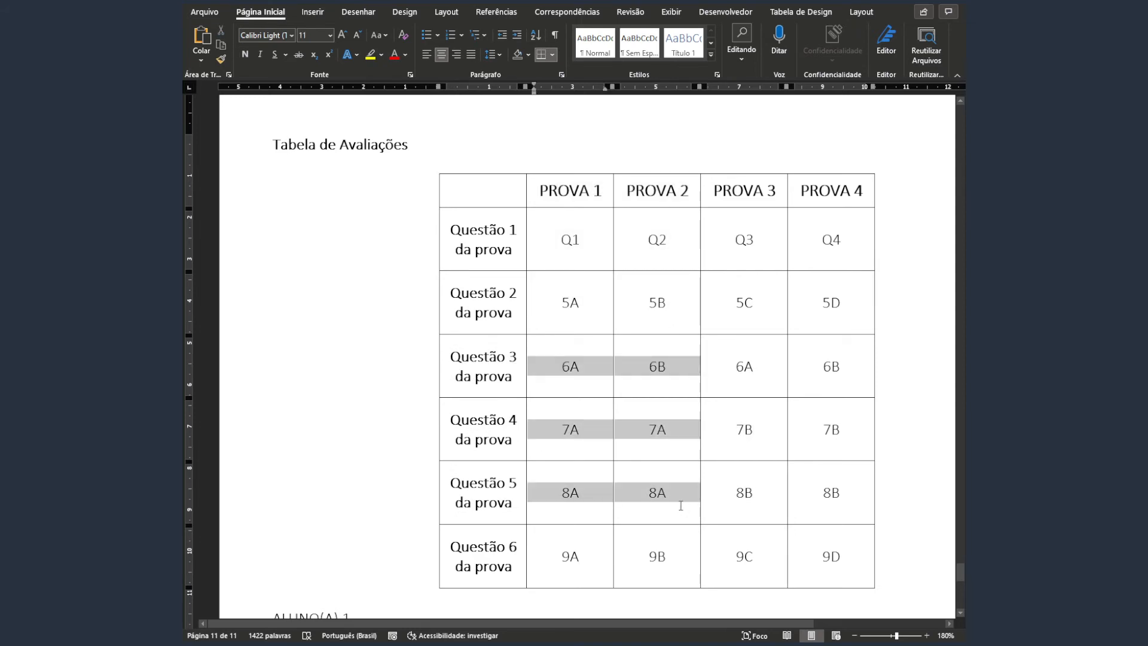
click(394, 57)
click(577, 489)
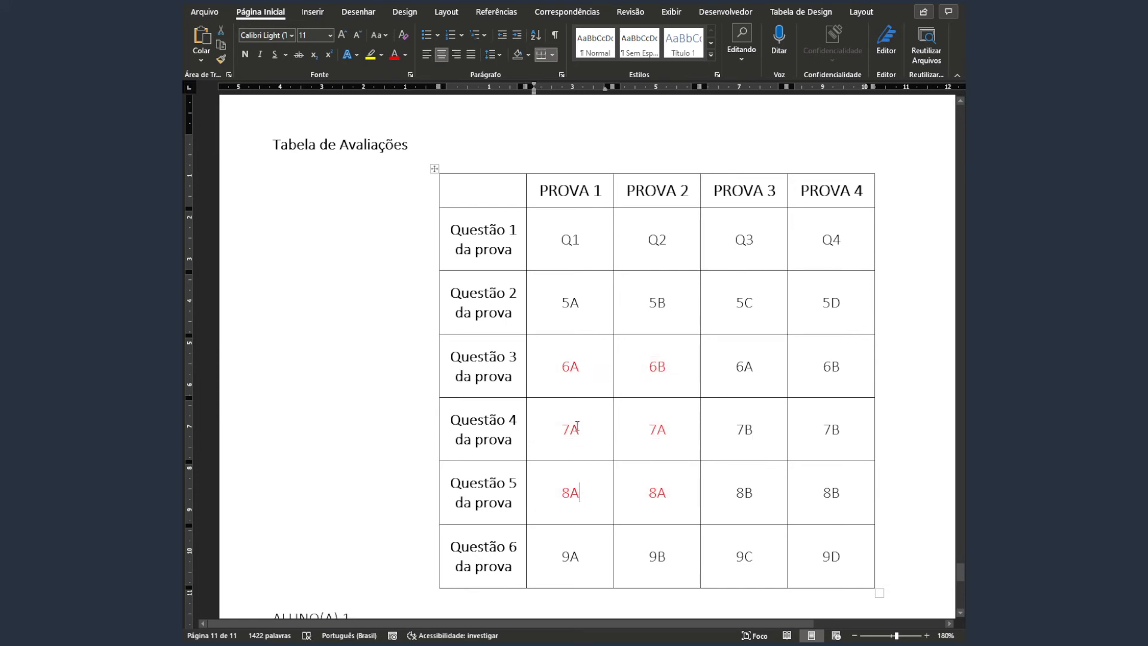
Restore the Questão 3 entries to 6A for PROVA 2 and 6B for PROVA 3.
click(674, 371)
key(BackSpace)
text(A)
text(B)
key(Delete)
Swap the Questão 3 entries again to 6B for PROVA 2 and 6A for PROVA 3, and select the row's PROVA 1 and PROVA 2 cells.
click(658, 367)
key(Delete)
text(B)
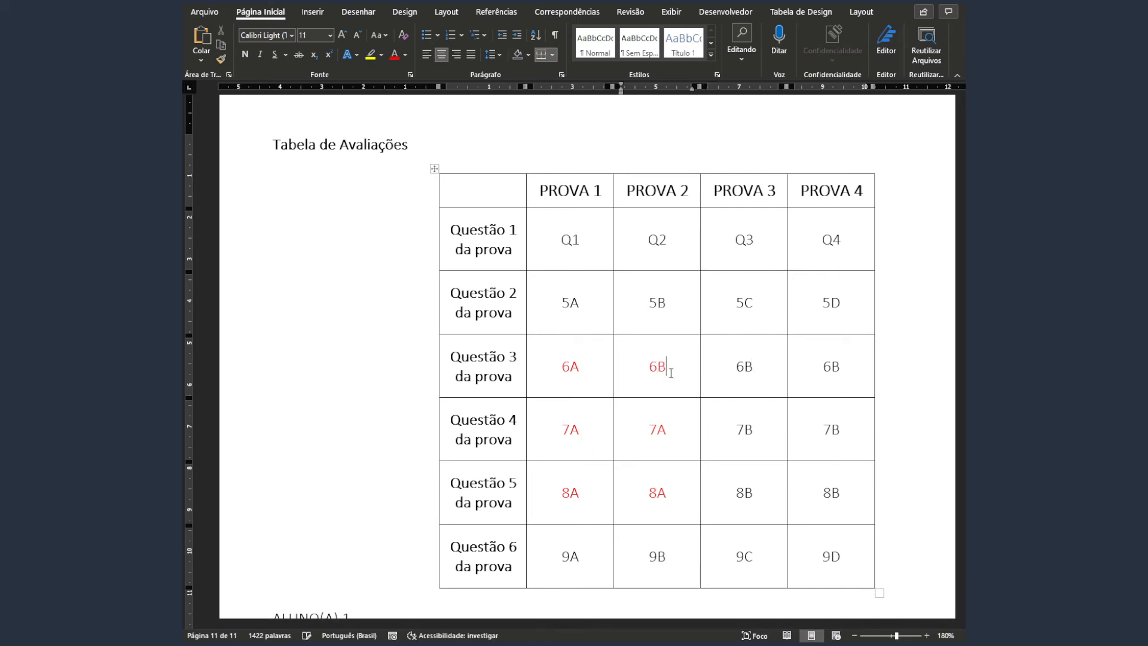
click(752, 367)
key(BackSpace)
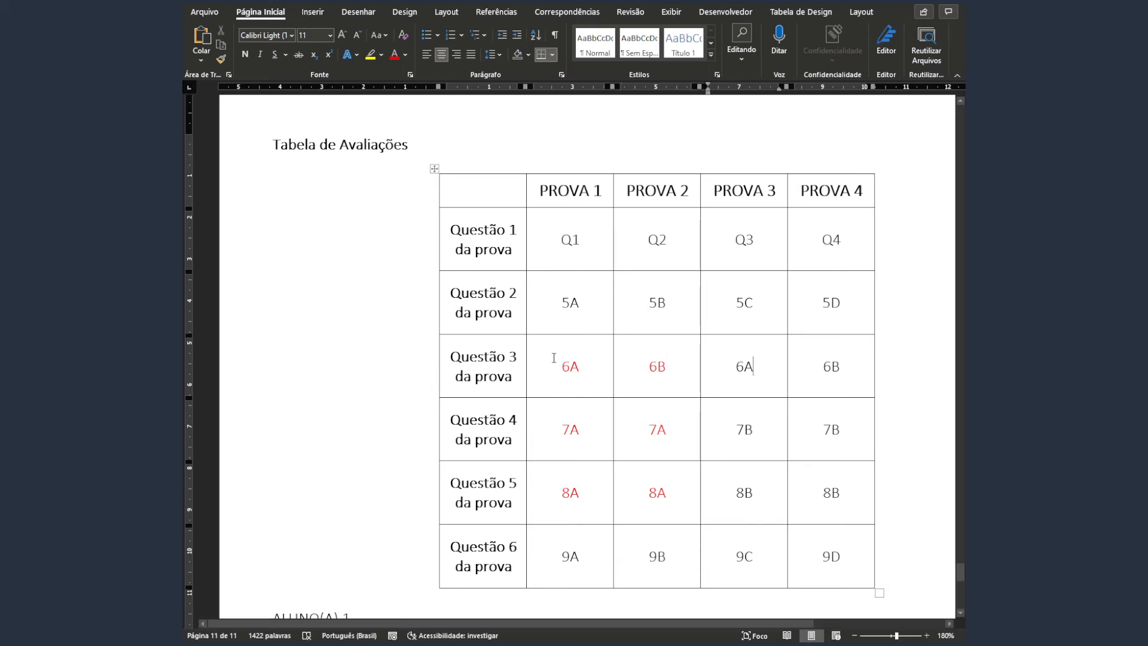
drag(546, 367, 658, 367)
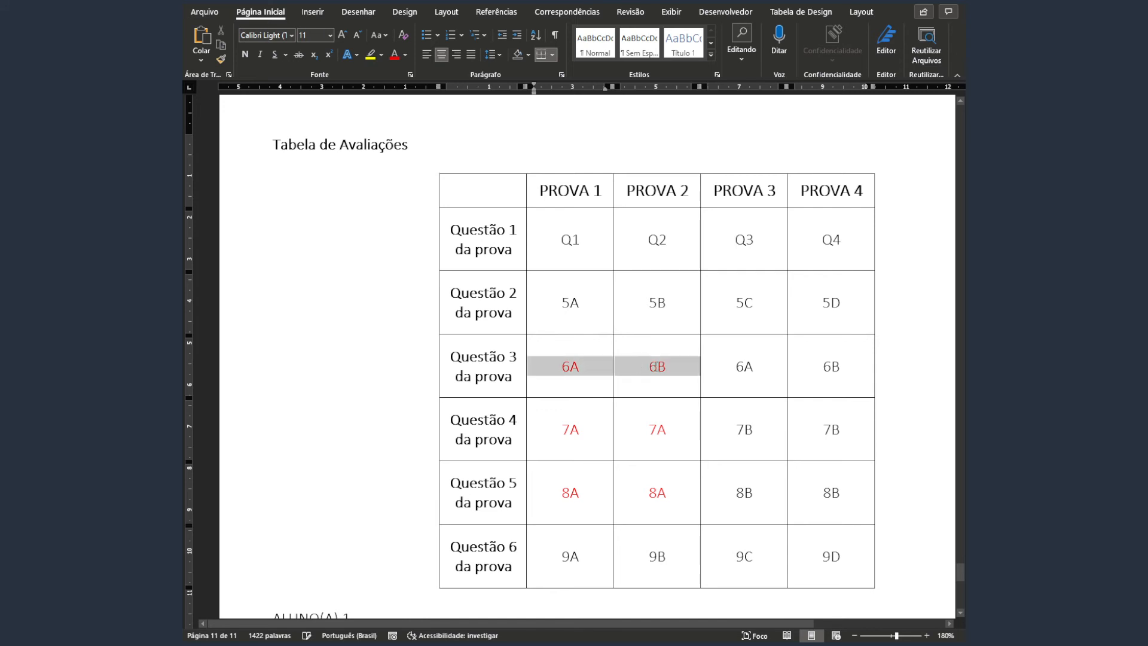
Restore the default font color of the Questão 3 entries for PROVA 1 and PROVA 2.
key(ctrl+space)
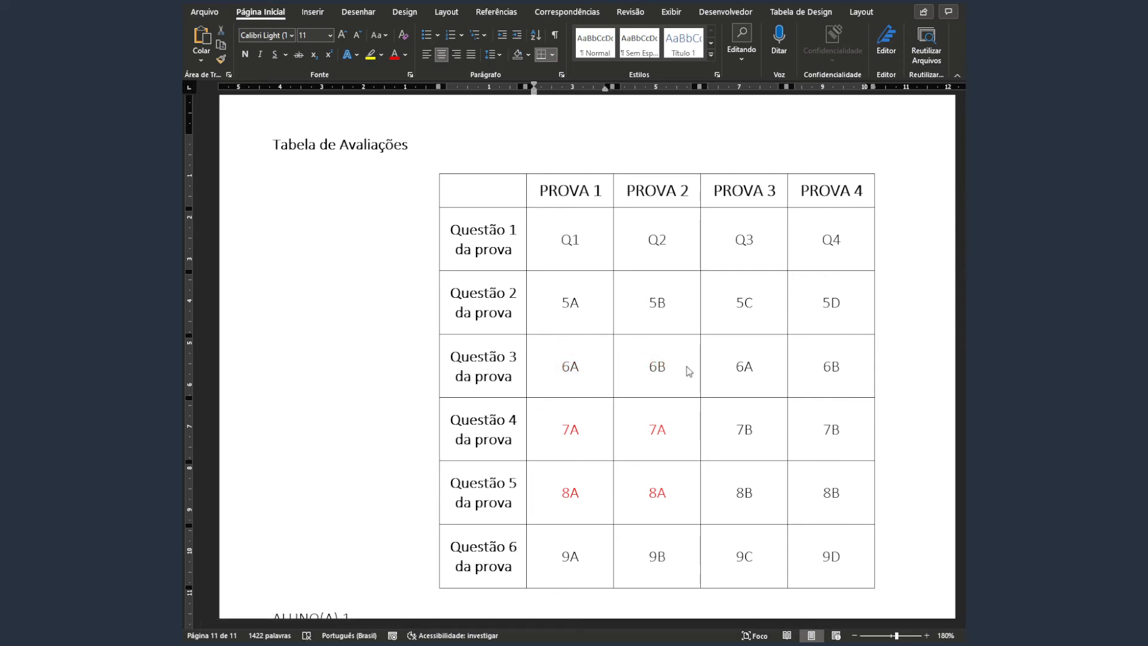
drag(554, 428, 610, 505)
click(609, 515)
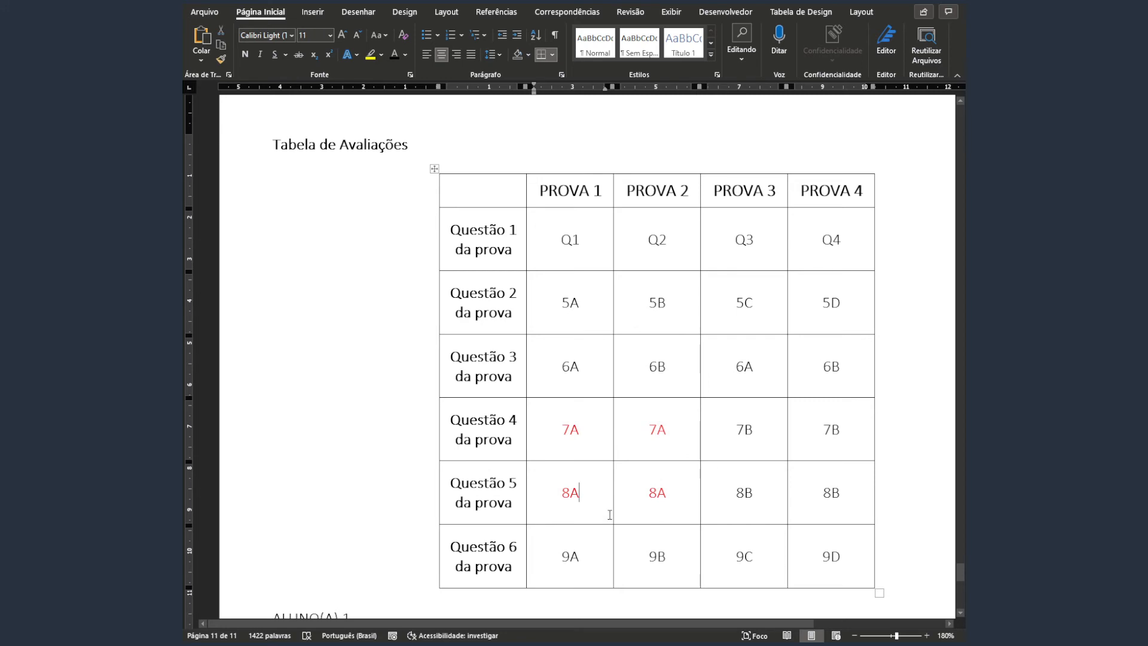
Change the Questão 3 entry for PROVA 3 to 6B.
drag(742, 361, 810, 489)
click(755, 371)
key(BackSpace)
text(B)
Restore the default font color of the Questão 4 and Questão 5 entries for PROVA 1 and PROVA 2.
drag(581, 419, 657, 497)
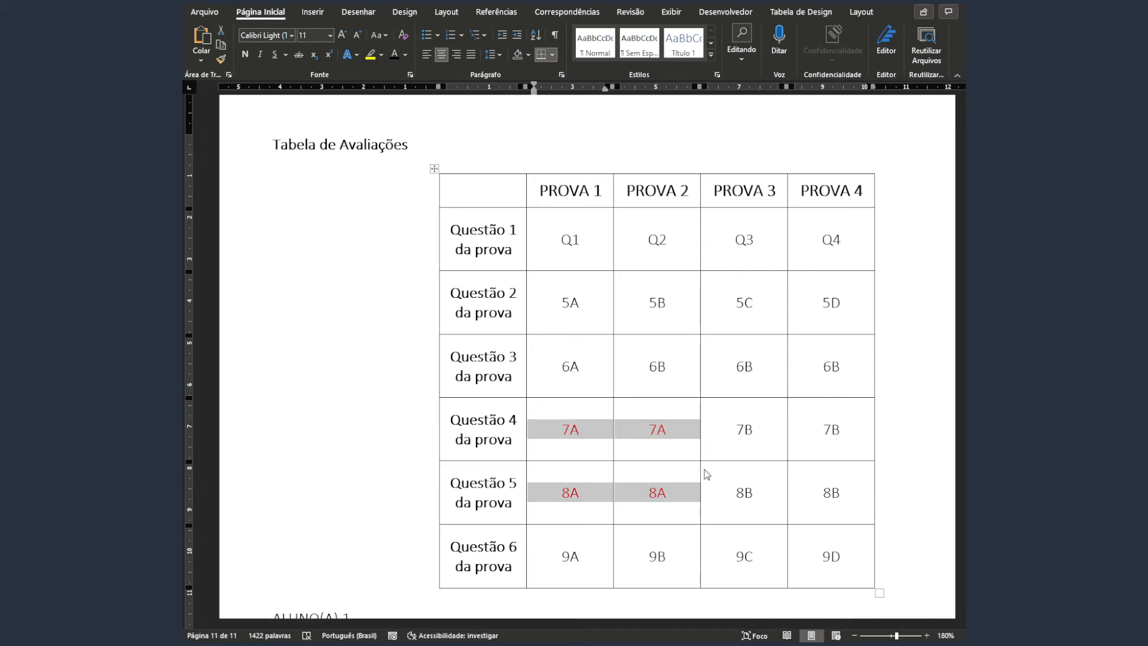
click(657, 493)
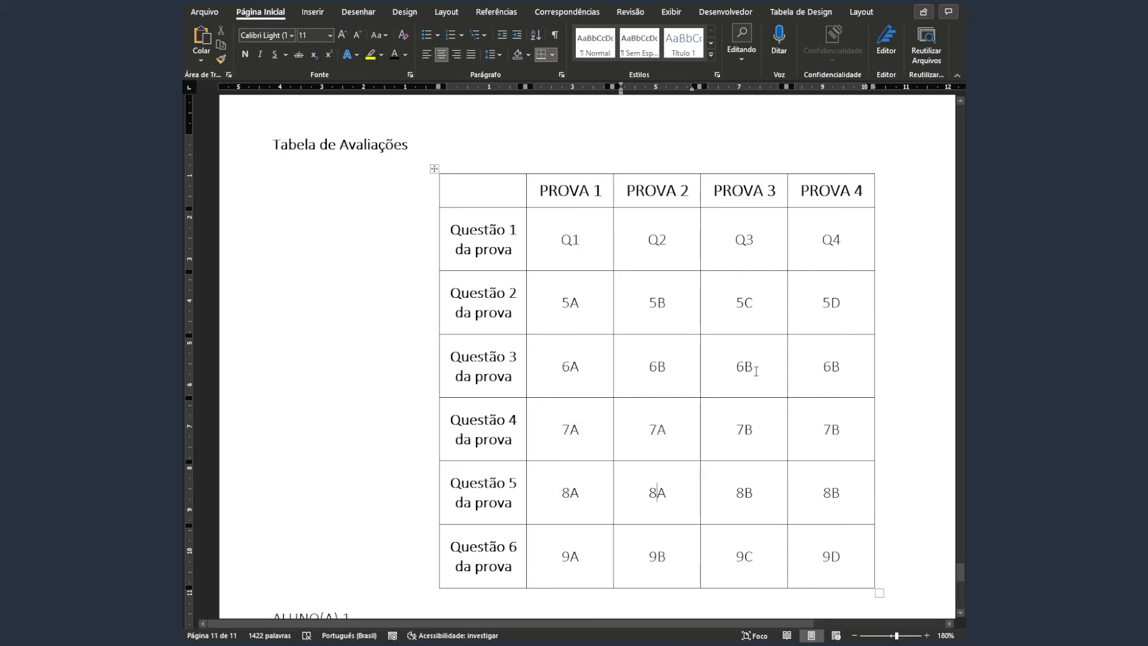
drag(756, 371, 736, 368)
Color the PROVA 3 and PROVA 4 entries for Questão 3 to Questão 5 red.
drag(726, 191, 829, 565)
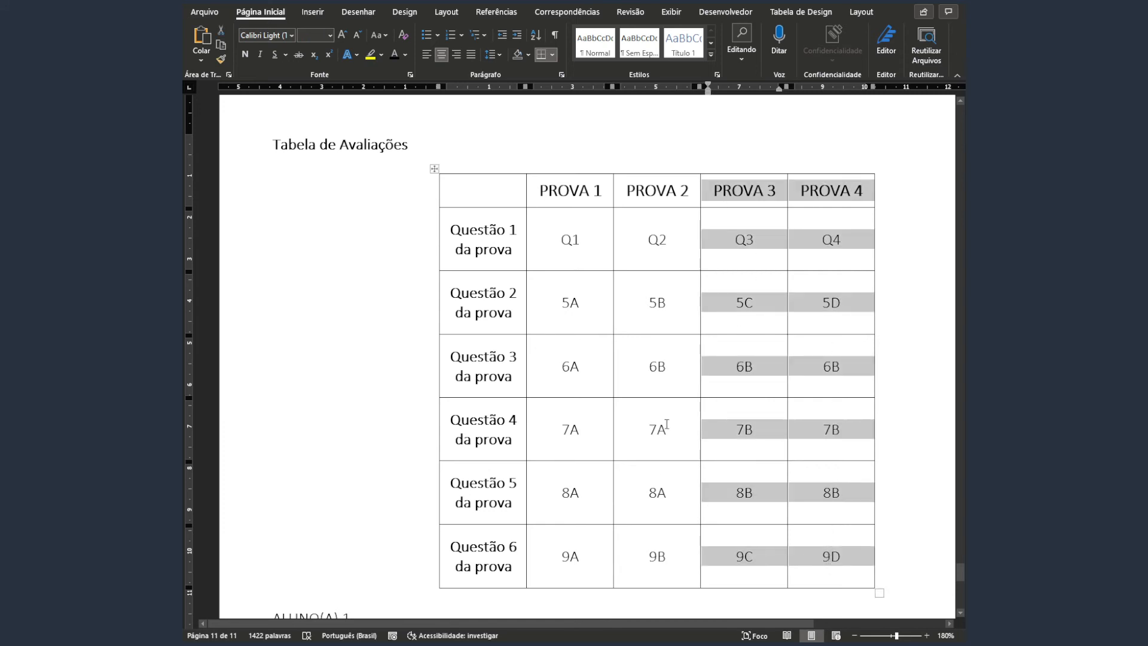
click(737, 422)
drag(721, 357, 783, 469)
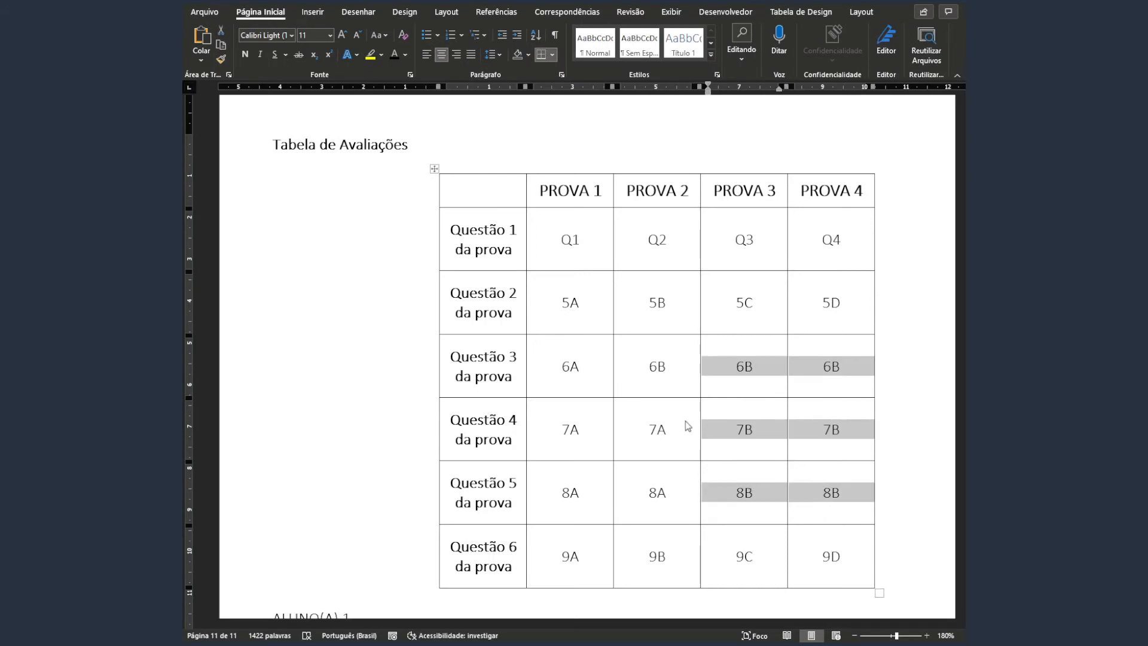
click(737, 494)
drag(753, 379, 810, 484)
click(755, 493)
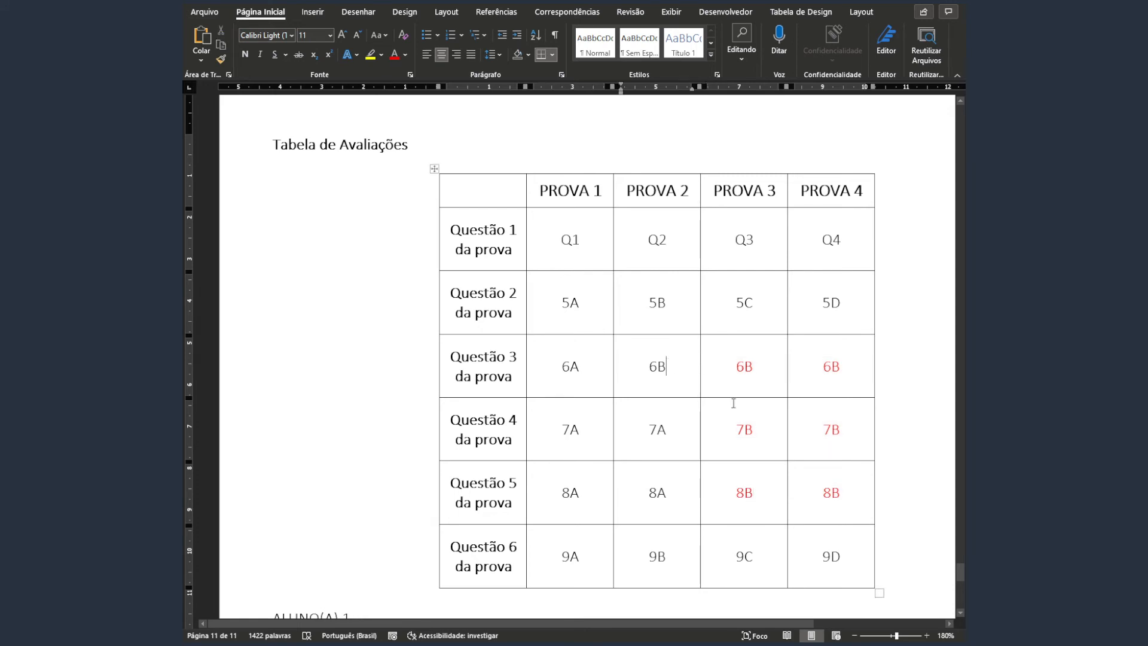
Change the Questão 3 entry for PROVA 3 to 6A.
click(750, 377)
key(BackSpace)
text(A)
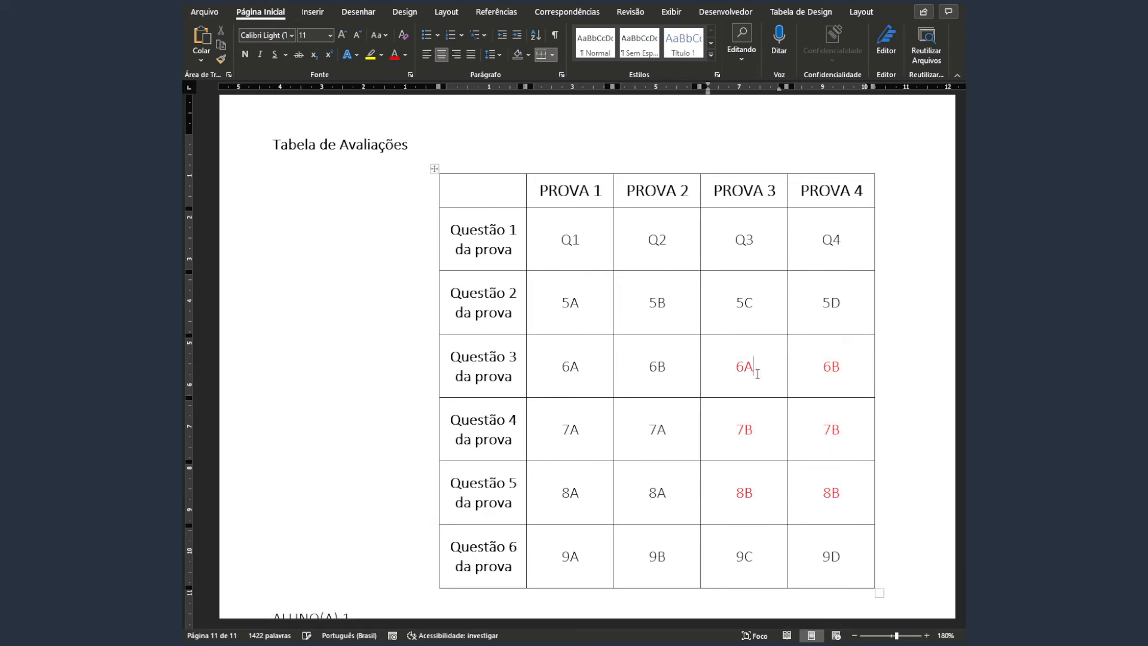
Remove the red font color from the Questão 3 entries for PROVA 3 and PROVA 4.
drag(728, 365, 839, 366)
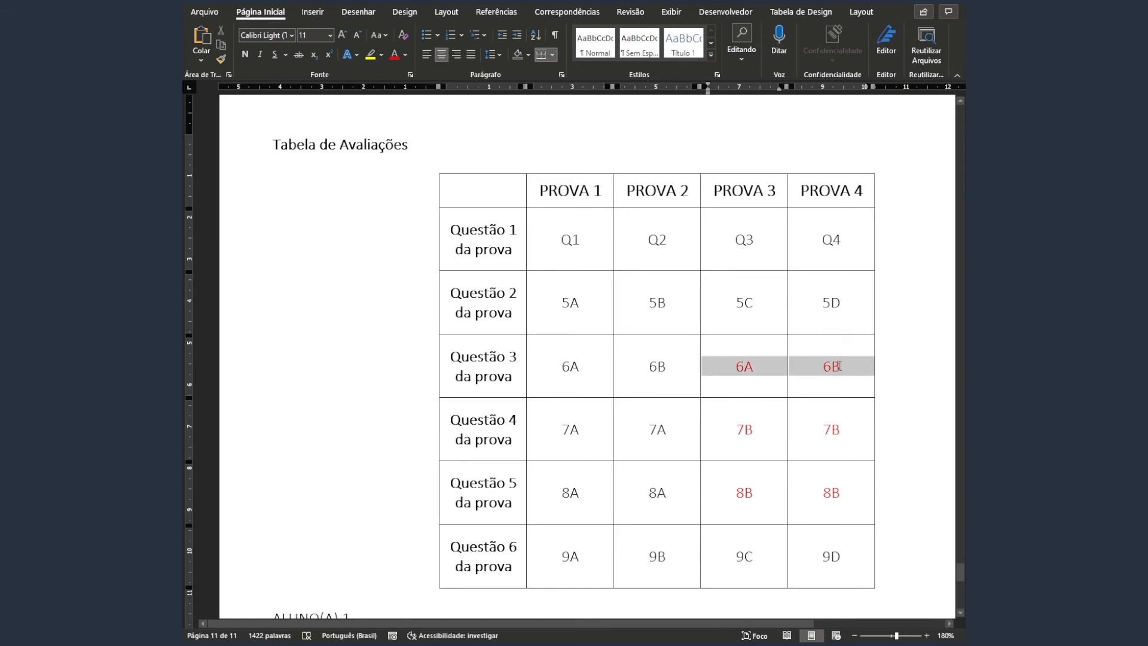
drag(450, 357, 813, 368)
drag(739, 202, 831, 367)
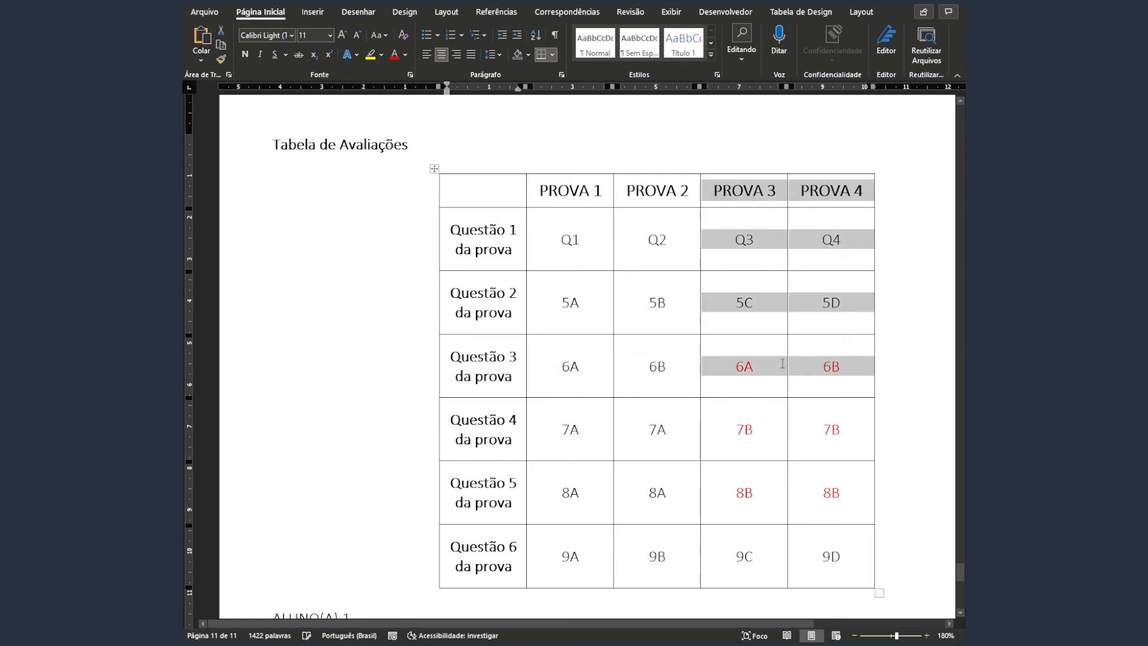
drag(725, 366, 838, 366)
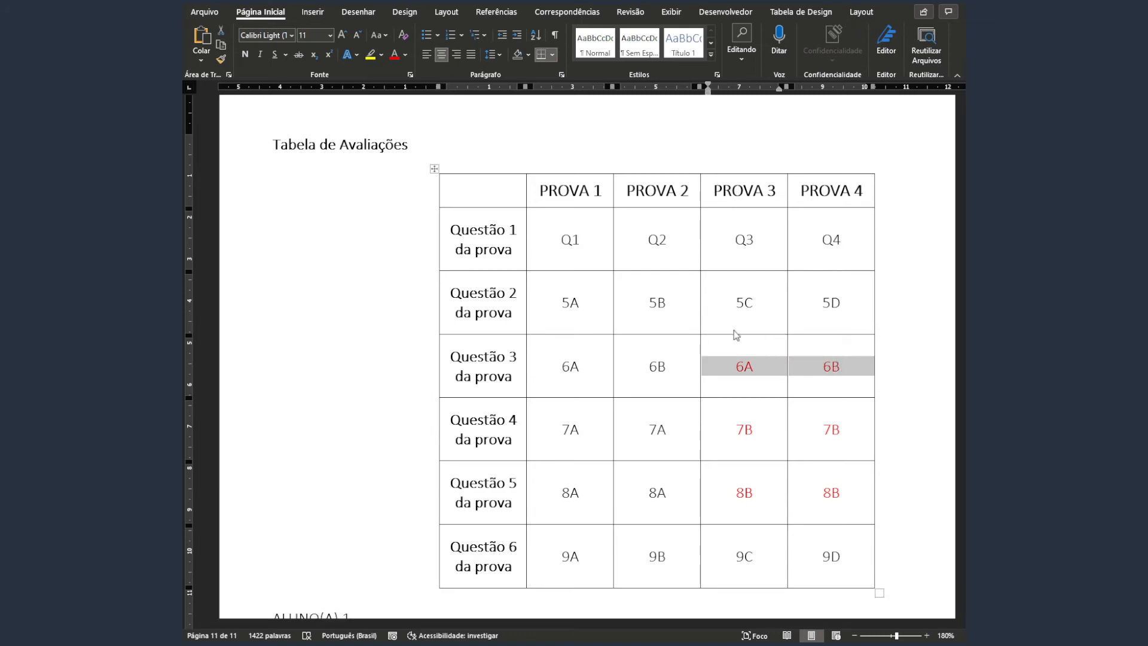
click(692, 366)
key(ctrl+z)
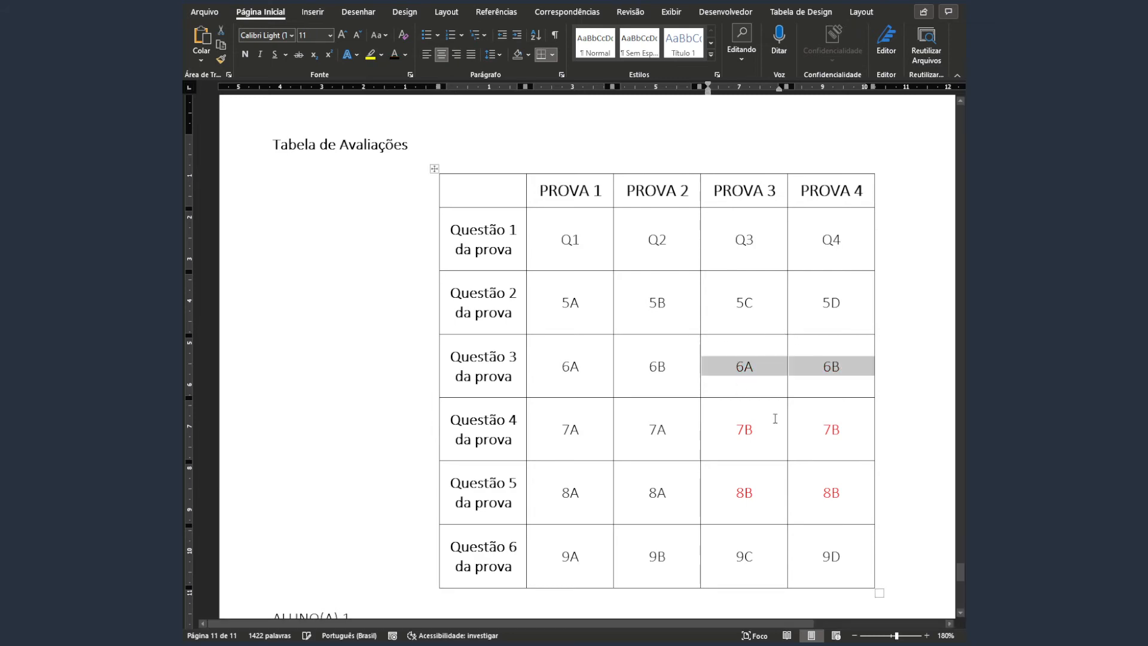
click(775, 422)
drag(730, 430, 789, 489)
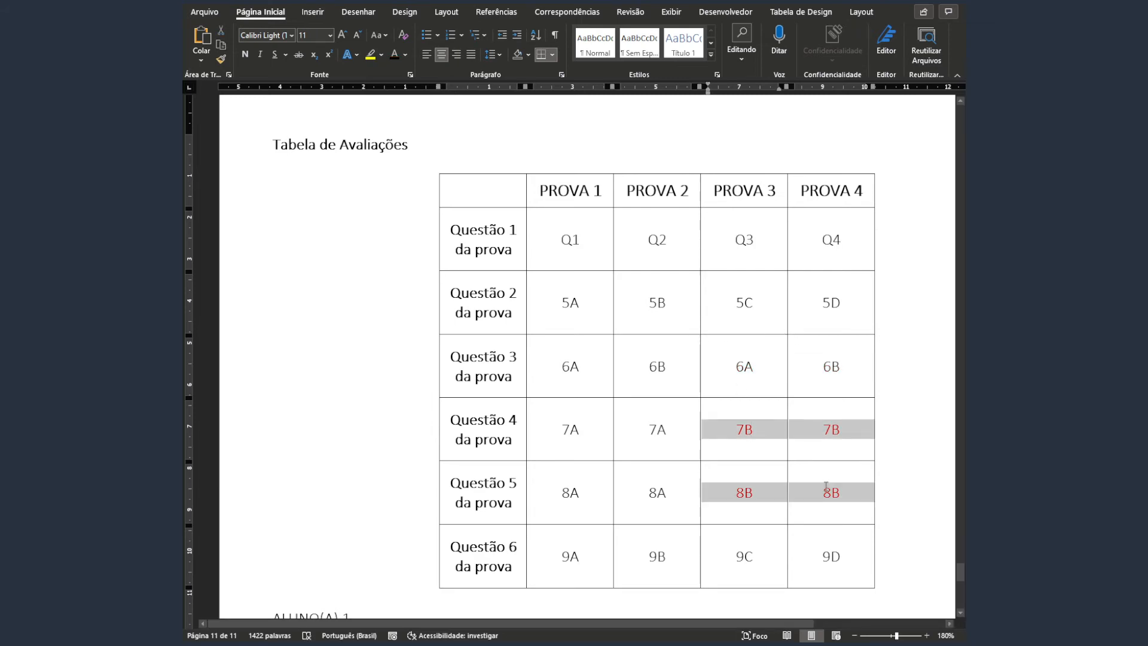
click(775, 506)
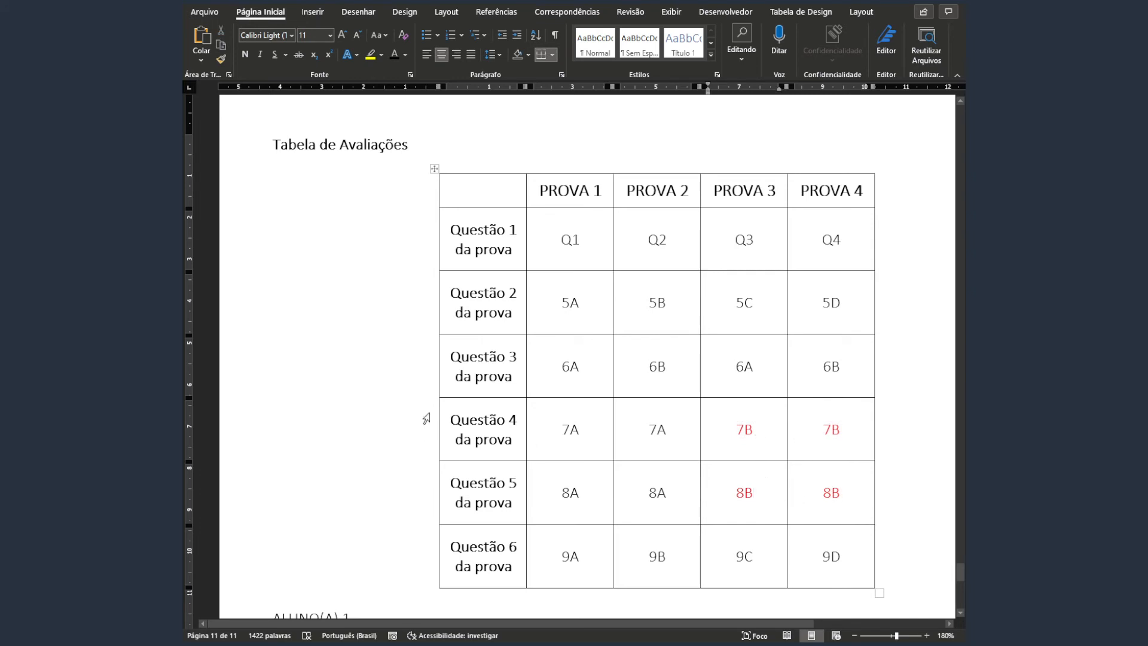
drag(458, 421, 476, 486)
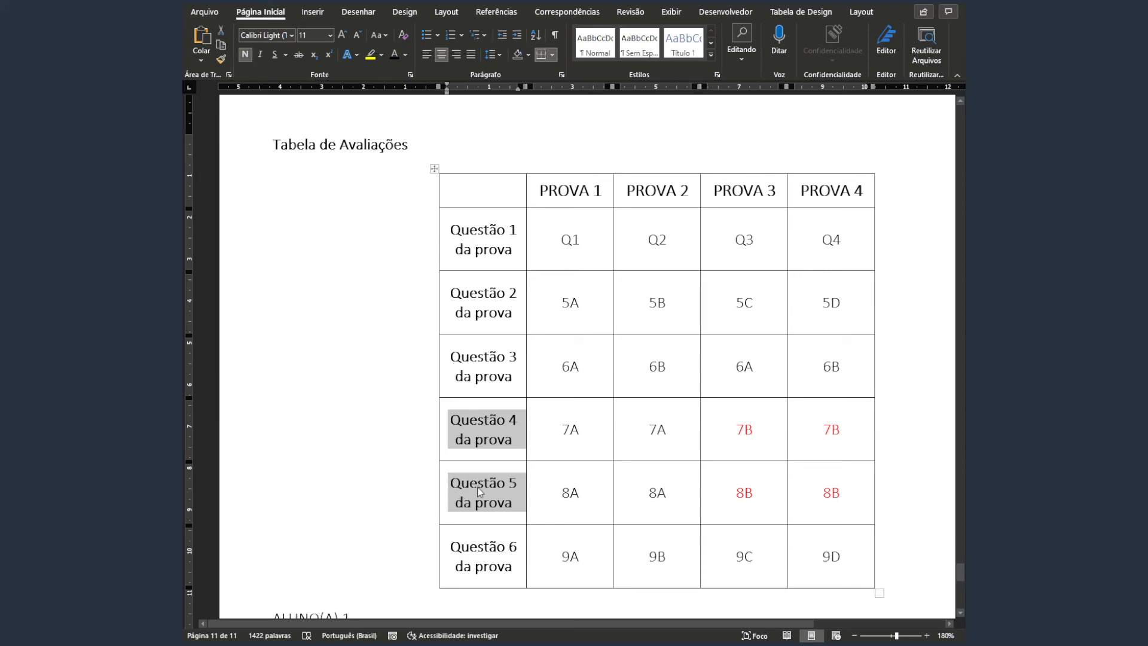
click(492, 485)
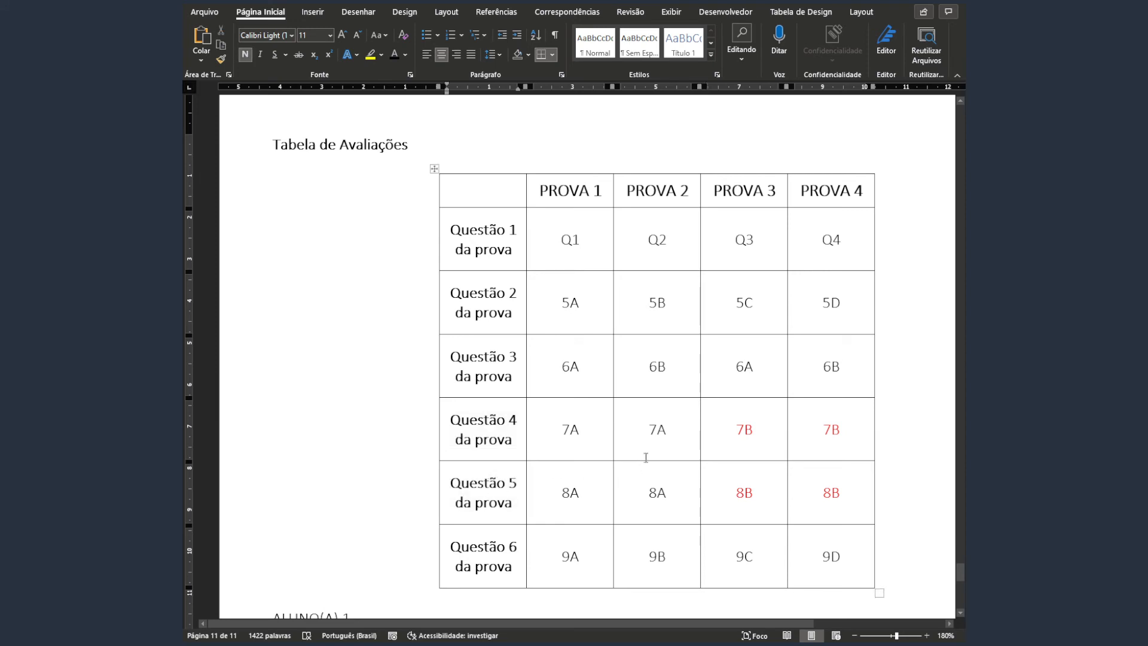
Set the Questão 3 entries to 6A for PROVA 2 and 6B for PROVA 3.
double_click(743, 430)
click(666, 368)
key(BackSpace)
text(A)
key(BackSpace)
text(B)
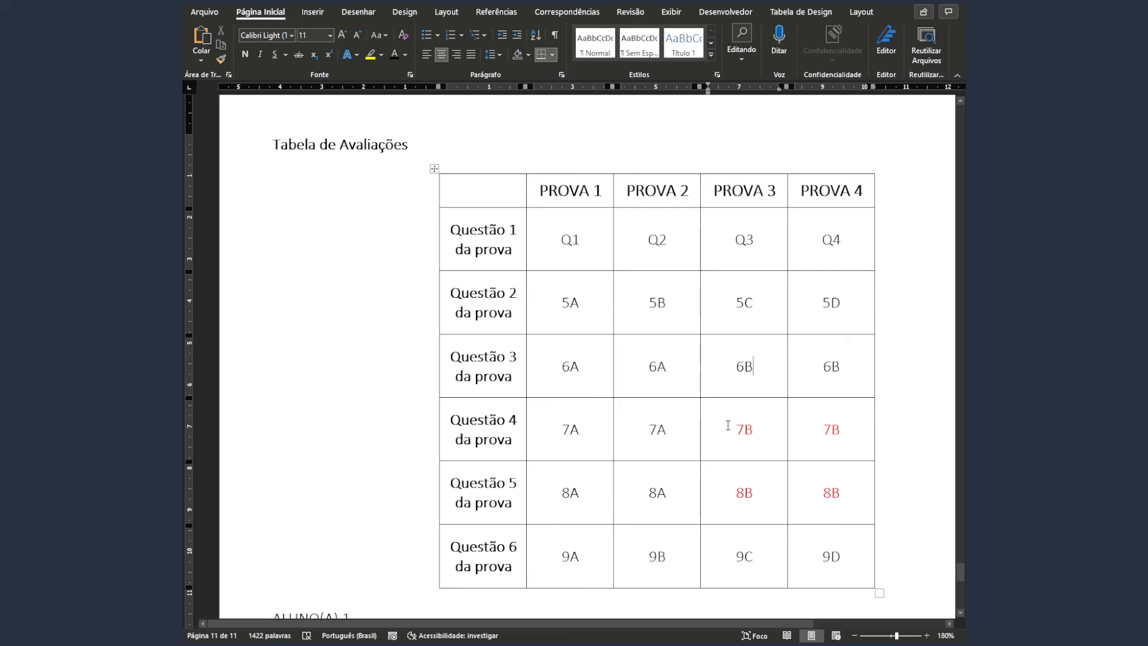
Remove the red font color from the Questão 4 and Questão 5 entries for PROVA 3 and PROVA 4.
click(782, 442)
click(789, 443)
click(711, 442)
drag(743, 429, 842, 518)
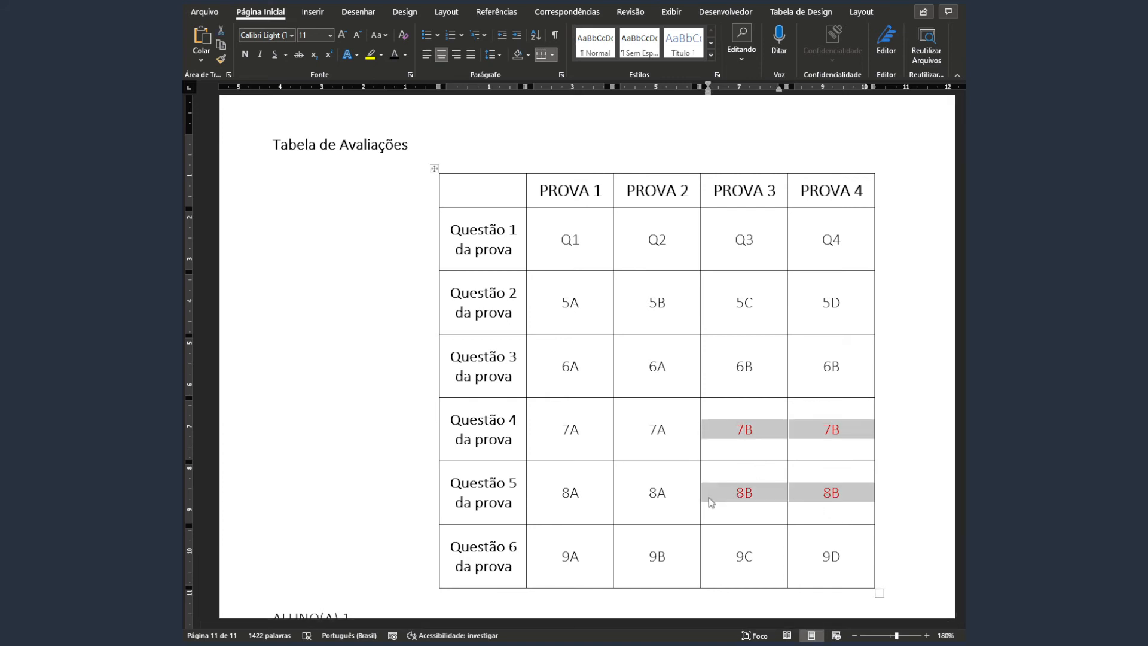
click(722, 428)
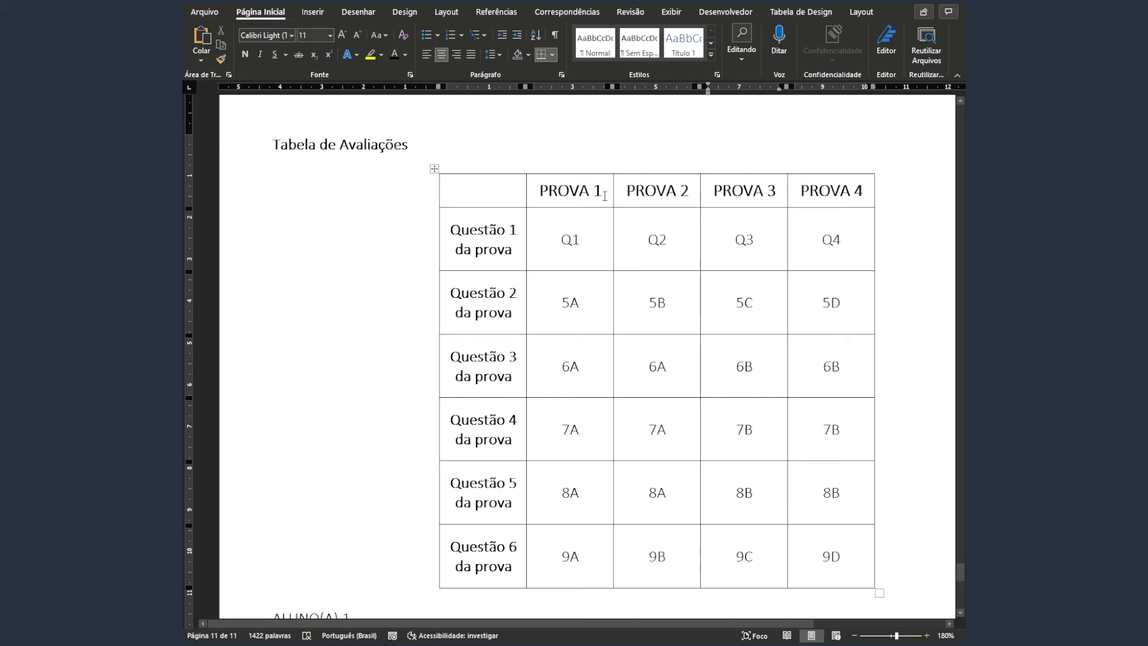
drag(604, 196, 829, 557)
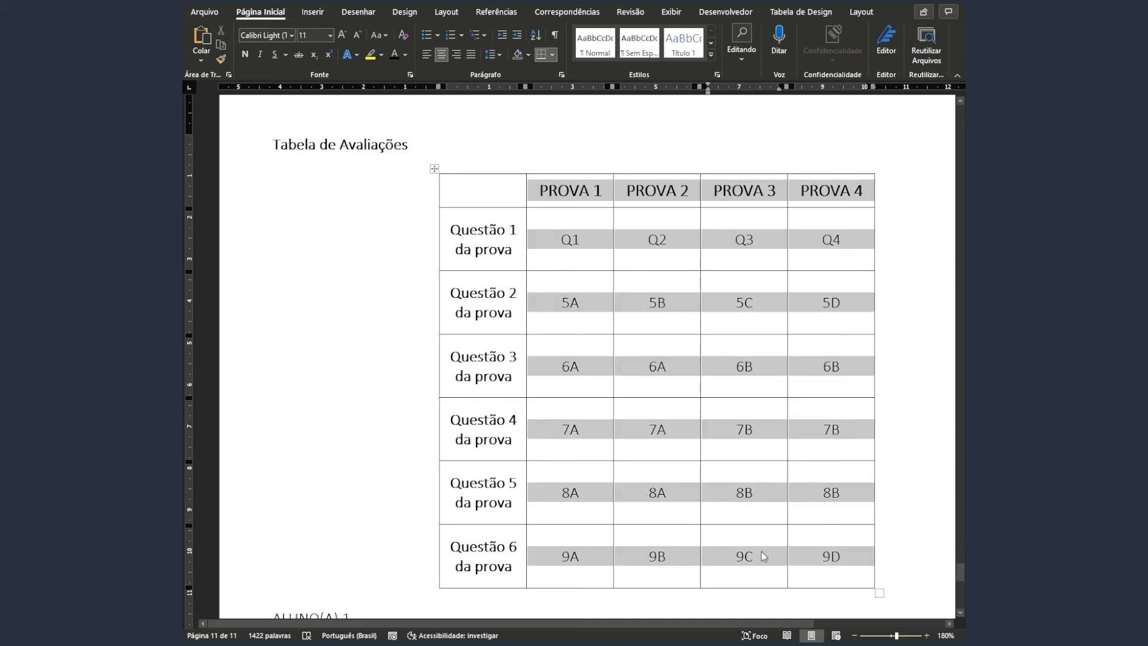
click(735, 556)
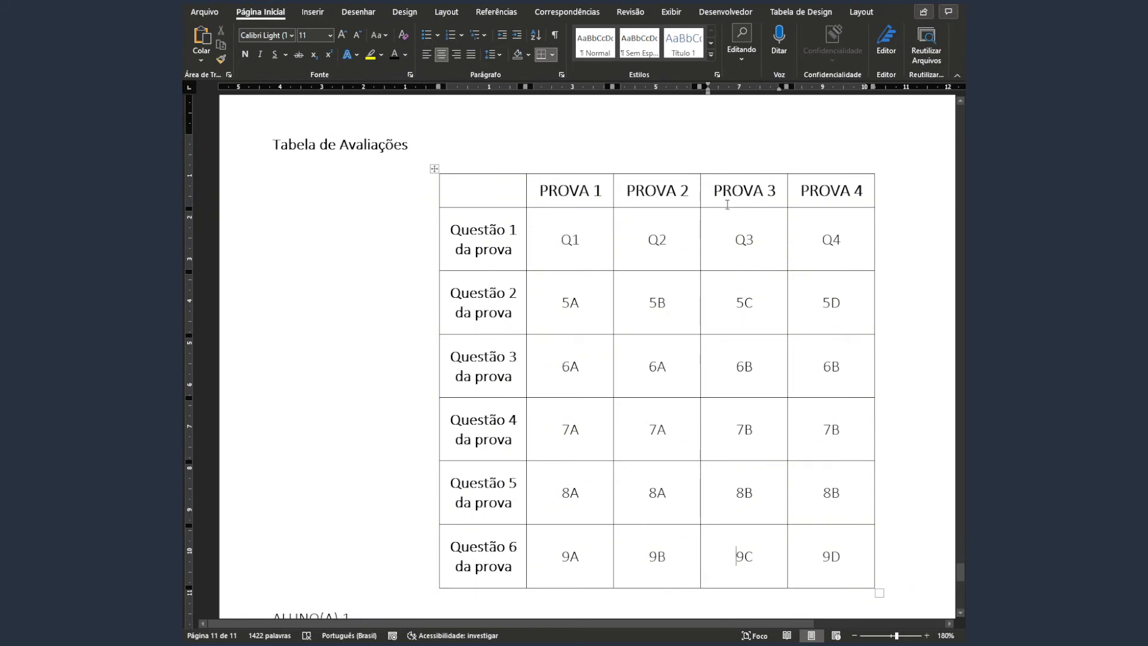
drag(727, 205, 731, 236)
Following the table's PROVA 3 column, switch to the Google Forms editor and move question 3 from the Prova 4 section into the Prova 3 section.
click(333, 328)
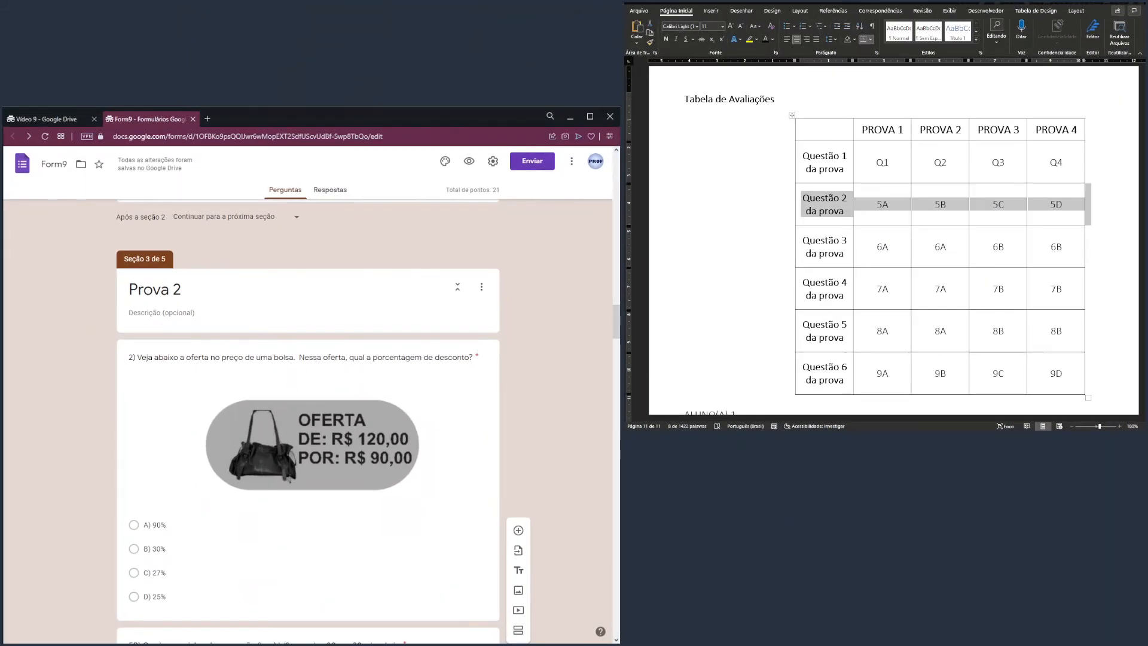
drag(999, 162, 999, 374)
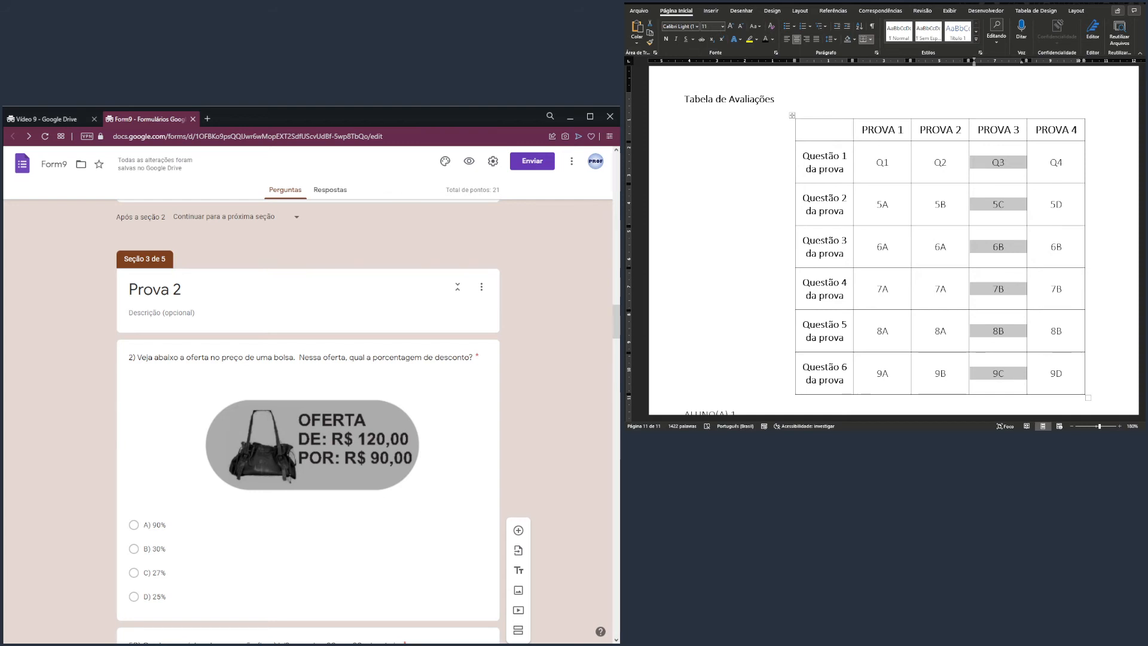
drag(616, 321, 595, 479)
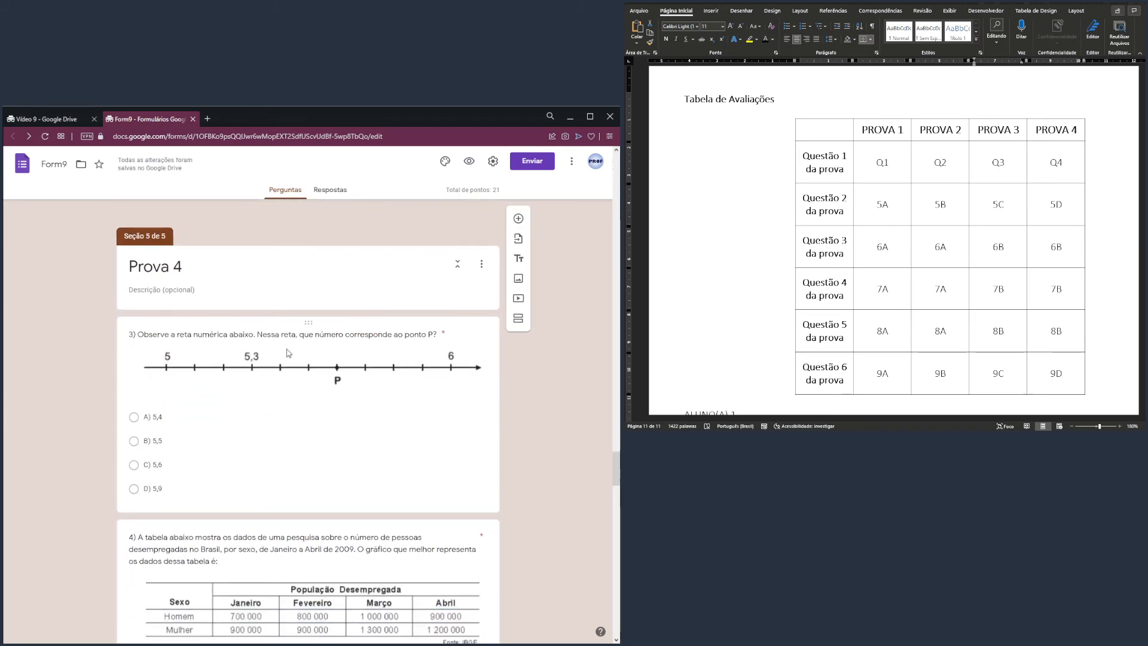
scroll(296, 371, up, 2)
scroll(310, 409, up, 1)
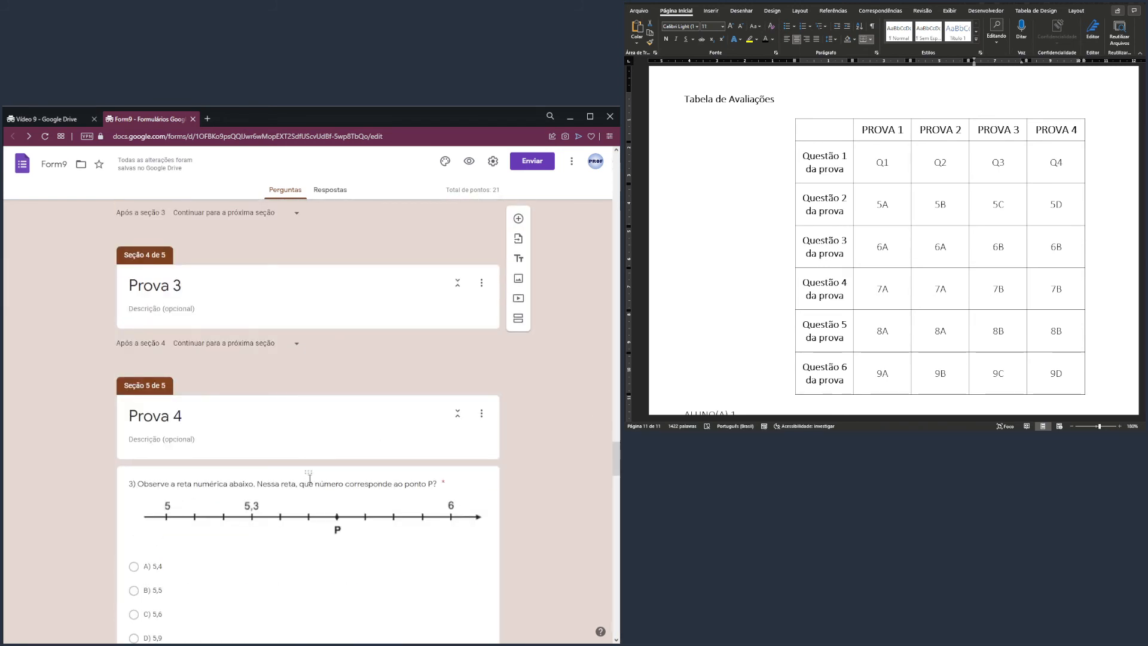
drag(309, 476, 313, 302)
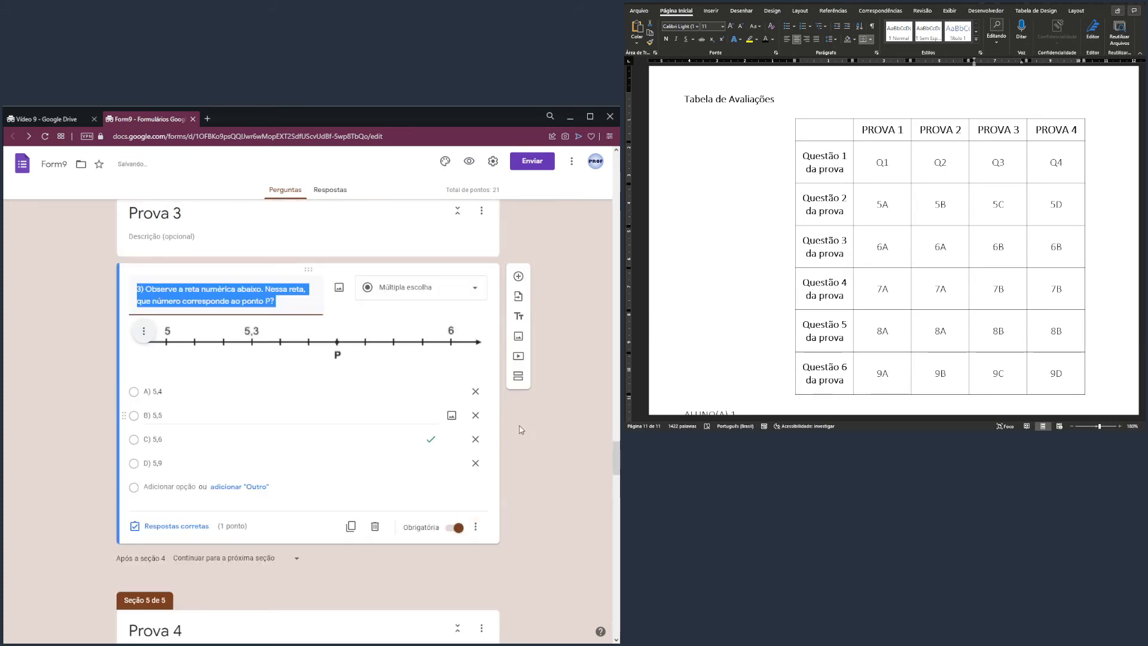
click(571, 422)
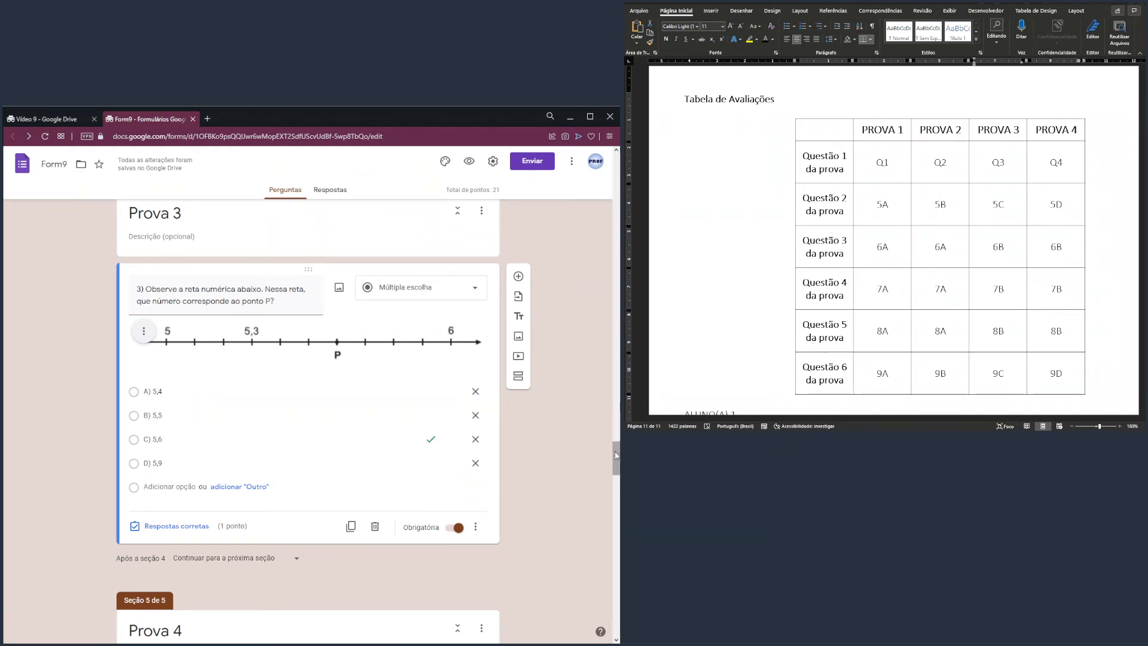
Move question 5C from the Prova 4 section into the Prova 3 section, directly below question 3.
drag(608, 456, 611, 512)
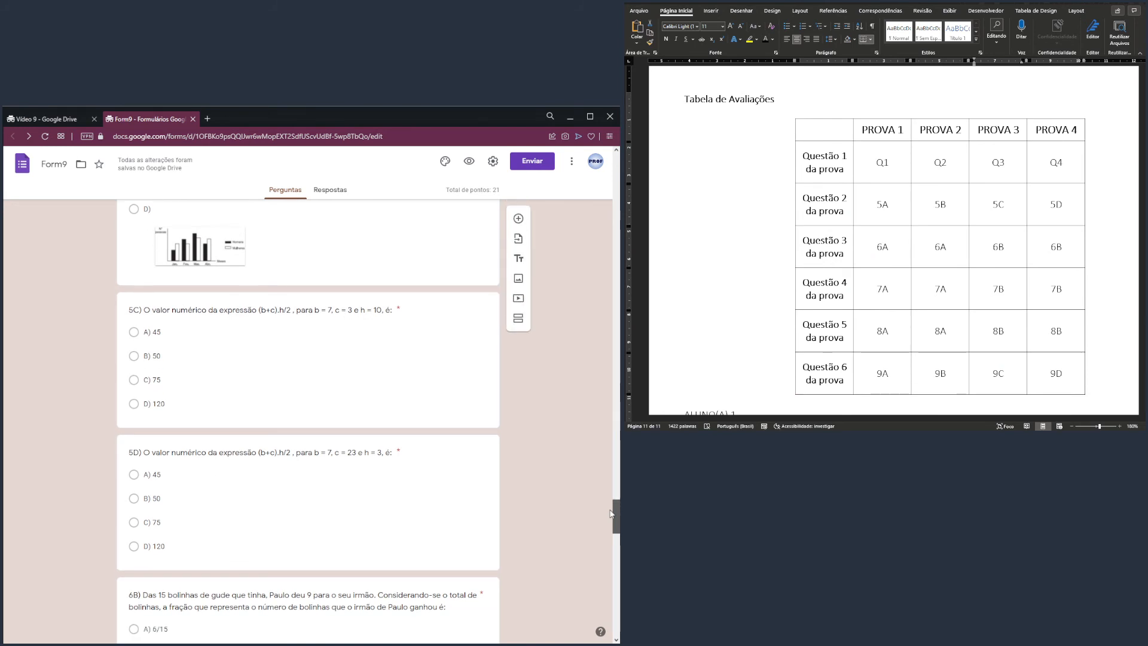
scroll(362, 434, up, 3)
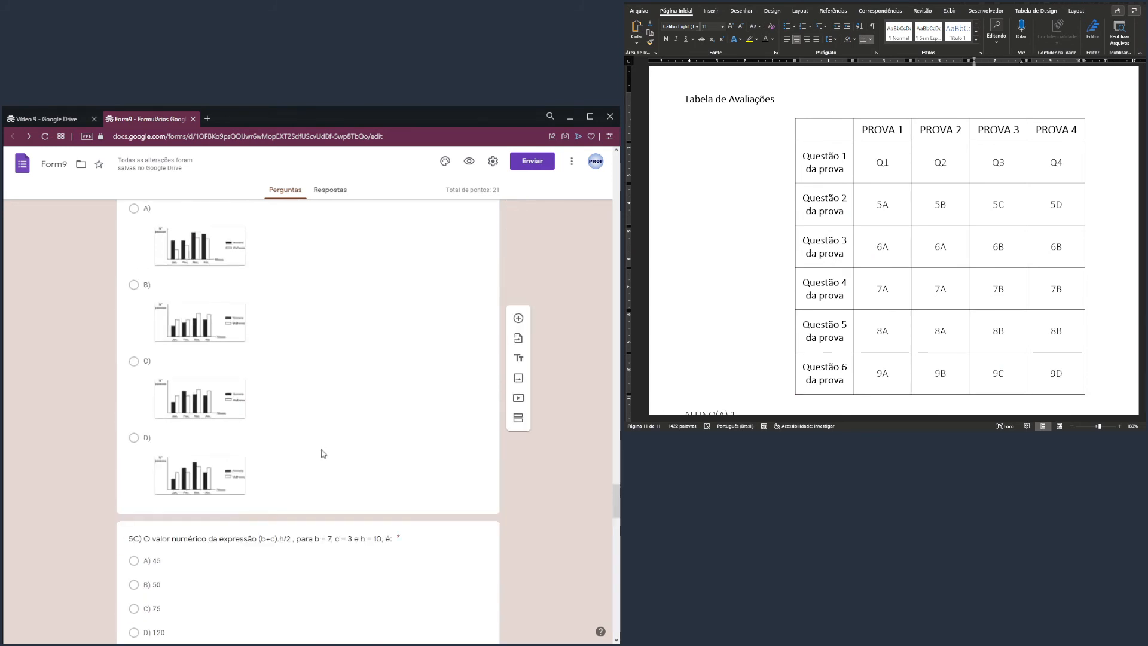
drag(308, 529, 312, 423)
drag(500, 428, 556, 422)
scroll(554, 422, up, 4)
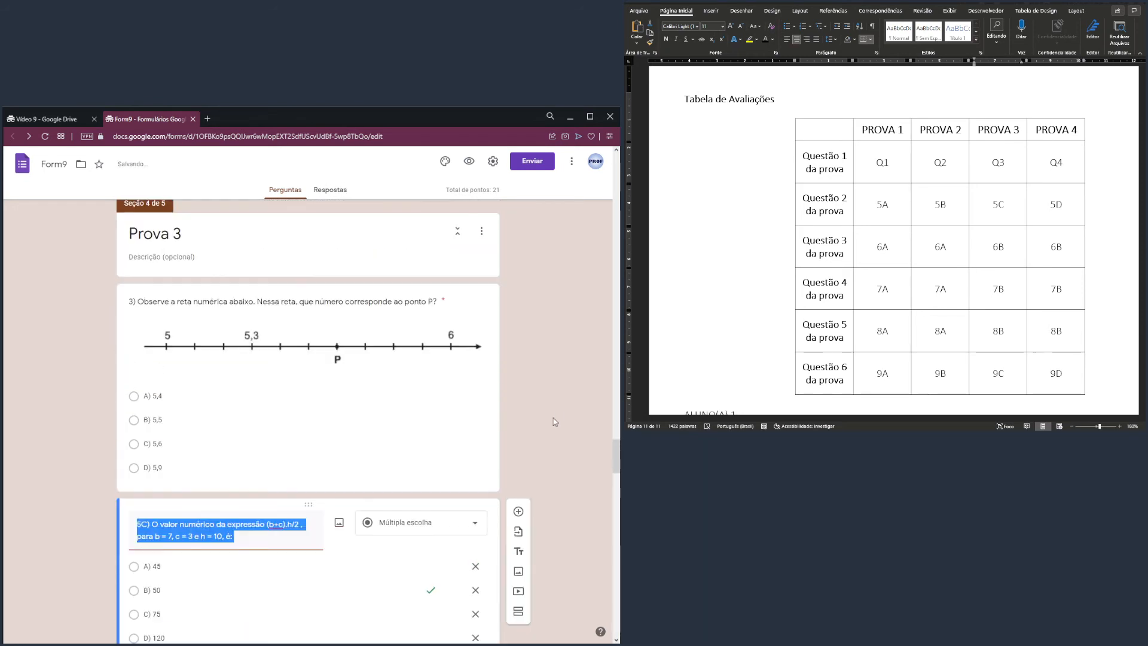
scroll(539, 443, down, 3)
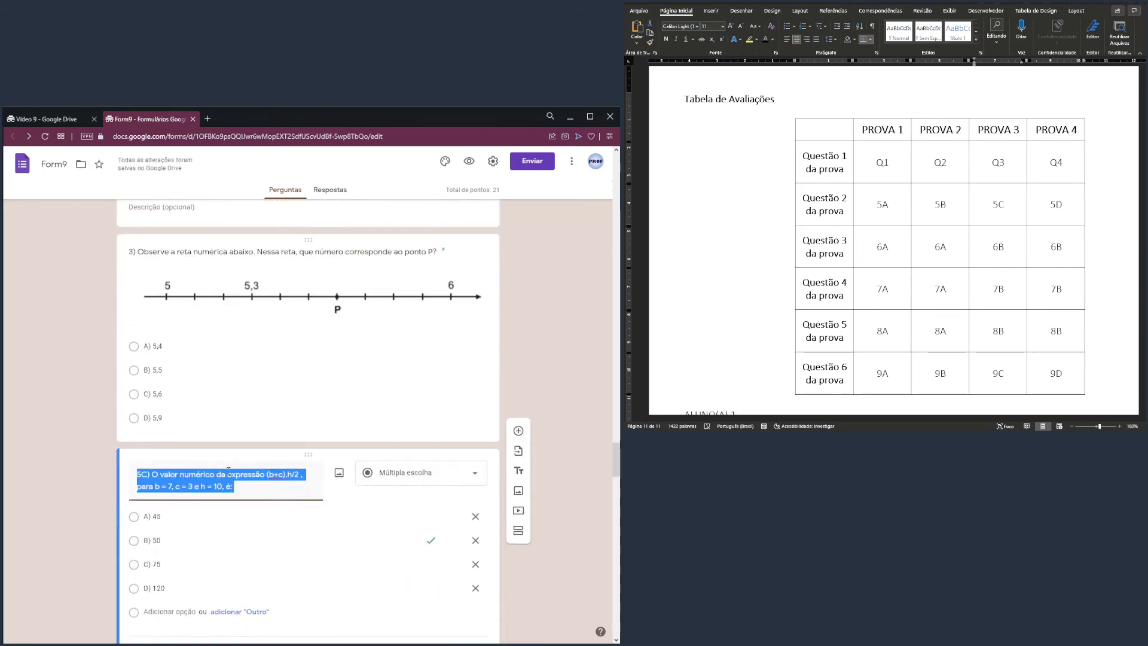
click(588, 451)
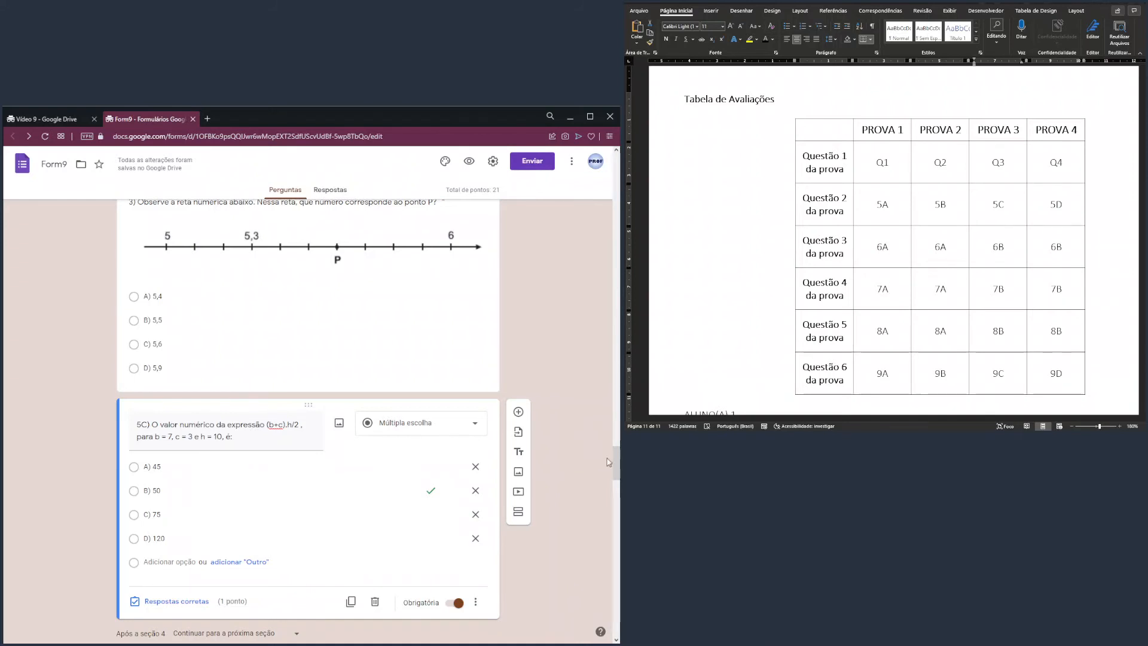
Following the table's PROVA 3 column, move question 6B from the Prova 4 section into the Prova 3 section, directly below question 5C.
drag(615, 460, 616, 473)
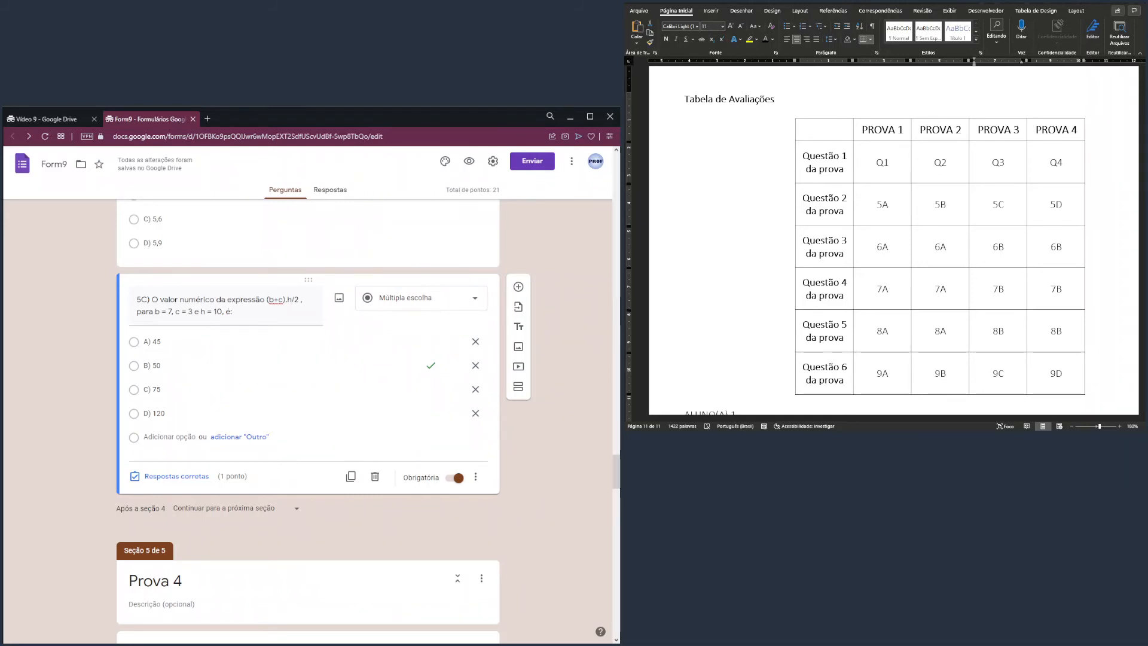
click(989, 255)
double_click(1000, 247)
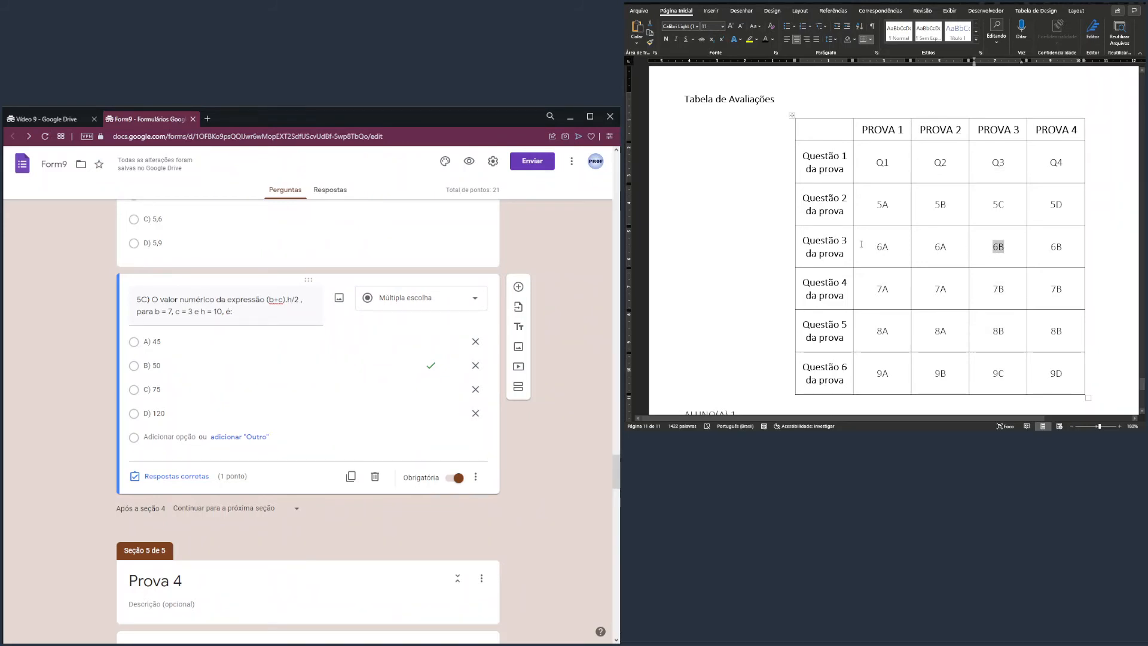
drag(616, 472, 616, 526)
scroll(293, 358, down, 2)
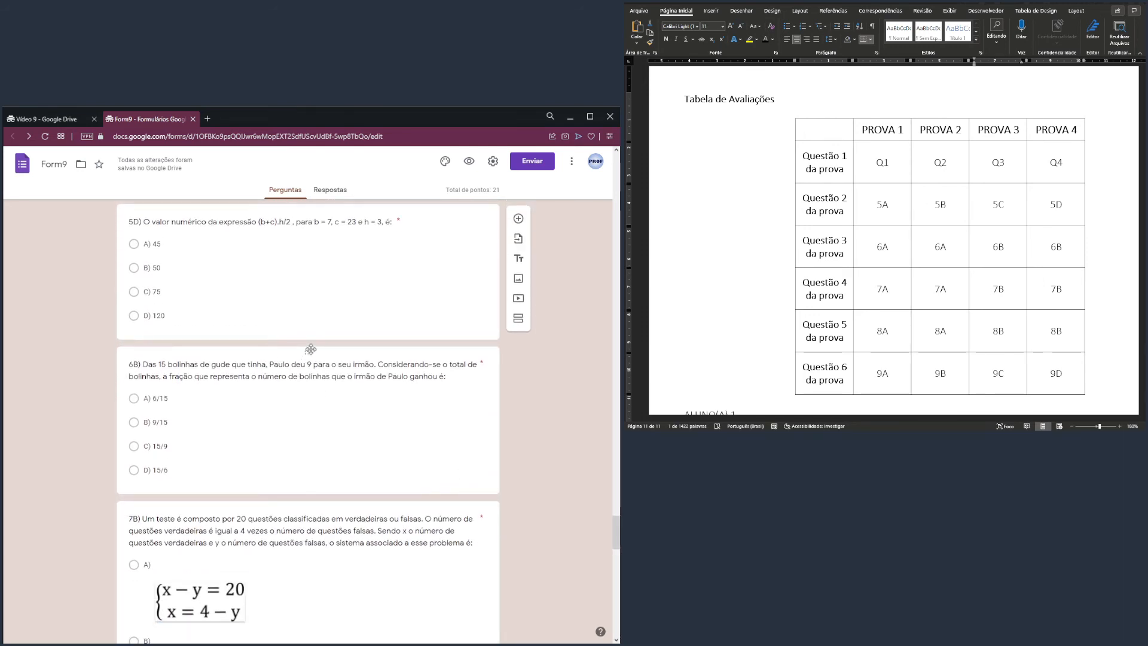
drag(310, 349, 384, 348)
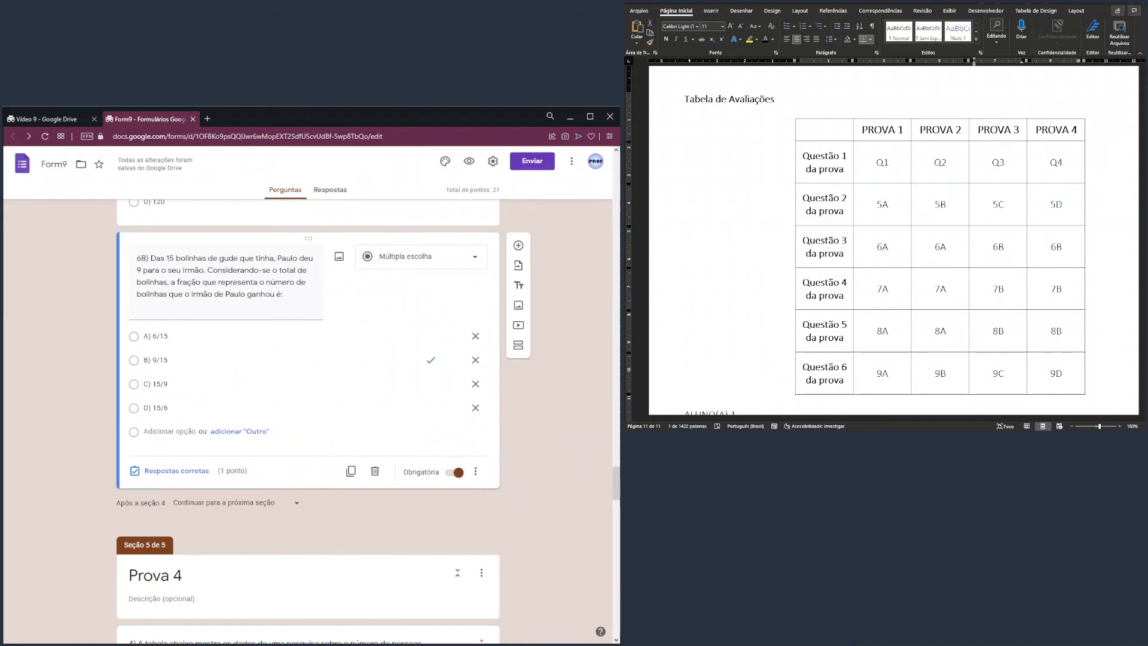
Move question 7B, the next entry in the PROVA 3 column, from the Prova 4 section to directly below question 6B in Prova 3.
double_click(998, 247)
double_click(996, 289)
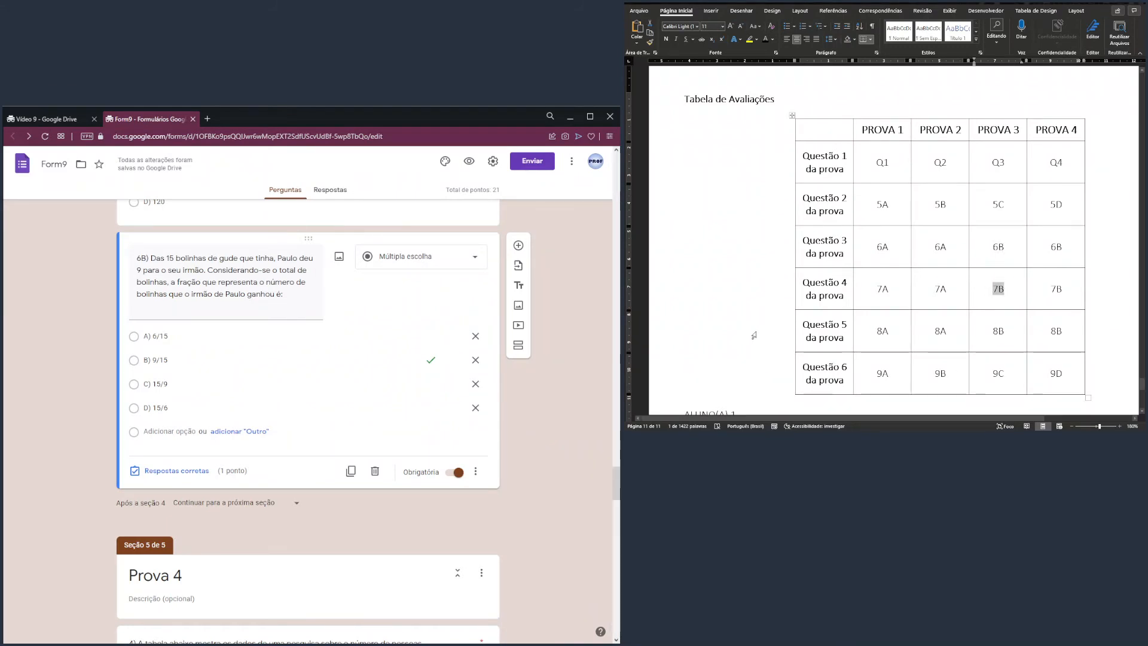
drag(616, 482, 616, 549)
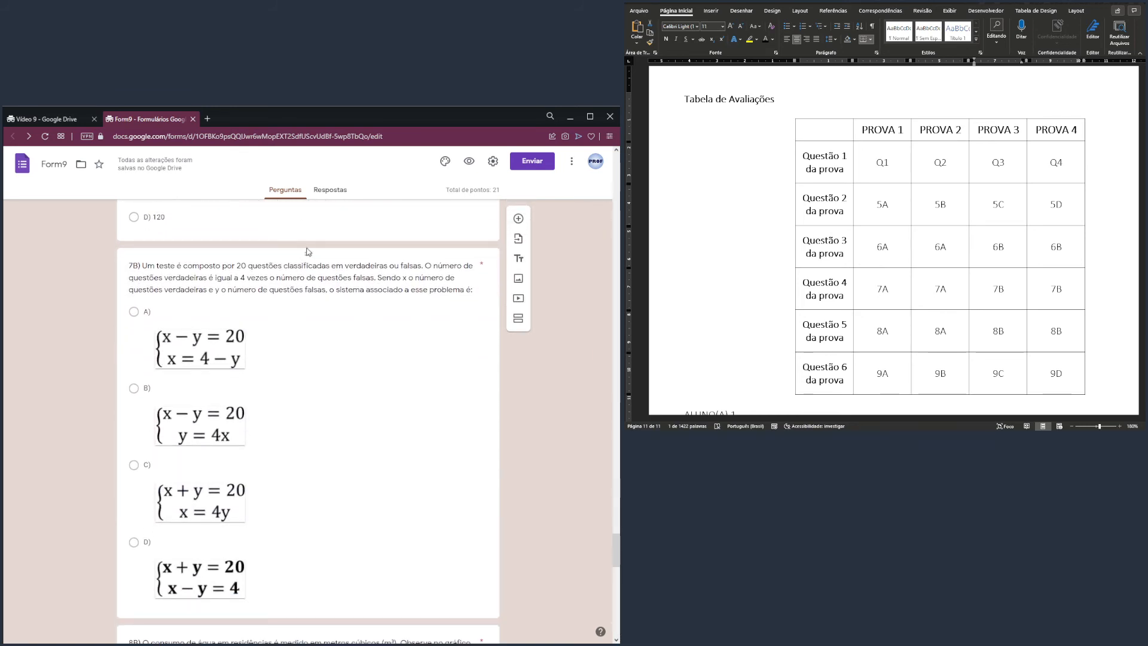
drag(308, 256, 305, 171)
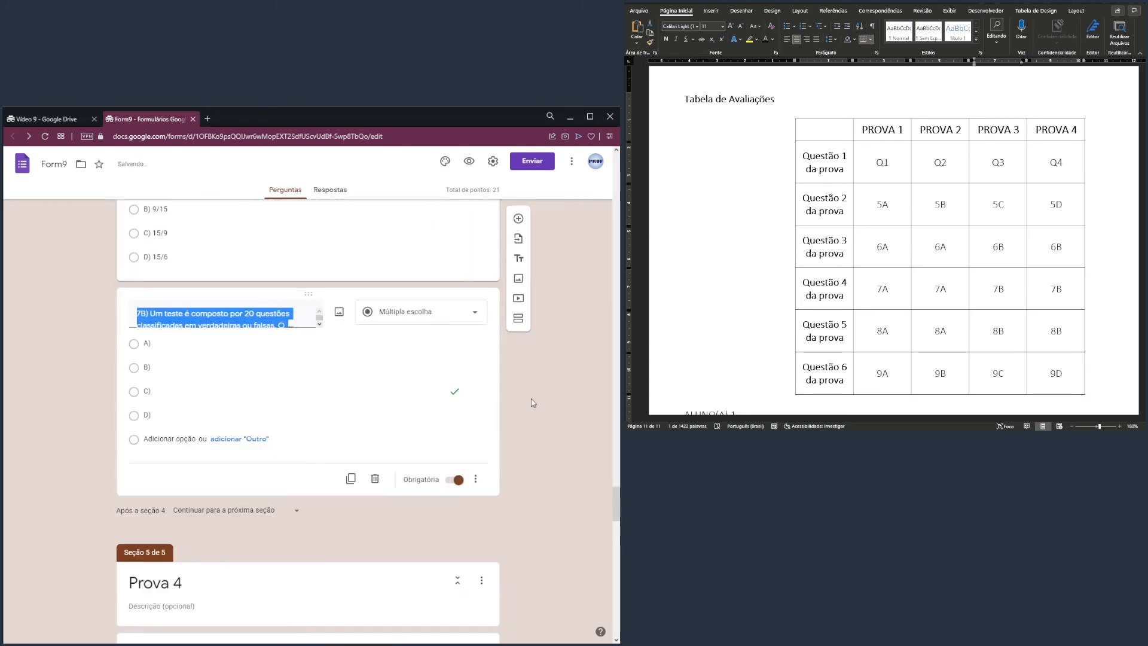
click(557, 254)
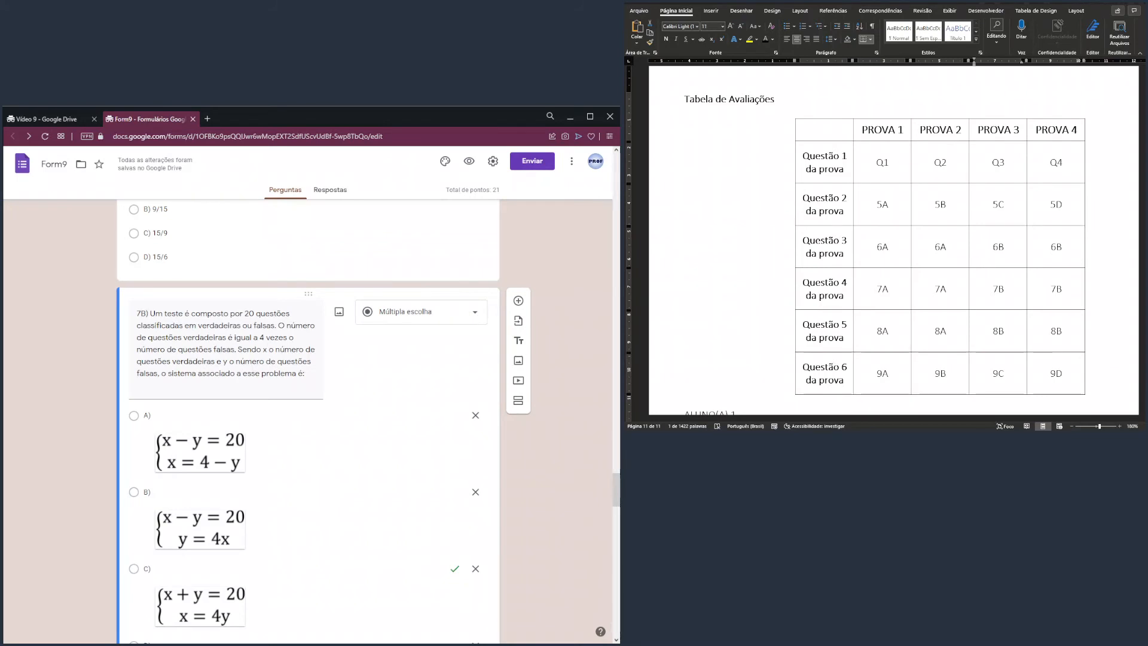
Move question 8B, the water consumption chart question, from the Prova 4 section to directly below question 7B in Prova 3.
double_click(998, 289)
double_click(990, 333)
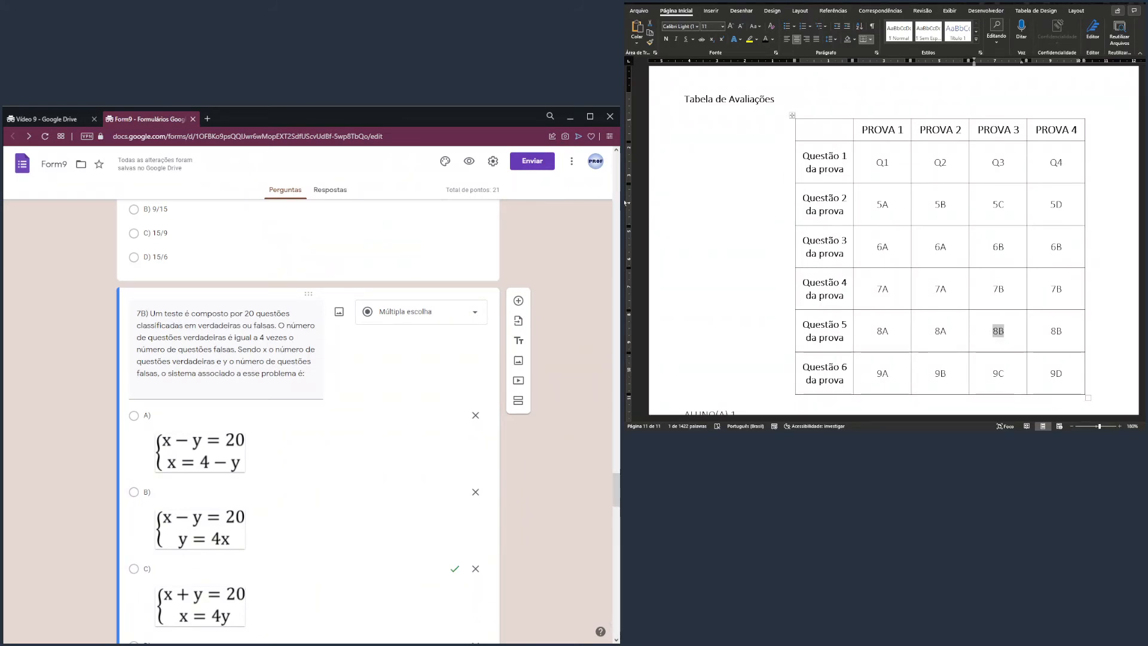
drag(615, 487, 616, 581)
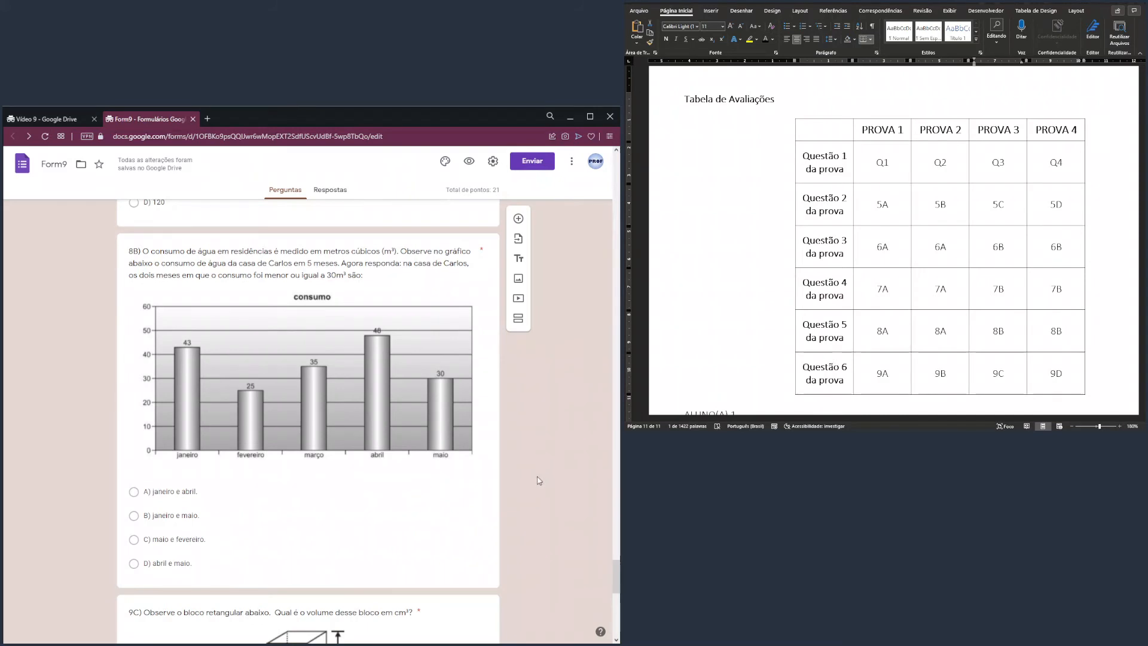
scroll(526, 437, up, 3)
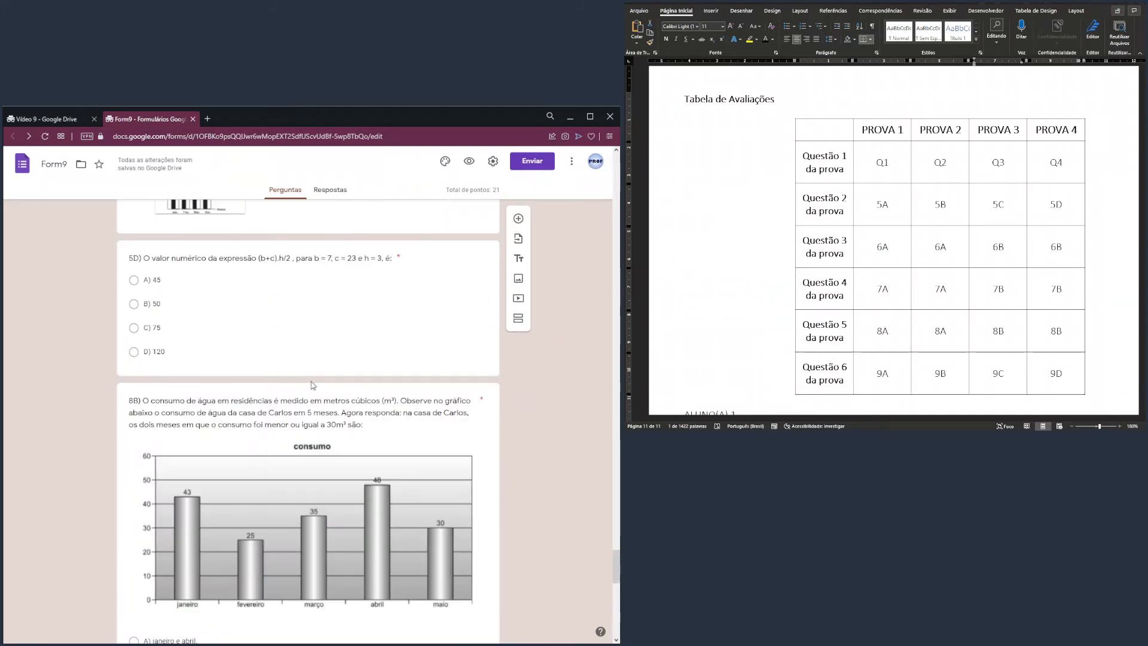
mouse_move(311, 385)
mouse_down()
mouse_move(292, 199)
mouse_move(316, 192)
mouse_move(311, 174)
mouse_move(297, 317)
mouse_move(296, 260)
mouse_move(295, 279)
mouse_move(302, 366)
mouse_up()
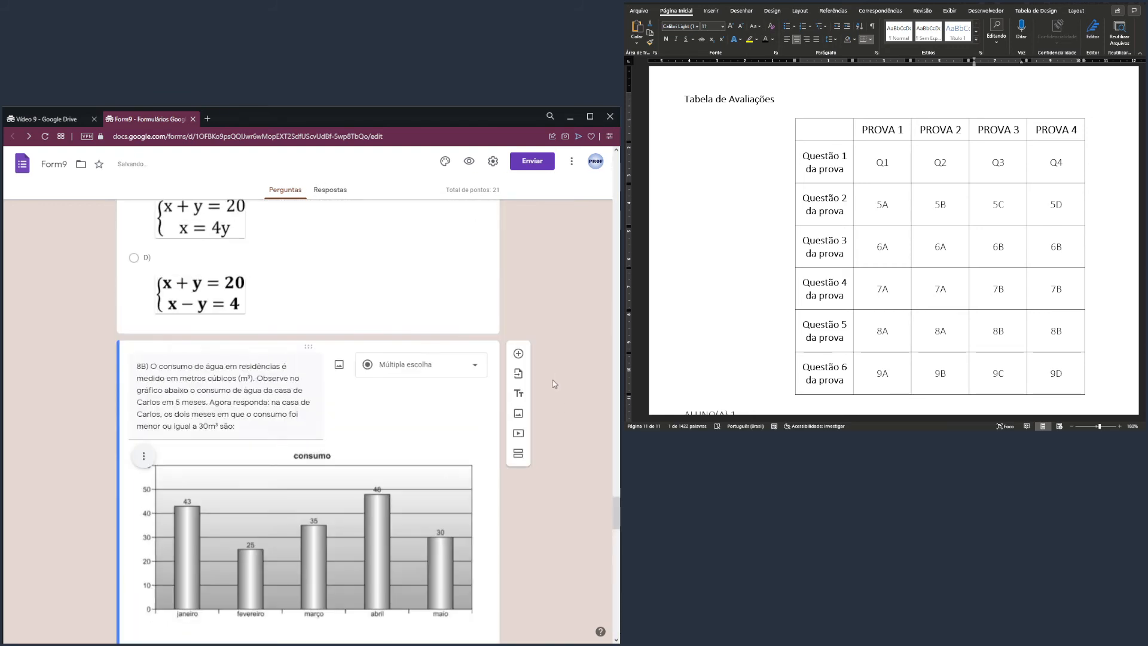
scroll(555, 383, up, 5)
scroll(563, 436, down, 4)
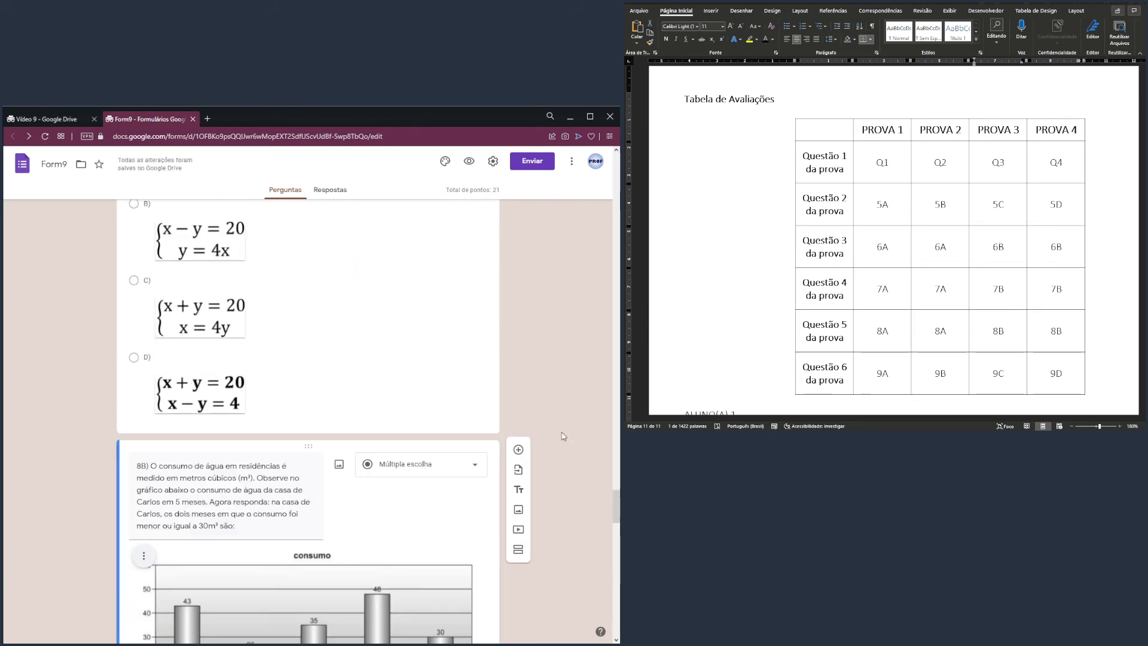
scroll(566, 455, down, 2)
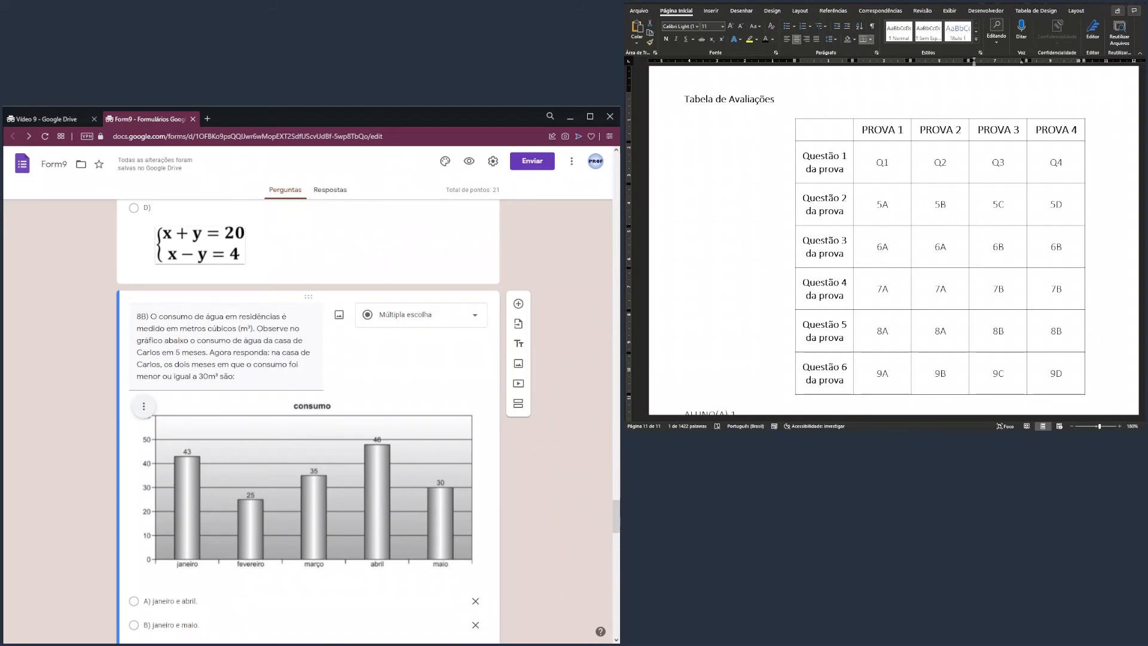
Move question 9C, the rectangular block volume question, from the Prova 4 section to the end of Prova 3, below question 8B.
click(992, 374)
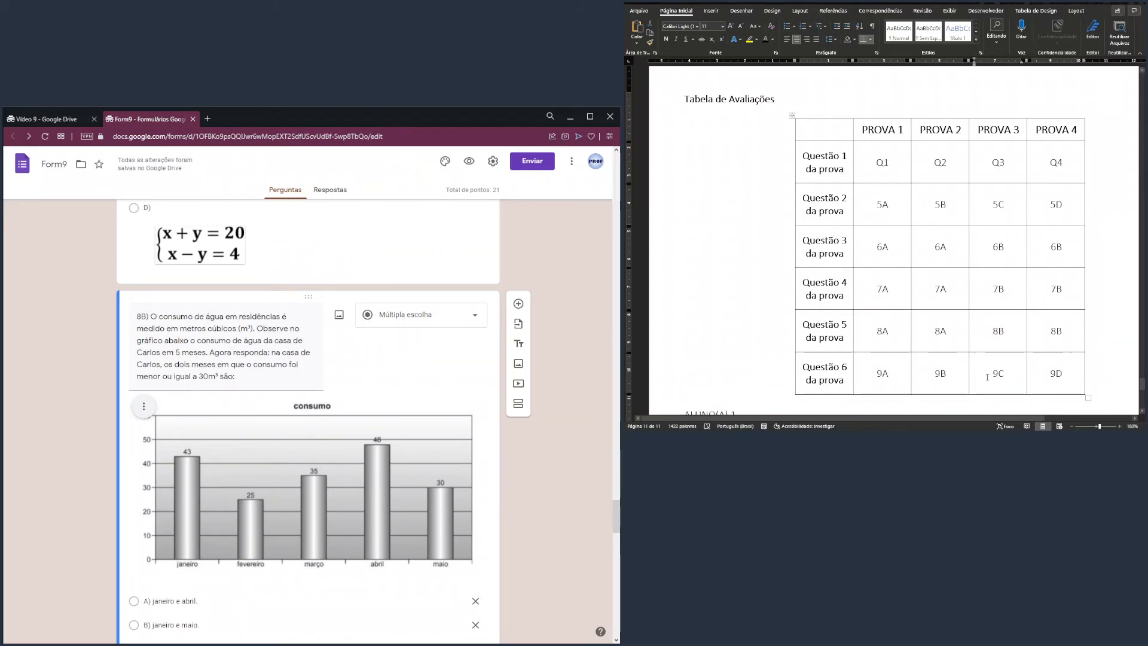
drag(987, 377, 1010, 374)
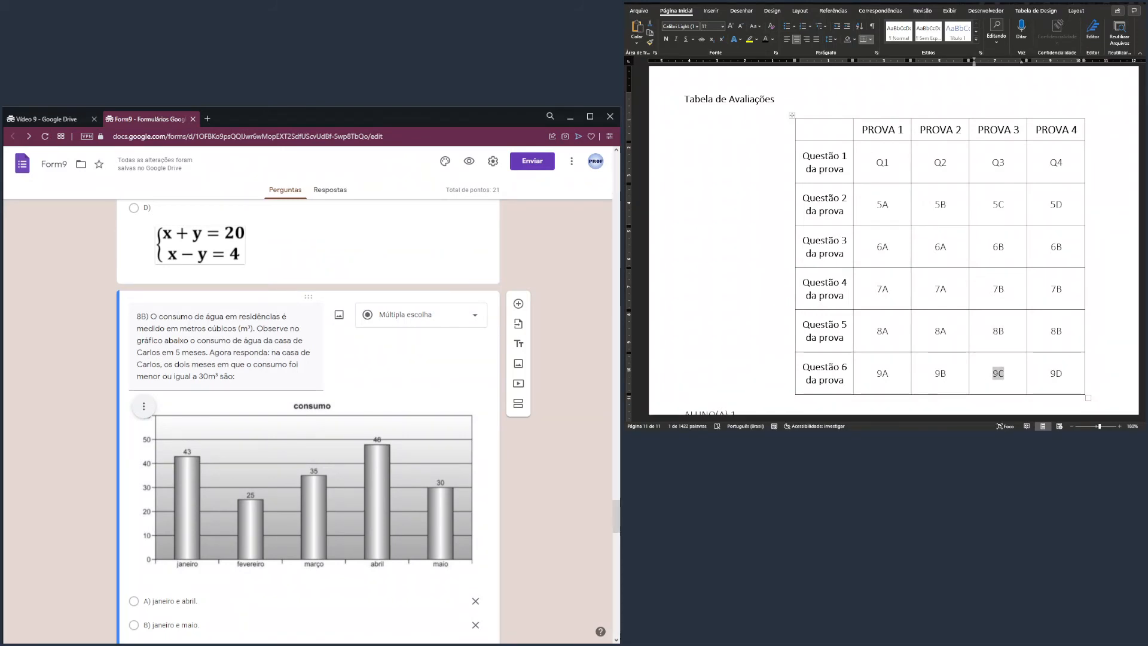
drag(617, 516, 617, 601)
scroll(286, 325, up, 3)
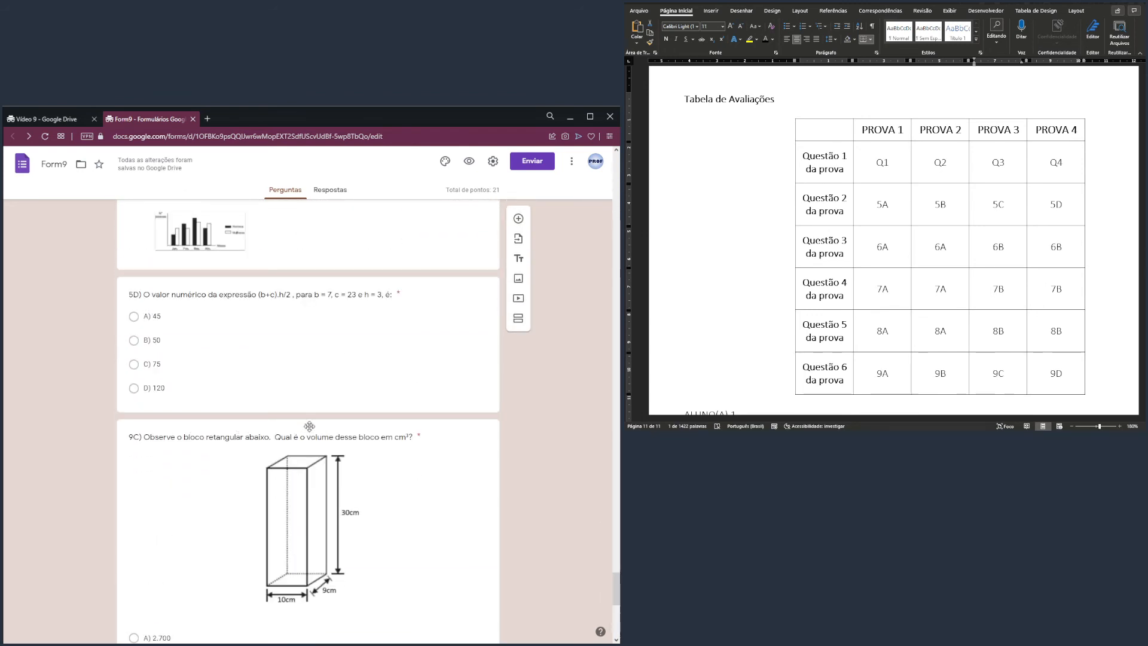
drag(310, 426, 287, 491)
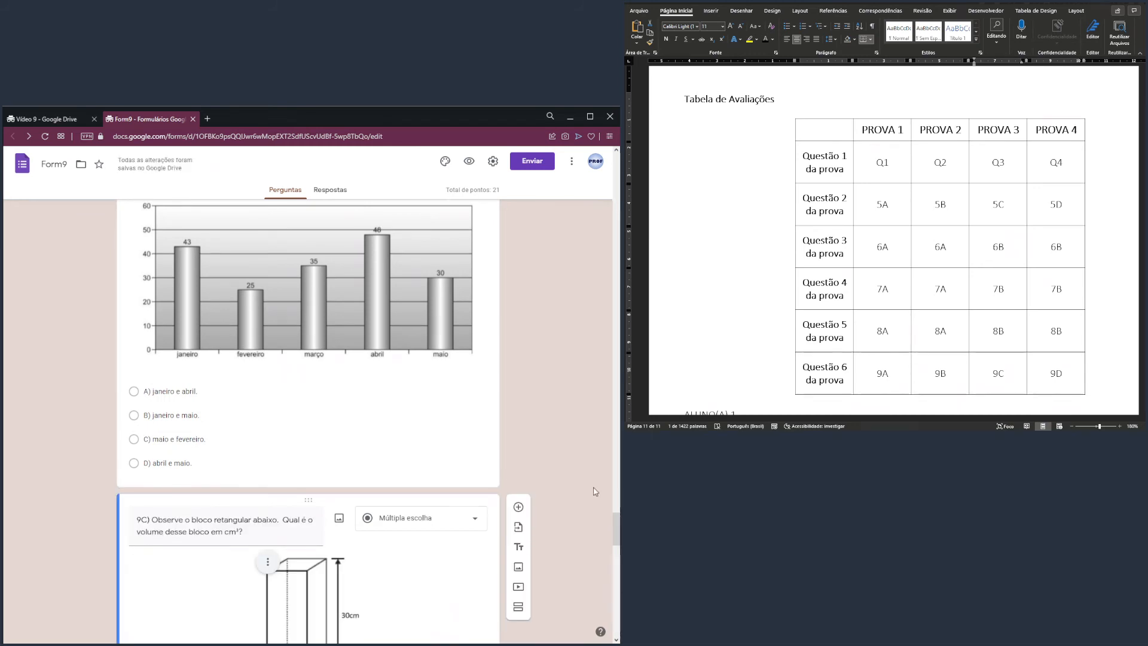
Check the order of all questions in the Prova 3 section against the PROVA 3 column of the Word table.
drag(614, 541, 616, 447)
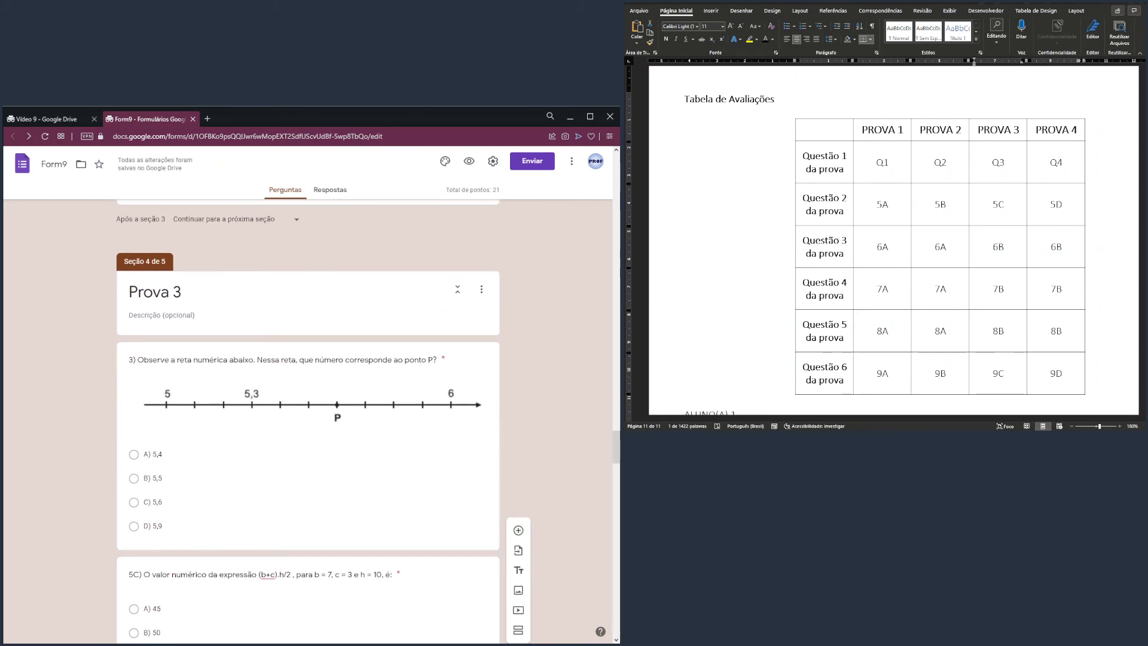
drag(998, 159, 742, 365)
click(993, 197)
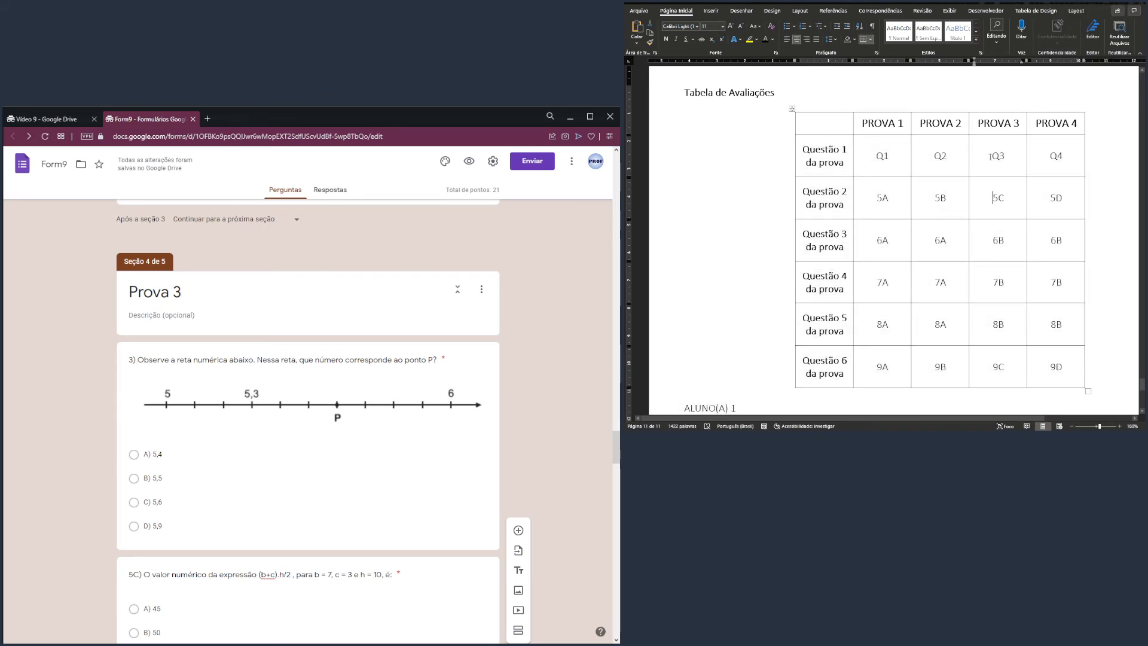
scroll(993, 204, up, 1)
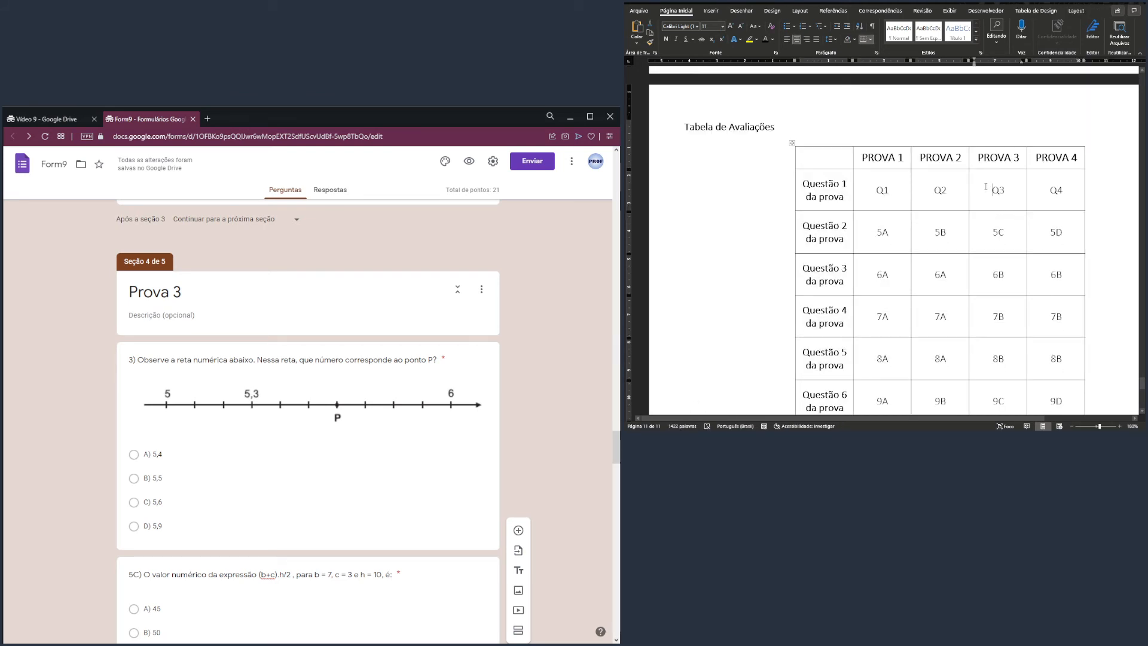
scroll(956, 226, down, 1)
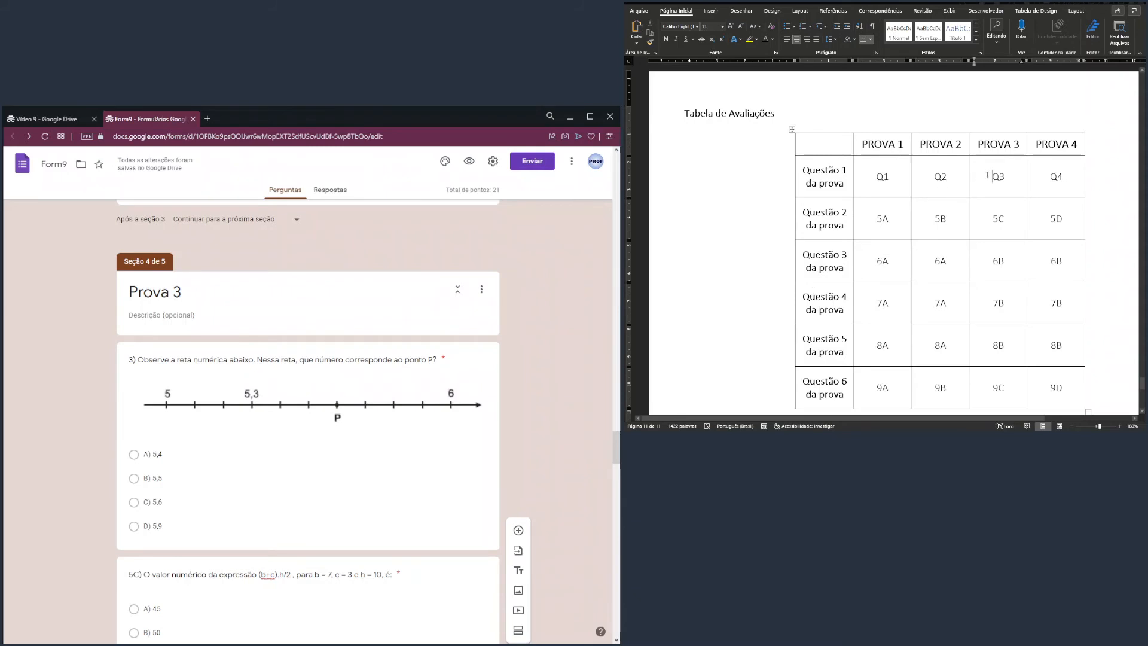
drag(993, 212, 1005, 387)
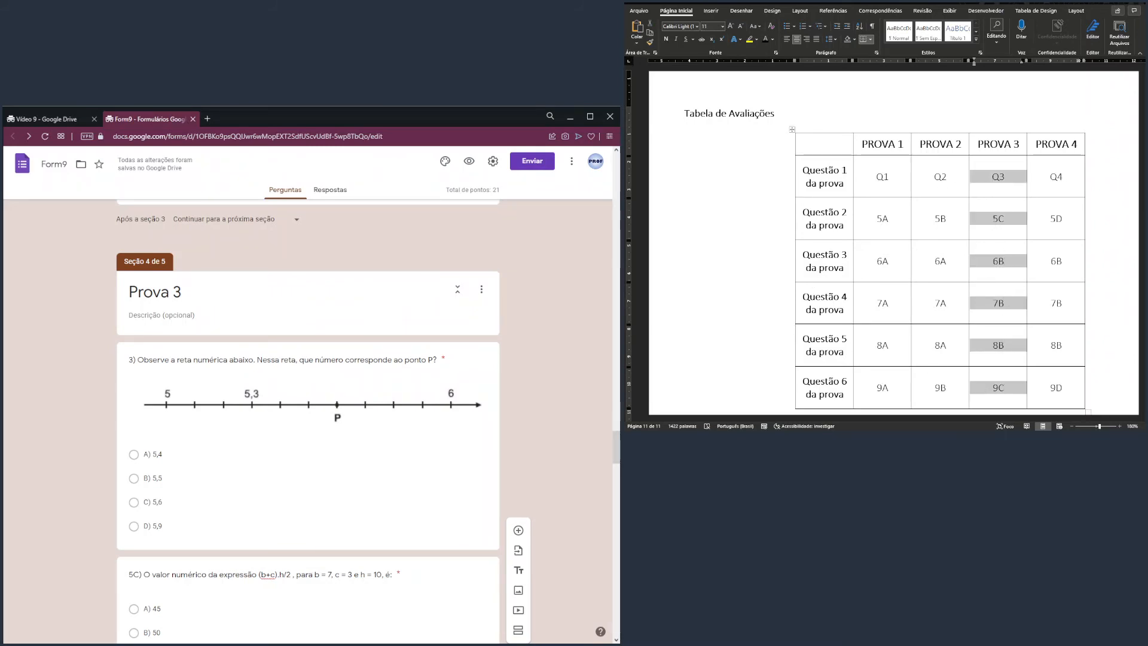
drag(616, 447, 616, 467)
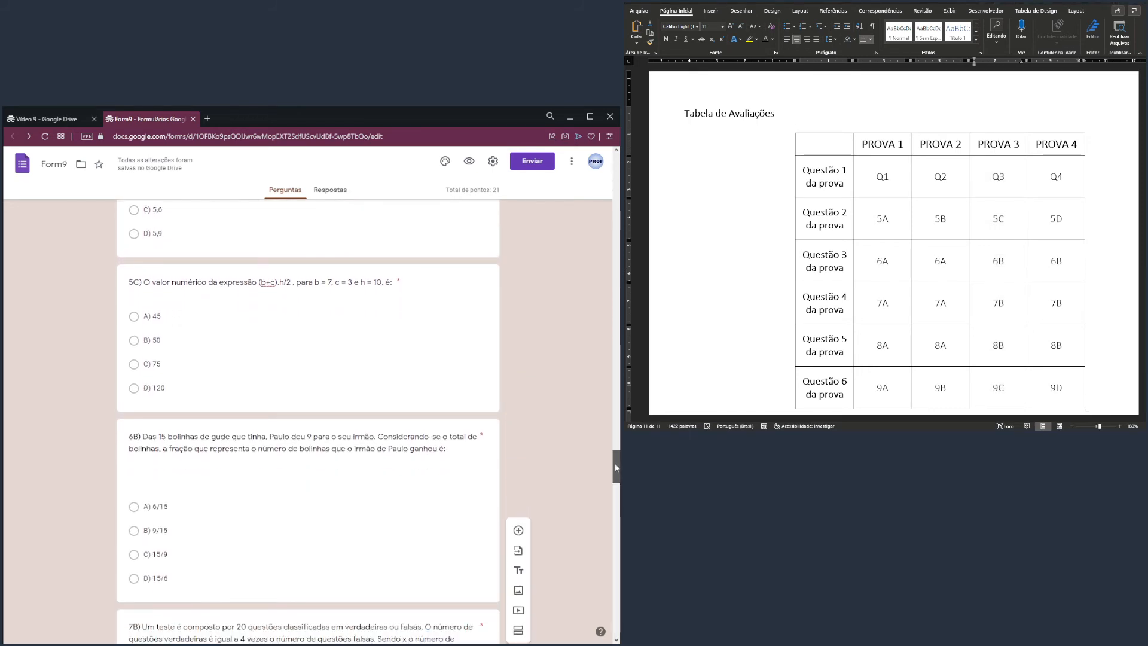
scroll(616, 467, down, 3)
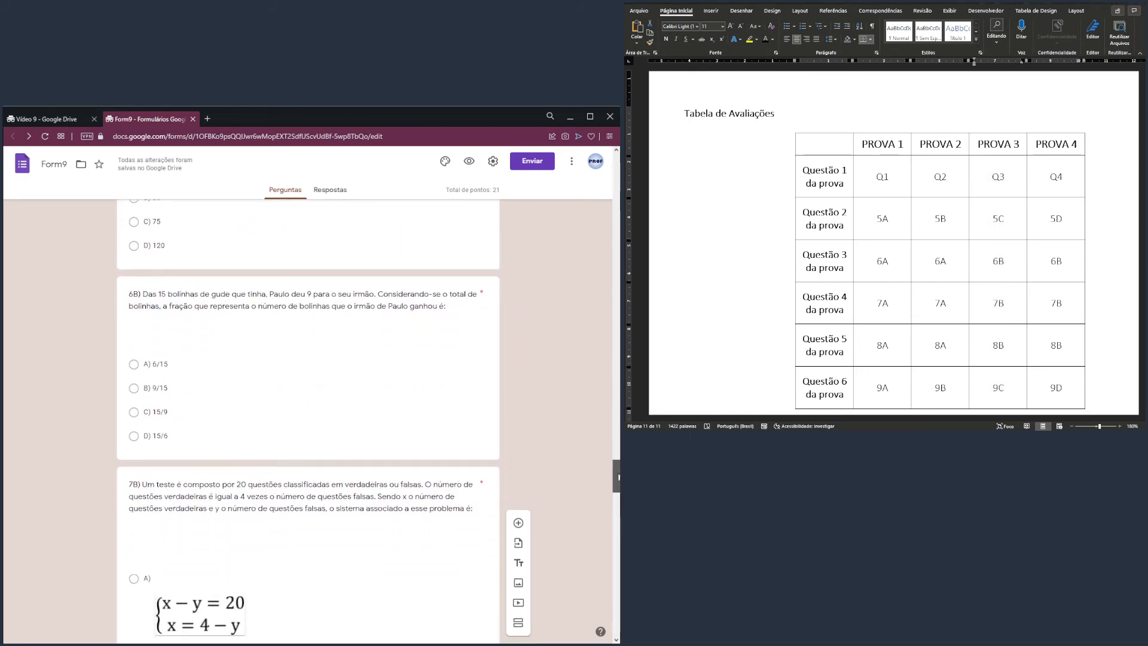
scroll(616, 468, down, 2)
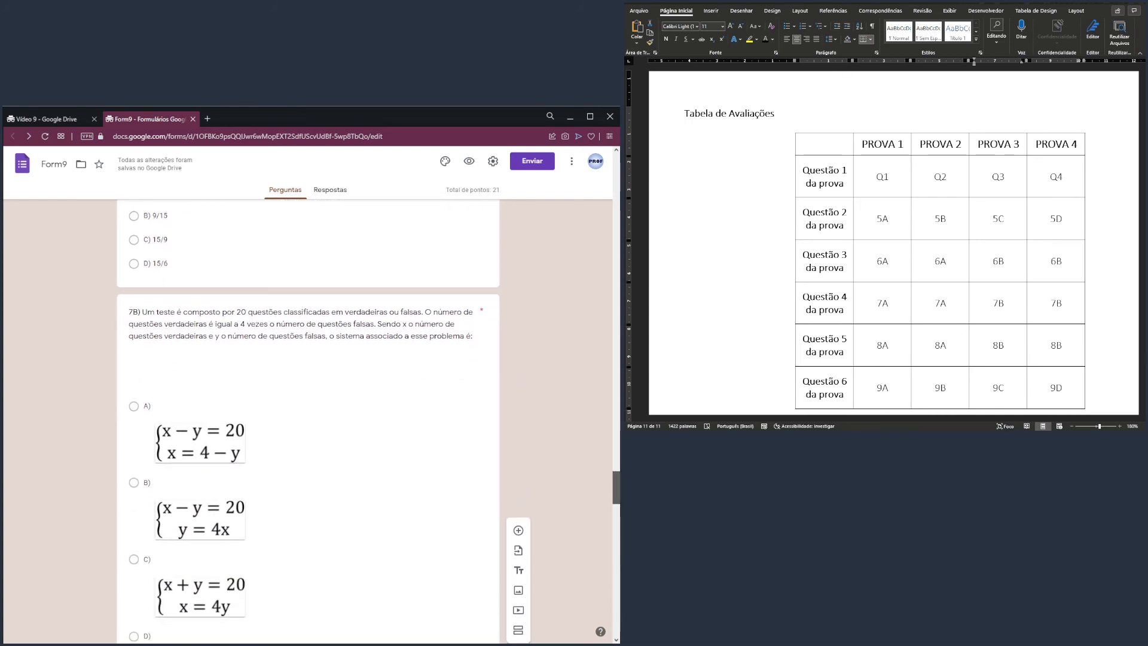
scroll(616, 468, down, 5)
scroll(615, 530, down, 6)
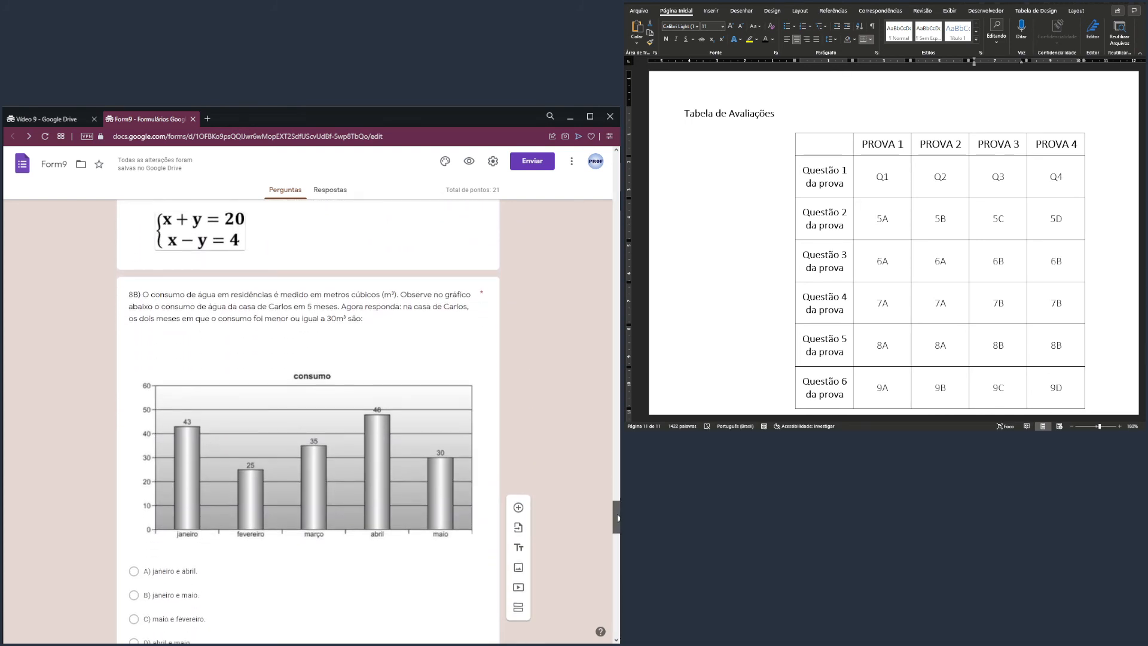
scroll(615, 530, down, 3)
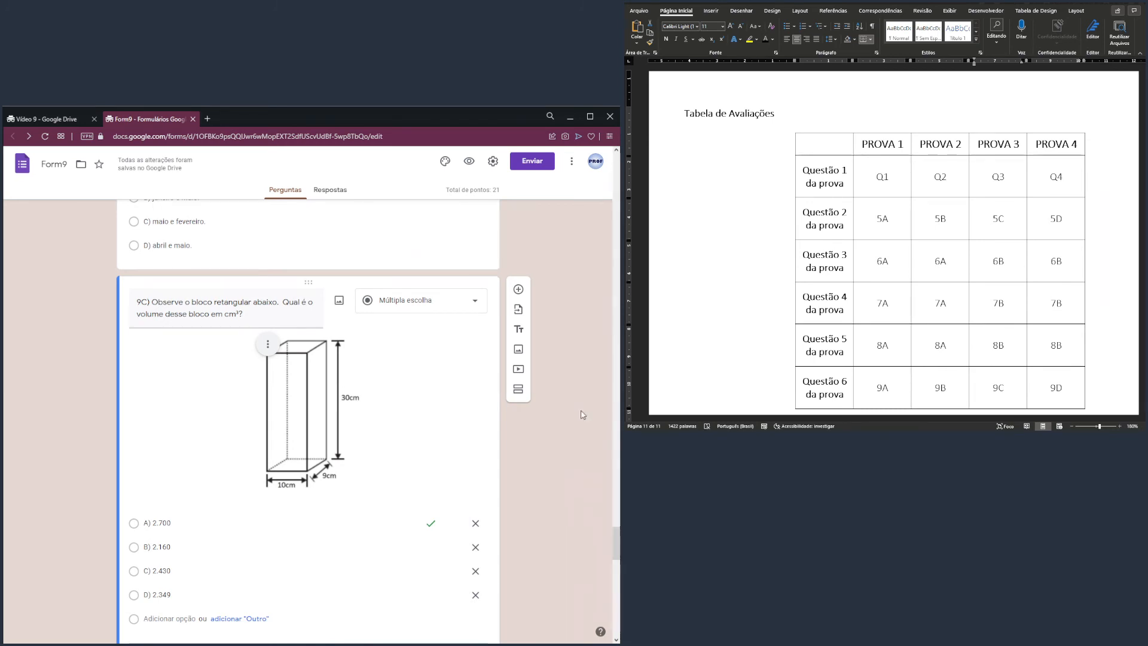
Review the question list in the Word table's PROVA 4 column and locate the matching Prova 4 section in the form.
click(1050, 177)
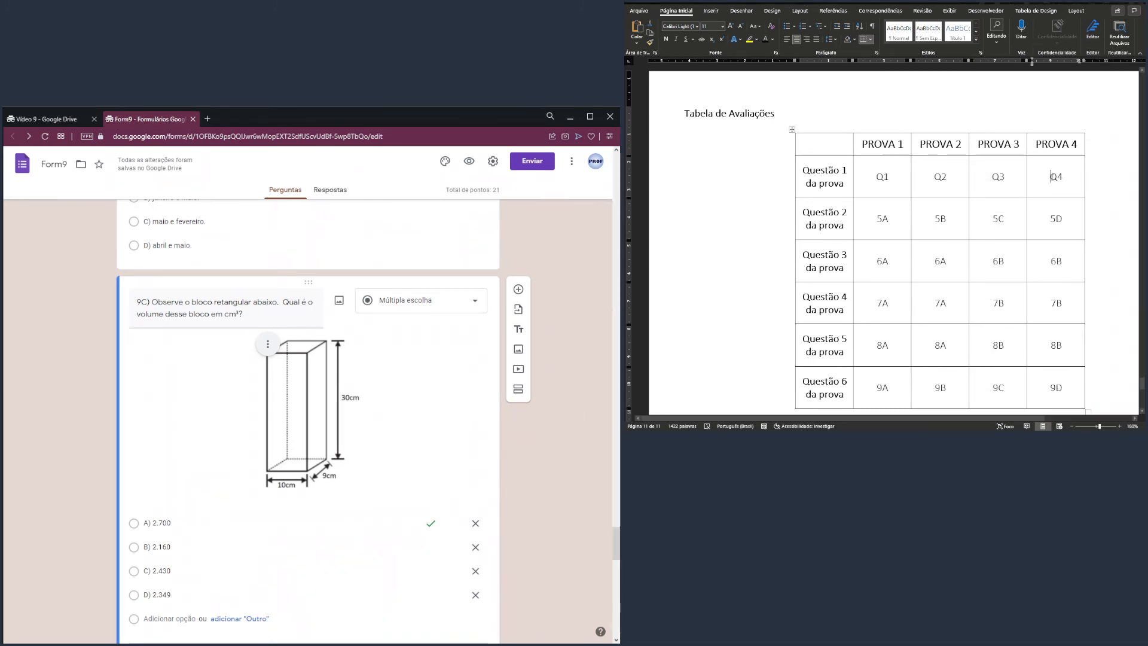
drag(1045, 170, 1057, 388)
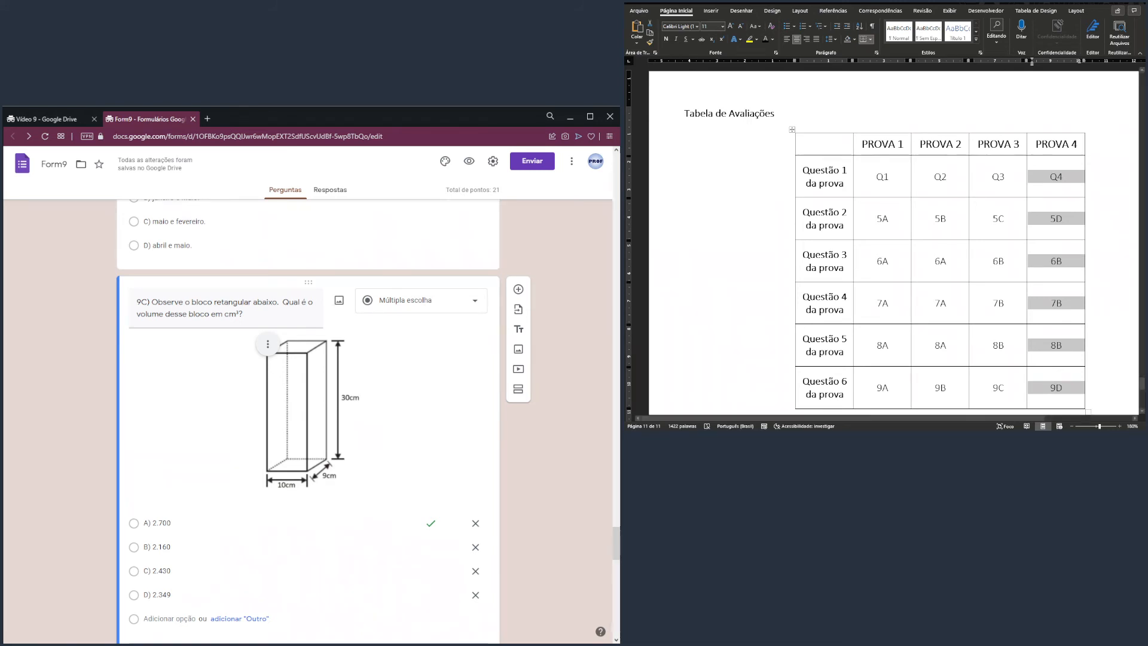
click(565, 383)
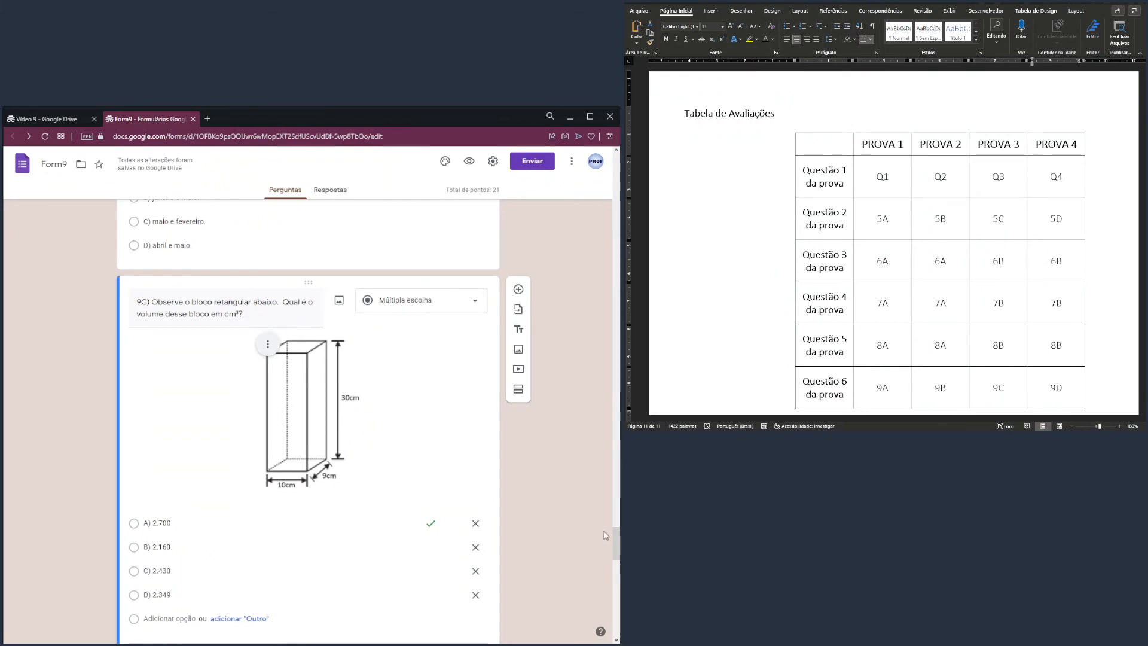
scroll(616, 540, down, 8)
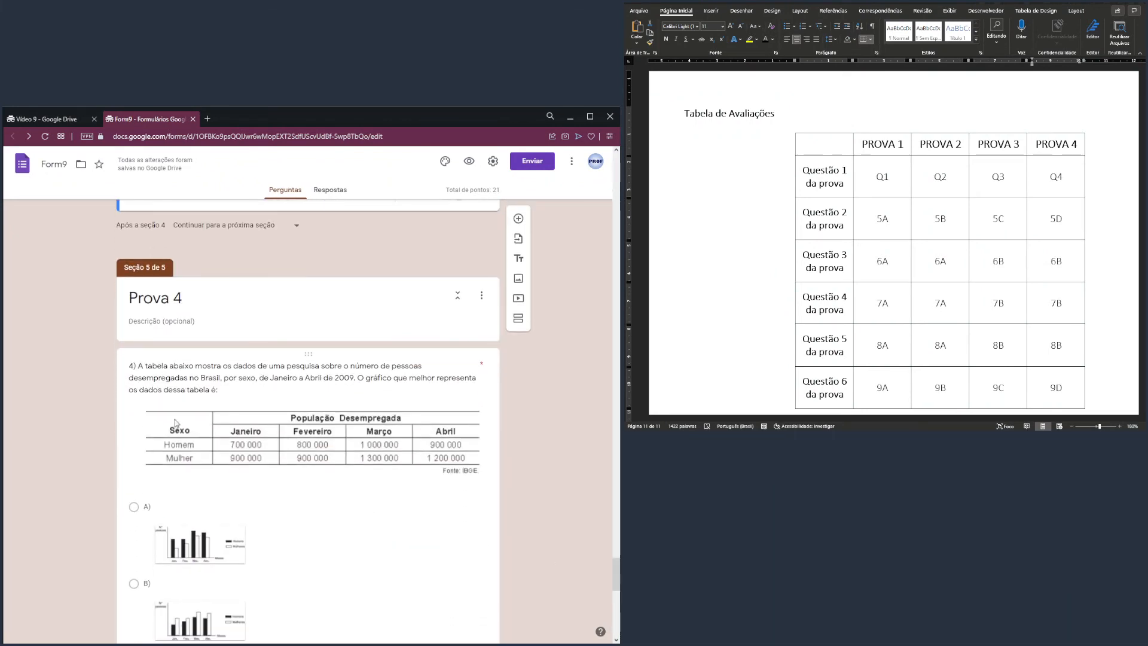
scroll(320, 392, up, 2)
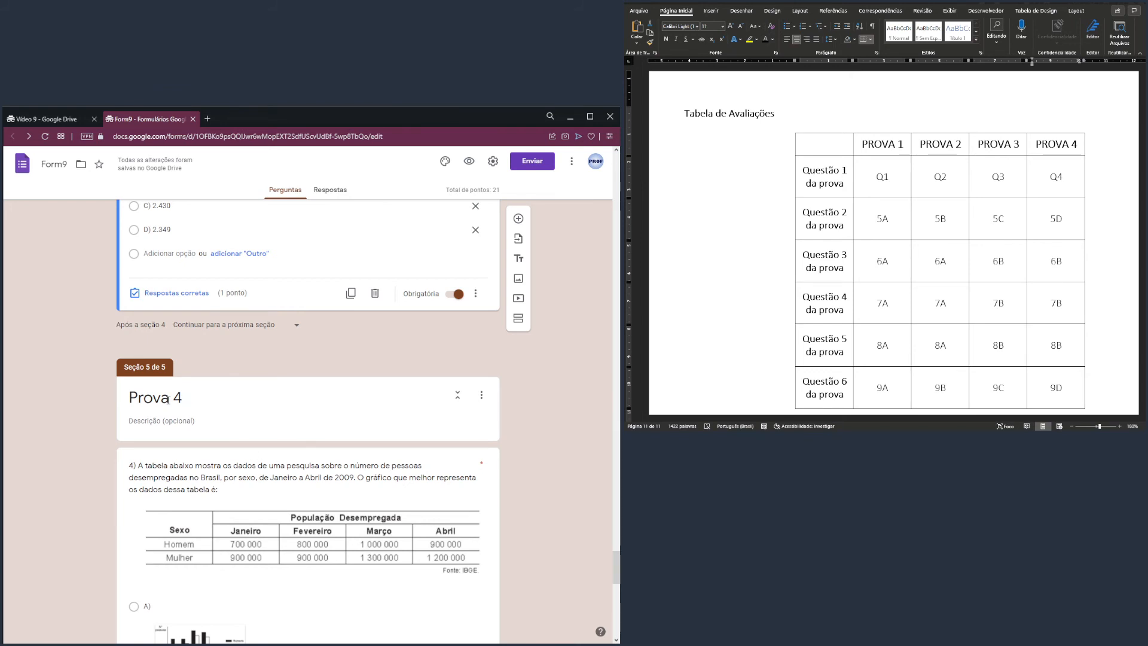
click(281, 462)
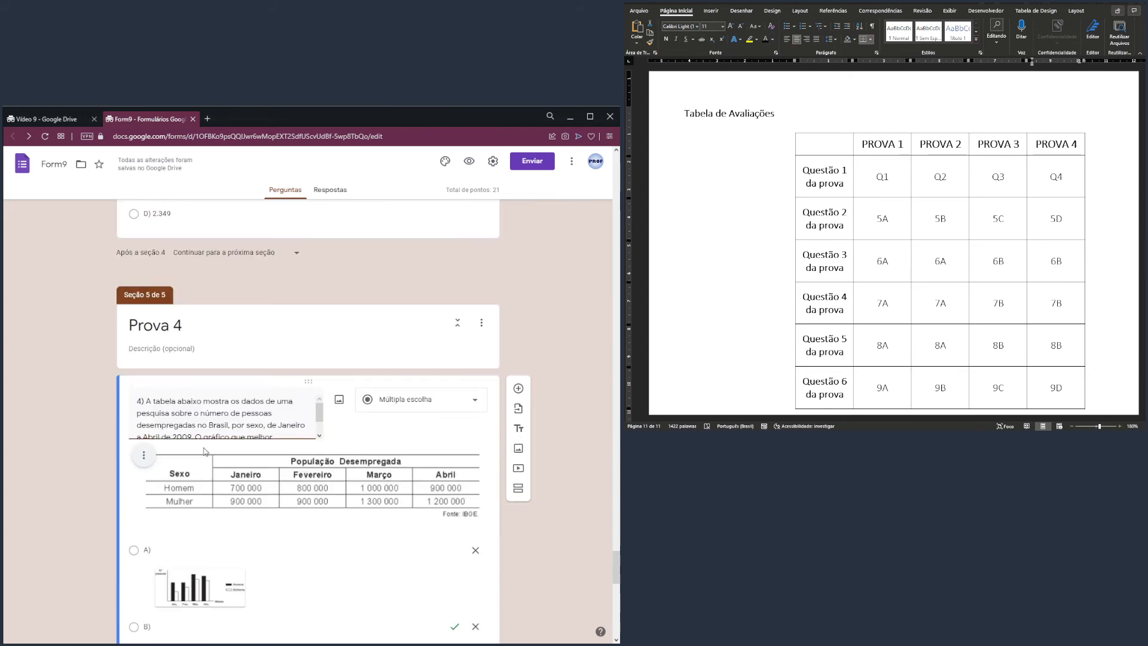
click(172, 331)
click(1054, 137)
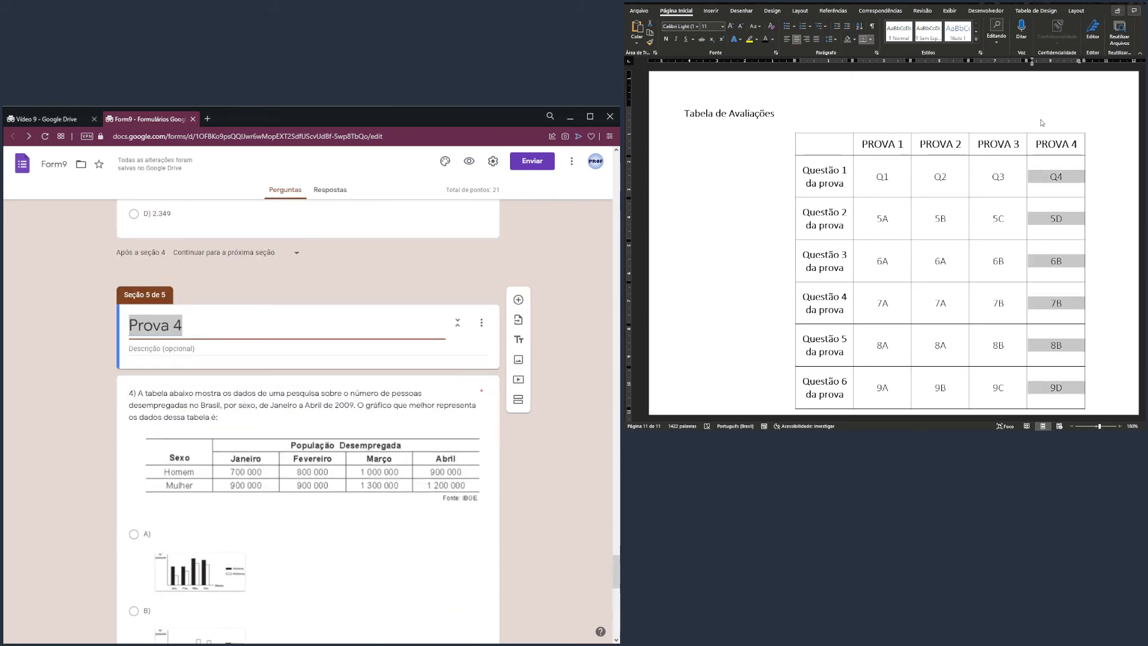
click(574, 374)
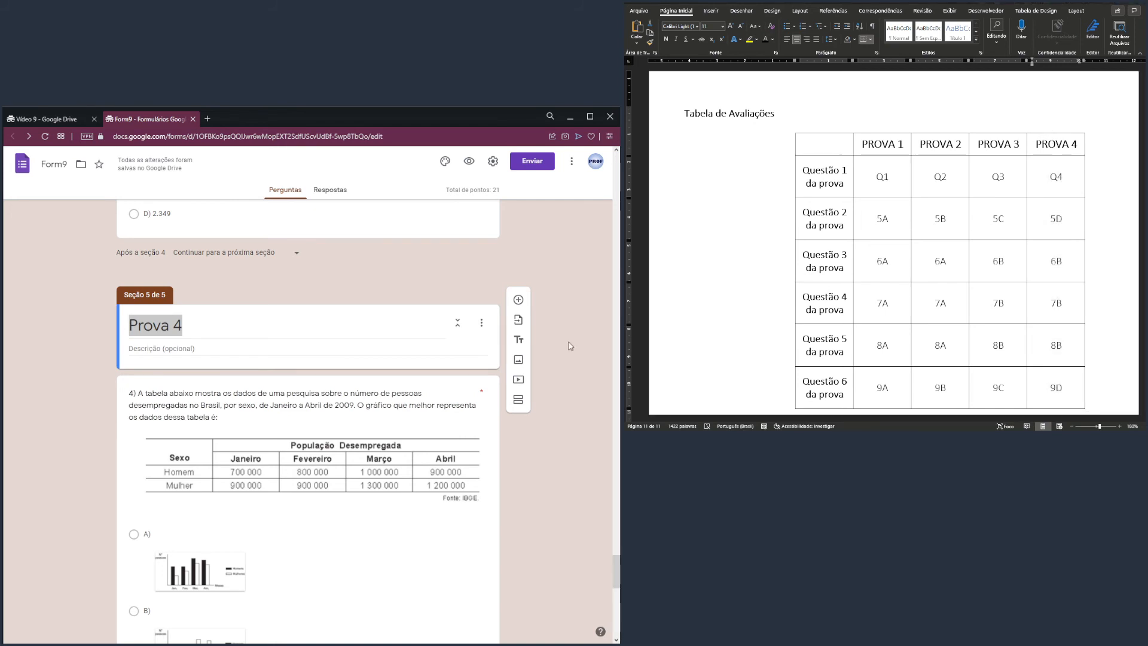
Compare the questions already in the Prova 4 section with the PROVA 4 column, checking entries 6B, 7B, 8B and 9D.
scroll(529, 480, down, 8)
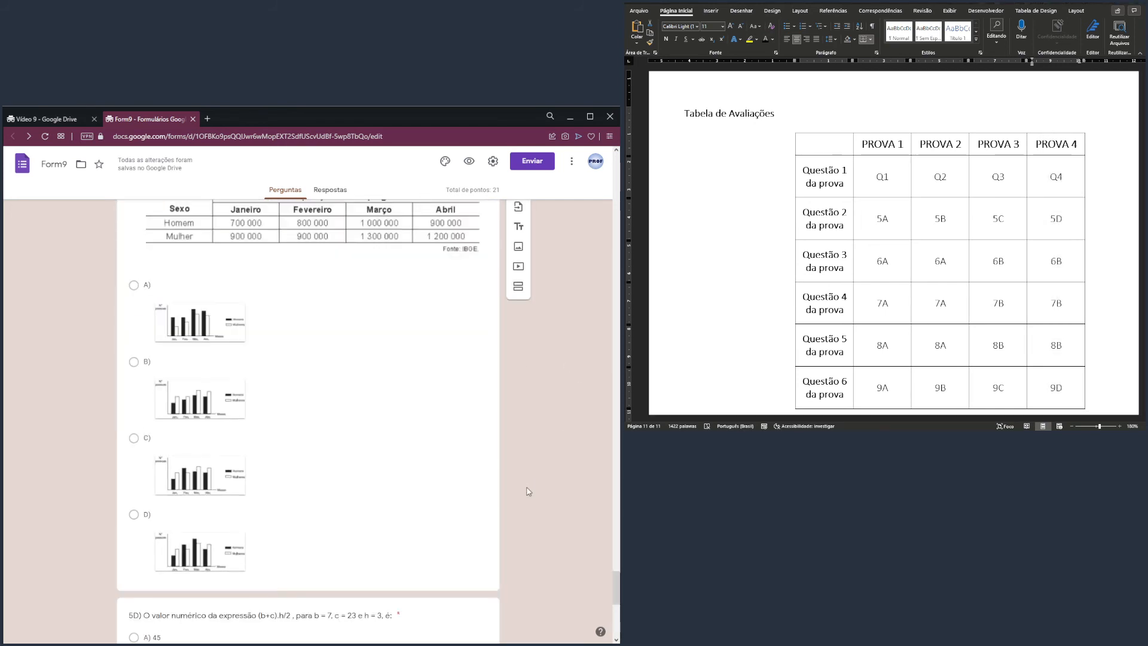
scroll(523, 491, down, 1)
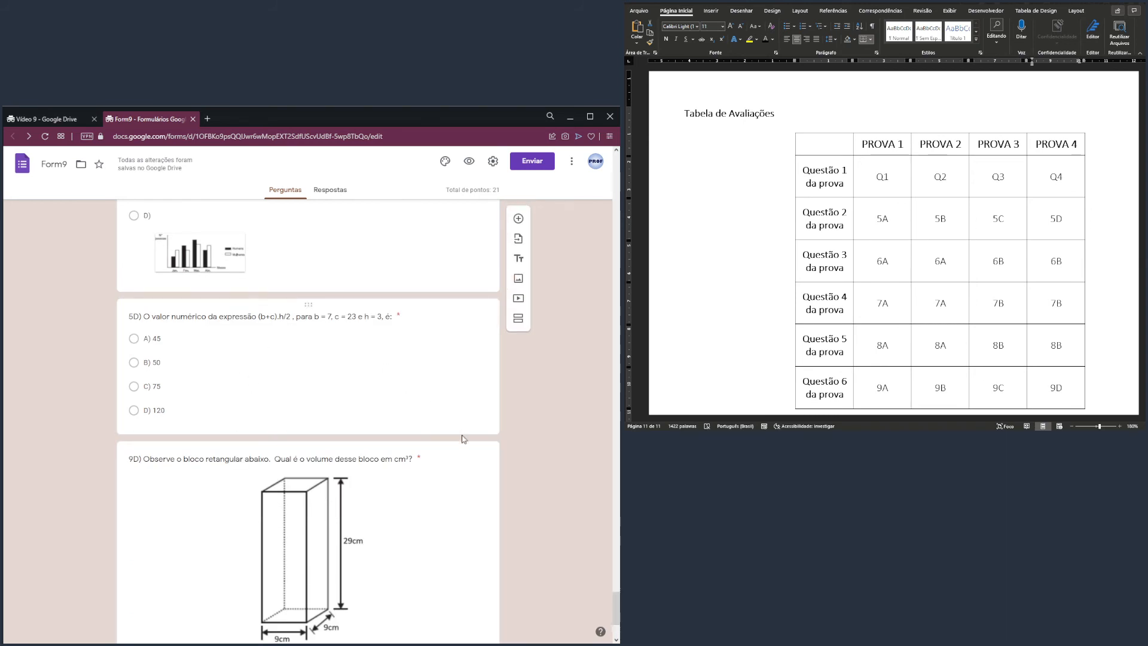
scroll(463, 445, down, 1)
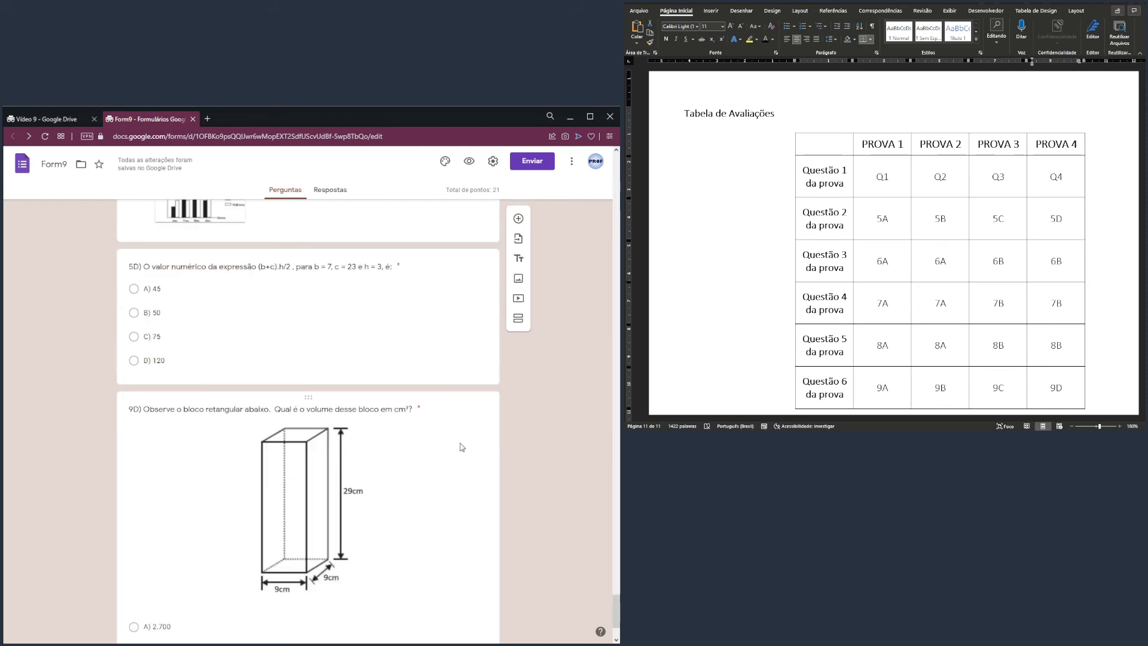
scroll(462, 446, down, 1)
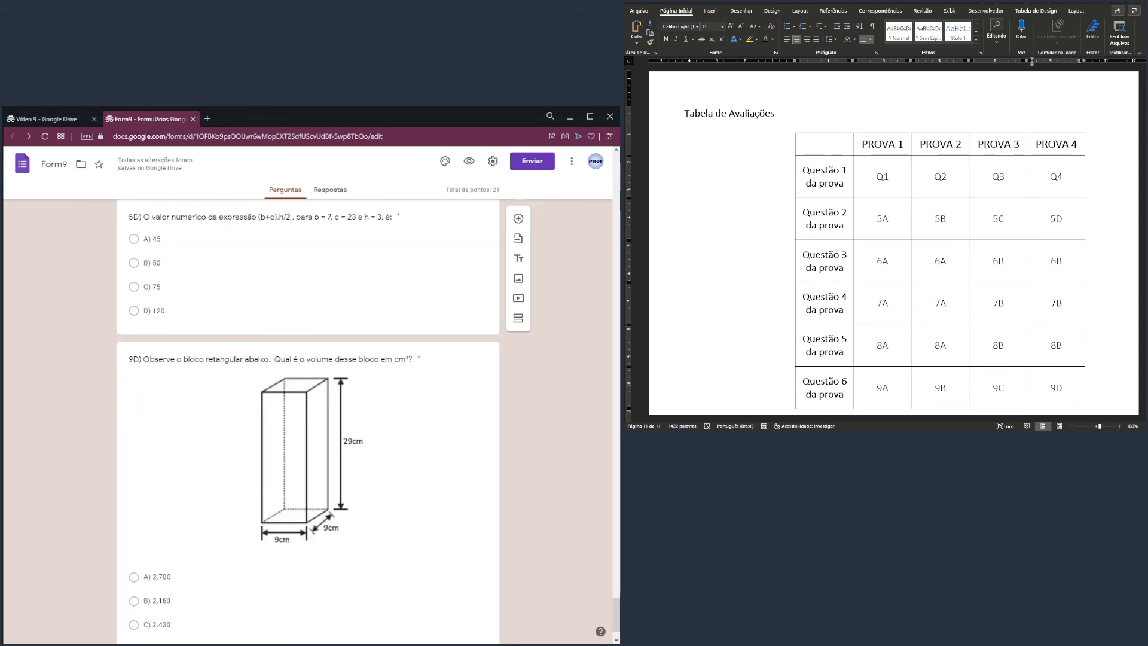
click(1044, 268)
drag(1053, 276, 1044, 348)
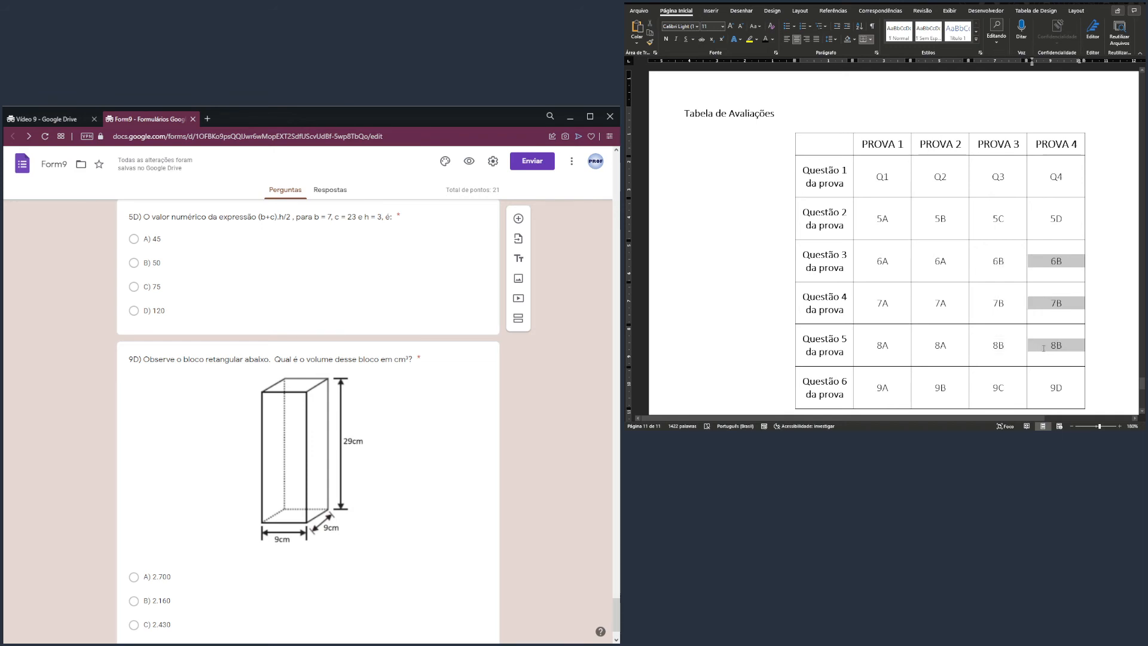
click(1050, 387)
double_click(1071, 389)
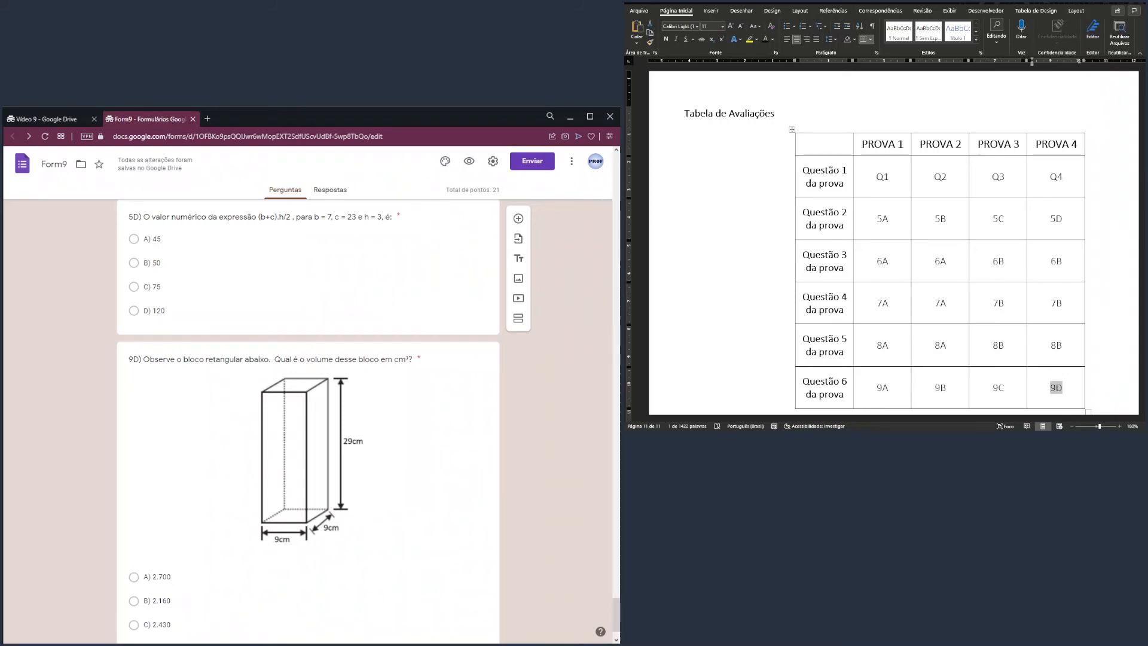
Duplicate question 6B in the Prova 3 section and move the copy to directly below question 5D in Prova 4.
scroll(308, 419, down, 15)
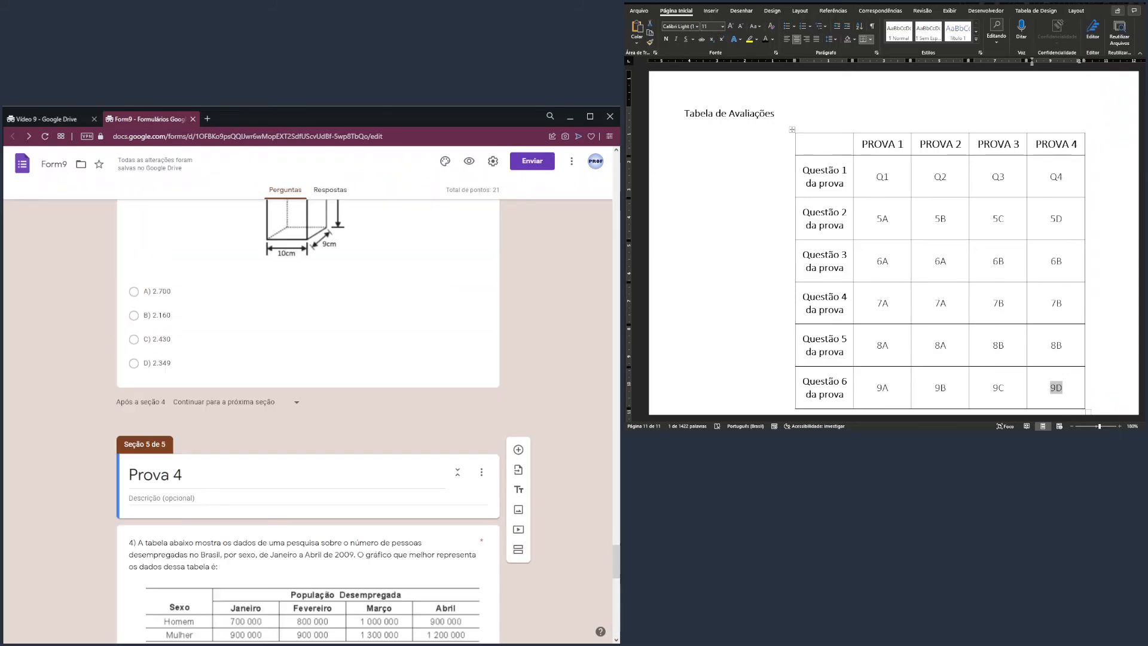
scroll(308, 419, up, 5)
scroll(308, 419, up, 18)
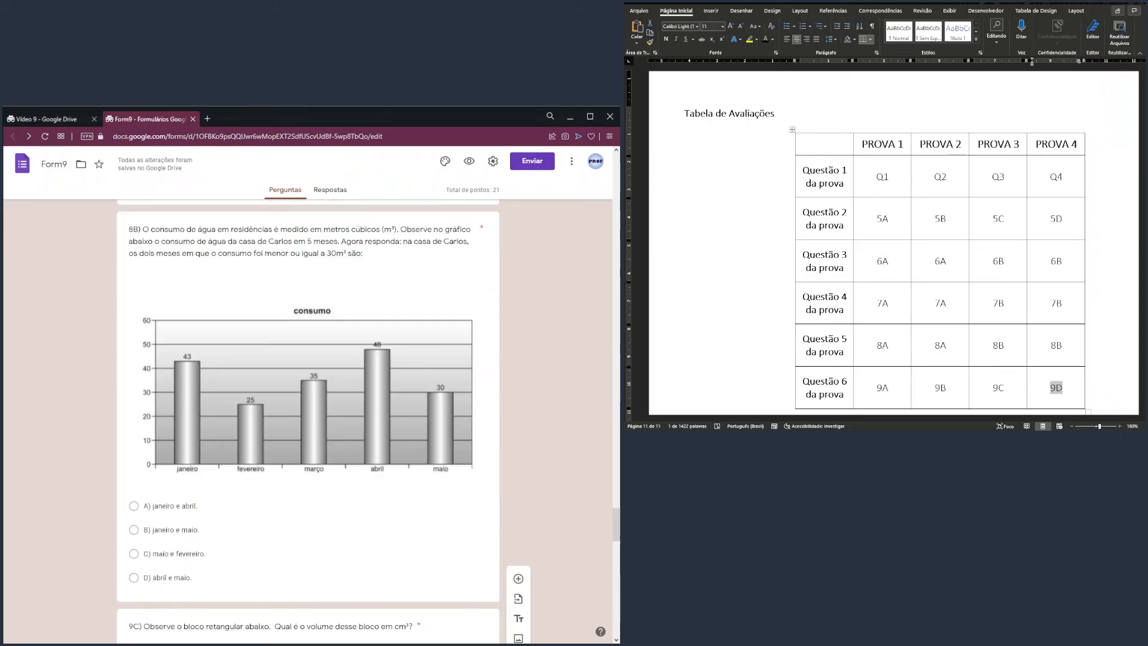
scroll(308, 419, up, 2)
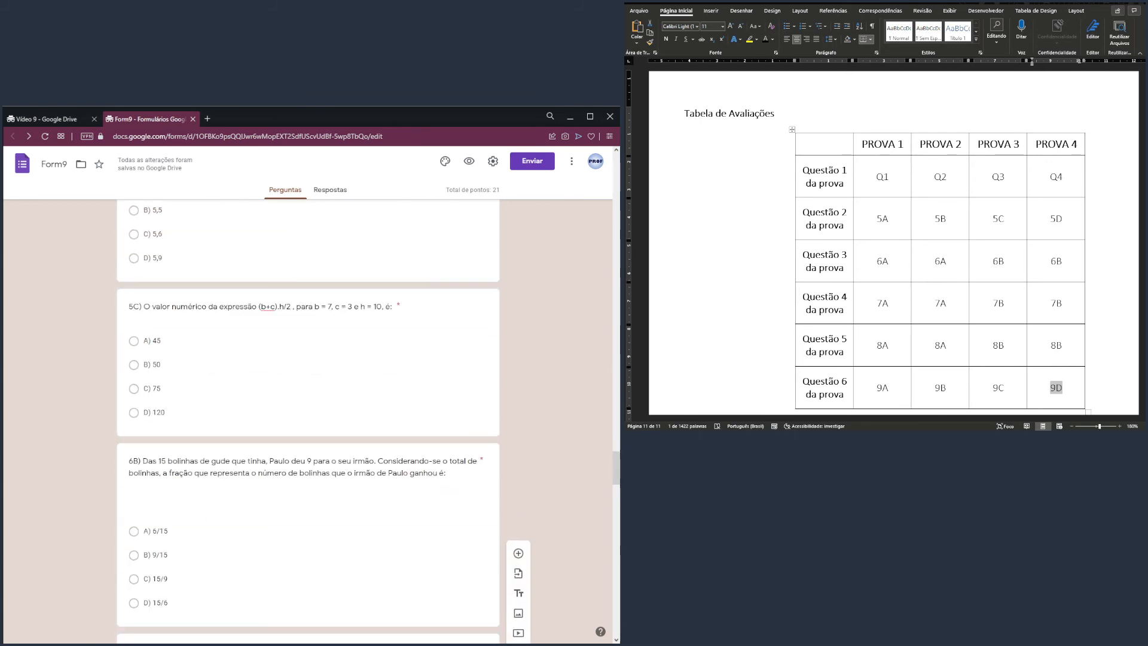
scroll(308, 419, down, 2)
click(302, 317)
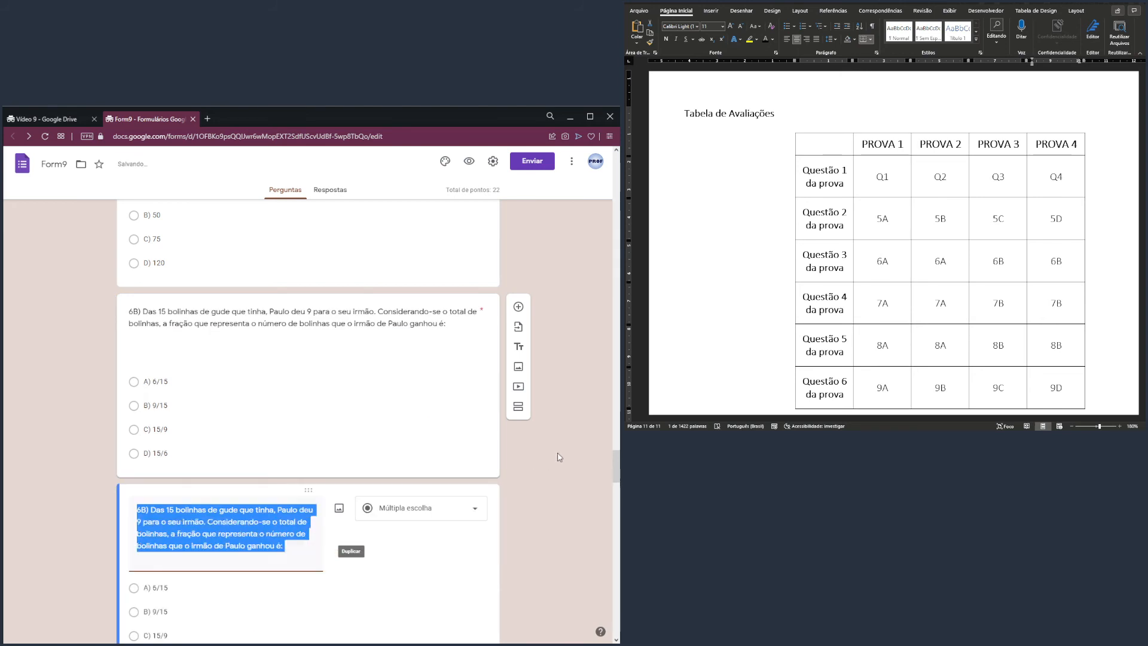
scroll(439, 361, down, 2)
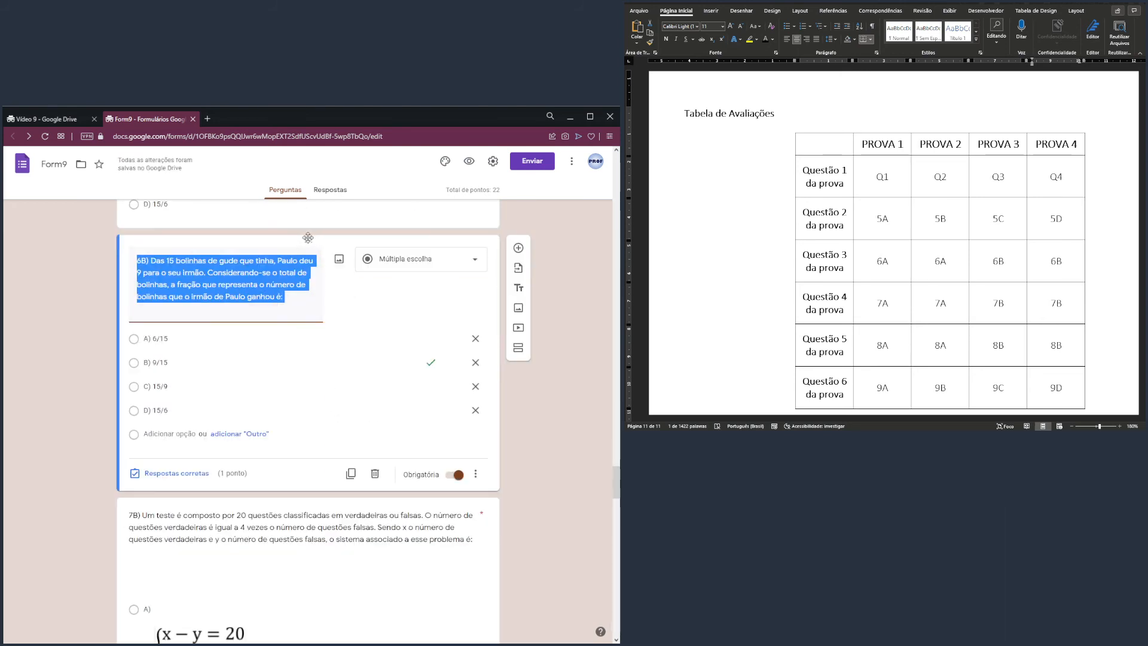
drag(308, 240, 282, 513)
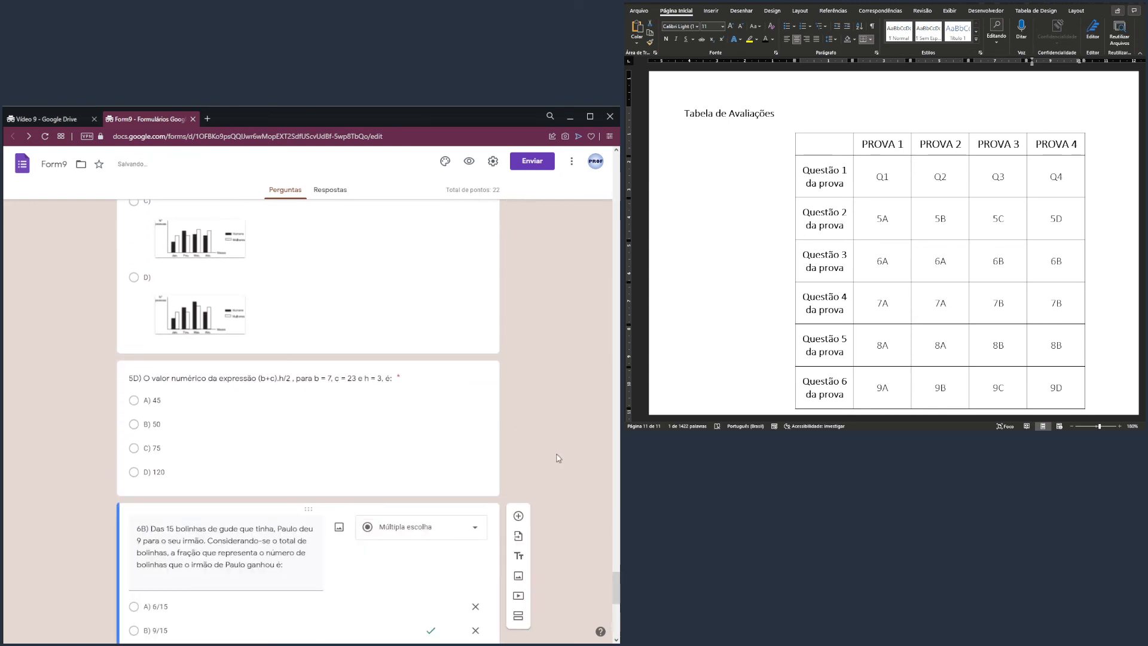
Duplicate question 7B in the Prova 3 section and move the copy to directly below question 6B in Prova 4.
scroll(558, 458, up, 15)
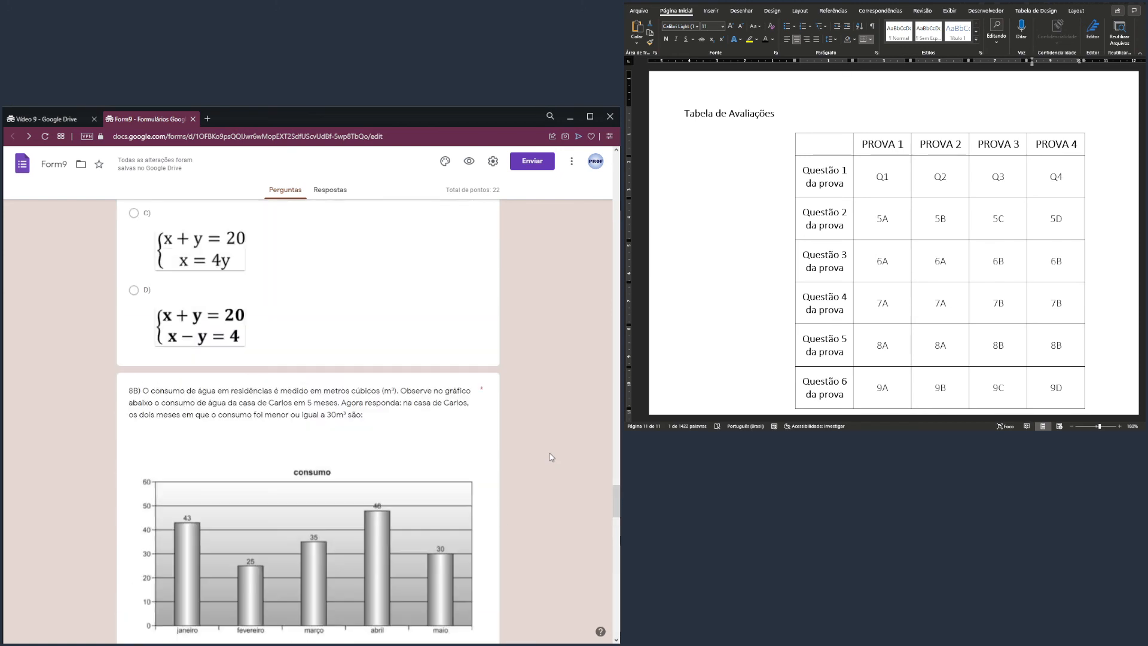
scroll(552, 457, up, 5)
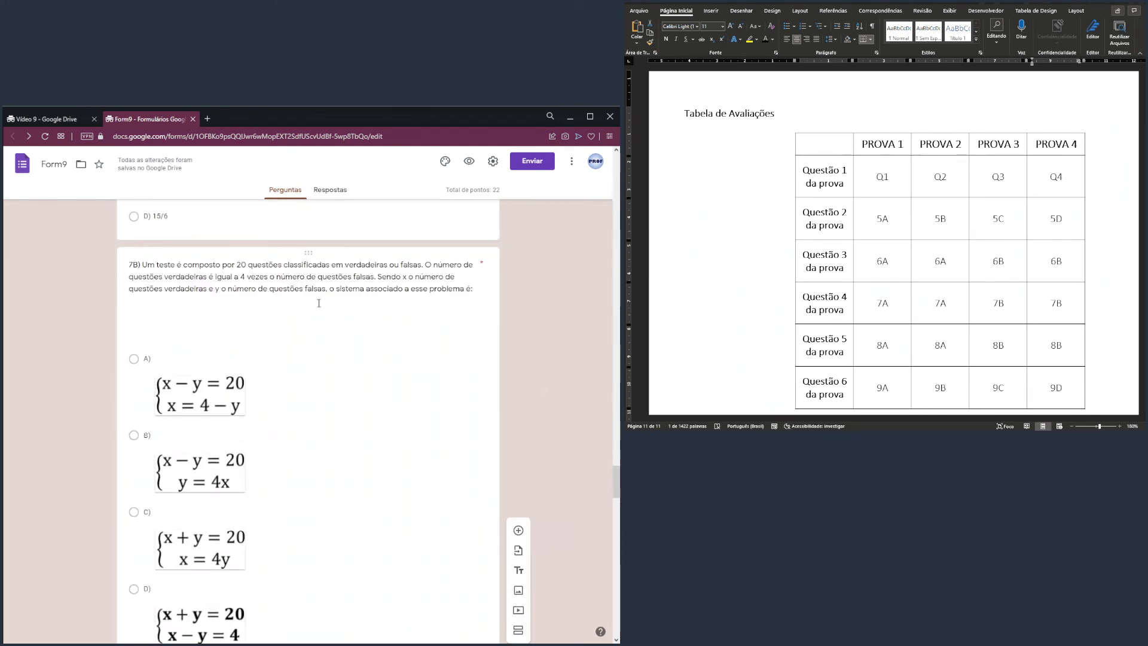
click(297, 289)
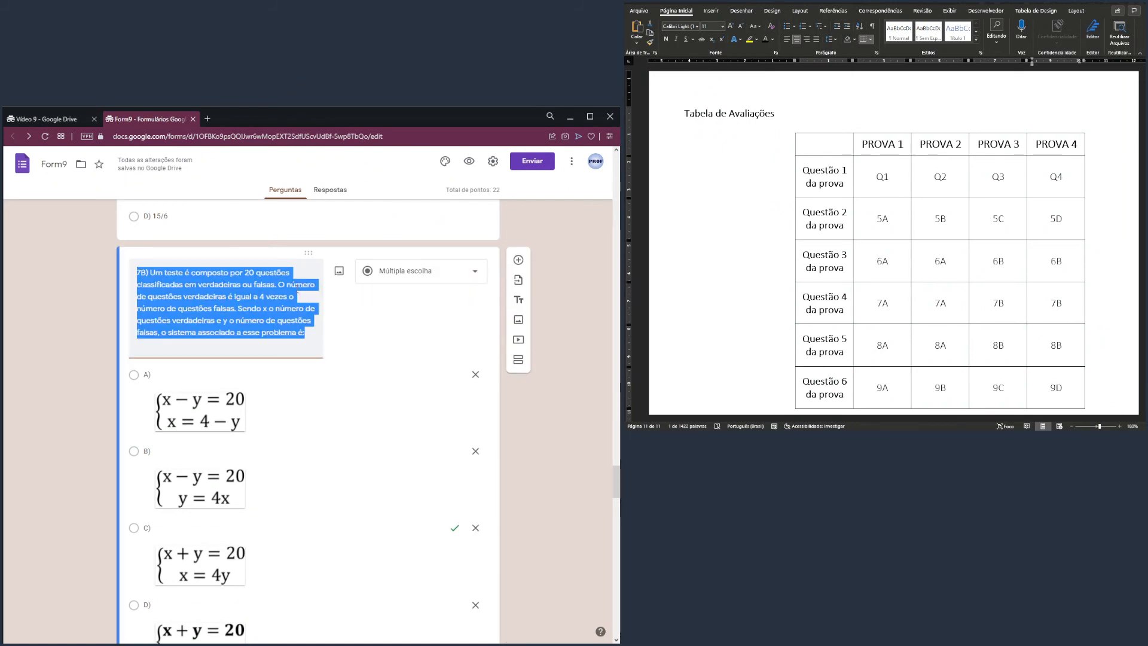
scroll(242, 376, down, 3)
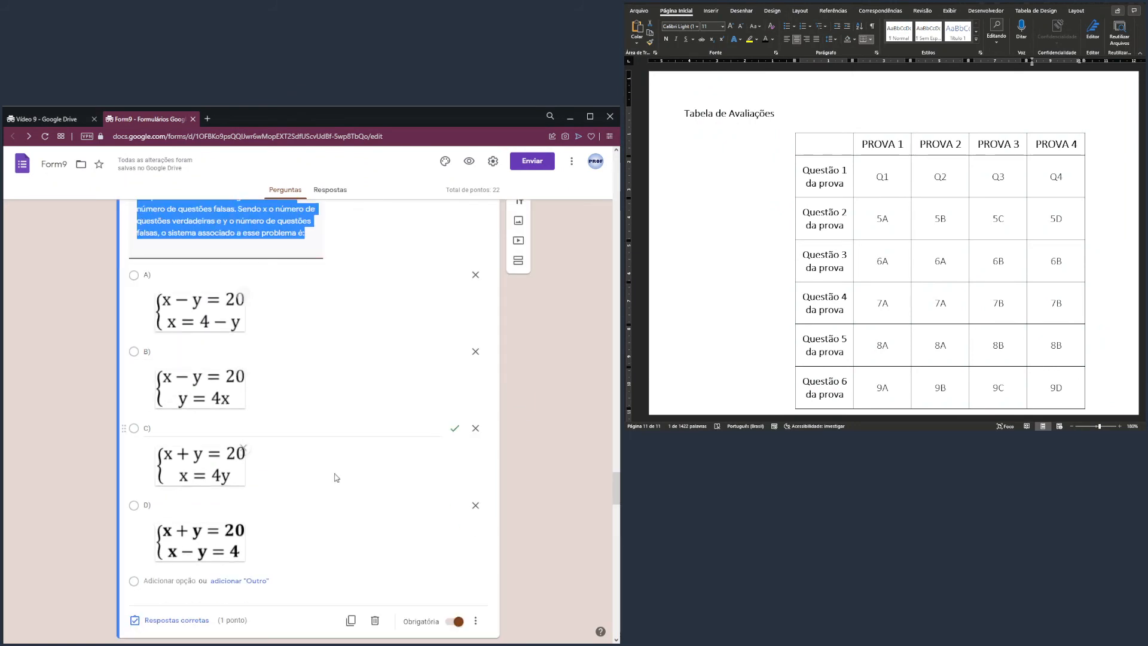
click(351, 520)
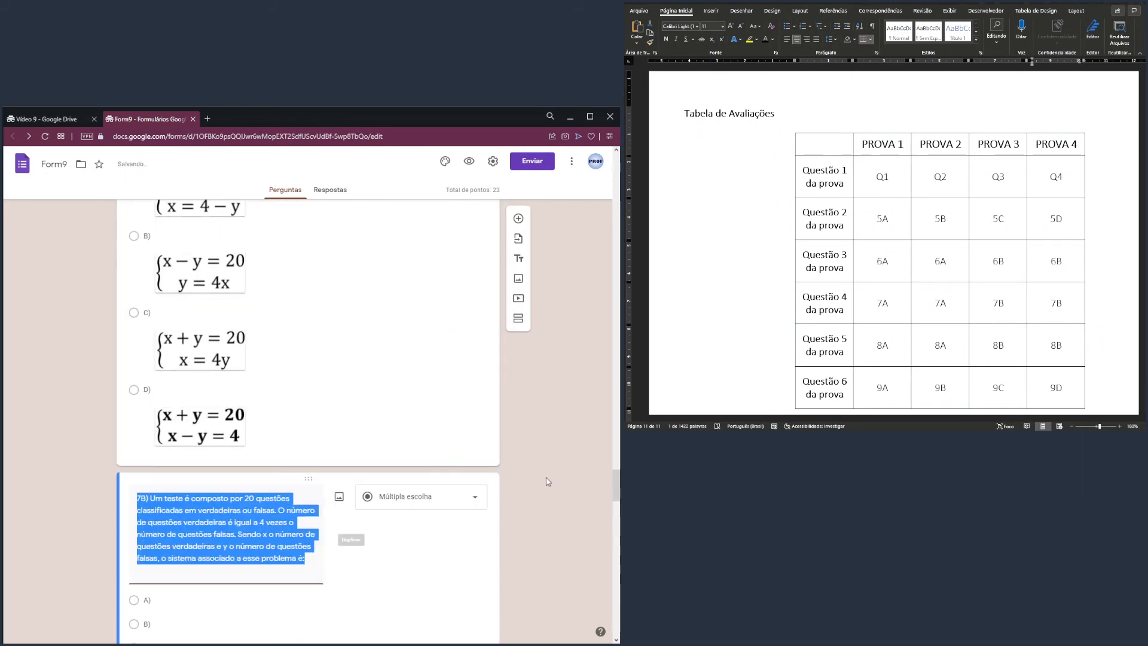
scroll(558, 479, up, 4)
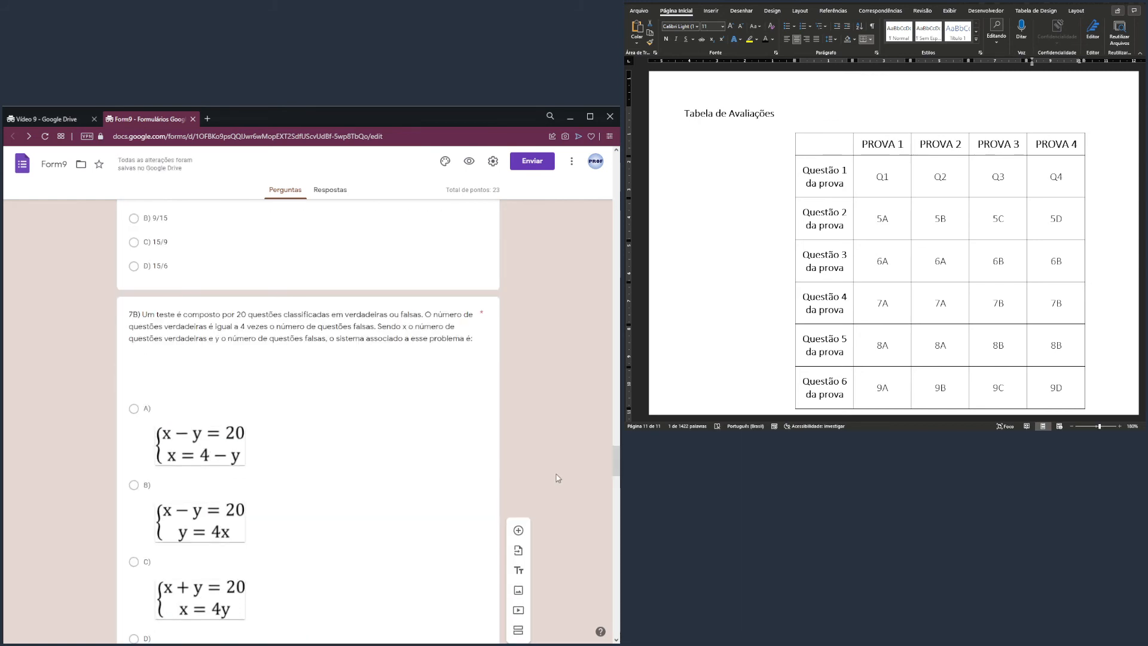
scroll(558, 479, down, 7)
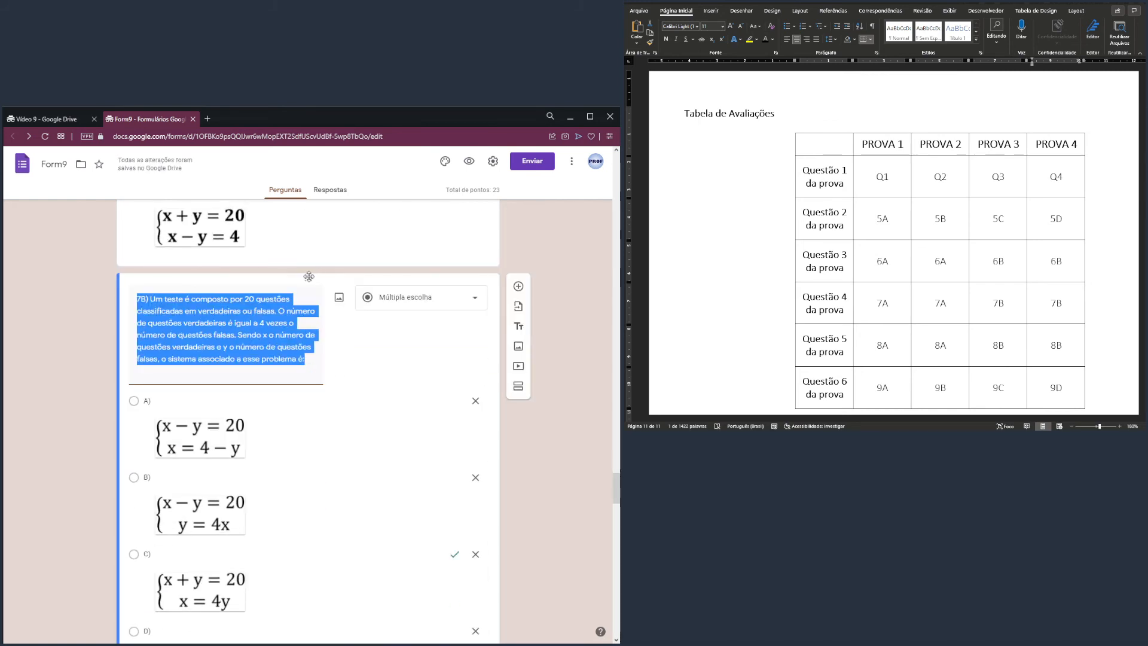
drag(312, 394, 327, 607)
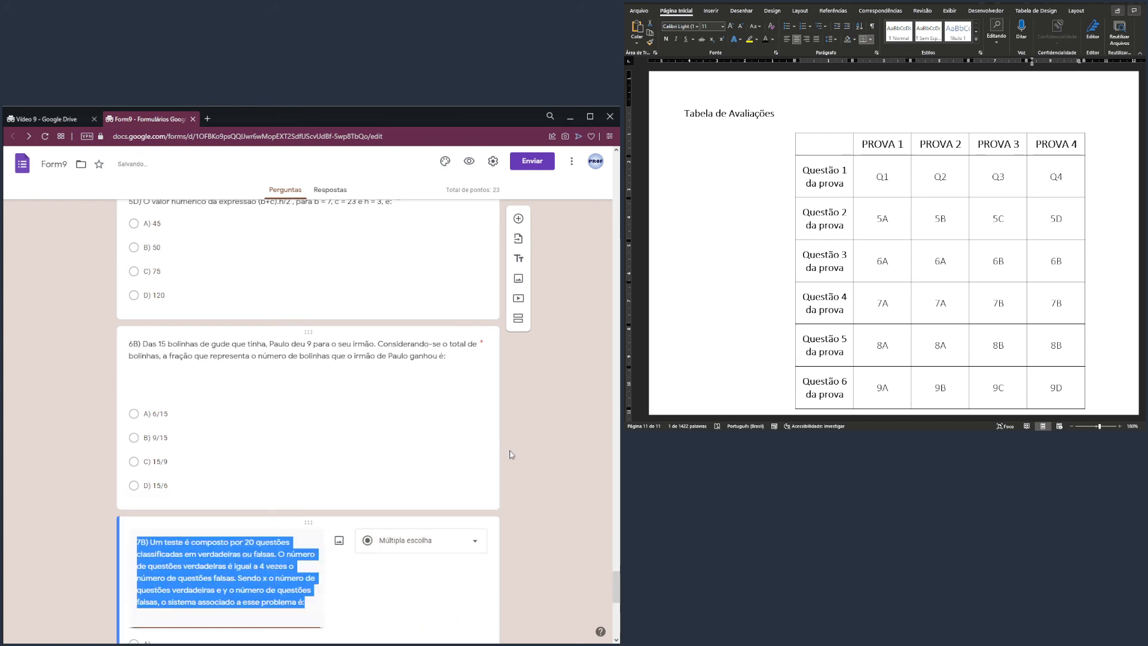
Duplicate question 8B, the water consumption chart question, in Prova 3 and move the copy below question 7B in Prova 4.
scroll(562, 448, down, 3)
scroll(541, 456, down, 5)
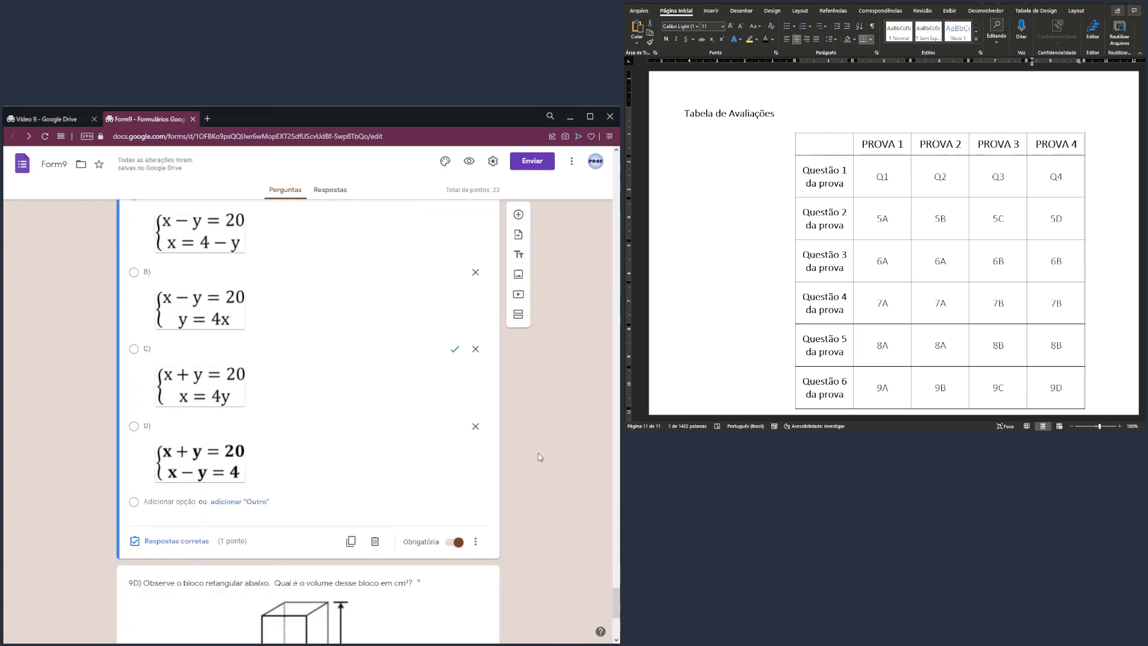
scroll(540, 457, down, 10)
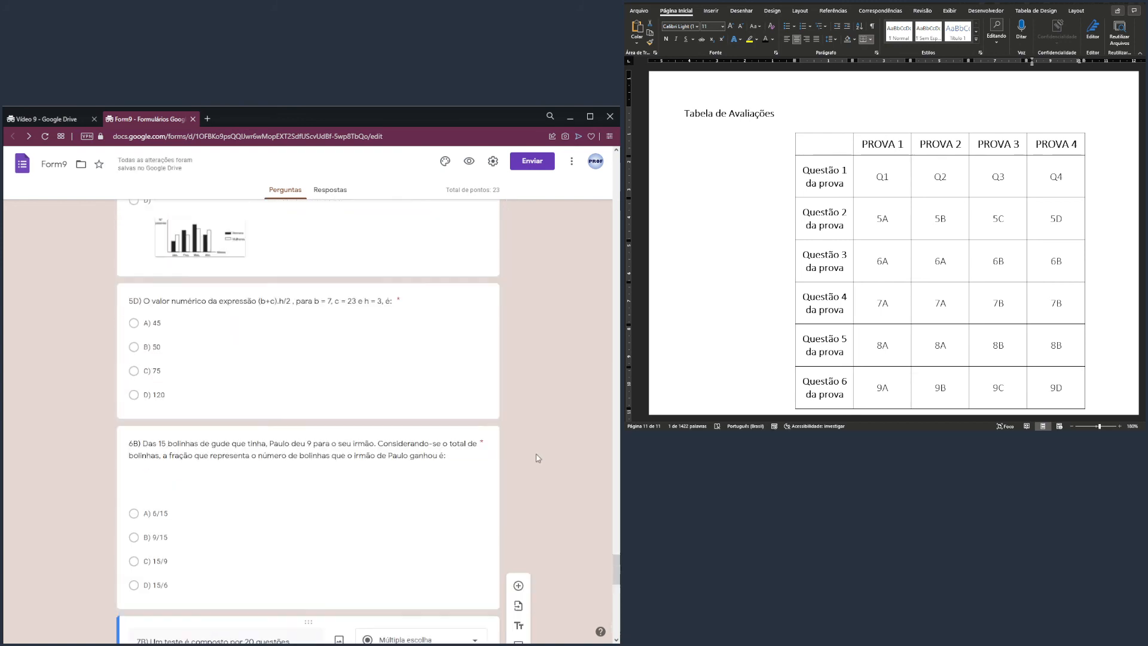
scroll(540, 458, up, 5)
scroll(539, 459, up, 2)
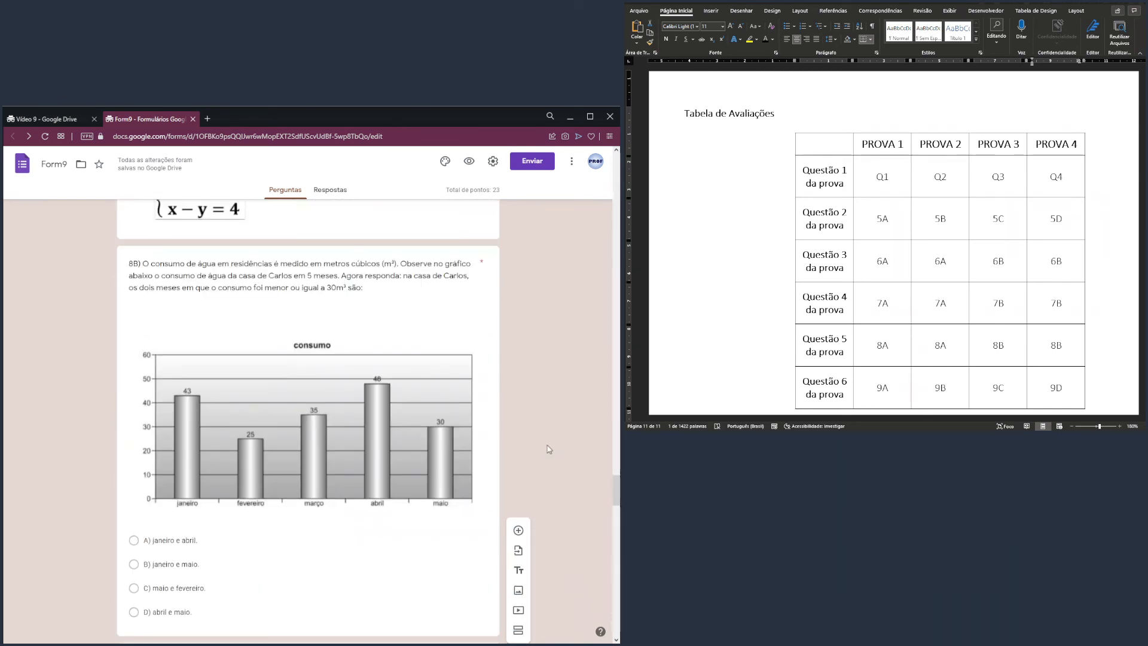
click(370, 292)
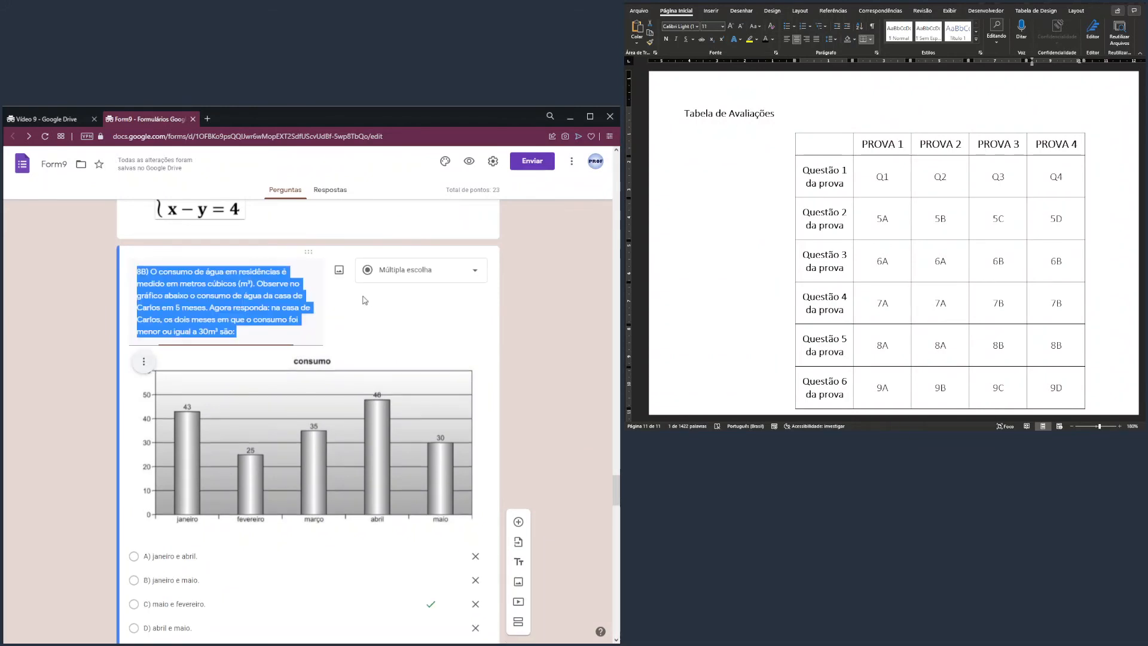
scroll(346, 402, down, 4)
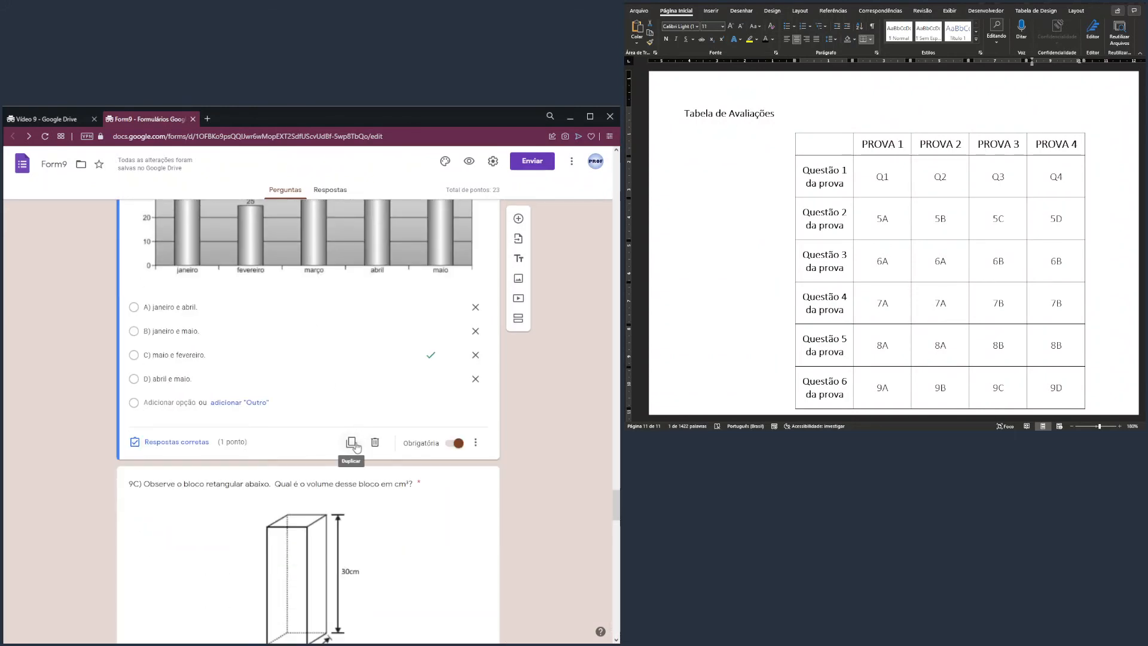
click(351, 442)
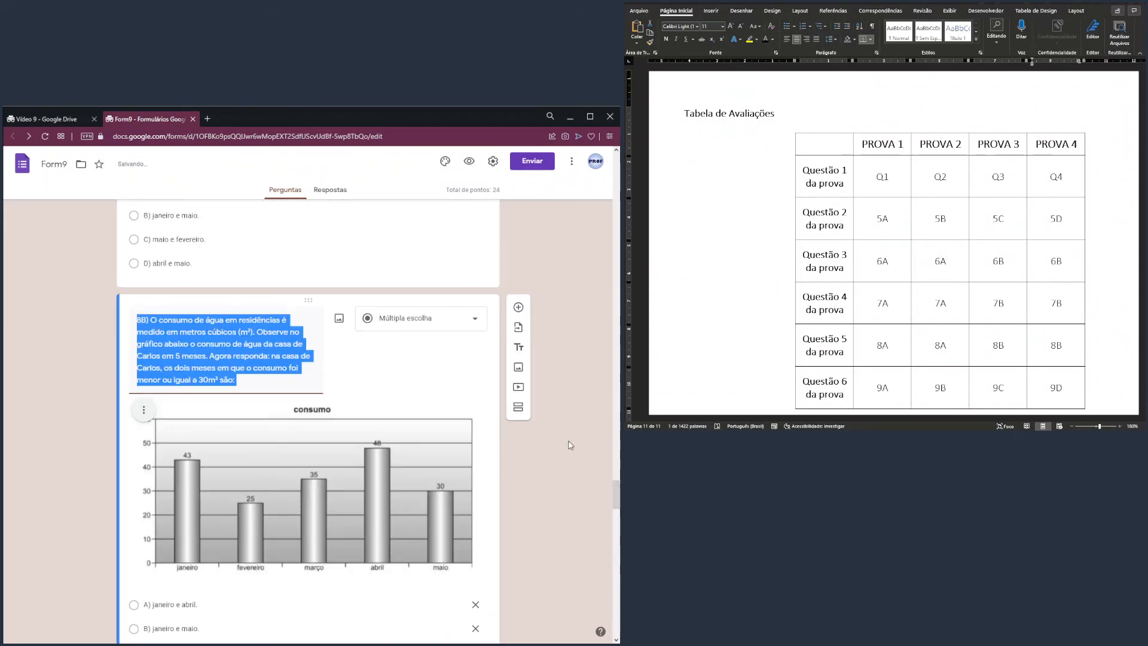
drag(307, 301, 302, 637)
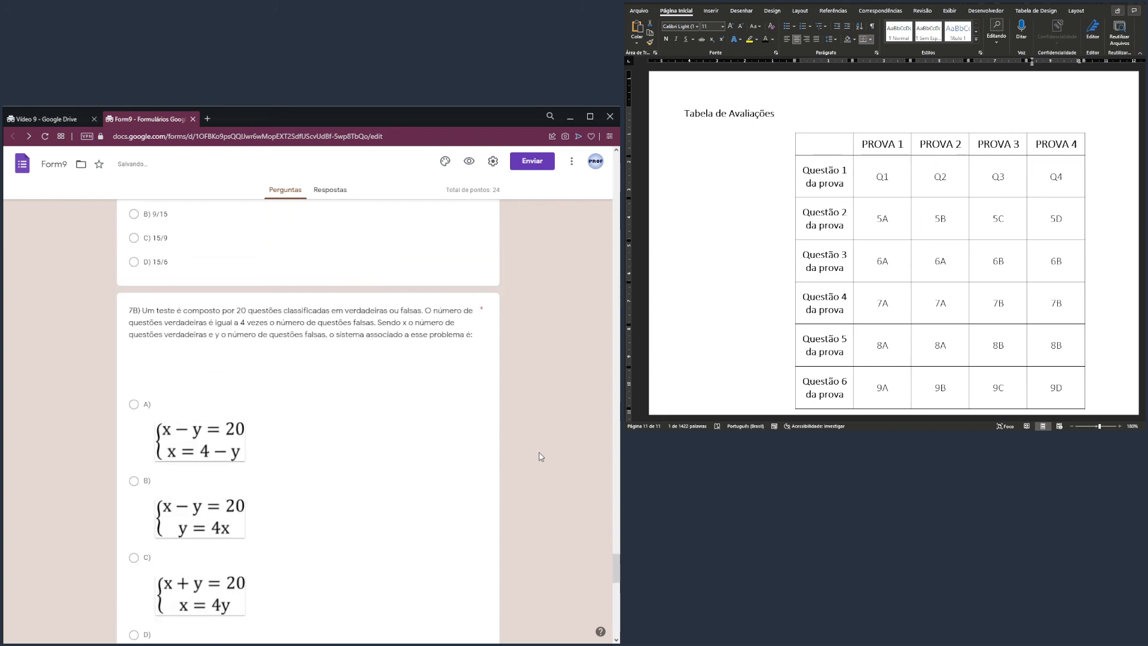
Review the end of the Prova 4 section through question 9D and return to the start of the form.
scroll(545, 468, down, 10)
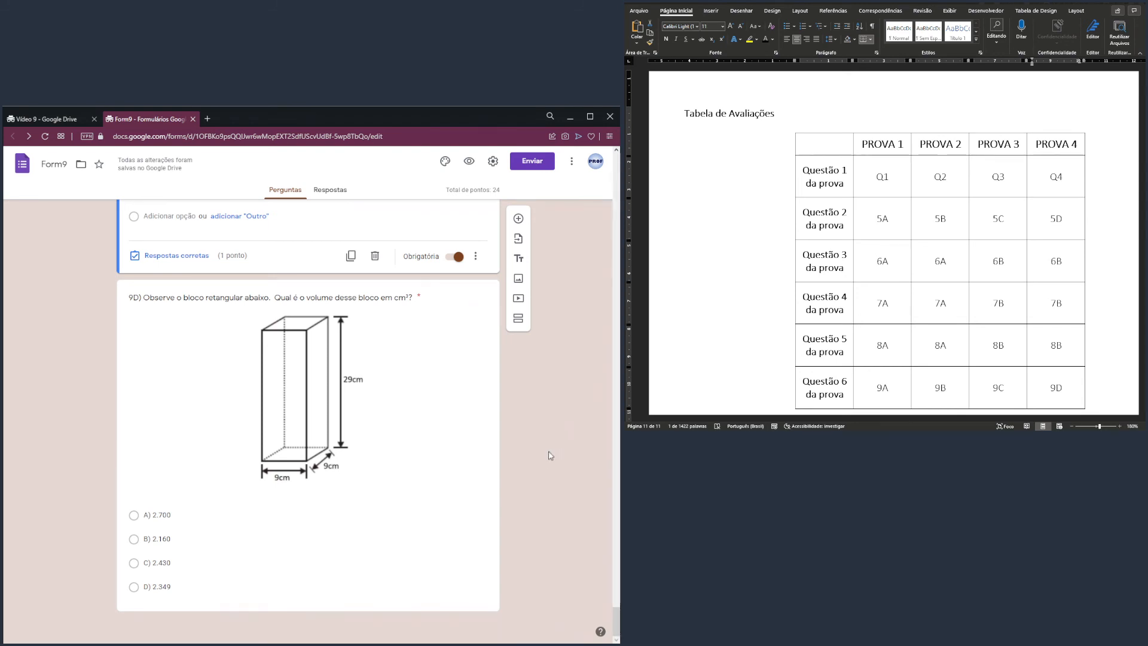
drag(611, 628, 610, 154)
triple_click(588, 317)
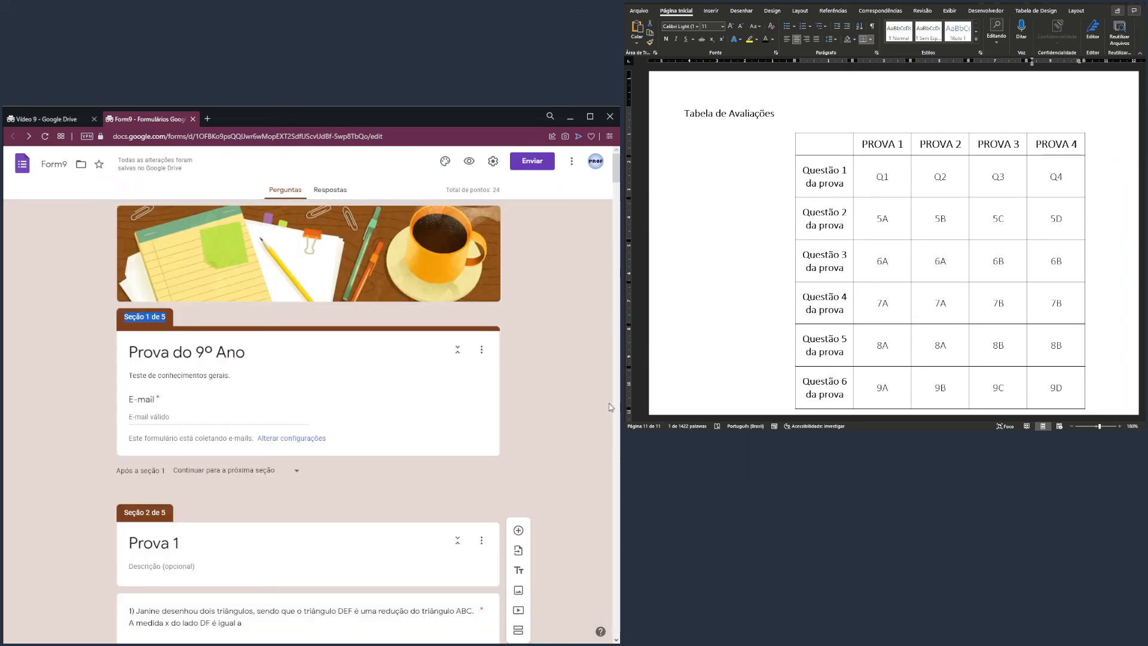
Switch to the Word assessment table and color the PROVA 1 column text blue and the PROVA 2 column text red.
scroll(897, 239, down, 1)
key(alt+Tab)
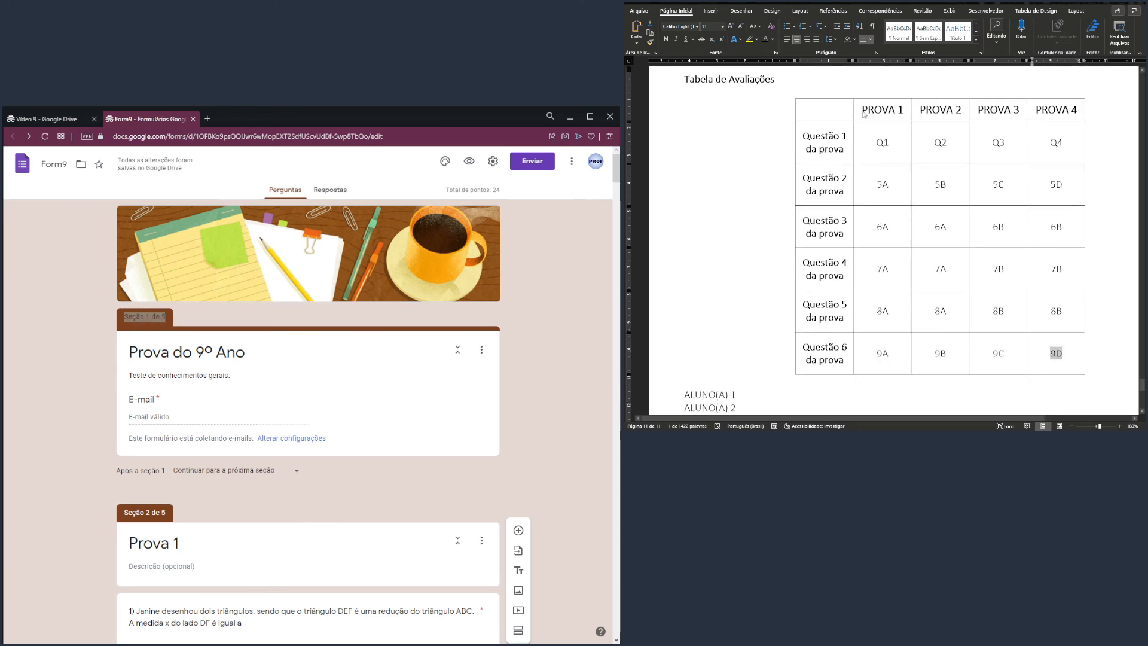
drag(864, 109, 883, 353)
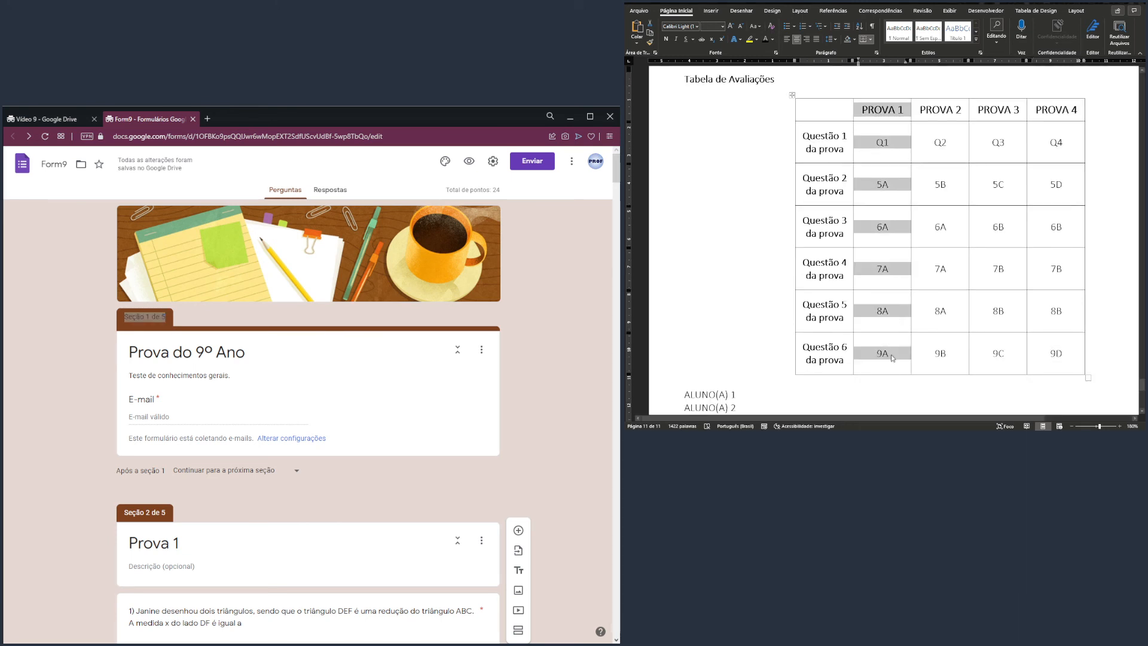
click(961, 286)
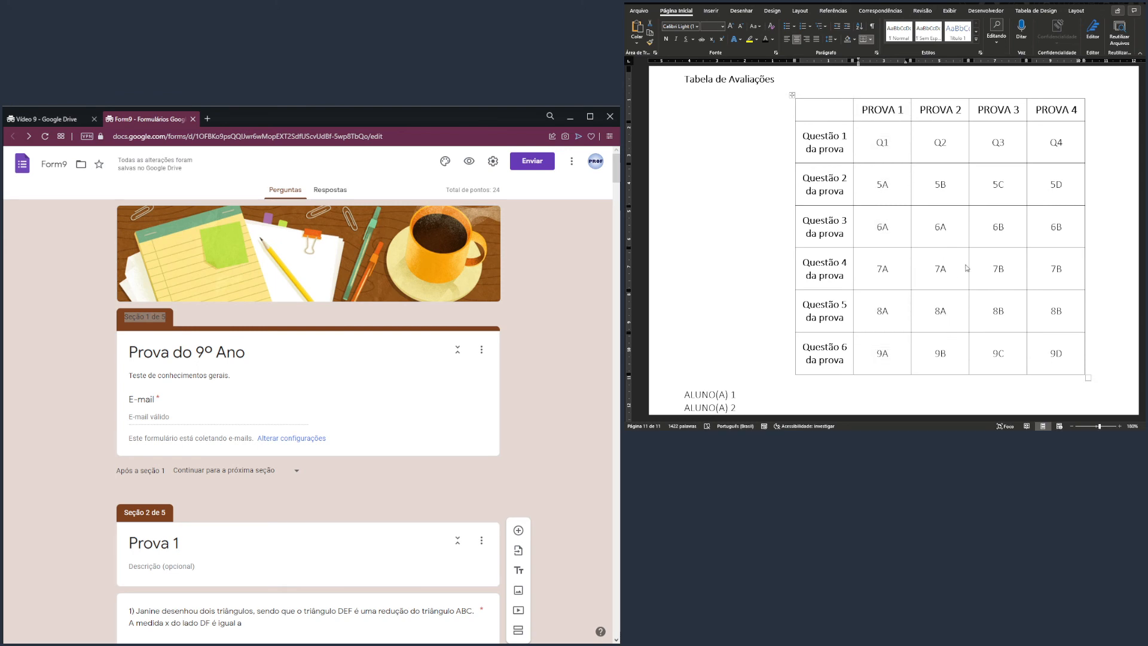
click(987, 309)
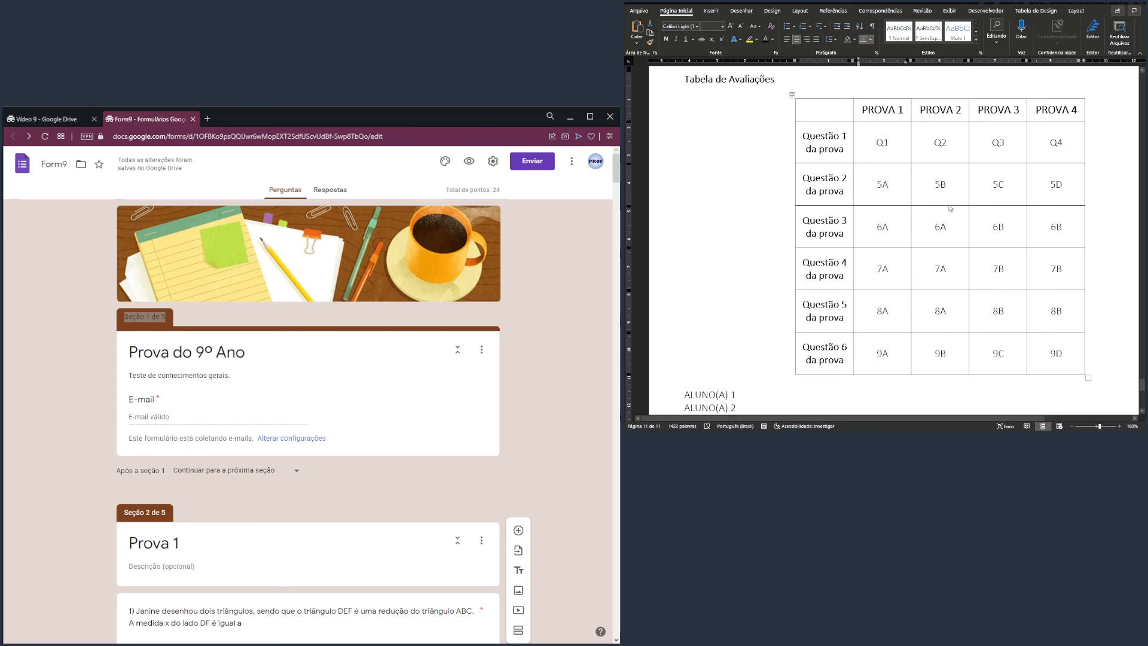
drag(925, 108, 947, 352)
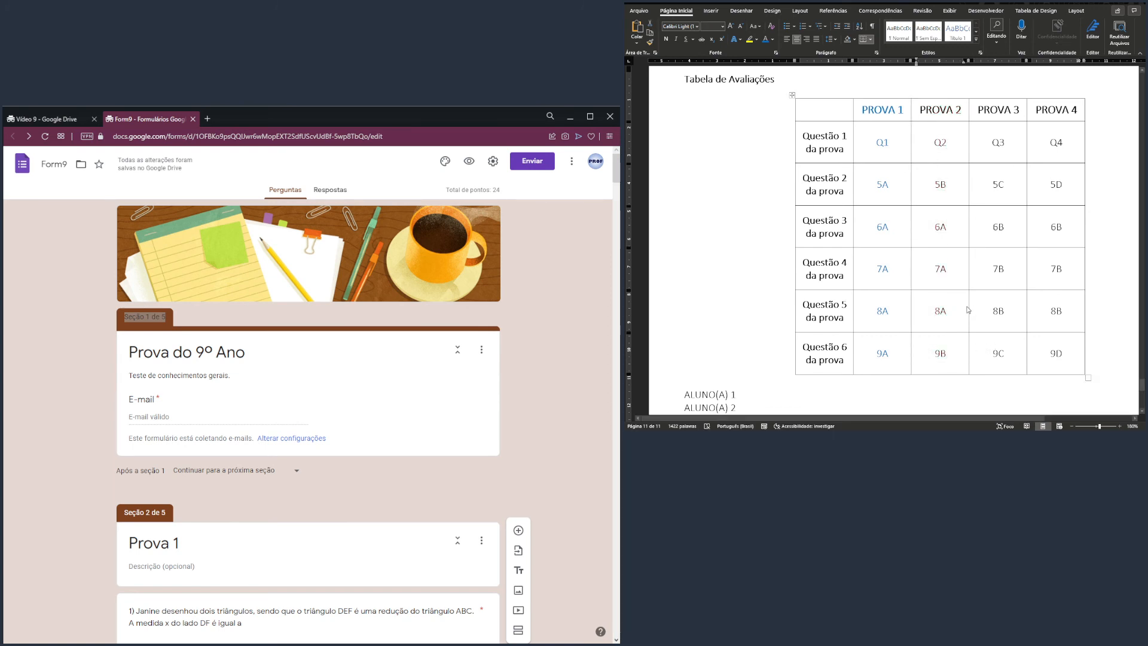
click(975, 311)
Color the text of the table's PROVA 3 column green and of its PROVA 4 column purple.
click(988, 142)
drag(1005, 223, 1012, 354)
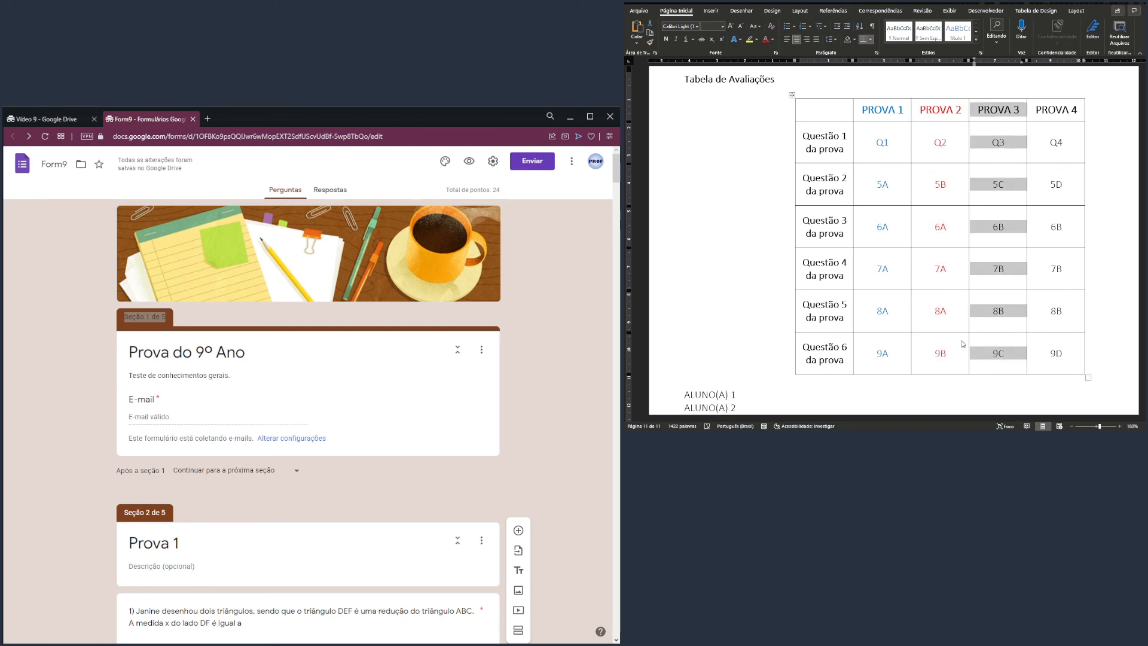
click(988, 311)
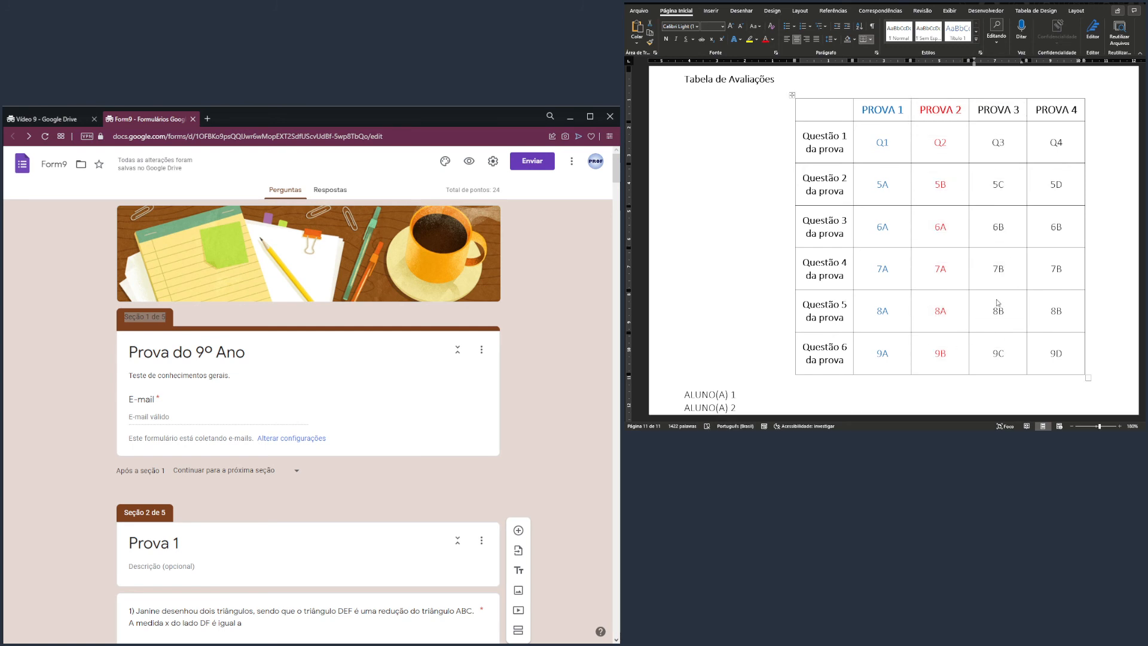
click(1030, 357)
shift+click(1042, 111)
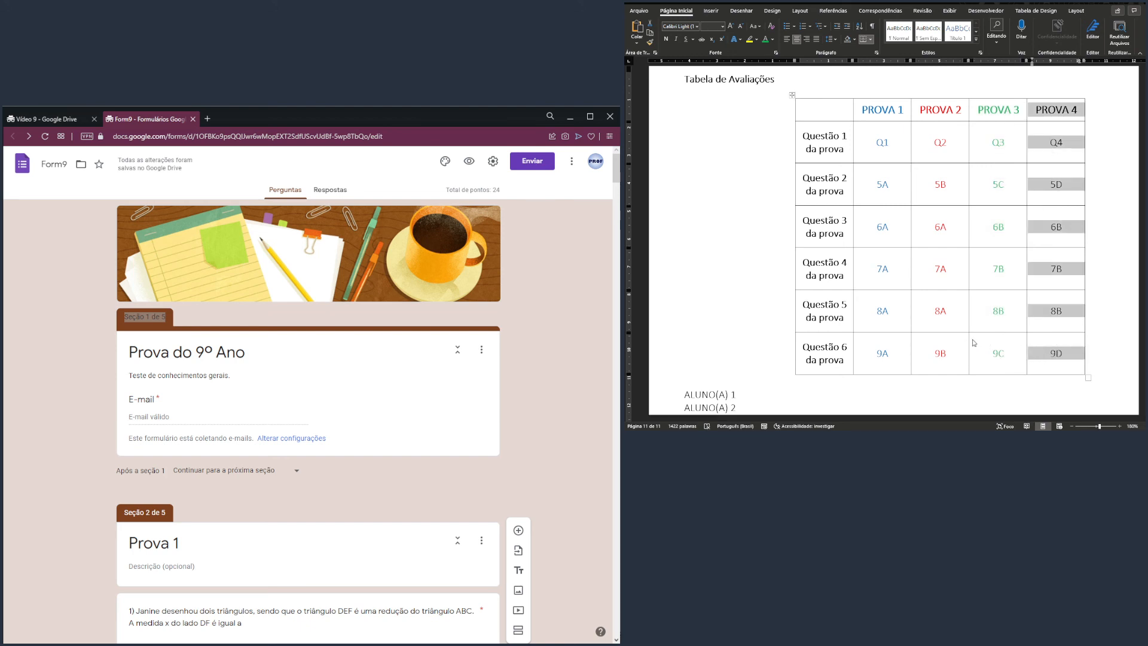
click(1019, 306)
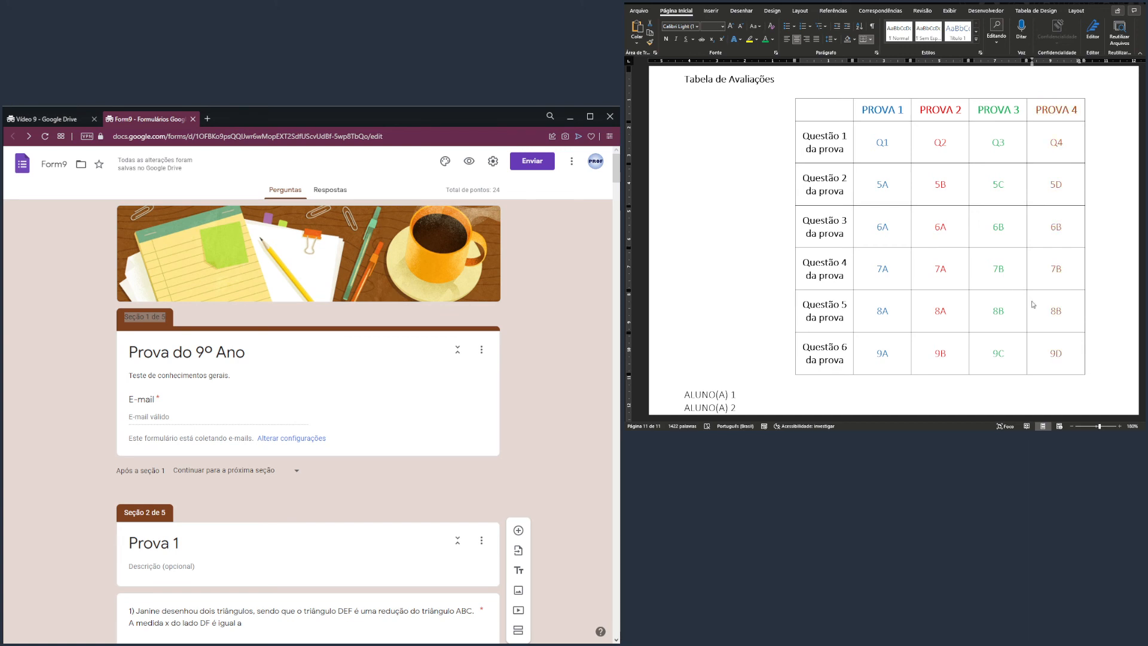
click(905, 222)
Enlarge the Word page to 210% and frame the whole assessment table with all four test columns.
scroll(982, 246, up, 1)
ctrl+scroll(1014, 268, up, 2)
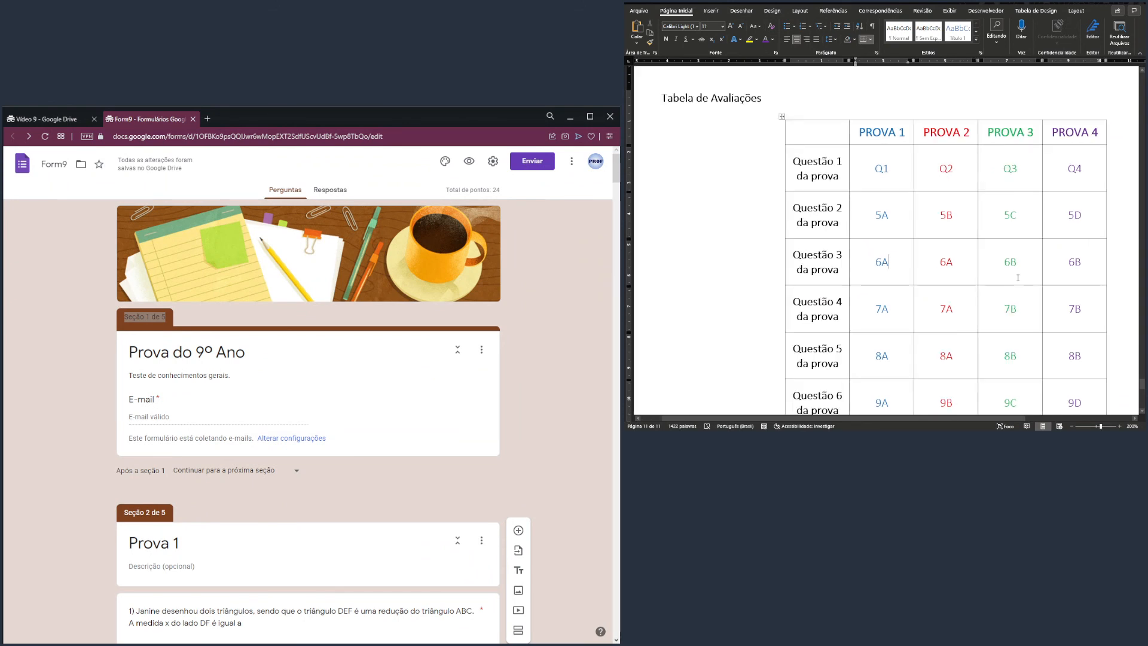
ctrl+scroll(1031, 280, up, 1)
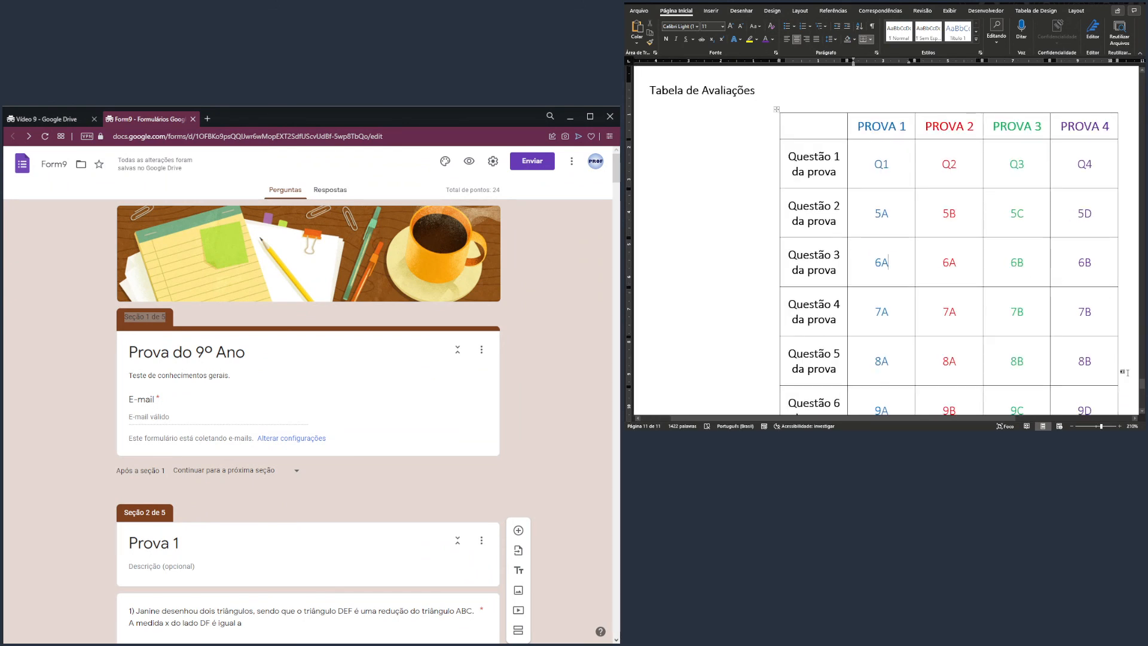
scroll(1143, 384, down, 2)
scroll(1143, 385, up, 1)
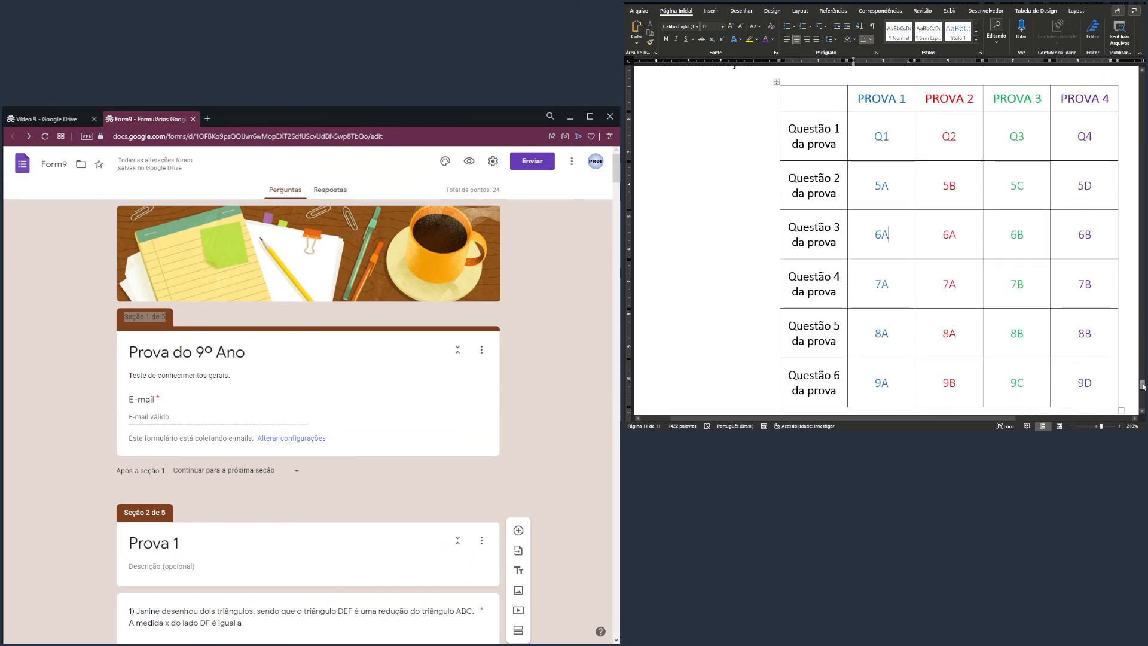
scroll(979, 412, right, 2)
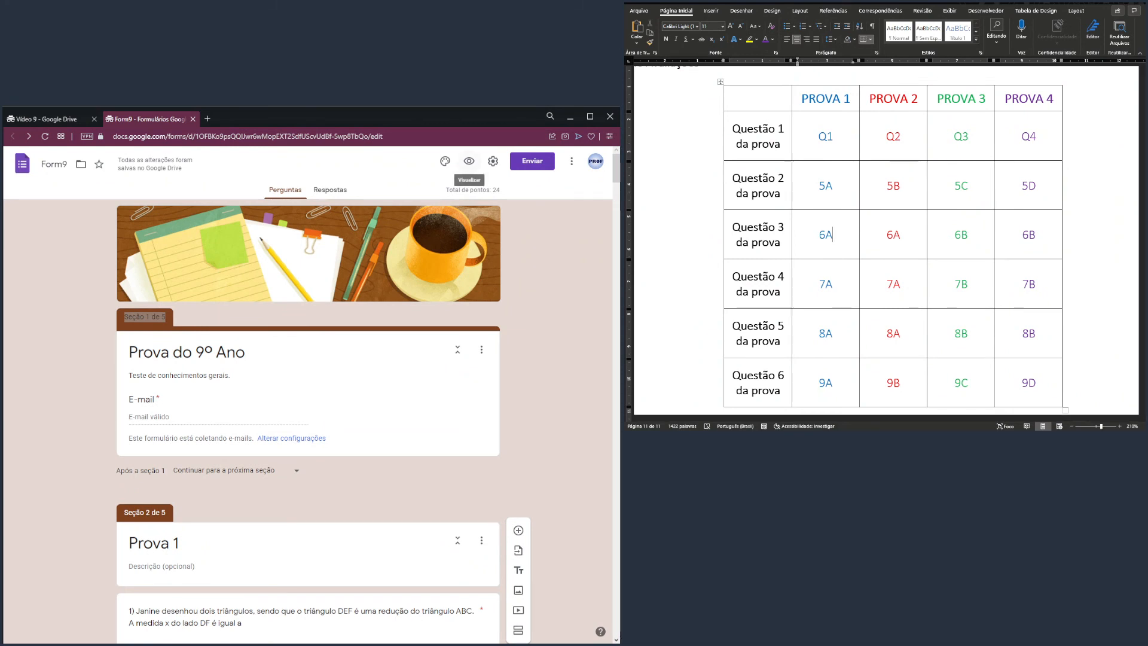
Preview the Google Forms quiz, fill in a placeholder e-mail address and continue to the Prova 1 section.
click(469, 161)
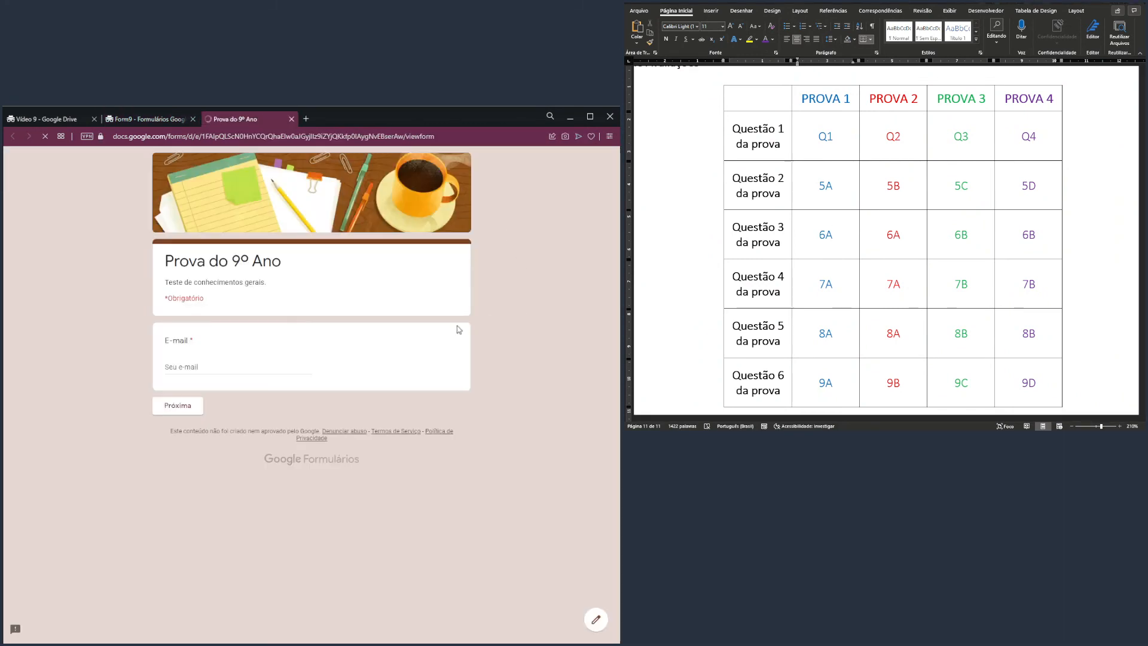
click(189, 366)
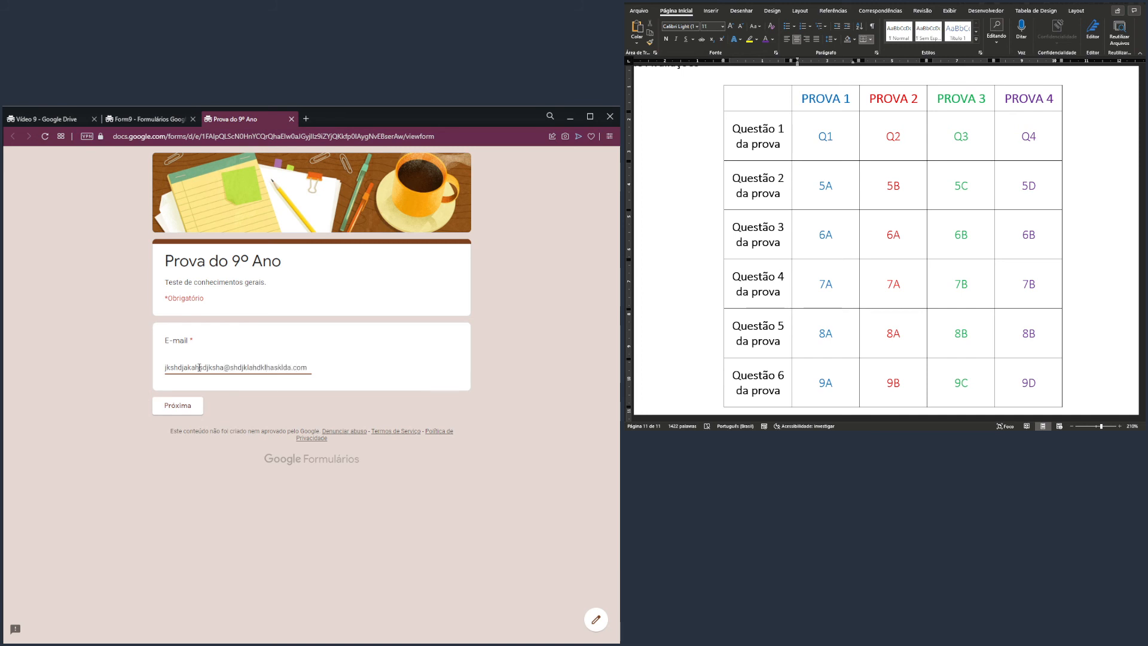
click(175, 407)
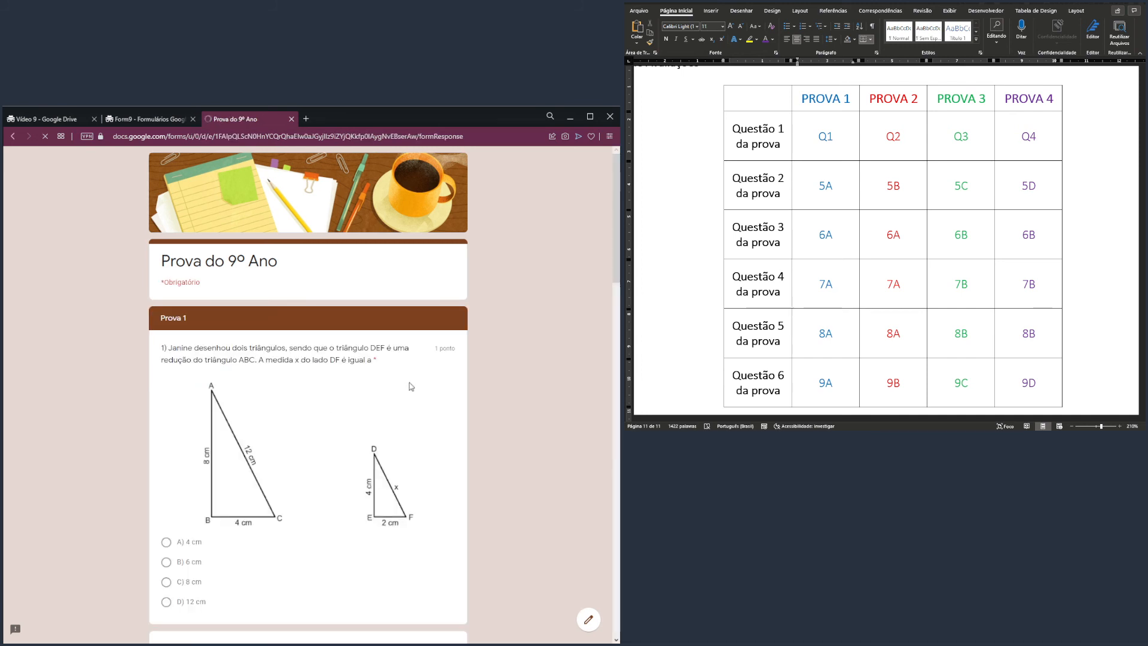
Read through the previewed Prova 1 questions from 1 to 9A, comparing their order with the table's PROVA 1 column.
scroll(552, 406, down, 2)
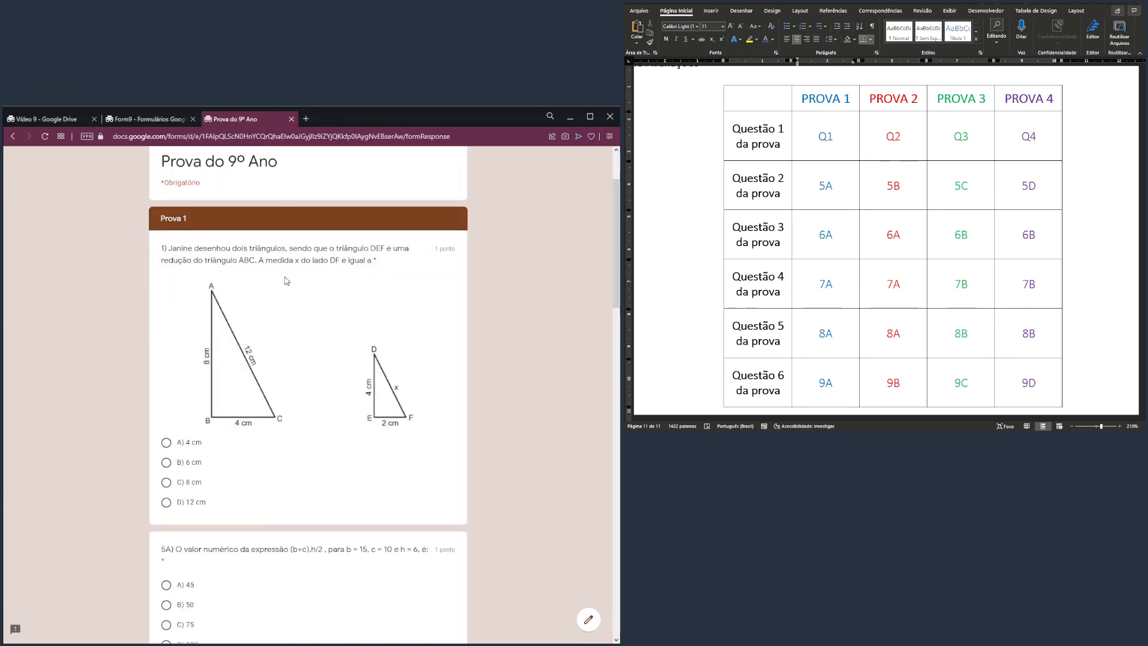
scroll(451, 406, down, 3)
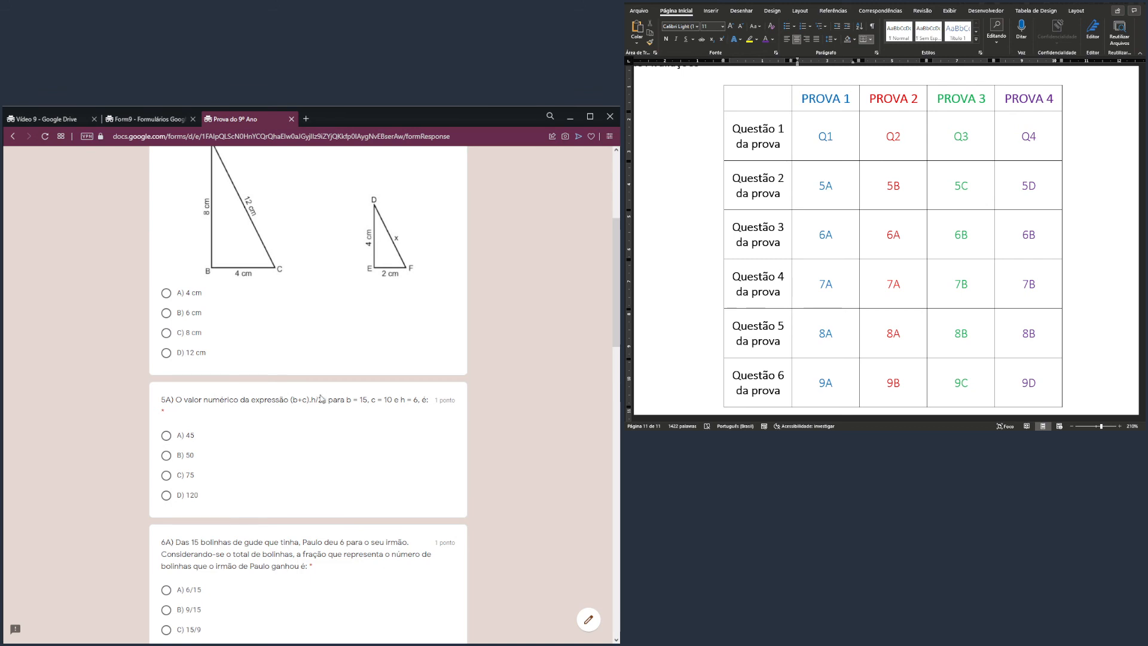
scroll(491, 381, up, 5)
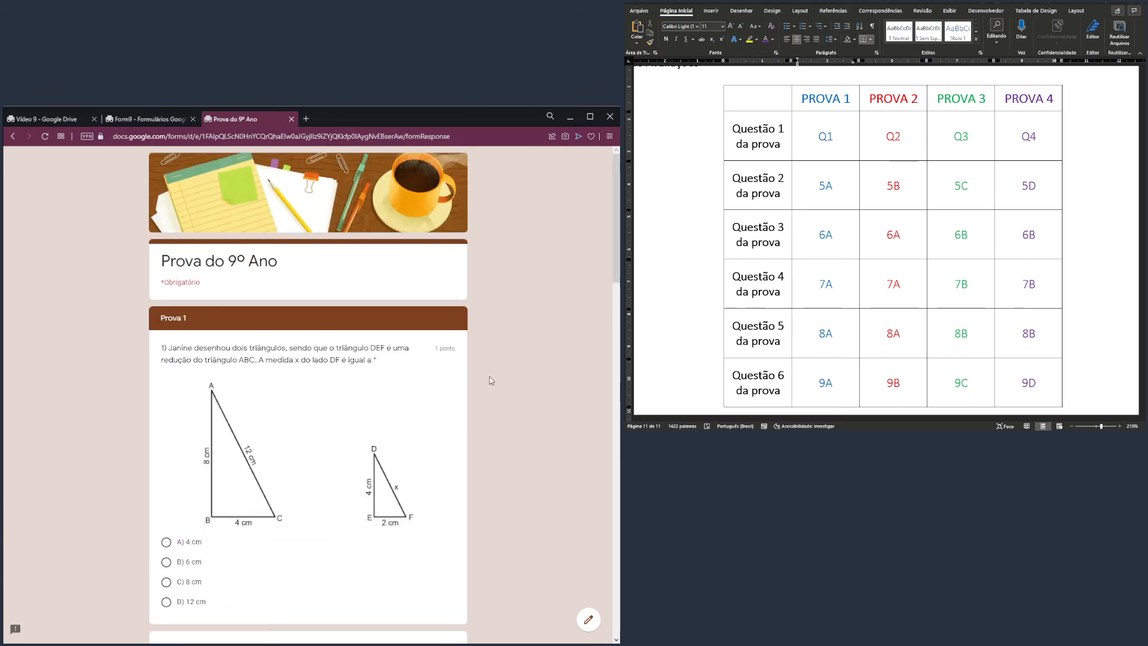
scroll(491, 381, up, 2)
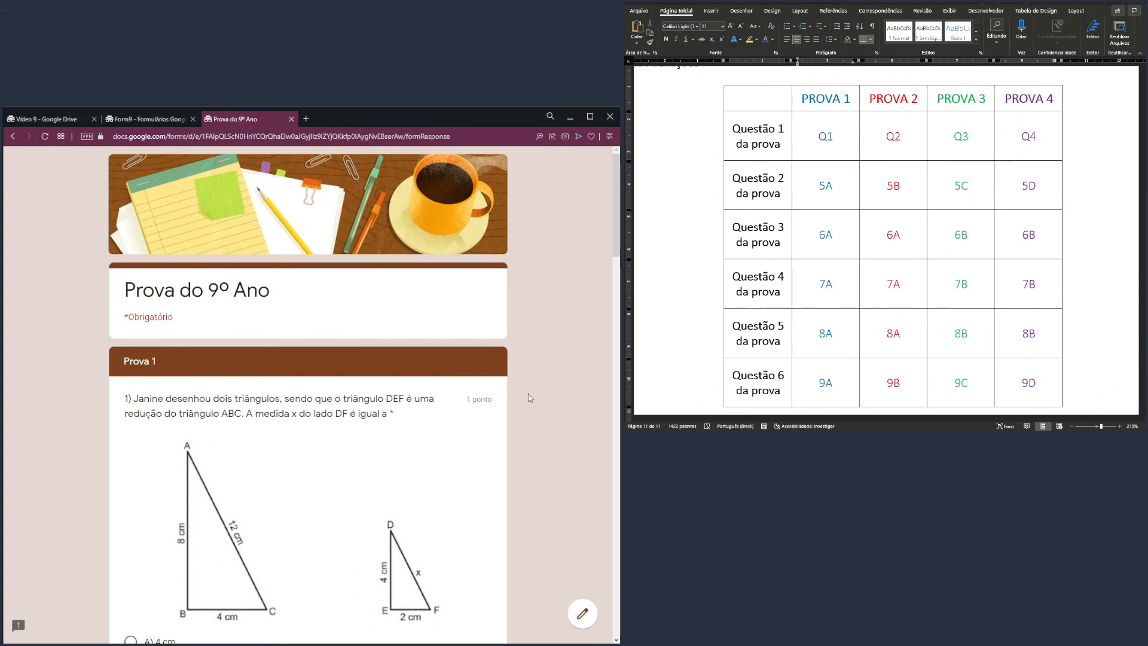
scroll(531, 410, down, 6)
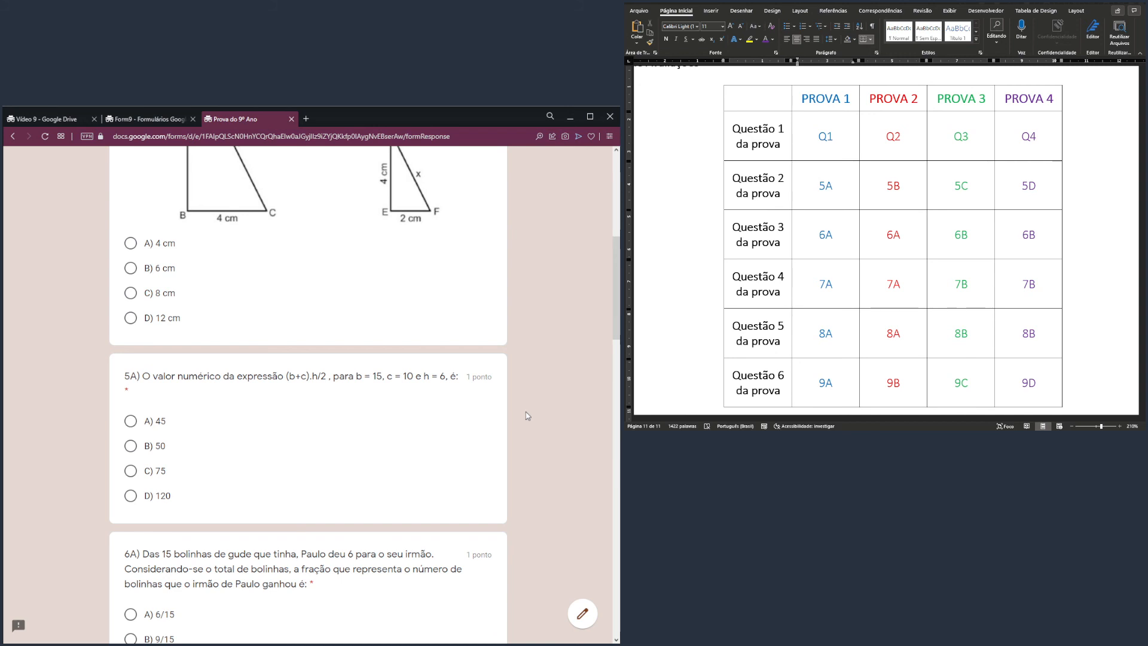
scroll(523, 427, down, 4)
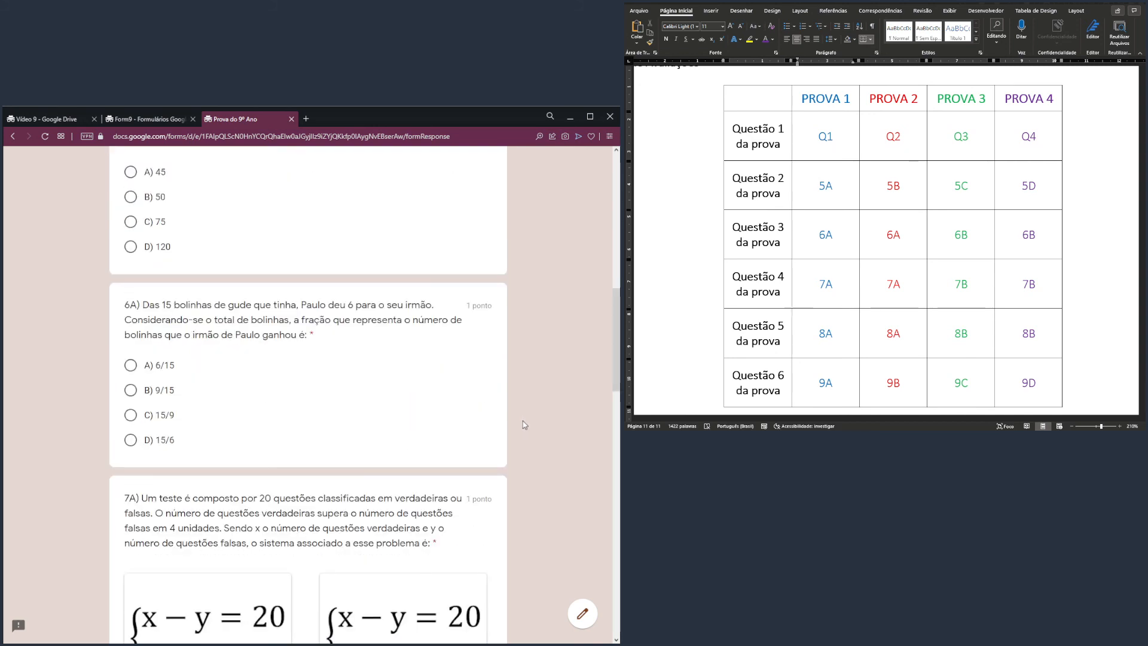
scroll(524, 424, down, 3)
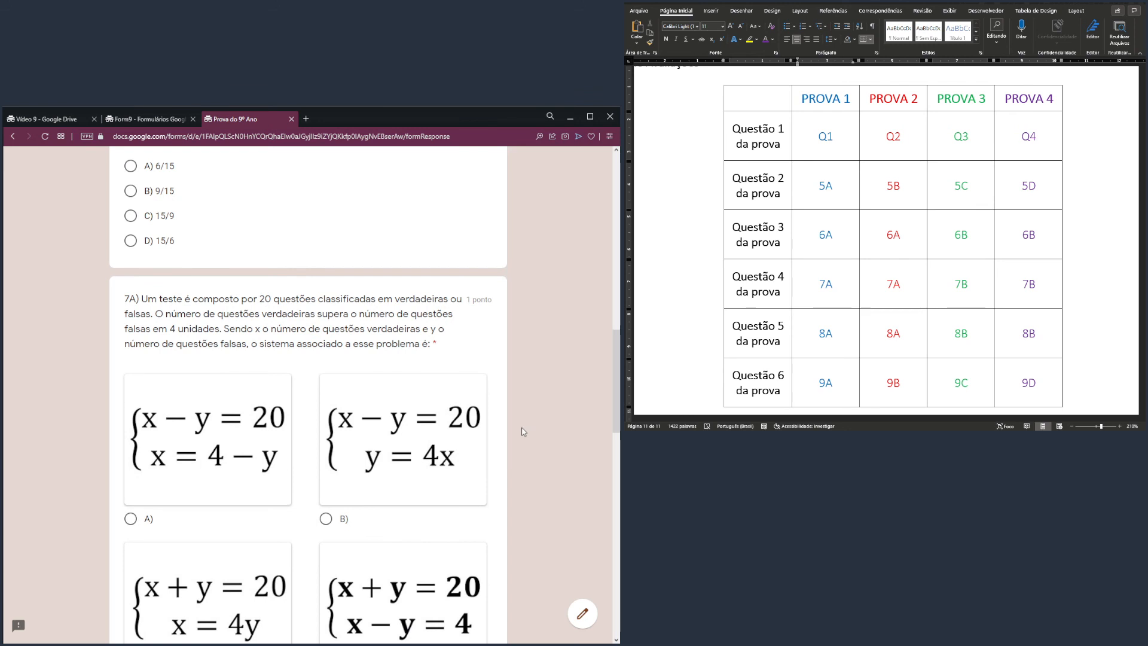
scroll(523, 431, down, 8)
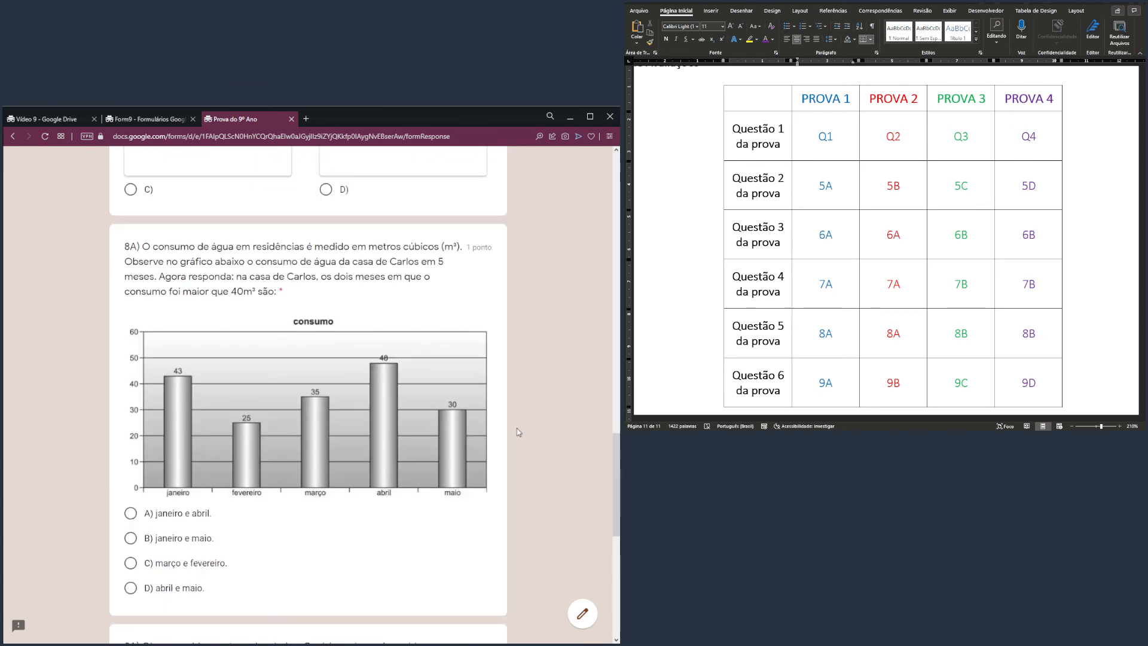
scroll(519, 432, down, 3)
scroll(519, 432, down, 3)
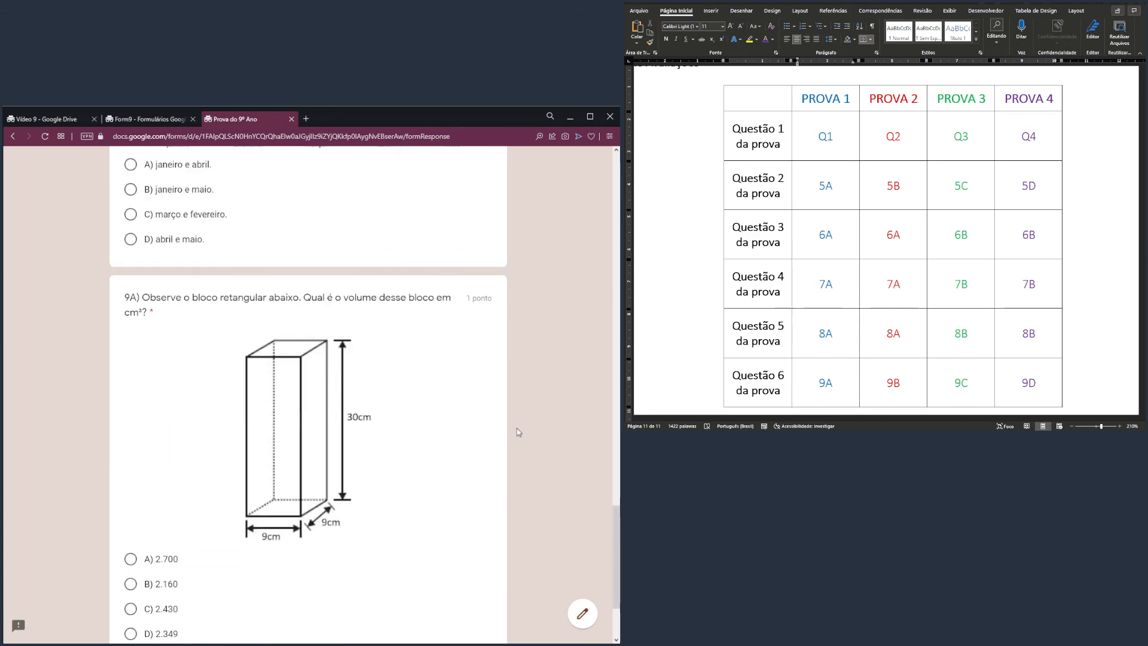
scroll(611, 550, down, 3)
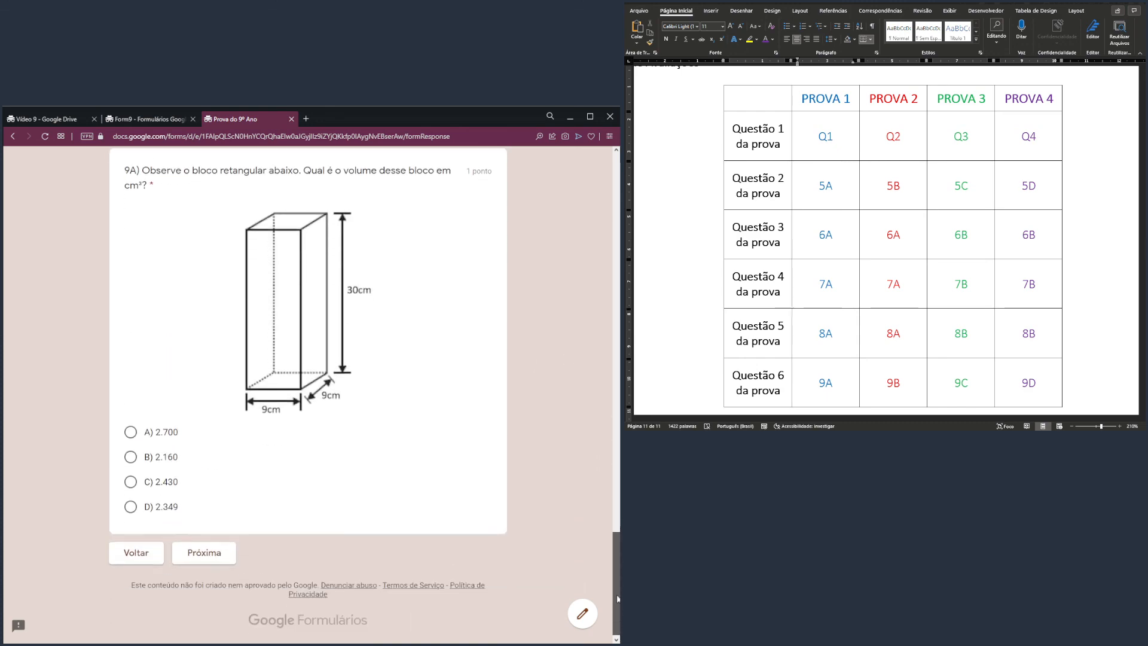
Answer the first Prova 1 questions: 8 cm for question 1, 50 for 5A and 15/9 for 6A.
key(Home)
scroll(209, 437, down, 4)
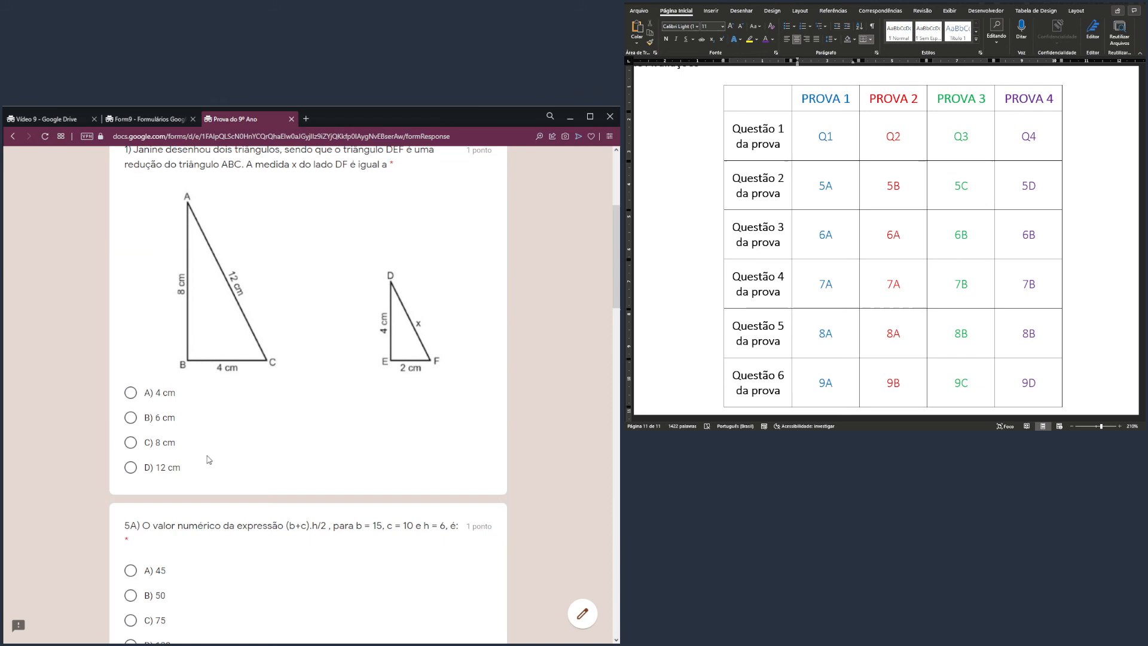
click(161, 445)
scroll(161, 449, down, 3)
click(157, 448)
scroll(157, 508, down, 3)
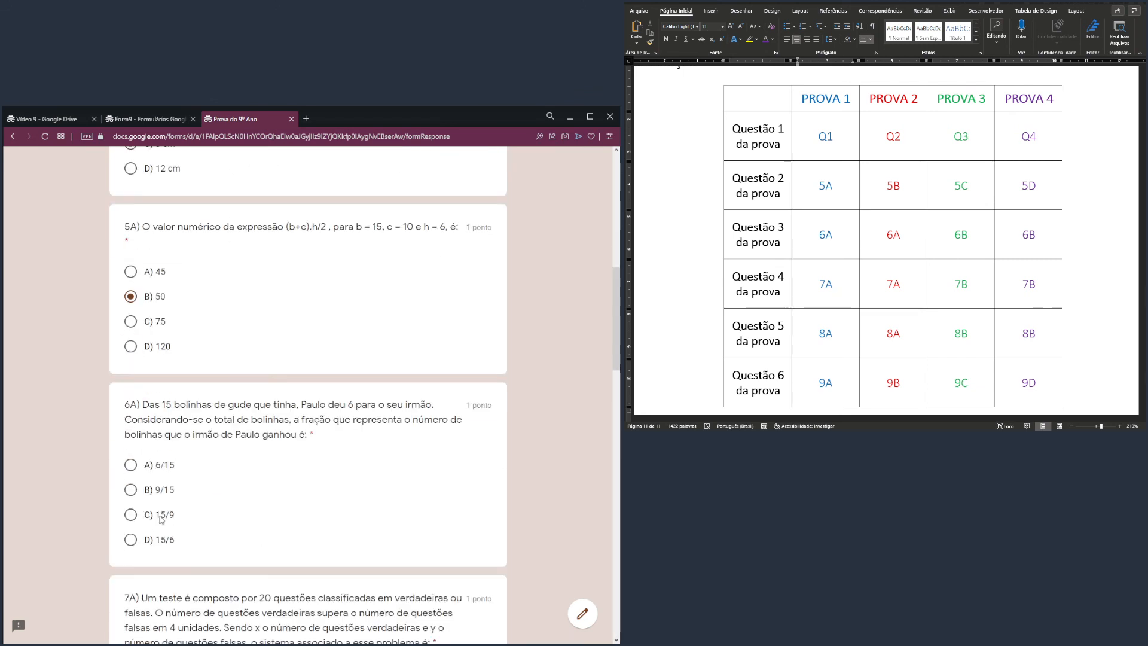
click(160, 513)
Answer 7A with option A, 8A with abril e maio and 9A with 2.160, and continue to the following section.
scroll(161, 514, down, 5)
click(159, 517)
scroll(198, 497, down, 5)
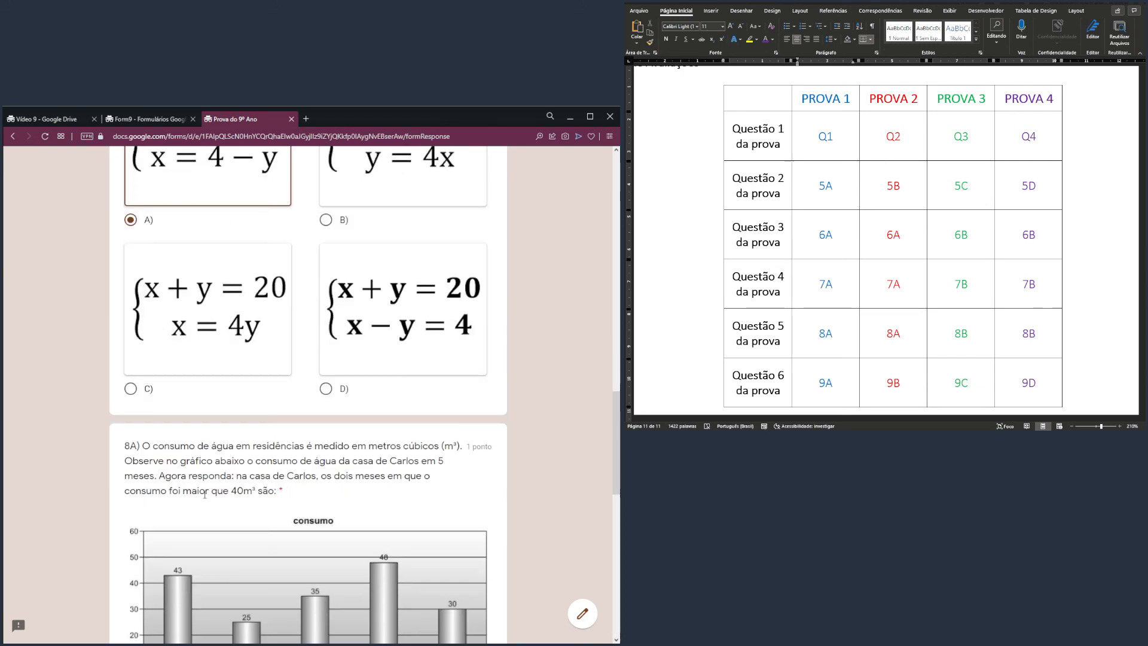
scroll(174, 466, down, 6)
click(175, 392)
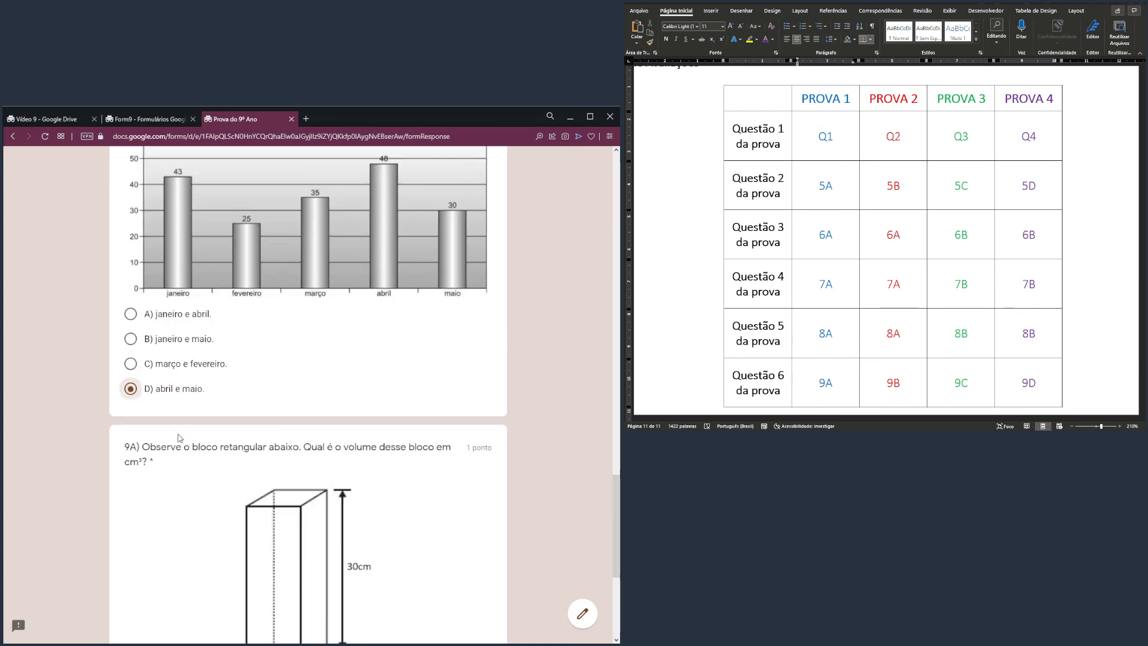
scroll(171, 419, down, 4)
click(159, 486)
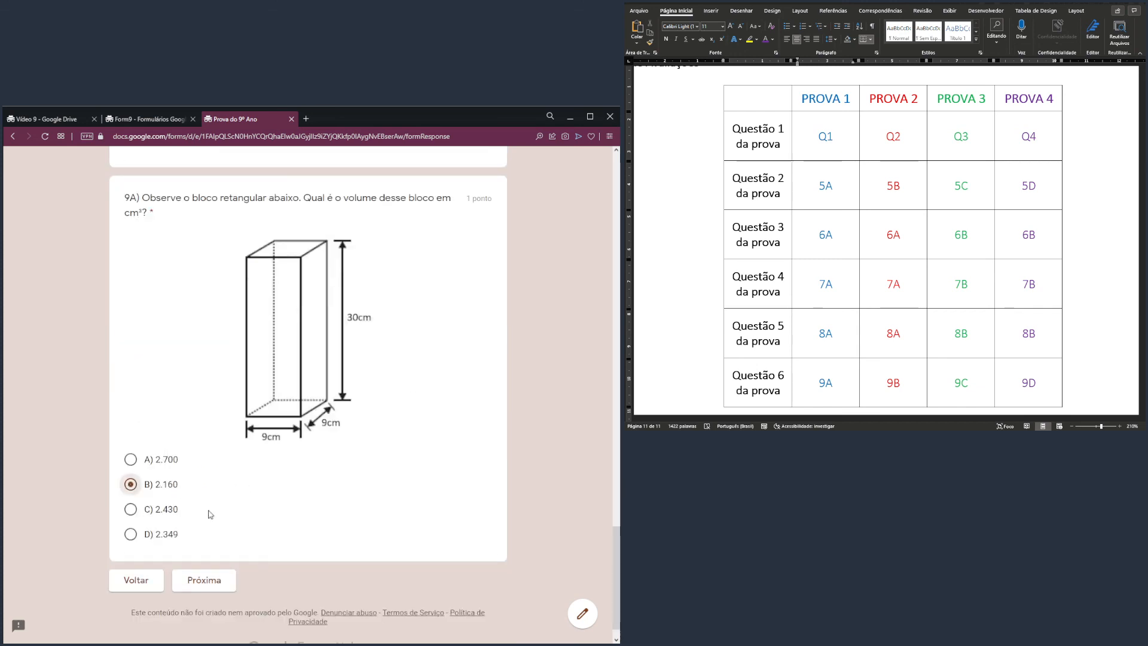
click(216, 585)
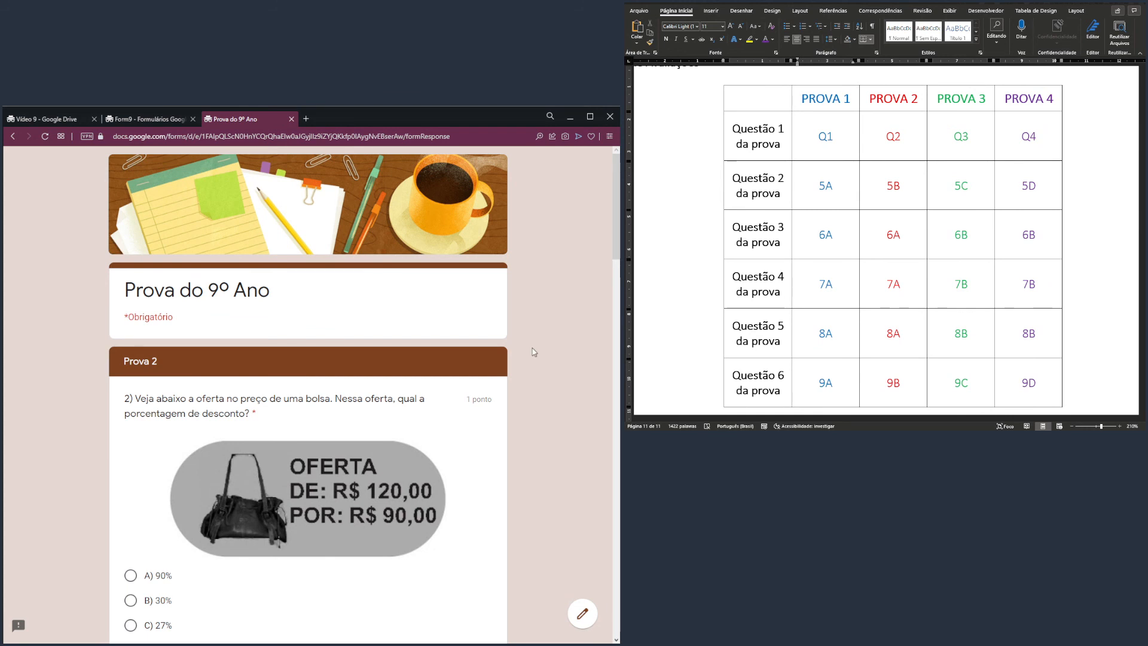
Examine the PROVA 2 column of the Word table as the reference for the previewed Prova 2 section.
click(720, 75)
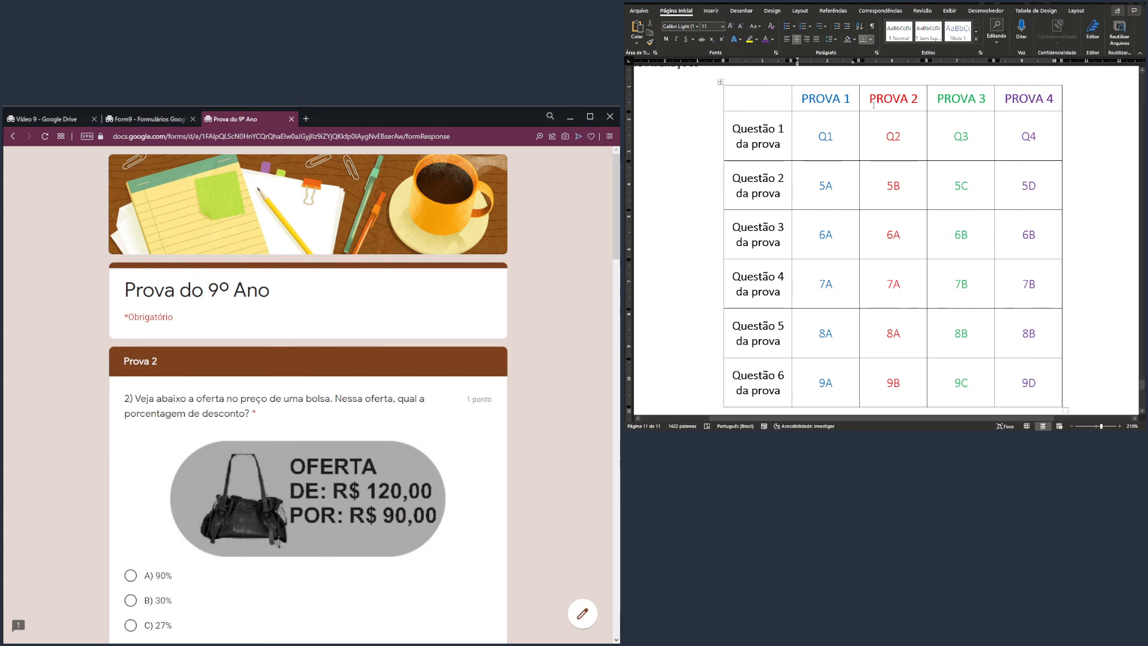
drag(893, 98, 893, 386)
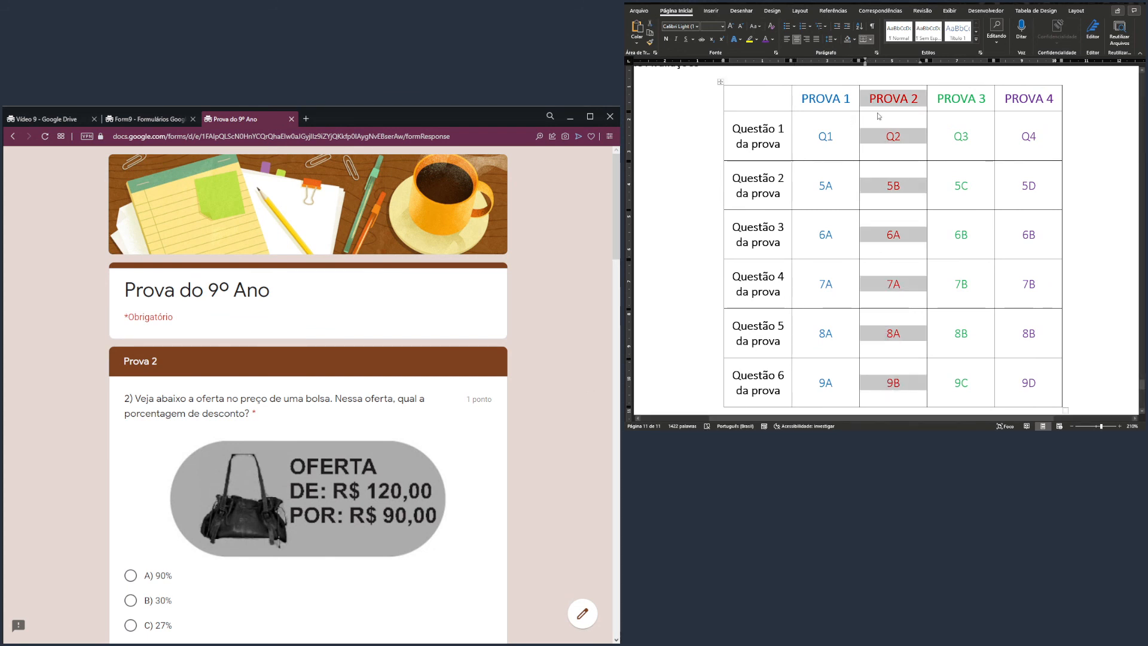
click(887, 136)
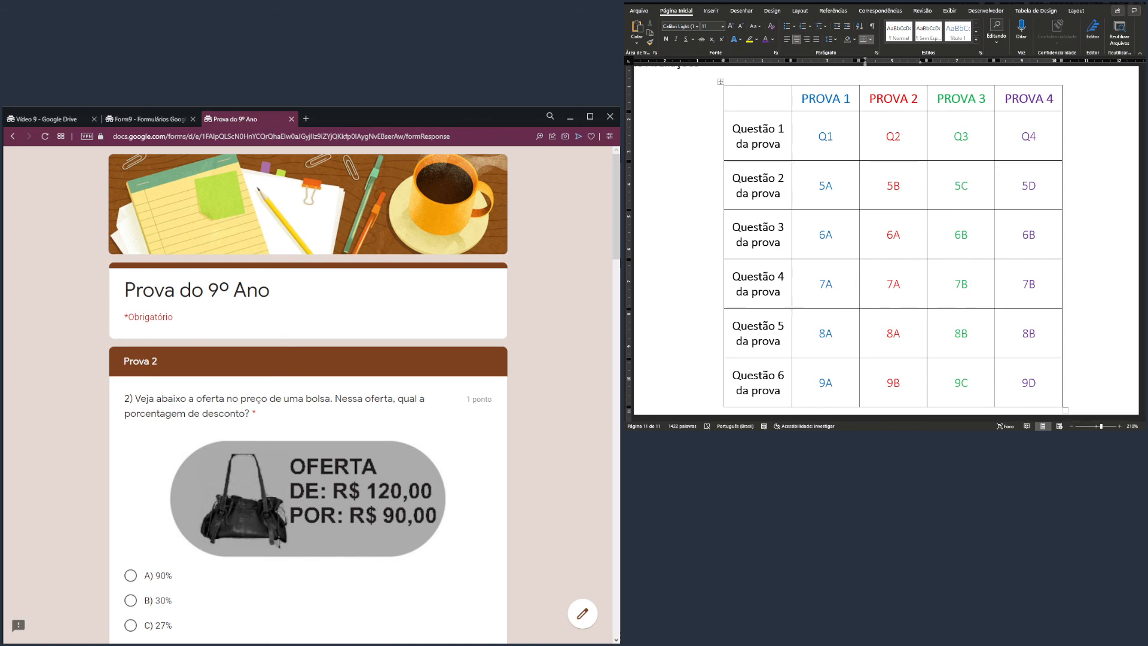
Answer the first Prova 2 questions in the preview: 30% for question 2, 75 for 5B and 6/15 for 6A.
scroll(151, 513, down, 2)
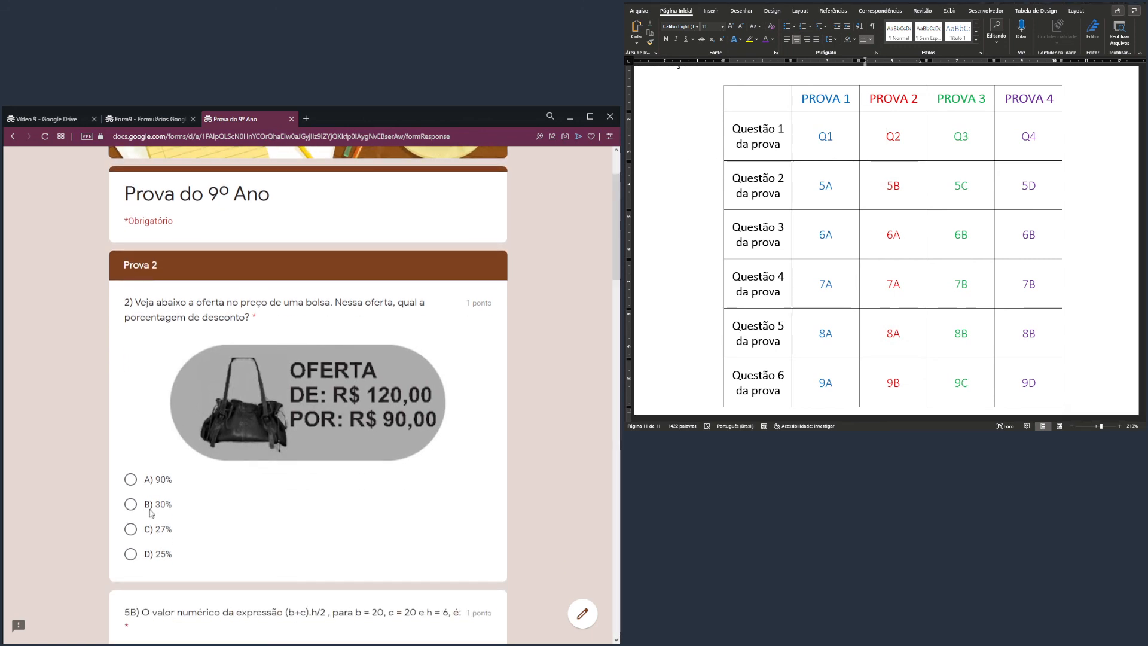
click(151, 509)
scroll(616, 299, down, 3)
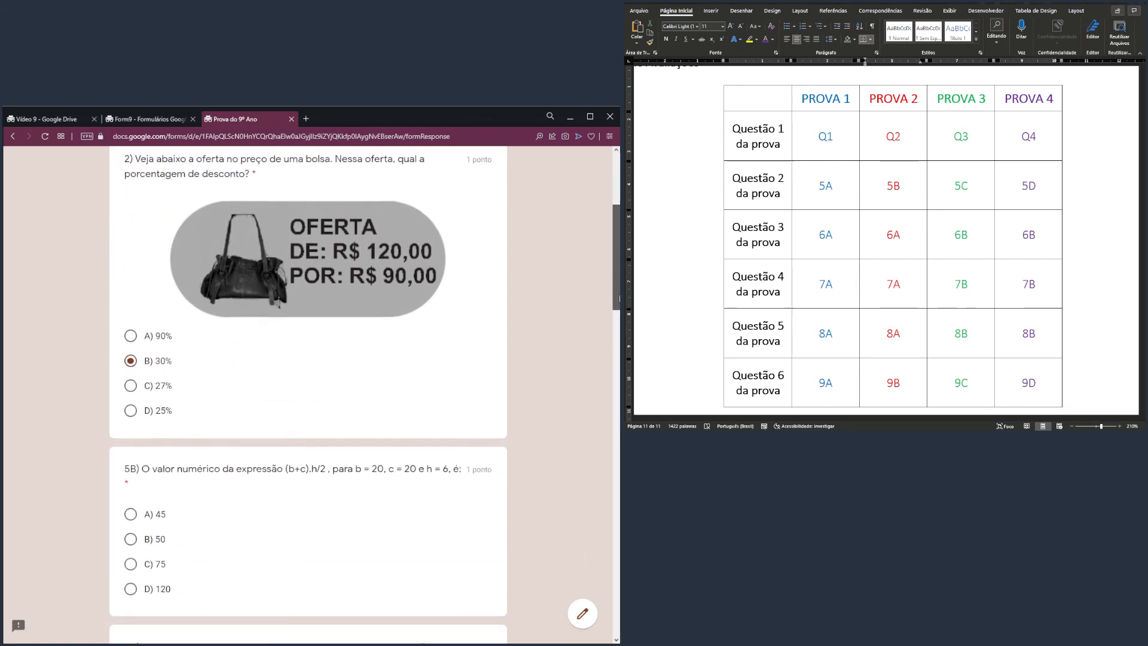
scroll(238, 380, down, 3)
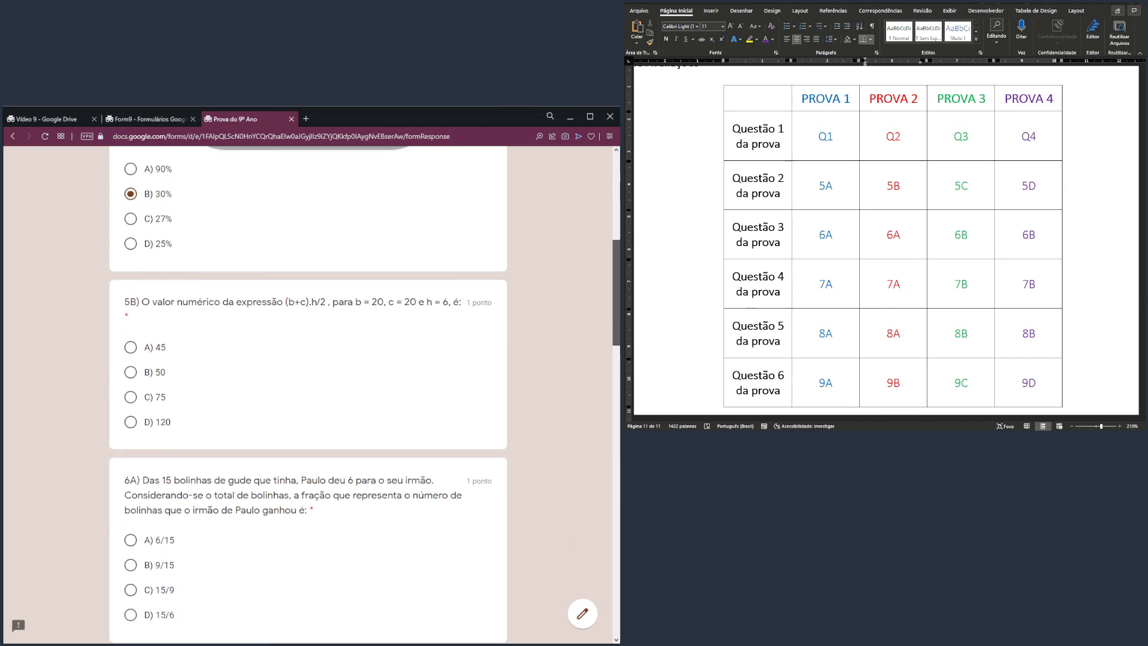
click(155, 393)
scroll(613, 336, down, 3)
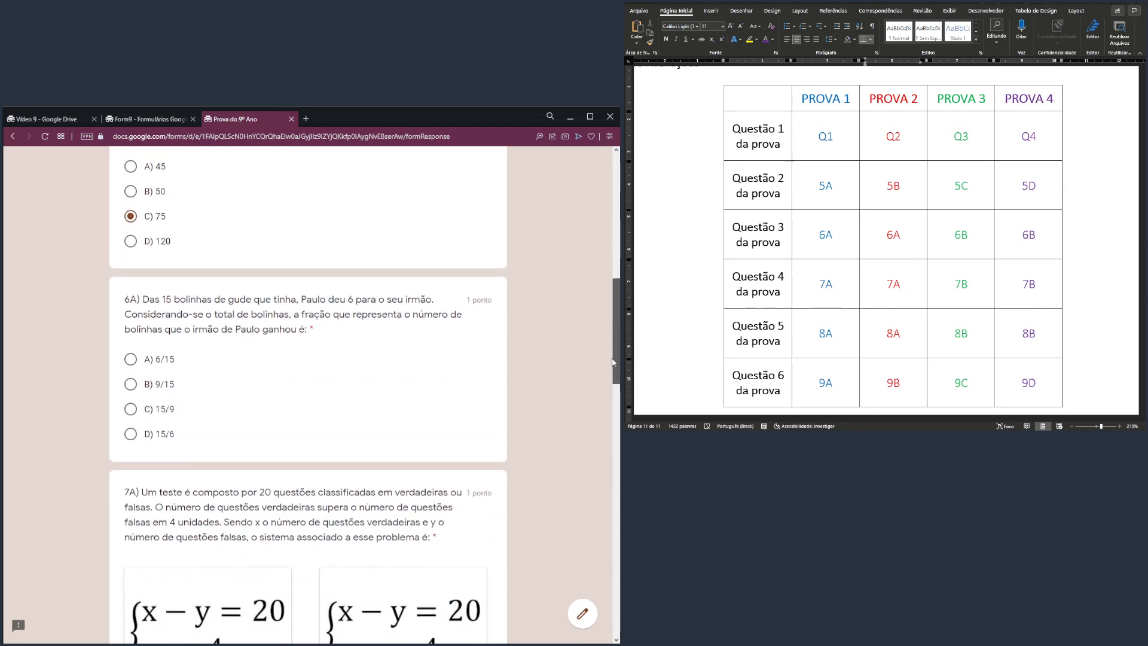
scroll(613, 362, down, 1)
click(131, 320)
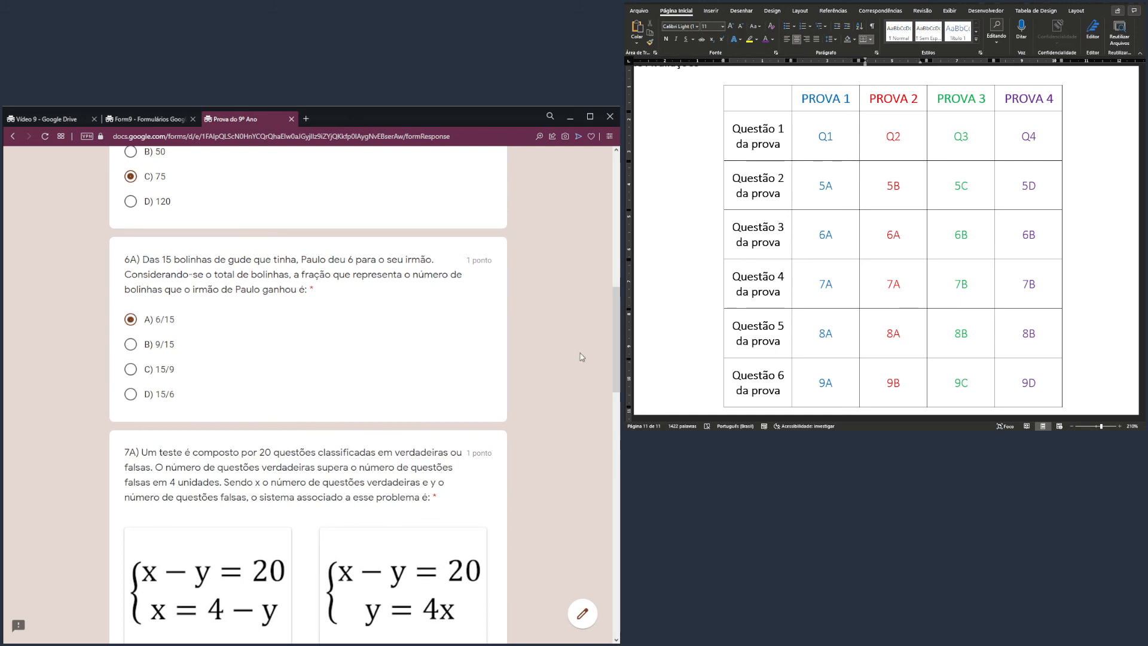
Answer 7A with option C, 8A with janeiro e maio and 9B with 2.700, and continue to the following section.
scroll(613, 335, down, 4)
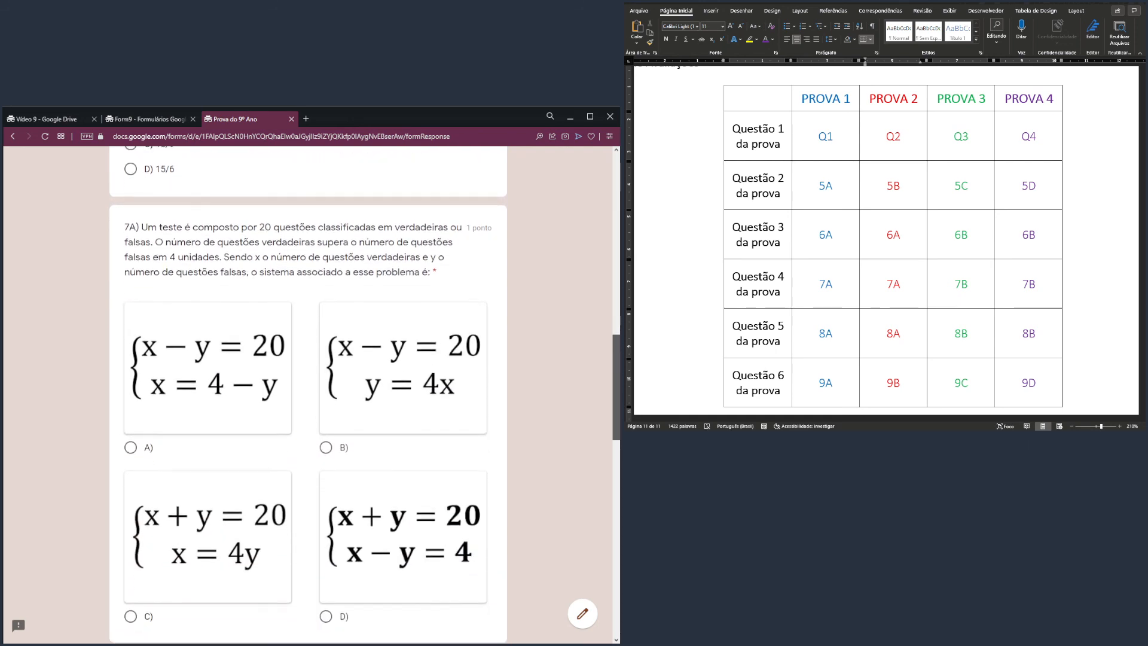
click(231, 544)
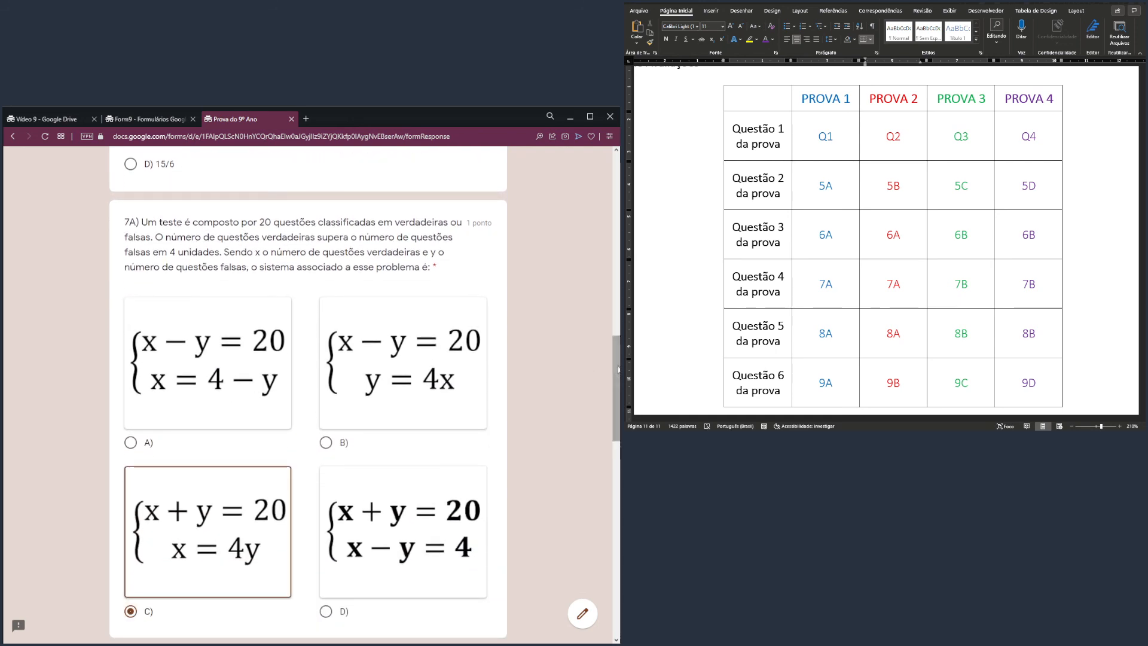
scroll(612, 352, down, 8)
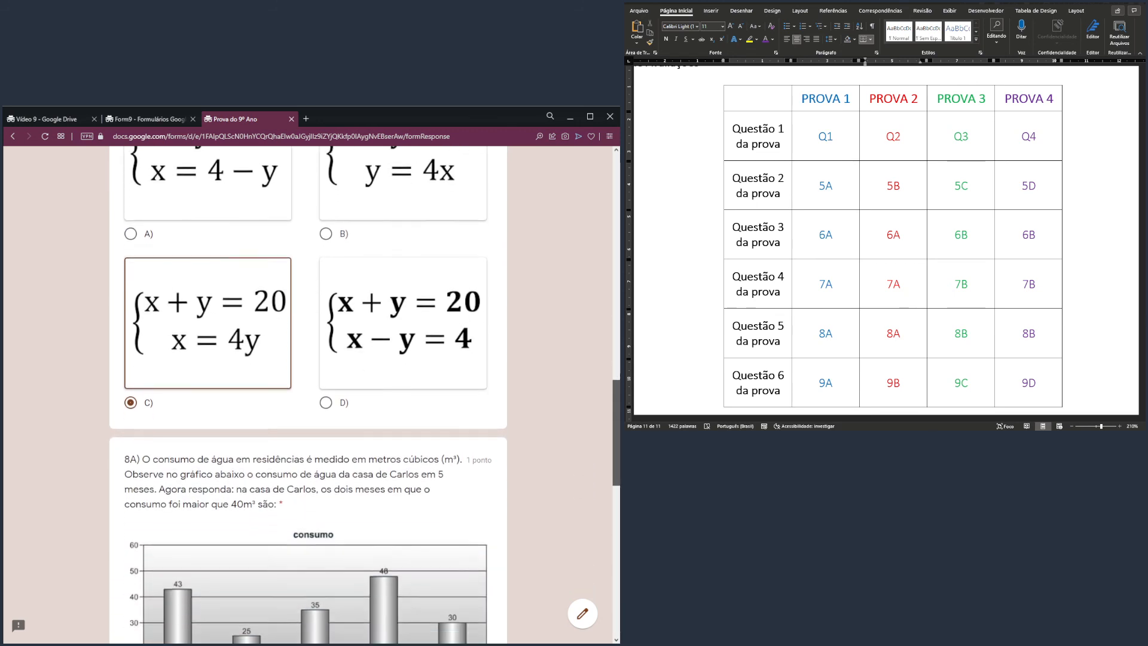
click(191, 490)
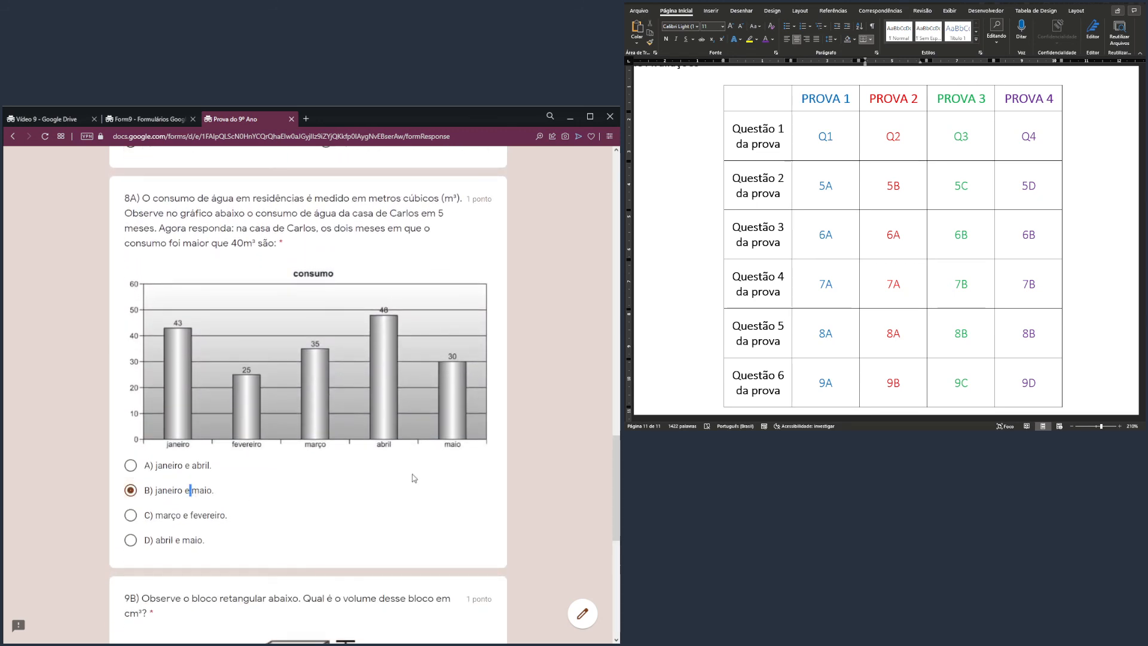
scroll(616, 510, down, 4)
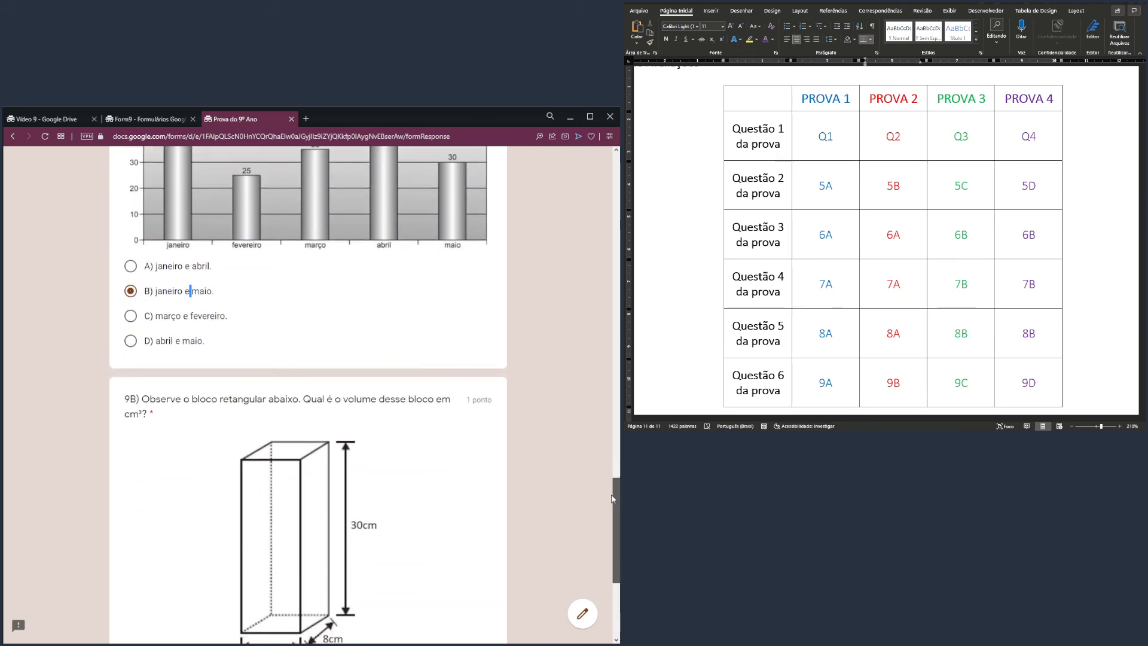
drag(615, 510, 613, 537)
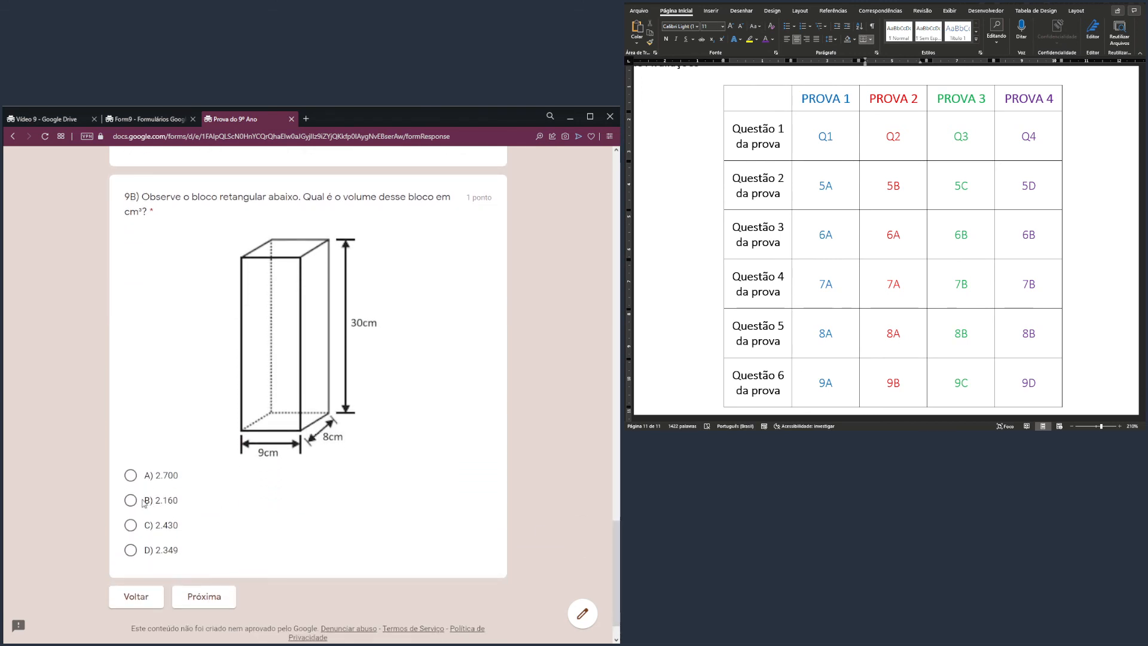
click(133, 475)
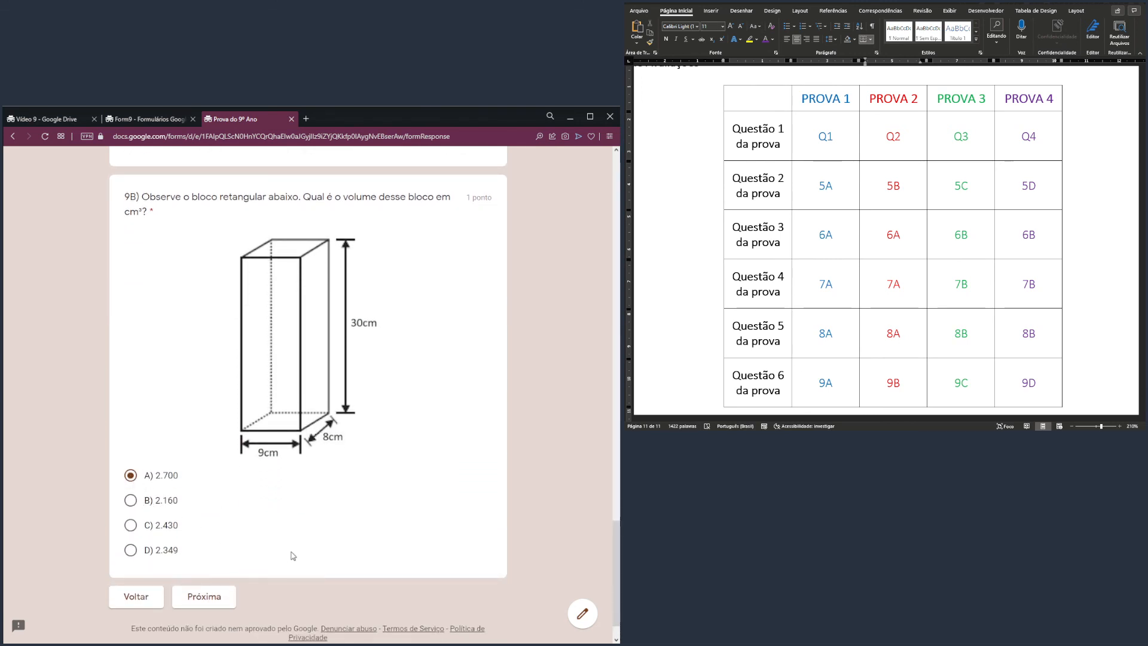
click(223, 598)
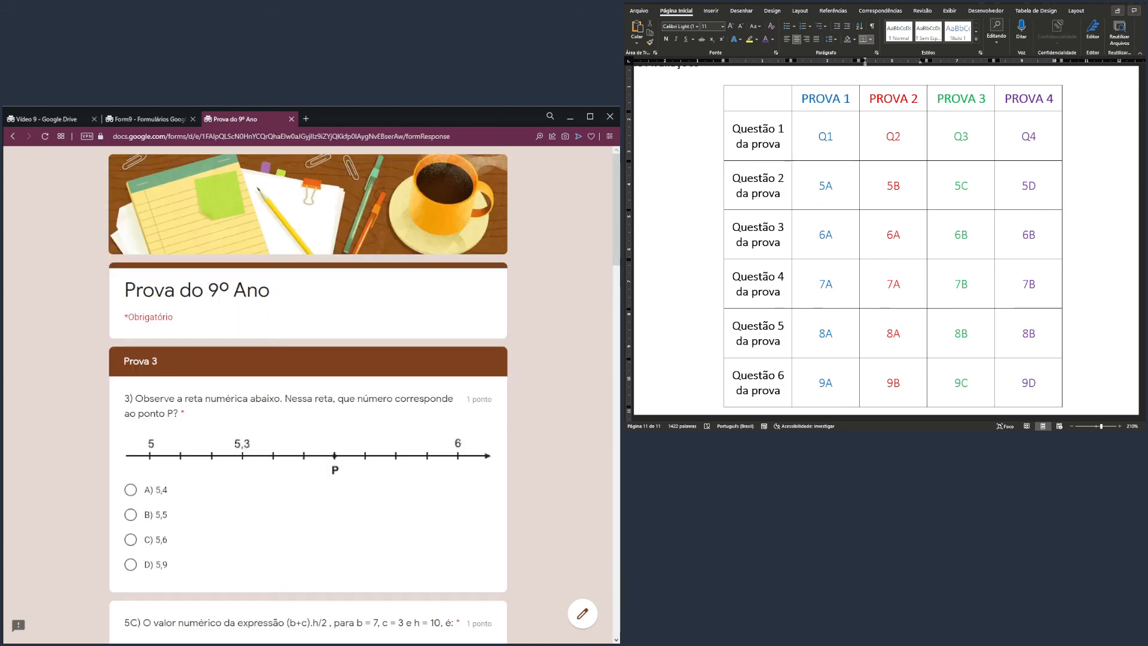
Compare the PROVA 3 column of the Word table with the heading and first question of the previewed Prova 3 section.
drag(961, 99, 948, 405)
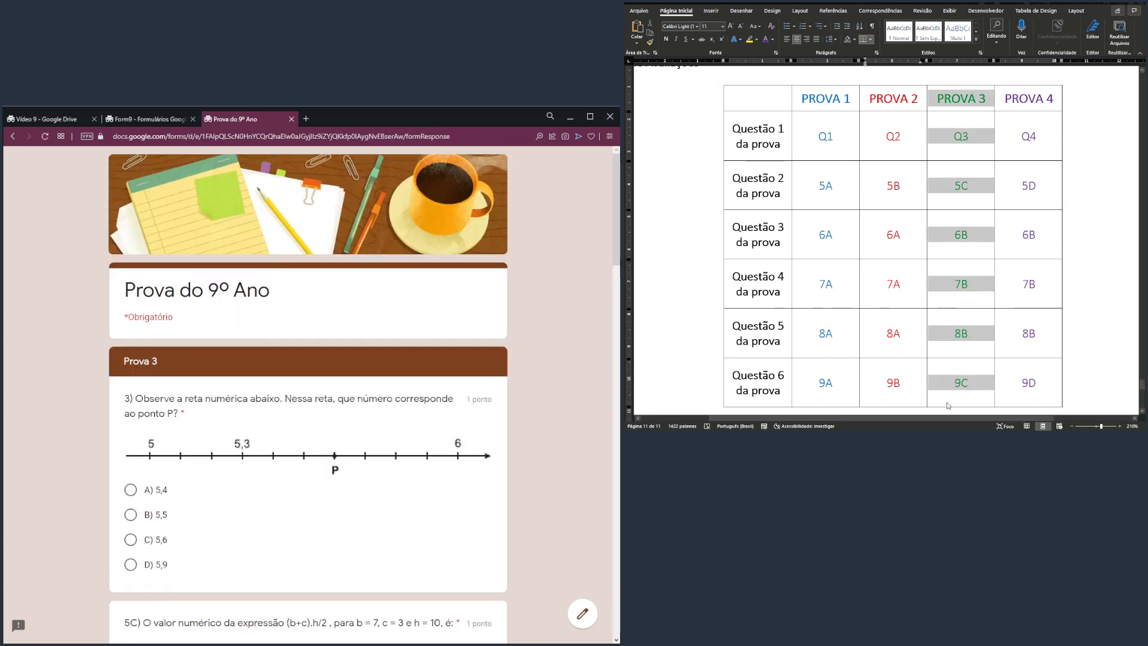
click(882, 136)
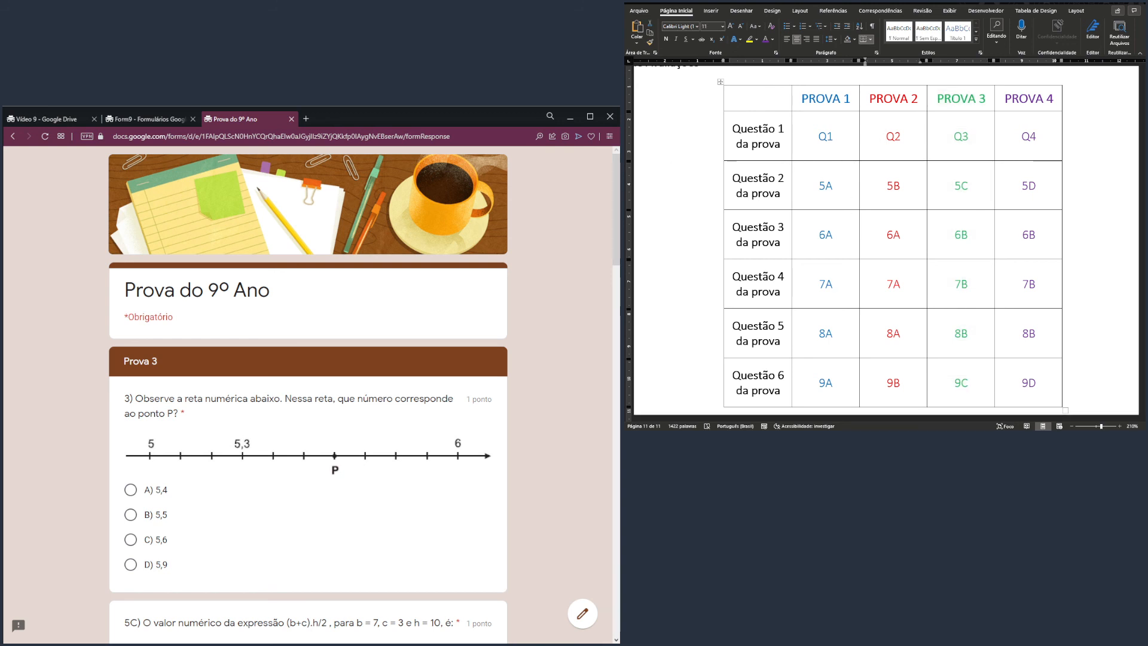
scroll(220, 288, down, 2)
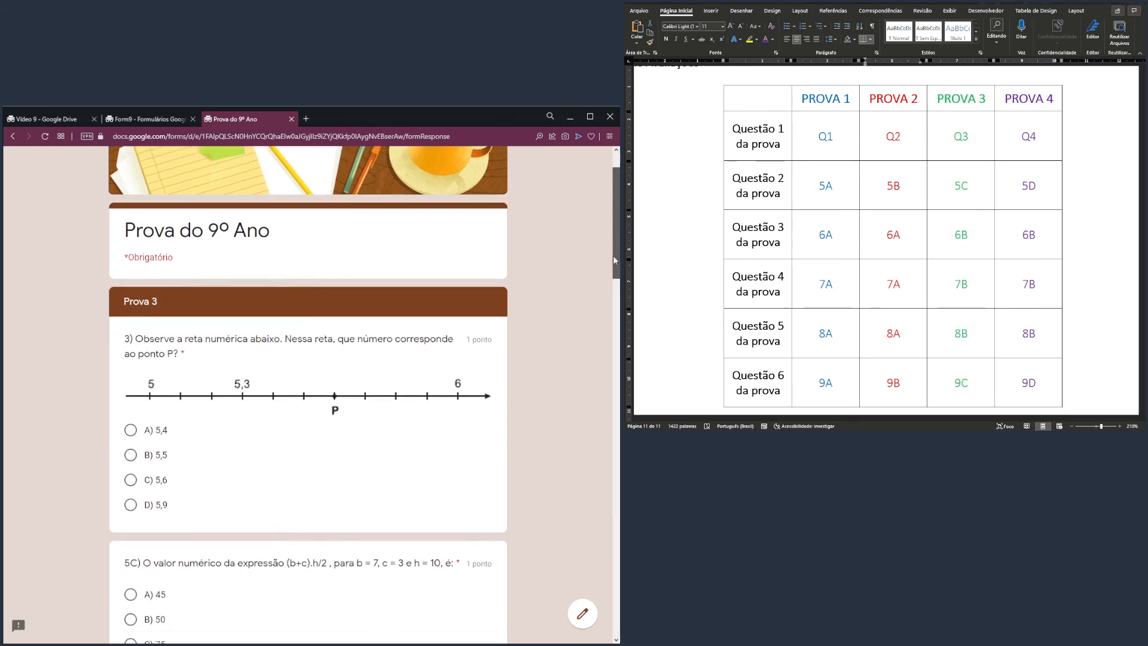
drag(117, 256, 170, 262)
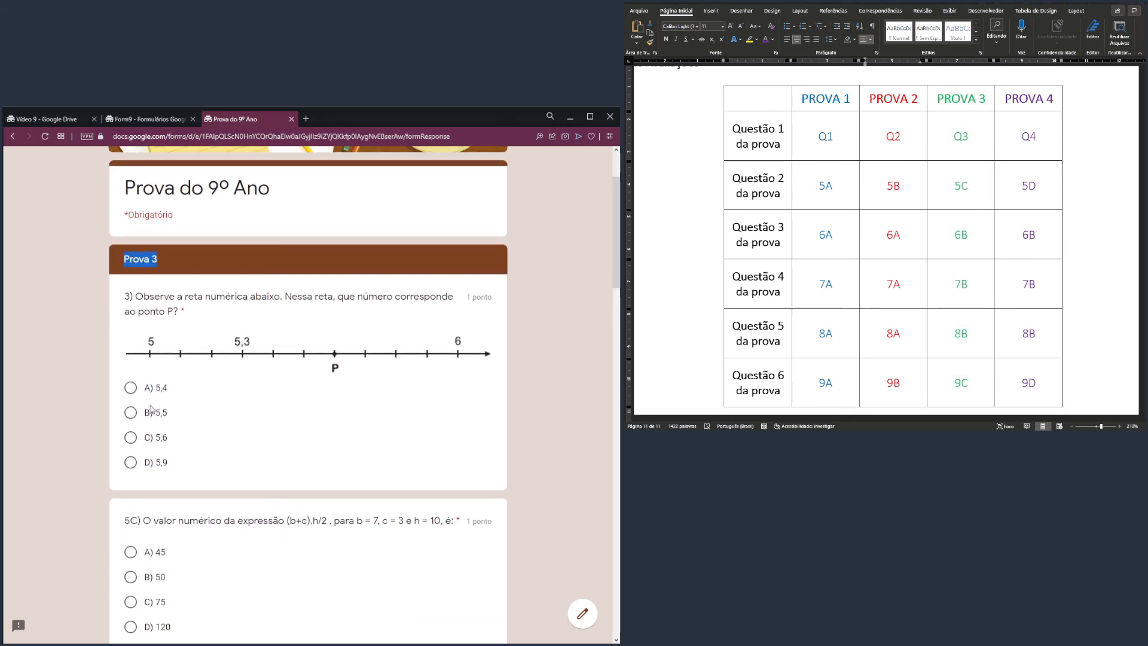
Answer the first Prova 3 questions in the preview: 5,4 for question 3, 50 for 5C and 9/15 for 6B.
click(138, 385)
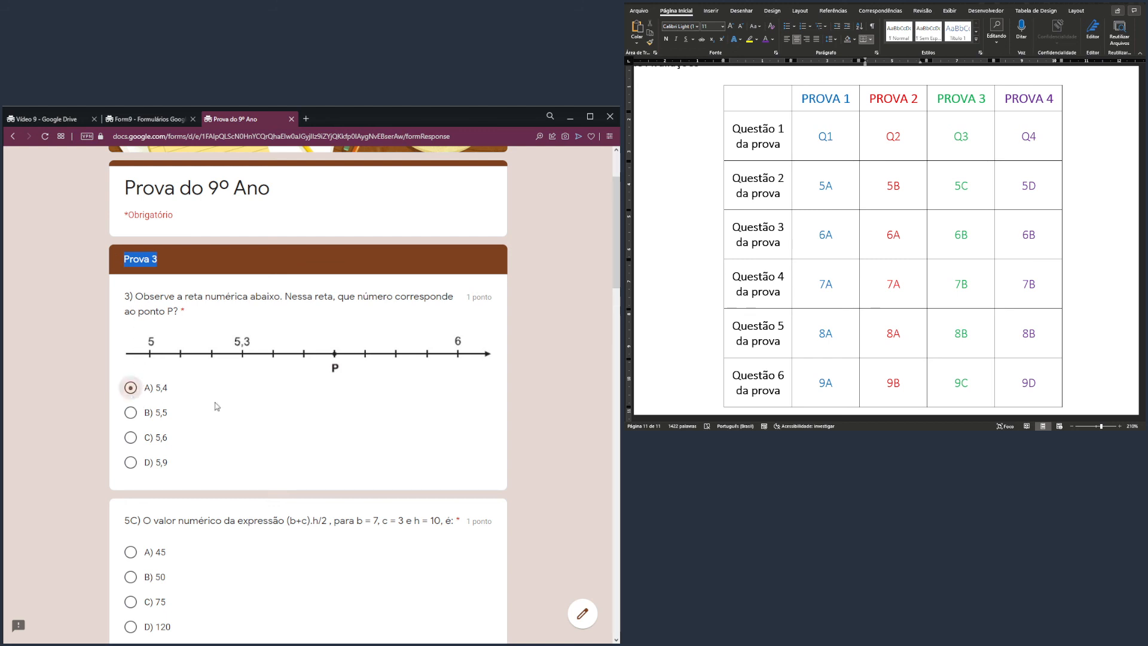
drag(618, 274, 617, 326)
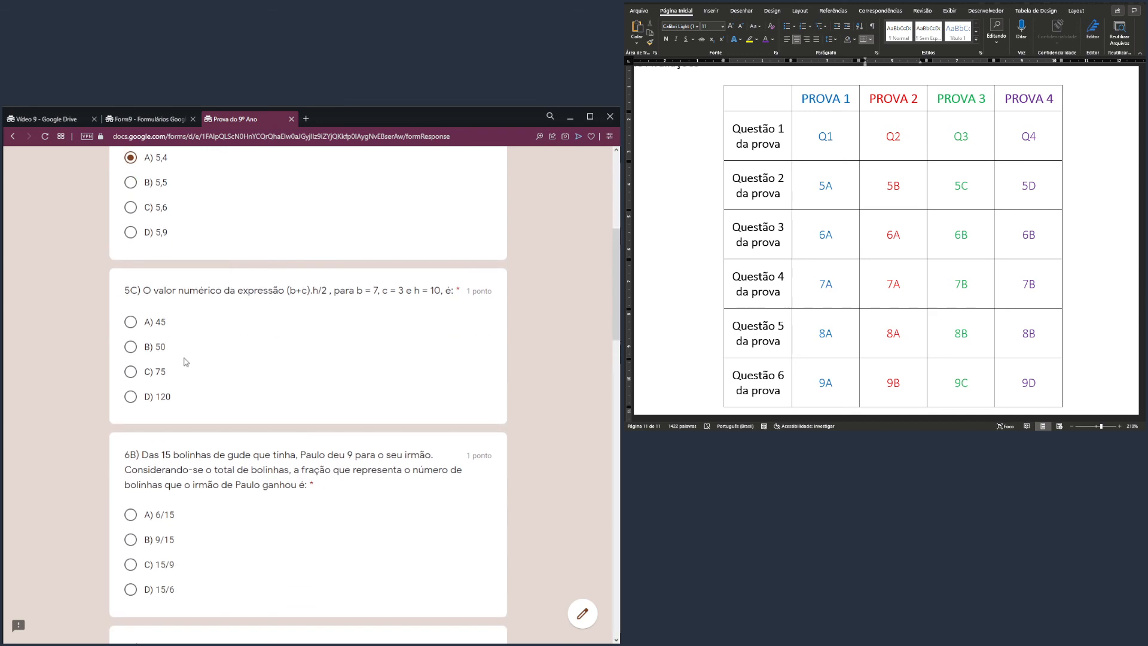
click(130, 348)
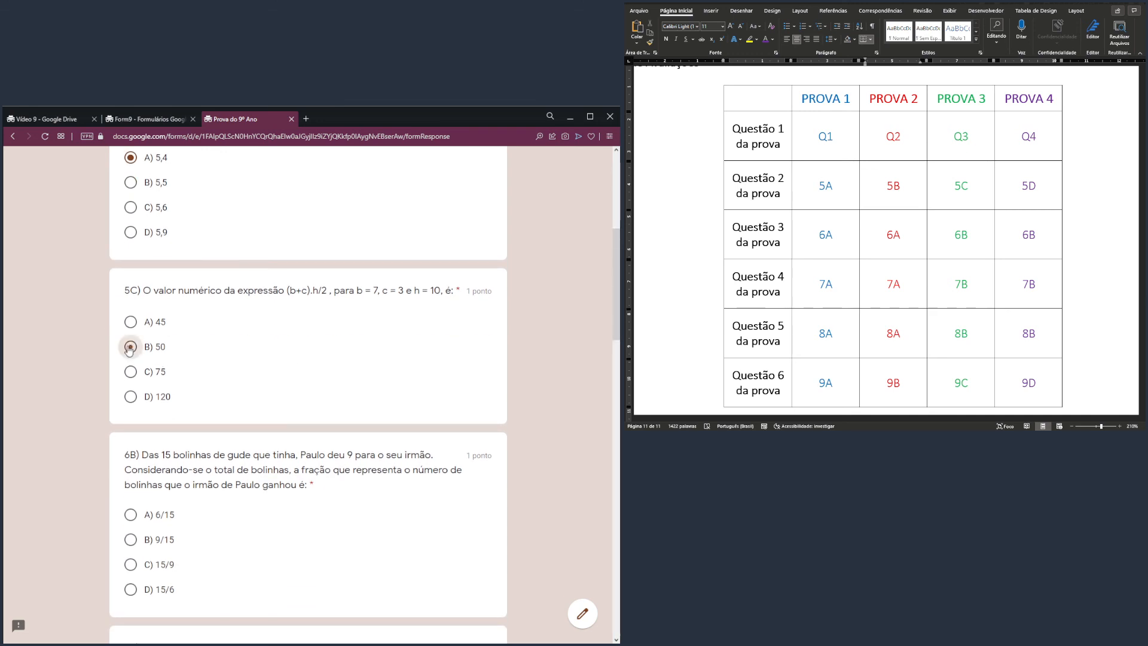
scroll(614, 270, down, 4)
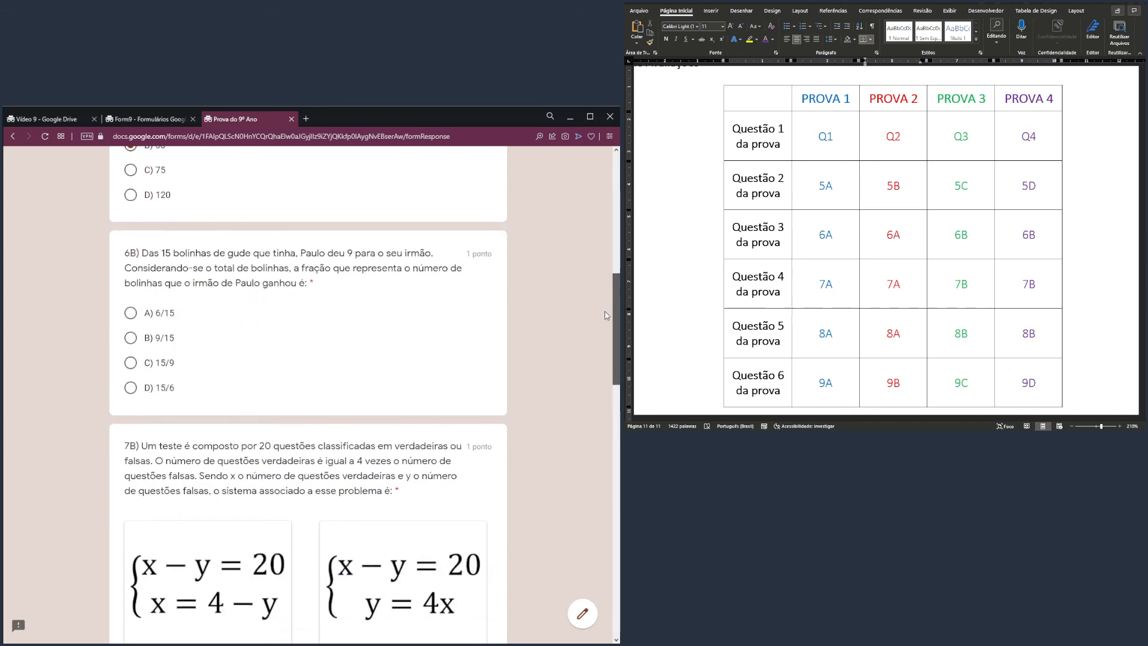
click(132, 312)
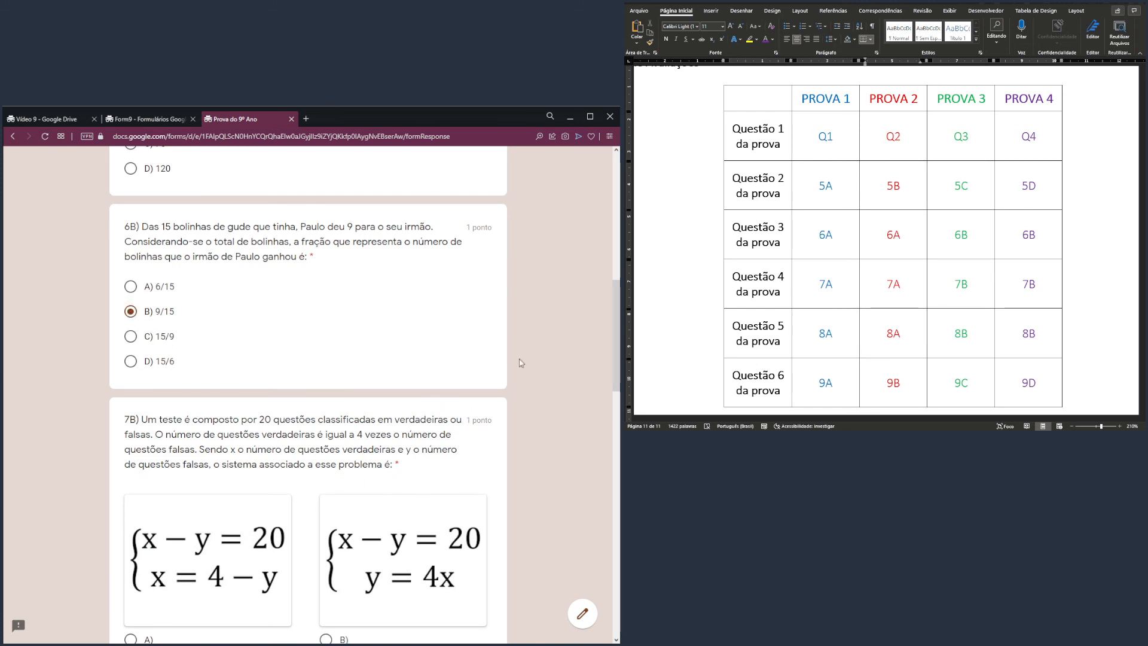
Answer 7B with option A, complete 8B, answer 9C with 2.349, and continue to the following section.
scroll(613, 323, down, 4)
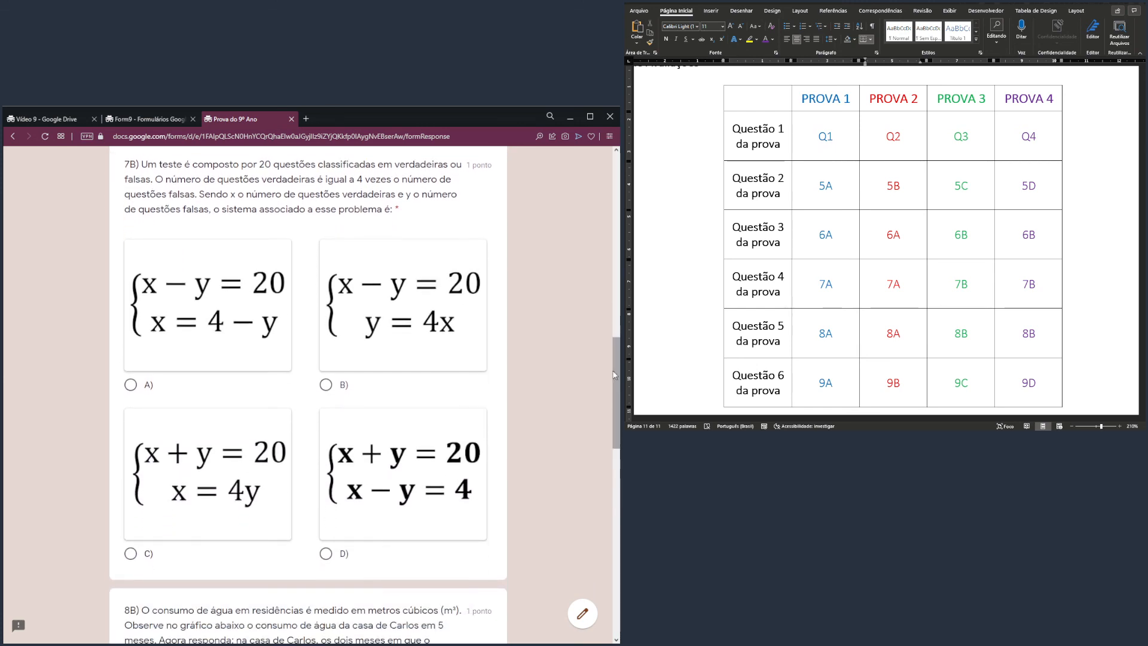
click(191, 339)
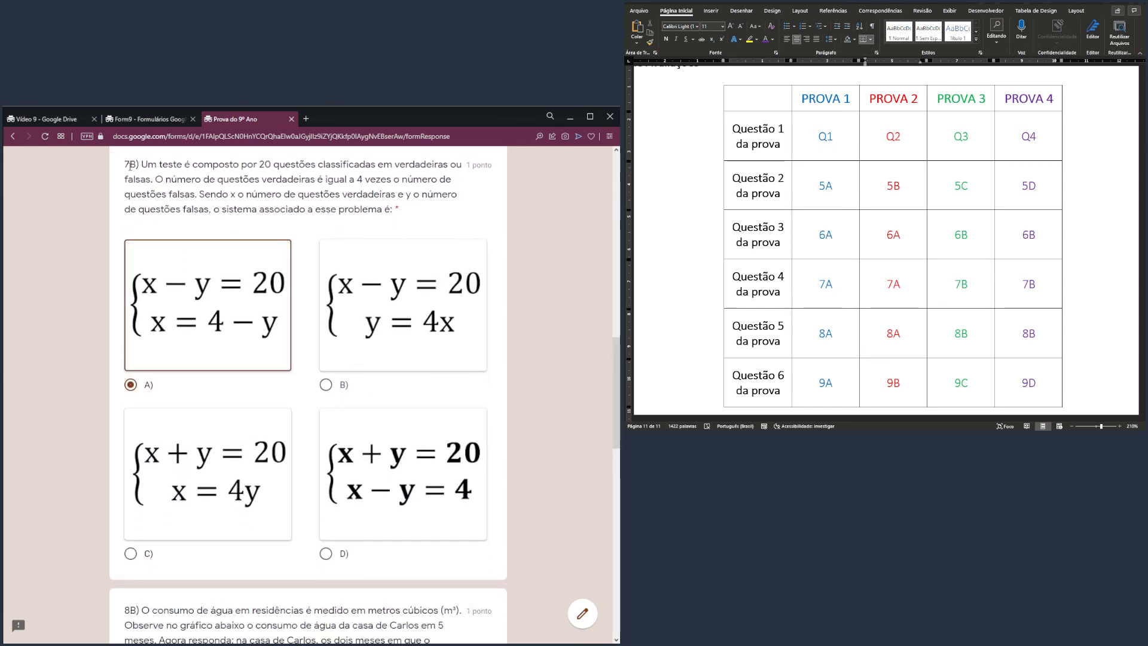
drag(124, 165, 162, 165)
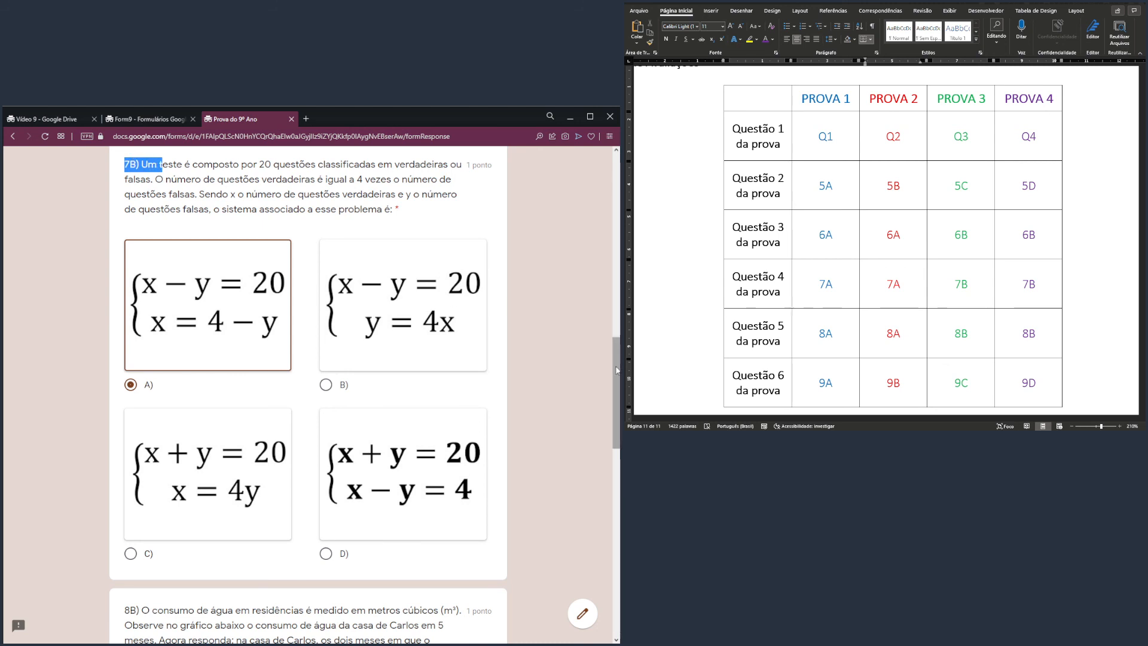
drag(615, 366, 558, 537)
click(131, 536)
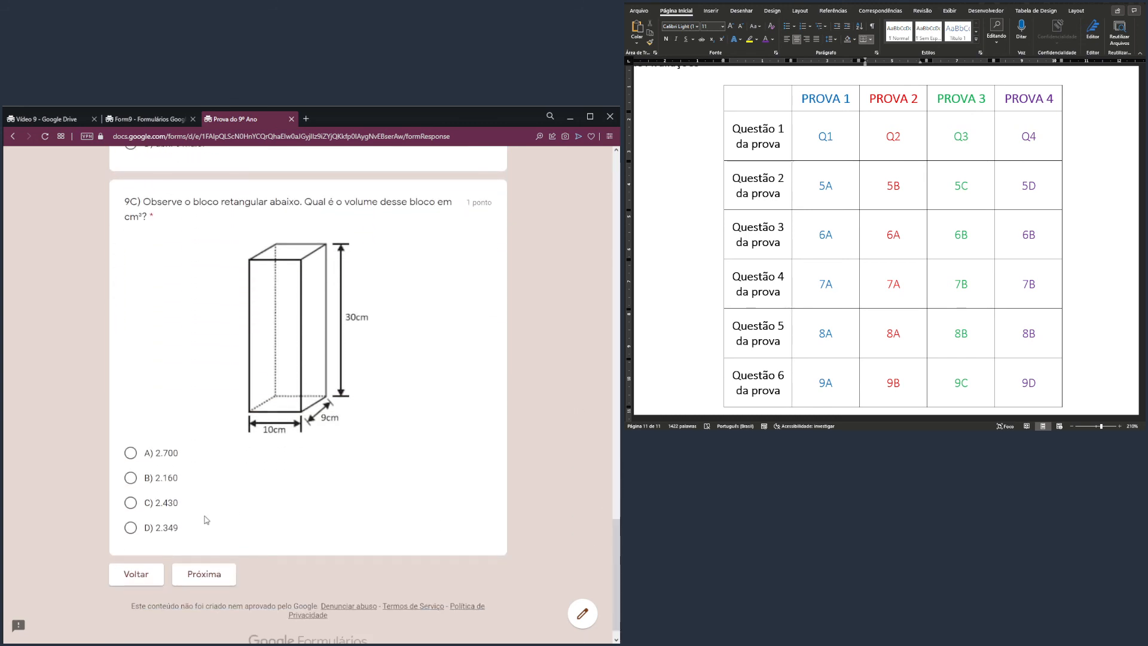
click(167, 531)
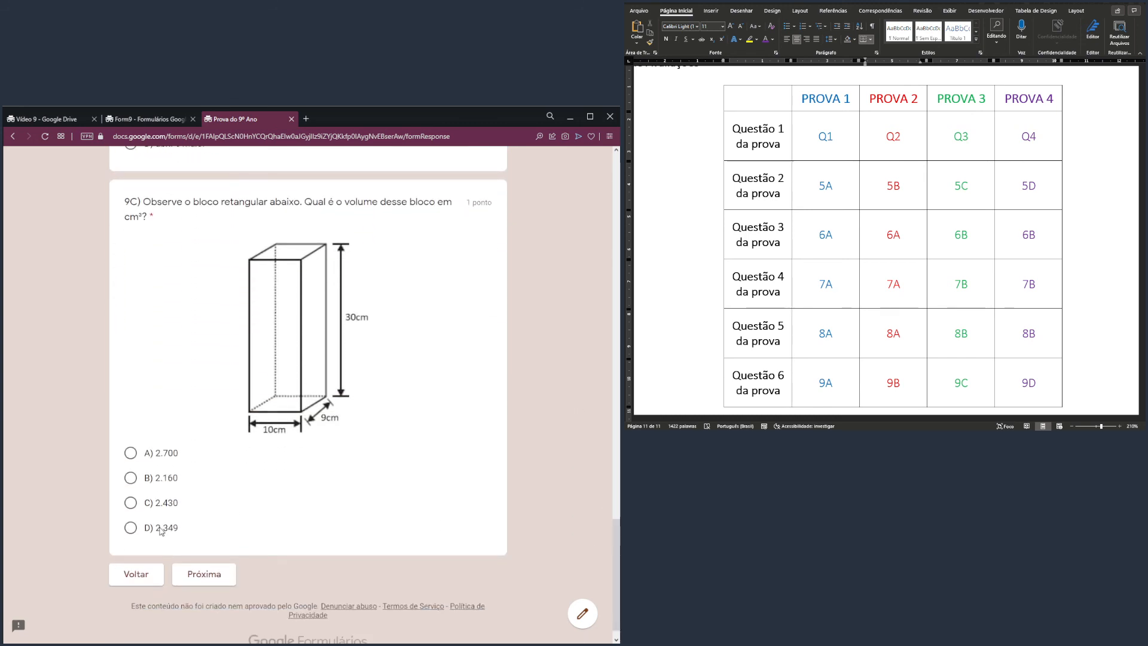
click(218, 580)
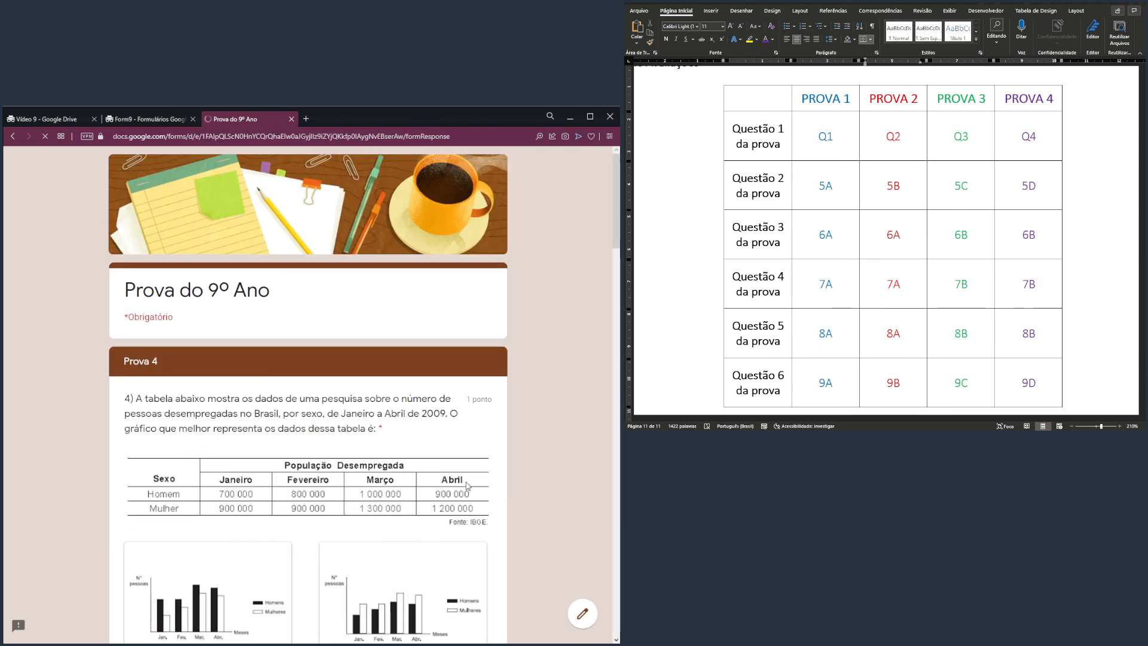
Compare the PROVA 4 column of the Word table with question 4 at the start of the previewed Prova 4 section.
drag(616, 230, 618, 258)
drag(1020, 101, 1028, 414)
click(1024, 116)
click(1023, 286)
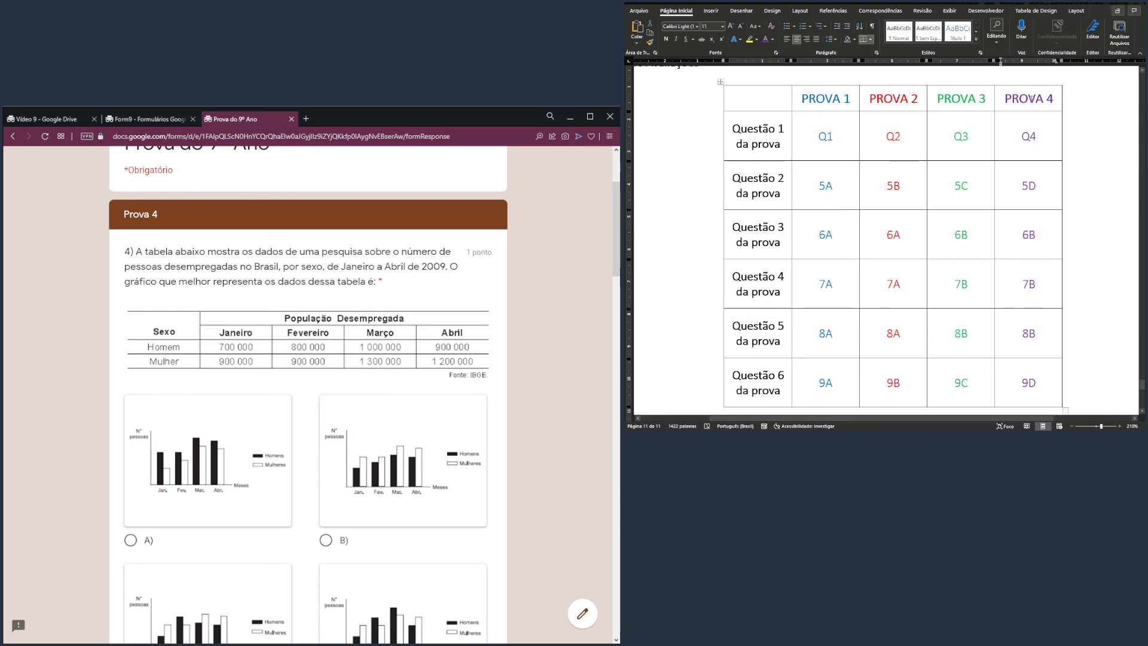
drag(1024, 100, 1024, 388)
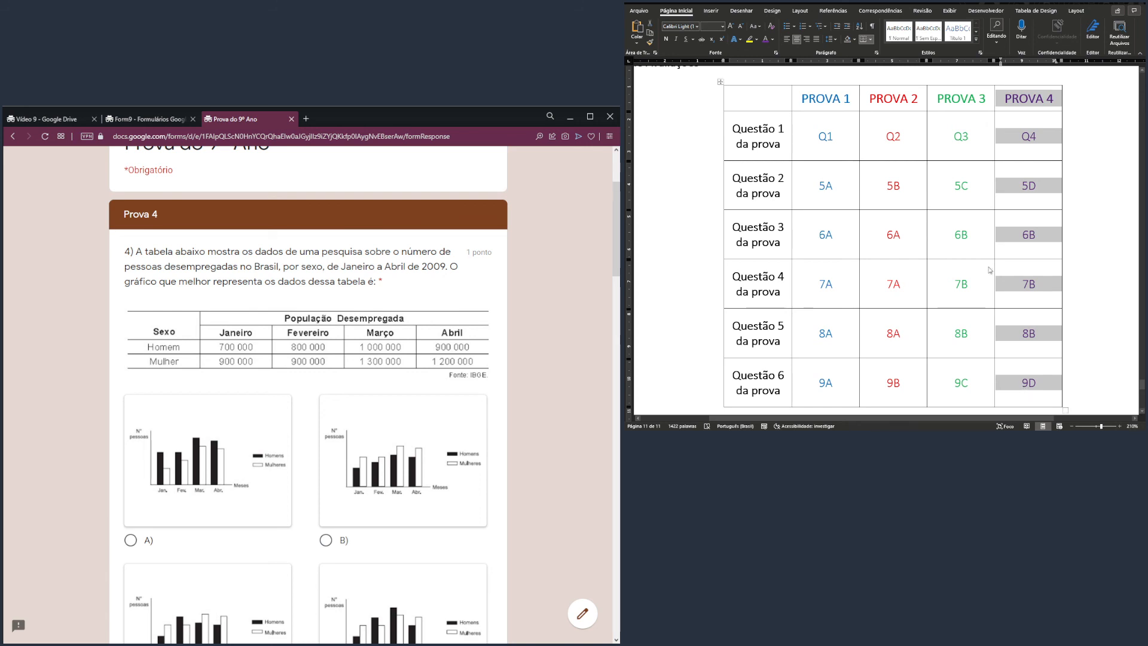
click(1023, 146)
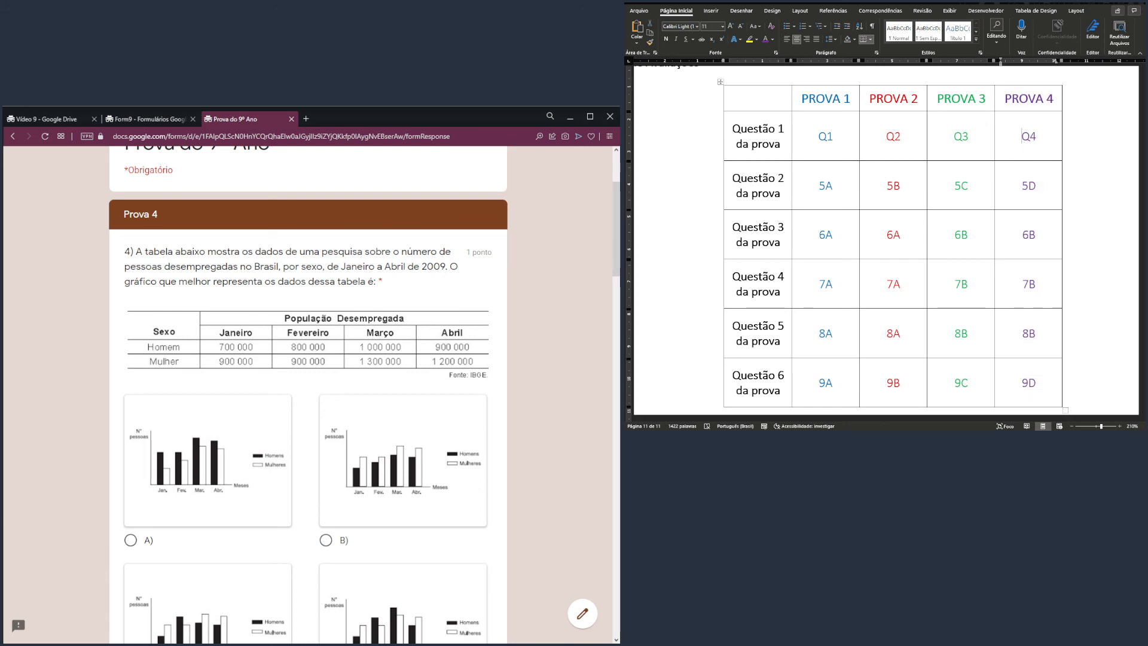
scroll(308, 389, down, 2)
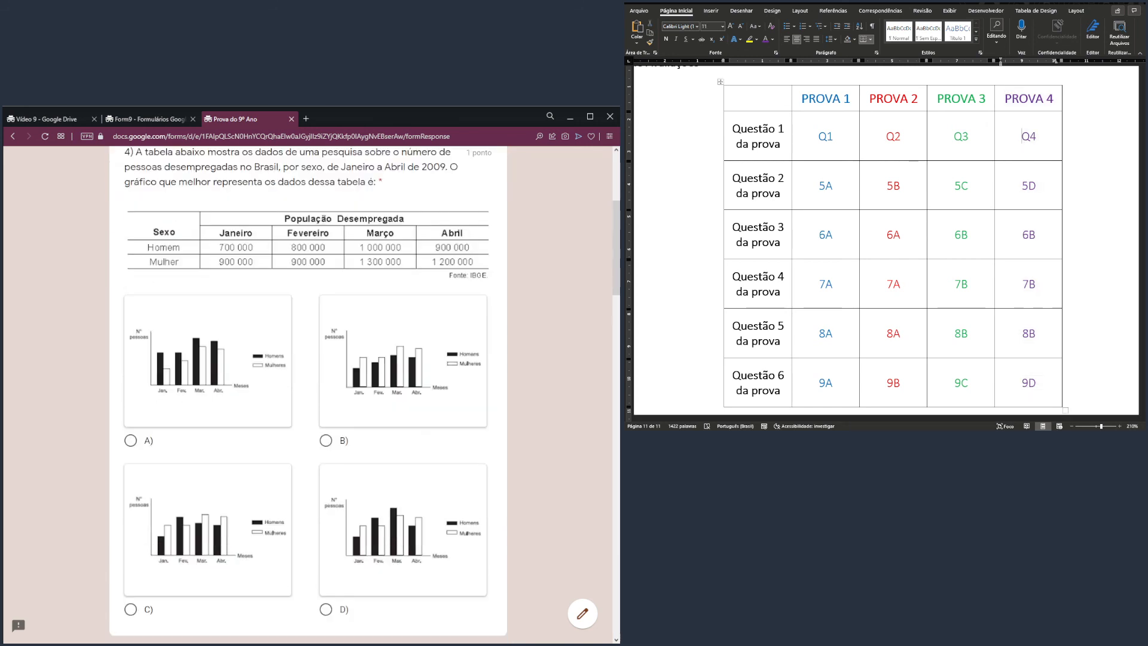
Check the first Prova 4 questions in the preview, answering question 4 with option B and 5D with 50.
scroll(308, 389, up, 1)
drag(125, 201, 173, 217)
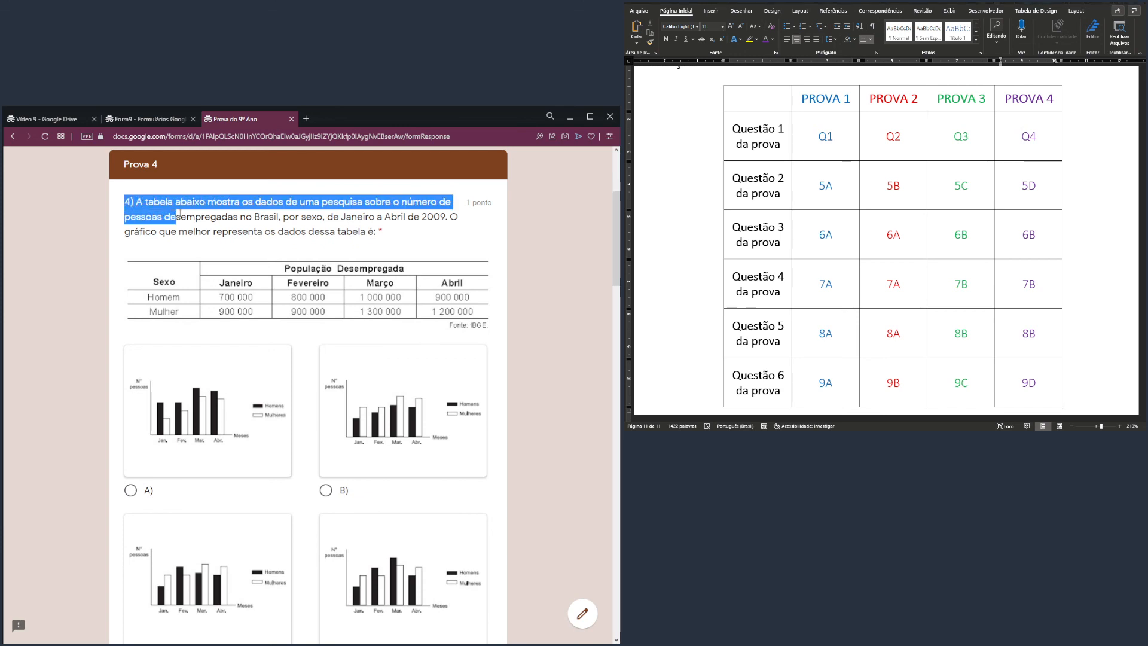
click(219, 230)
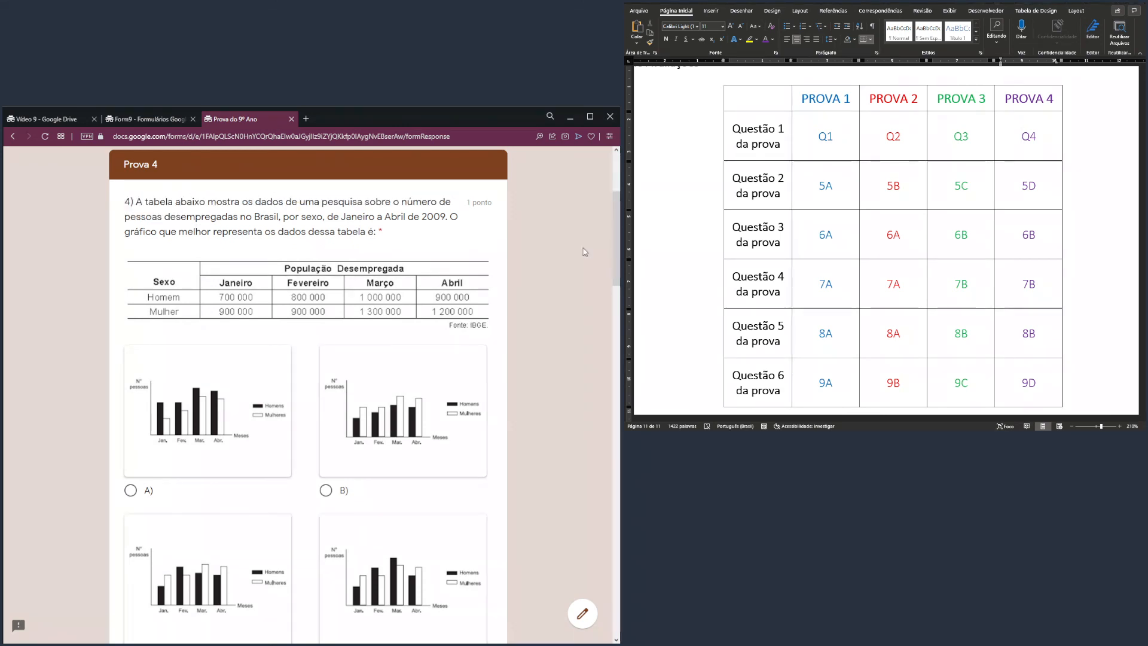
scroll(471, 253, down, 3)
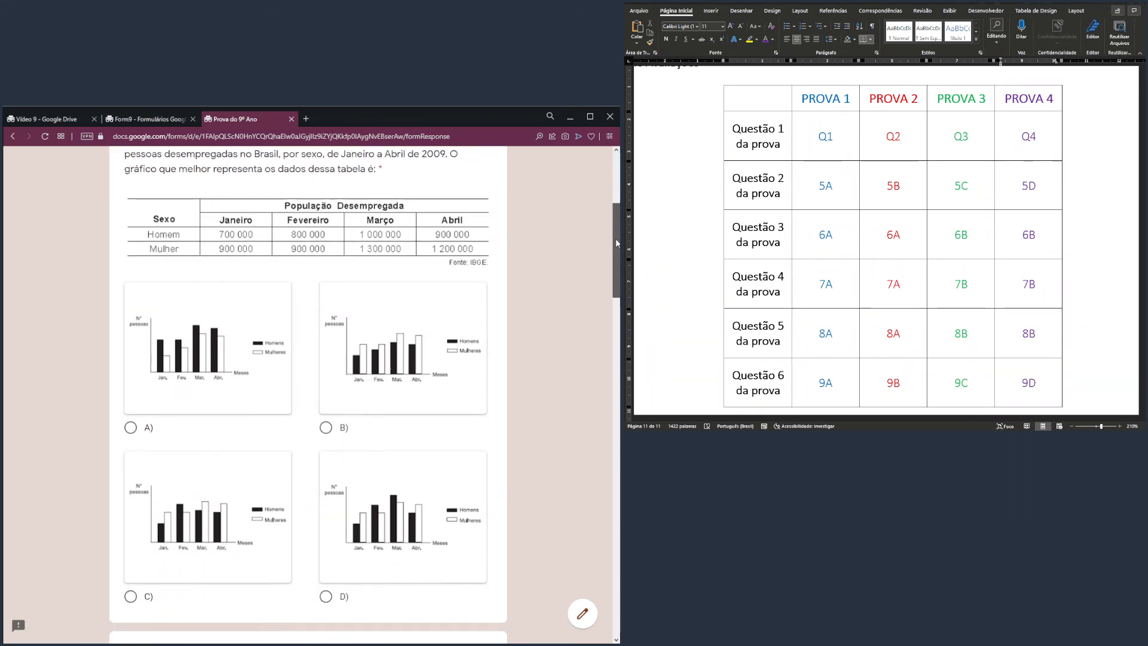
click(470, 253)
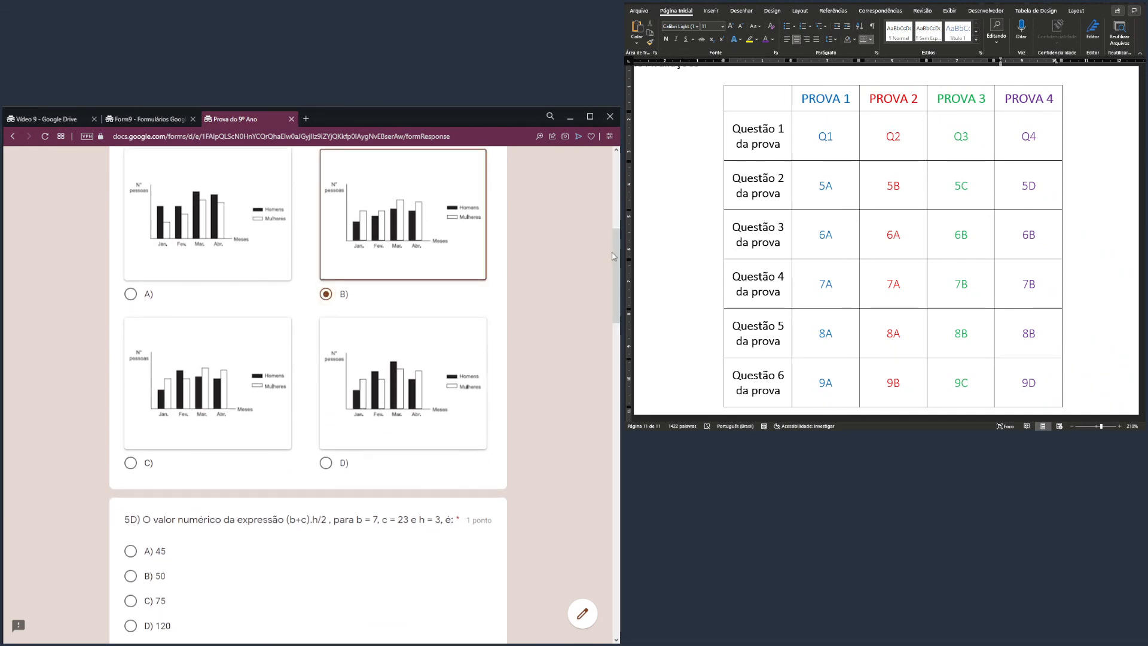
drag(616, 272, 616, 303)
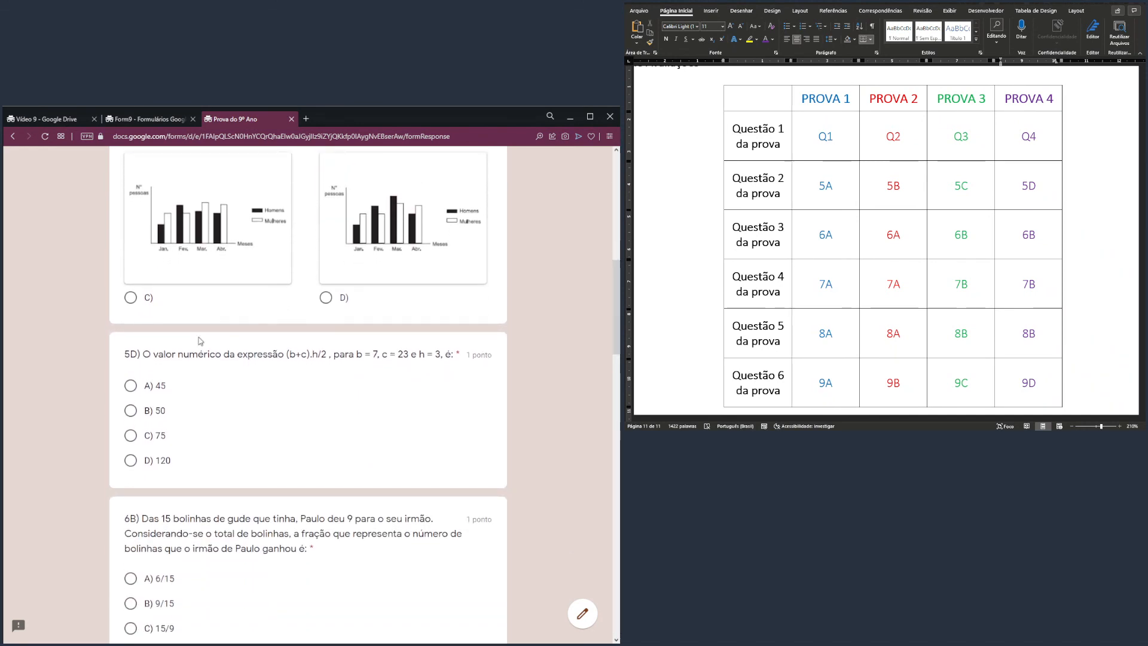
drag(125, 355, 164, 354)
click(132, 411)
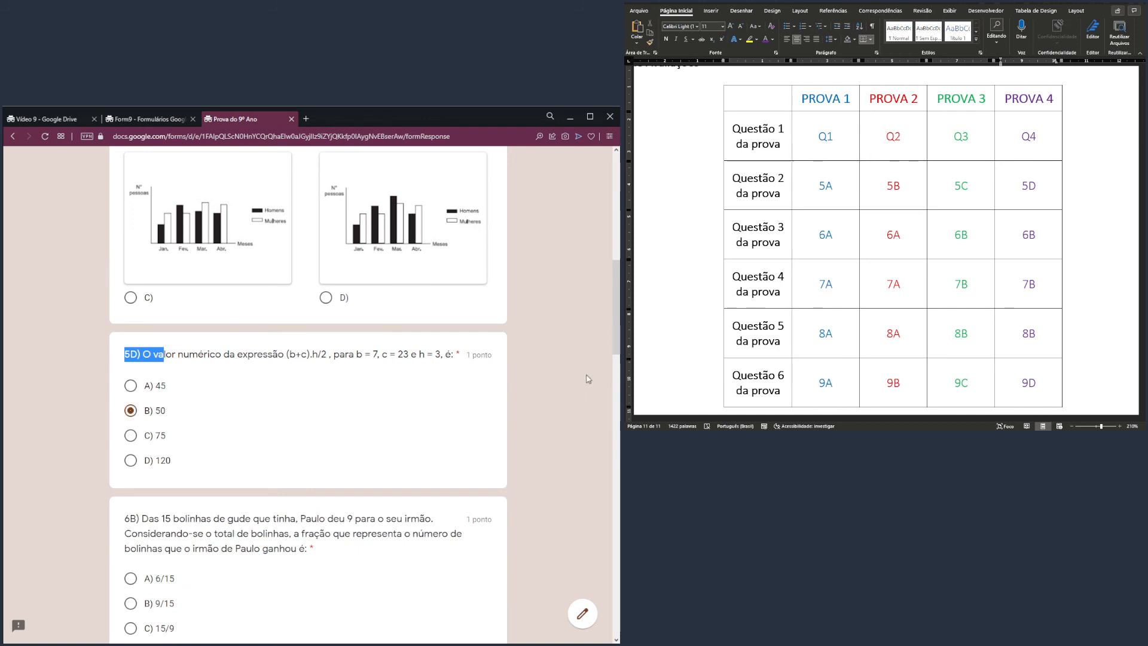
Check questions 6B and 7B of the Prova 4 preview, answering 6B with 6/15 and 7B with option B.
scroll(618, 341, down, 2)
scroll(619, 342, down, 4)
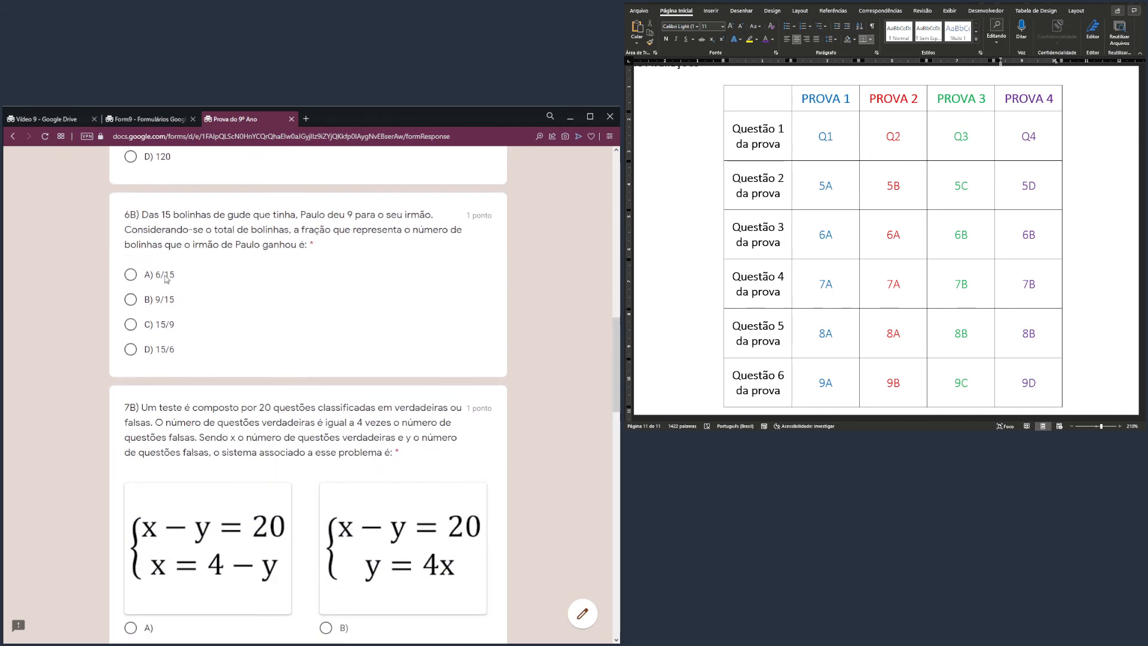
drag(125, 215, 155, 230)
click(132, 277)
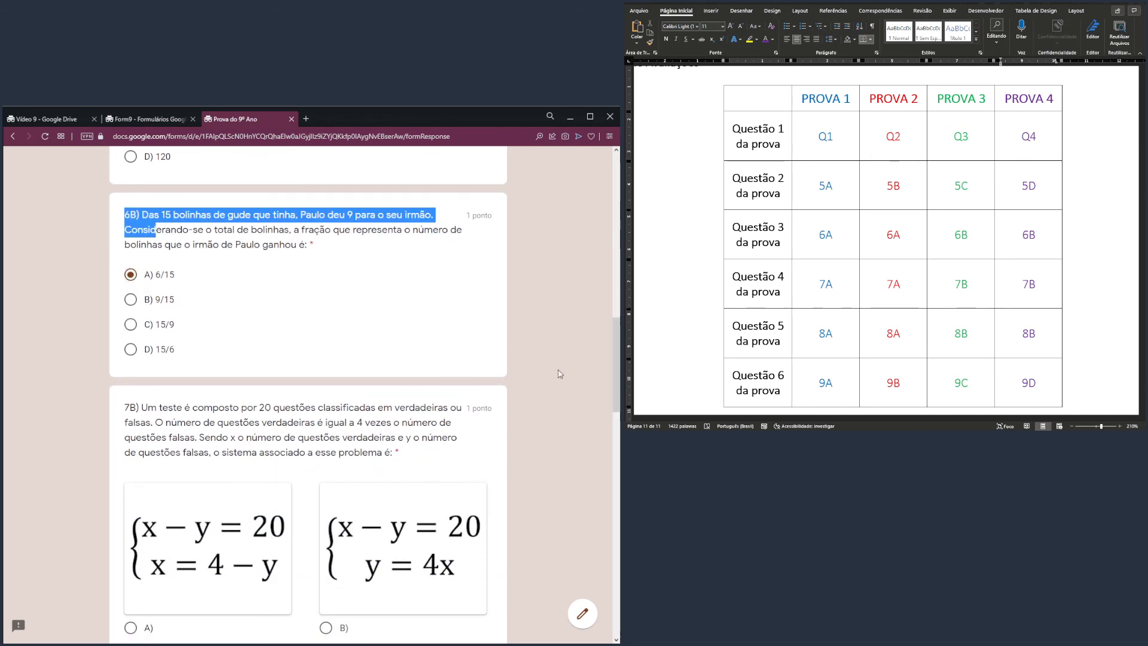
scroll(606, 351, down, 3)
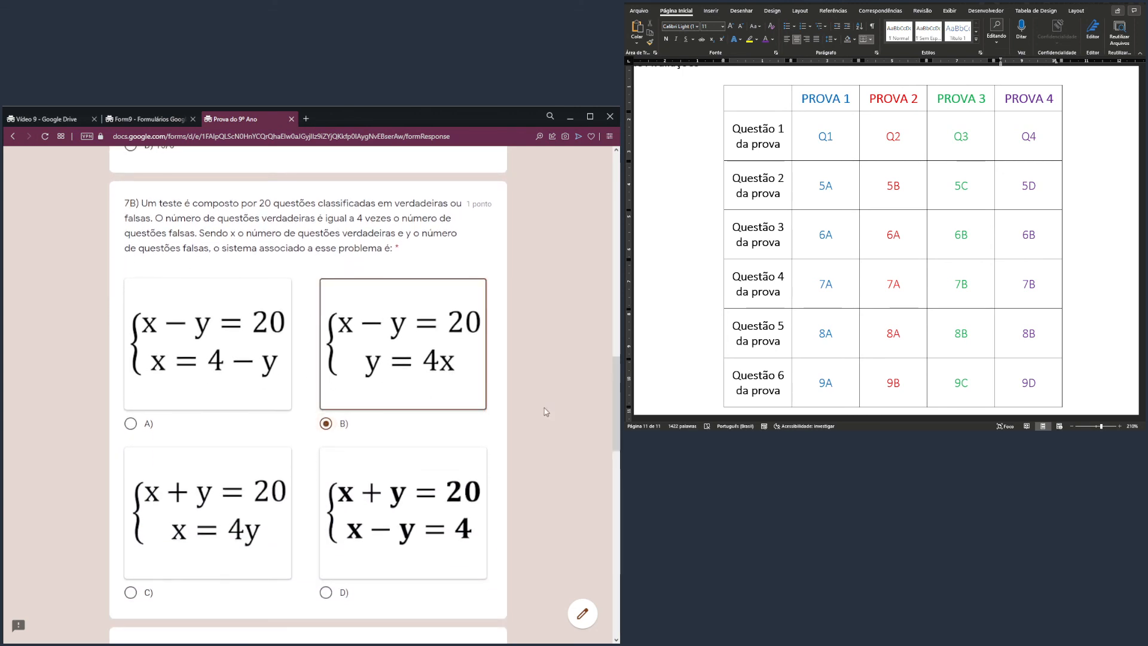
scroll(613, 389, down, 5)
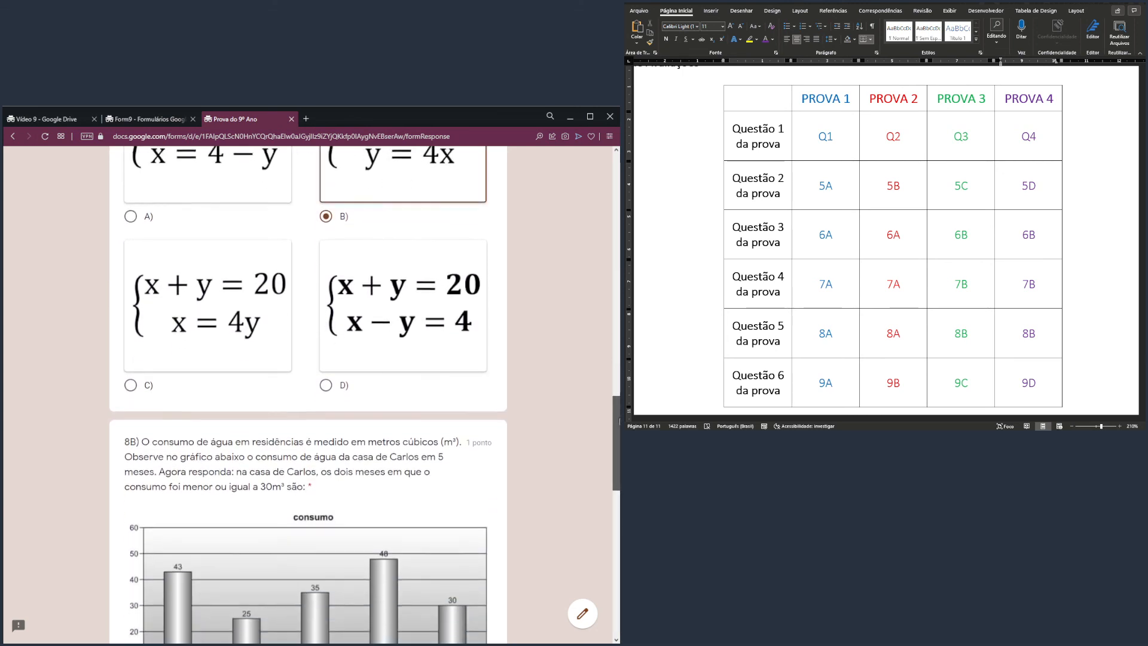
Answer 8B with "abril e maio" and 9D with 2.700 in the Prova 4 preview.
scroll(191, 508, down, 2)
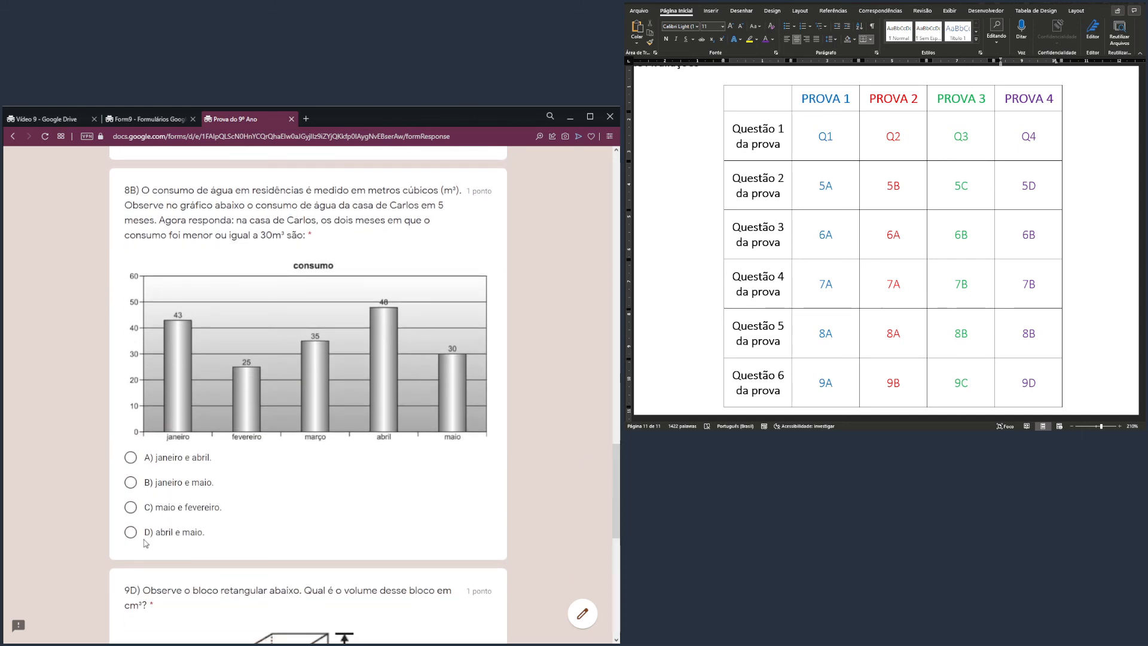
click(194, 534)
scroll(608, 467, down, 7)
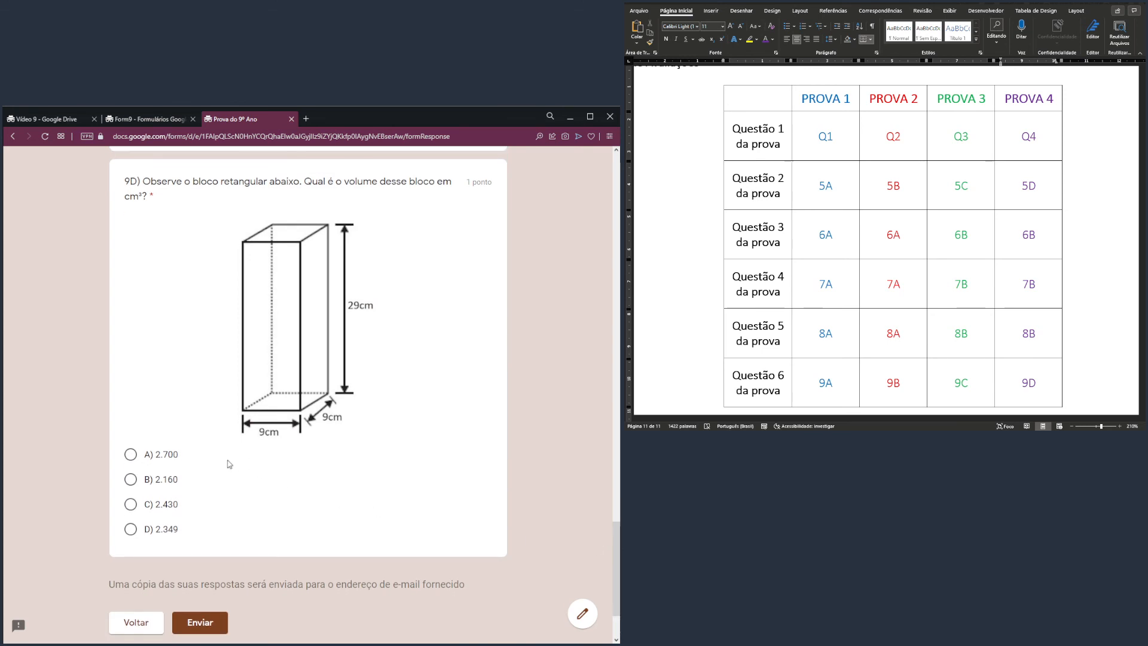
click(170, 457)
Close the form preview and review the Prova sections in the form editor against the Word table.
drag(612, 540, 617, 172)
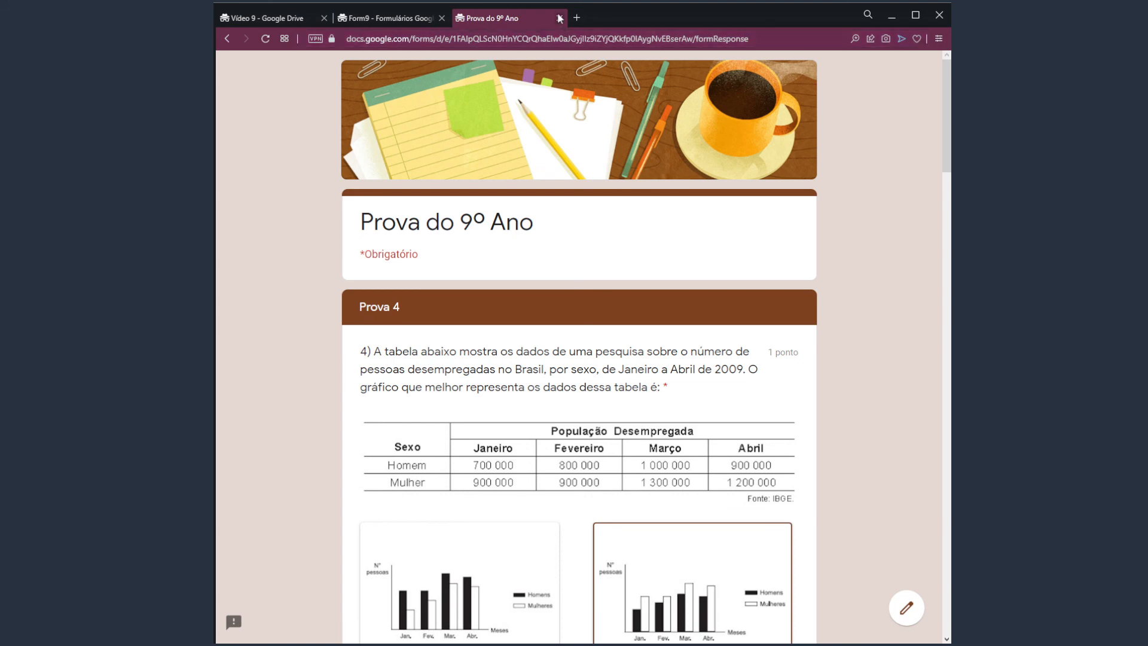
key(ctrl+w)
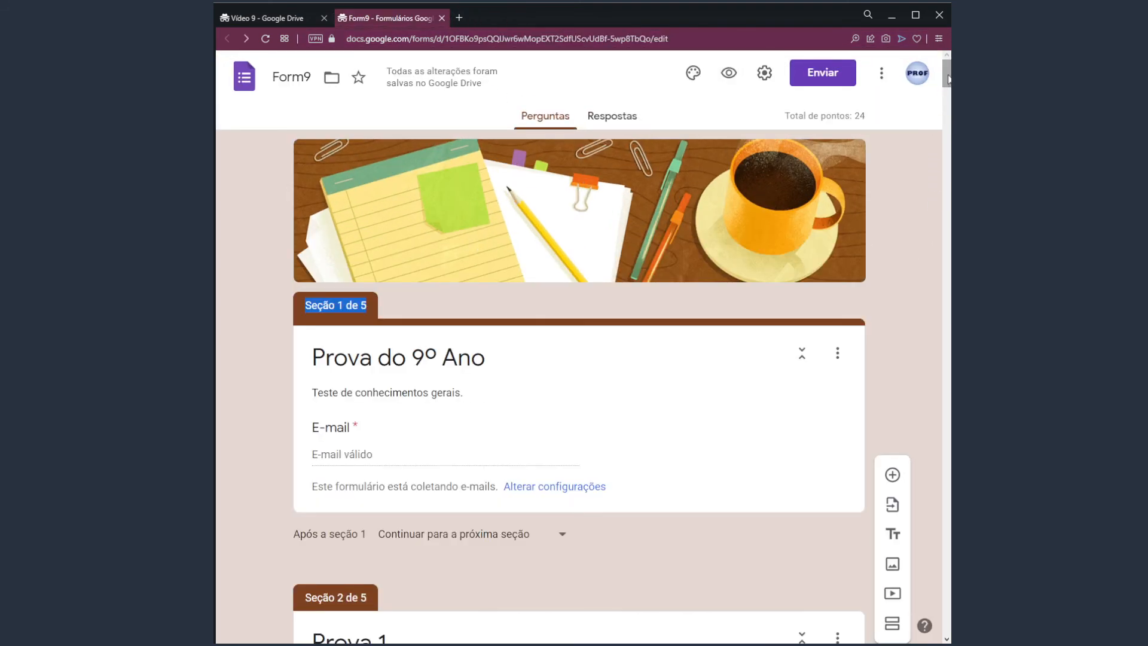
drag(947, 77, 950, 178)
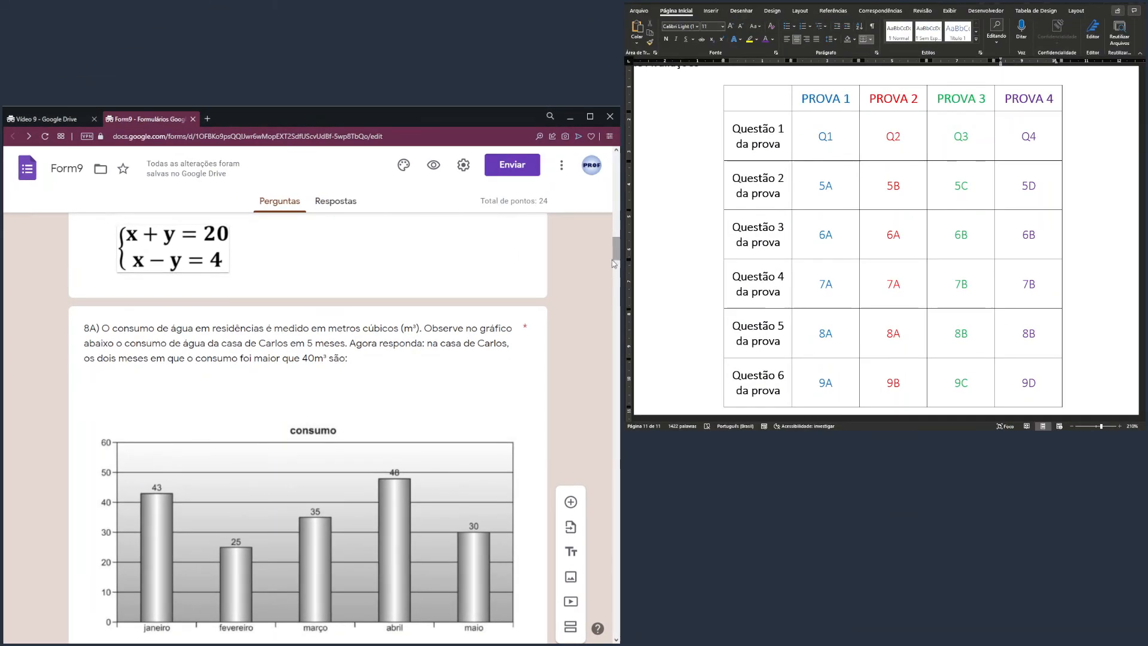
drag(949, 178, 949, 182)
drag(616, 252, 606, 412)
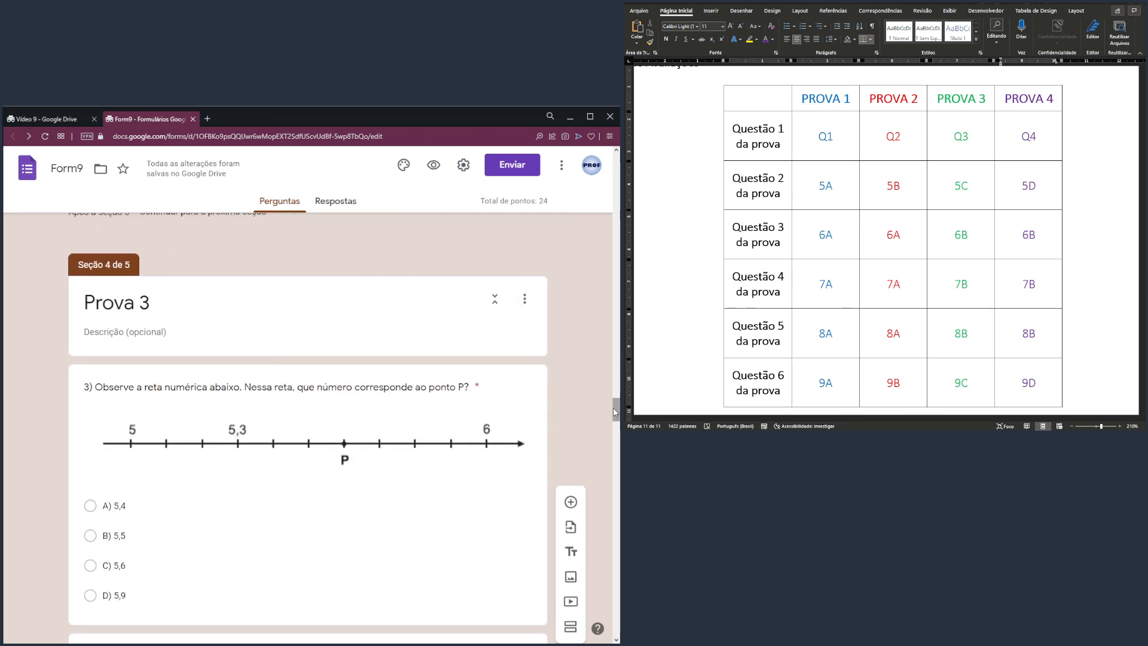
drag(615, 412, 616, 167)
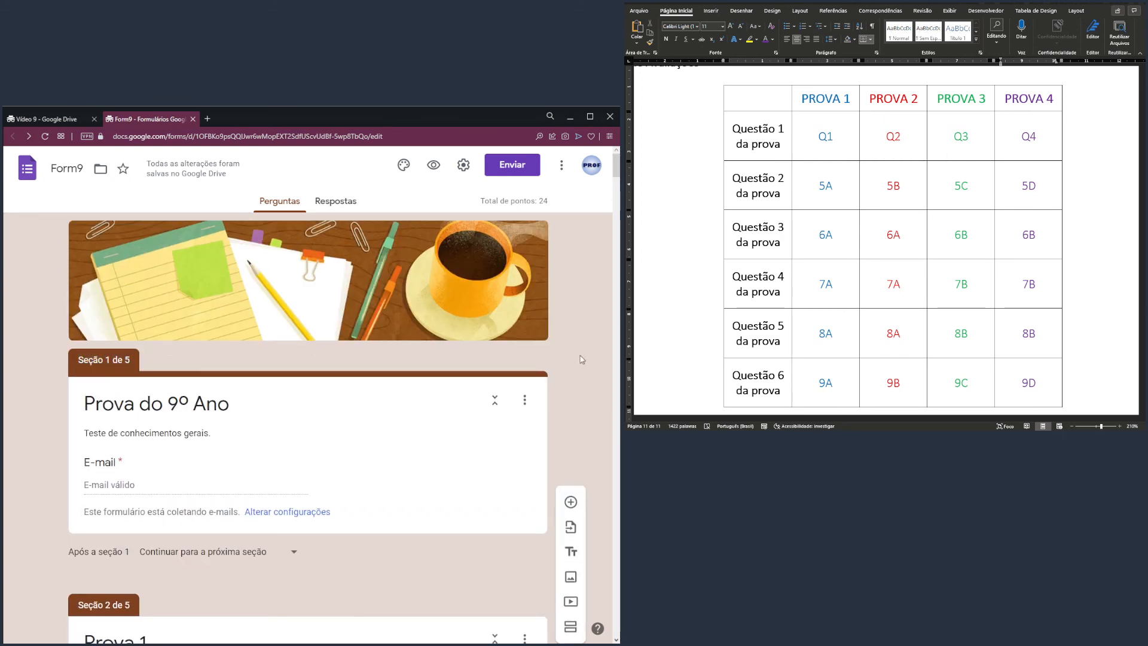